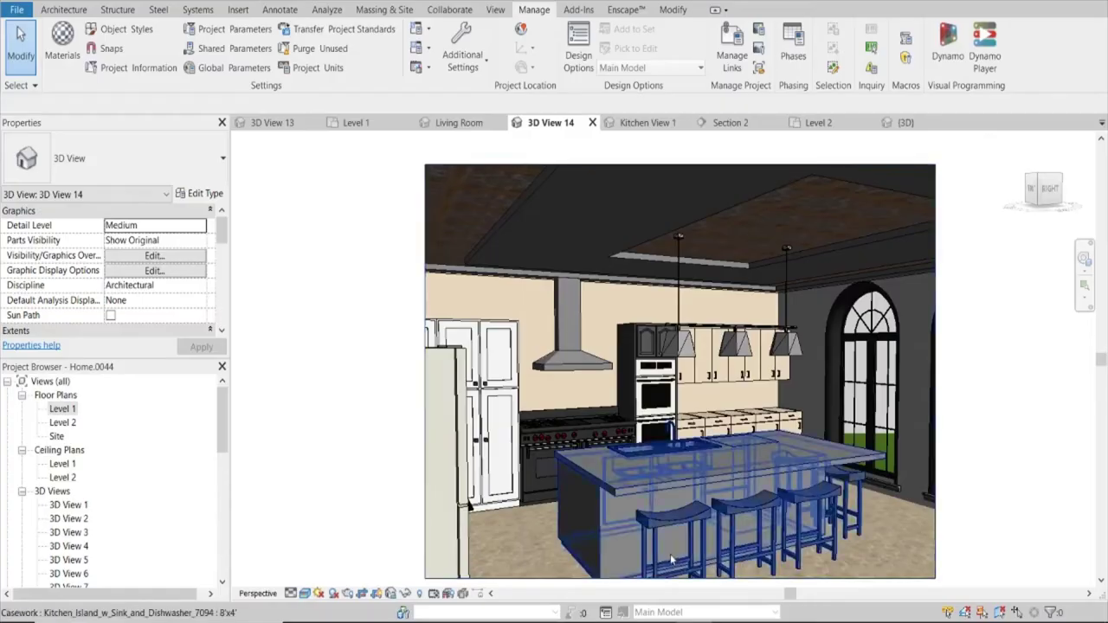
Show the Enscape tools on the Revit ribbon while viewing the kitchen 3D view.
{"action": "left_click", "coordinate": [627, 12]}
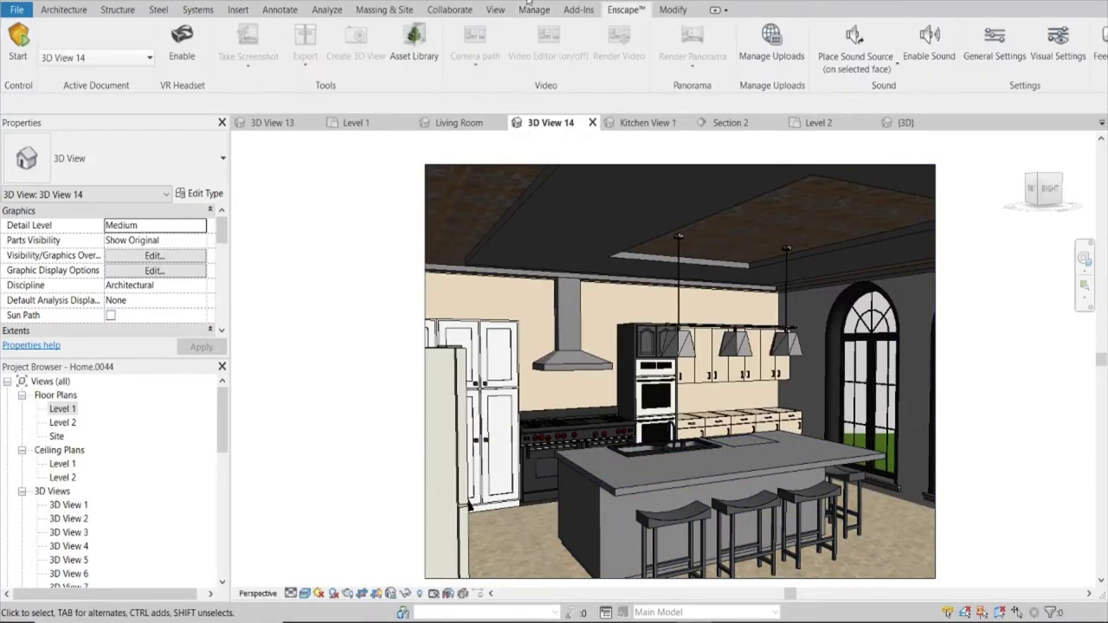
Start the Enscape live render, move toward the island and look up at the coffered ceiling.
{"action": "left_click", "coordinate": [19, 42]}
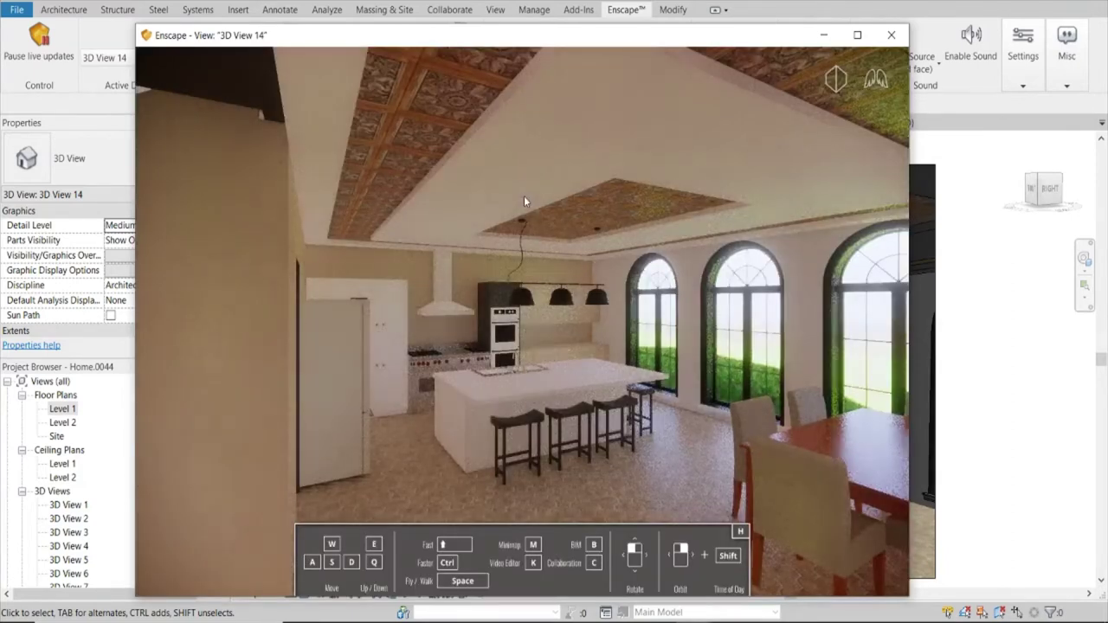
{"action": "key", "text": "w"}
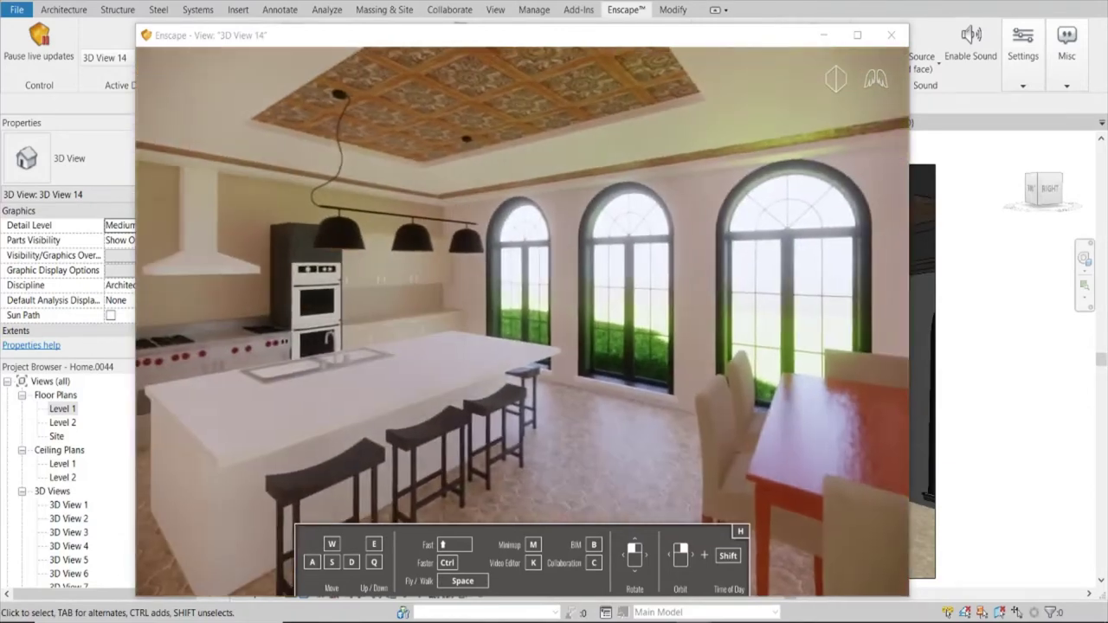
{"action": "left_click_drag", "start_coordinate": [520, 346], "coordinate": [433, 216]}
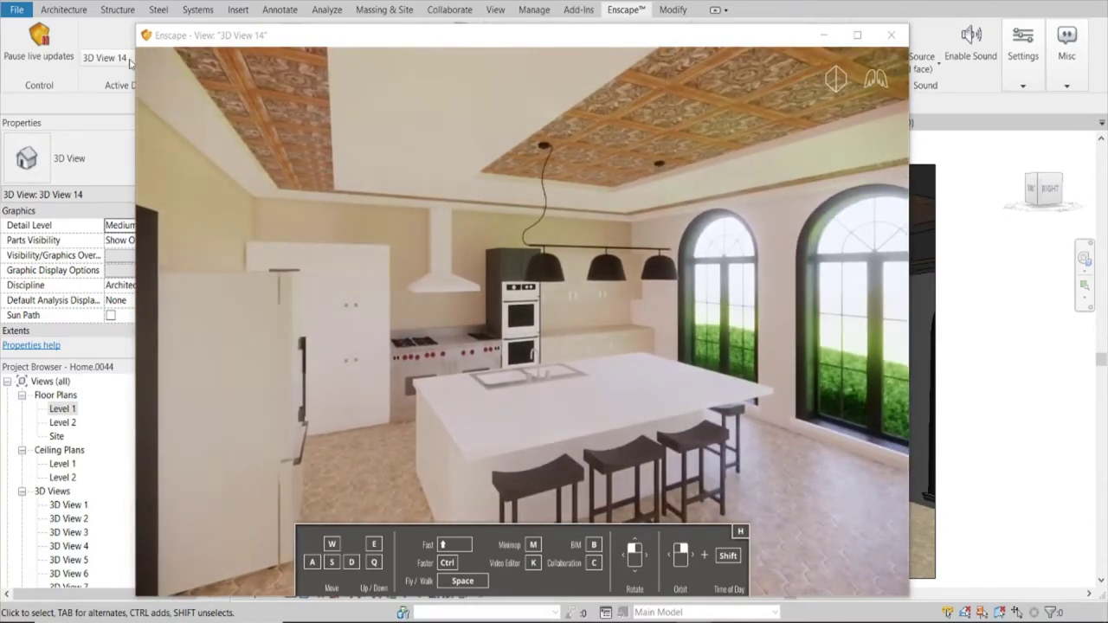
Set Enscape's active view to Kitchen View 1 and make the 301 wall cabinet's top panel Black Magic SW.
{"action": "left_click", "coordinate": [140, 58]}
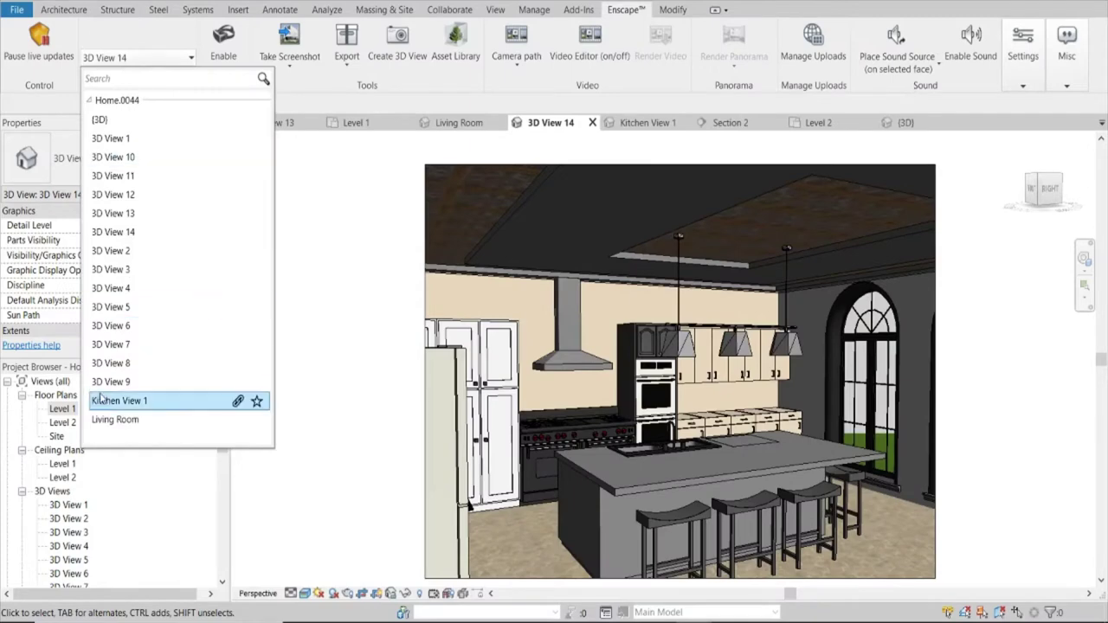
{"action": "left_click", "coordinate": [102, 400]}
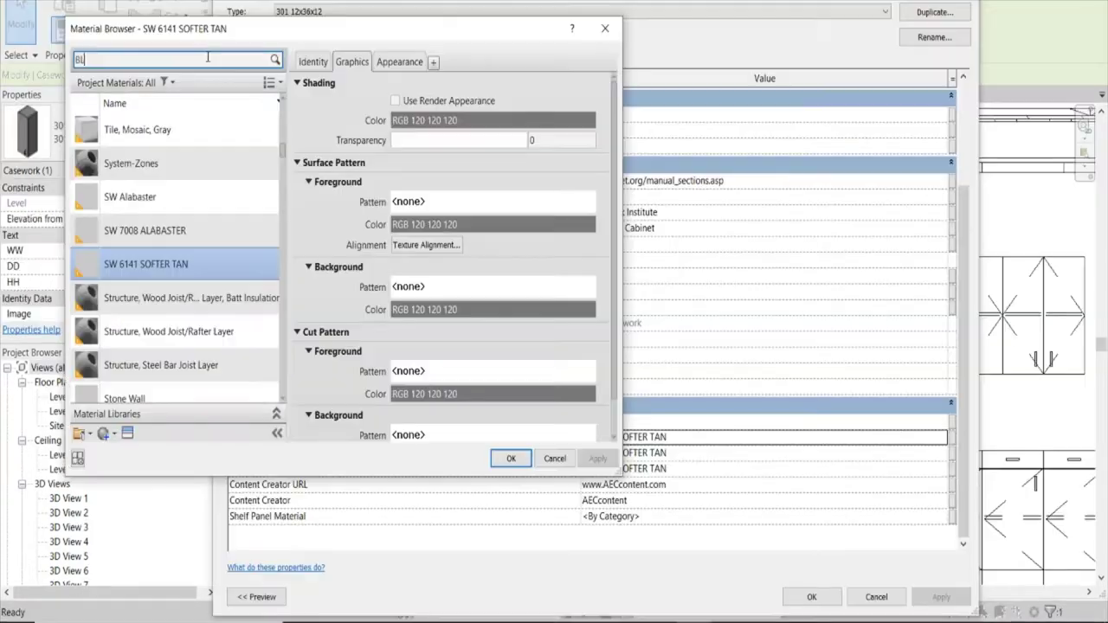
{"action": "type", "text": "ACK "}
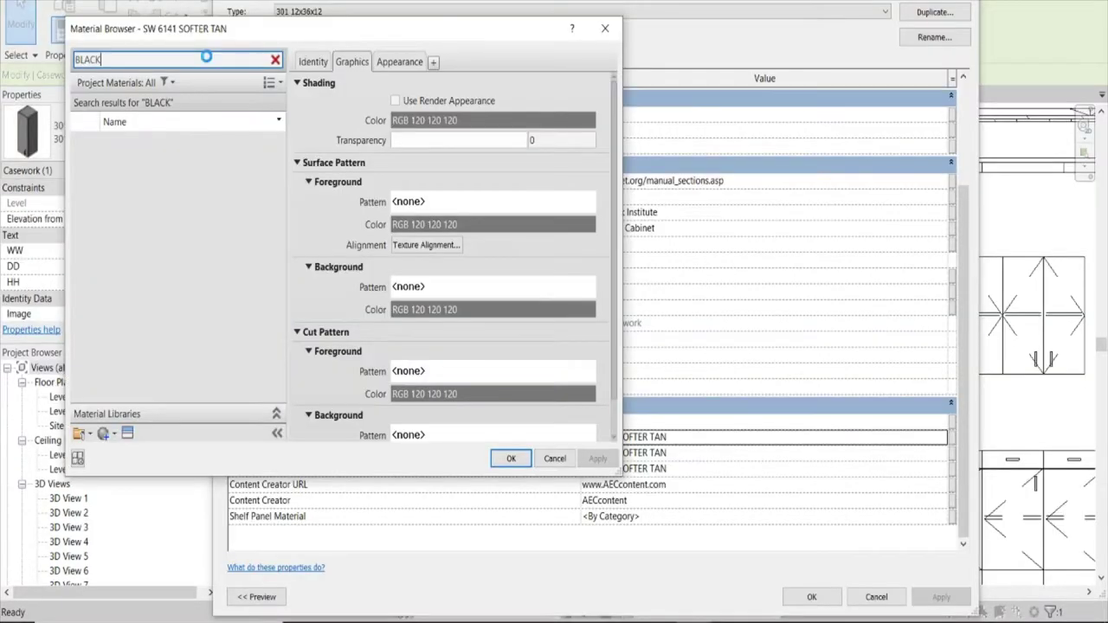
{"action": "type", "text": "M"}
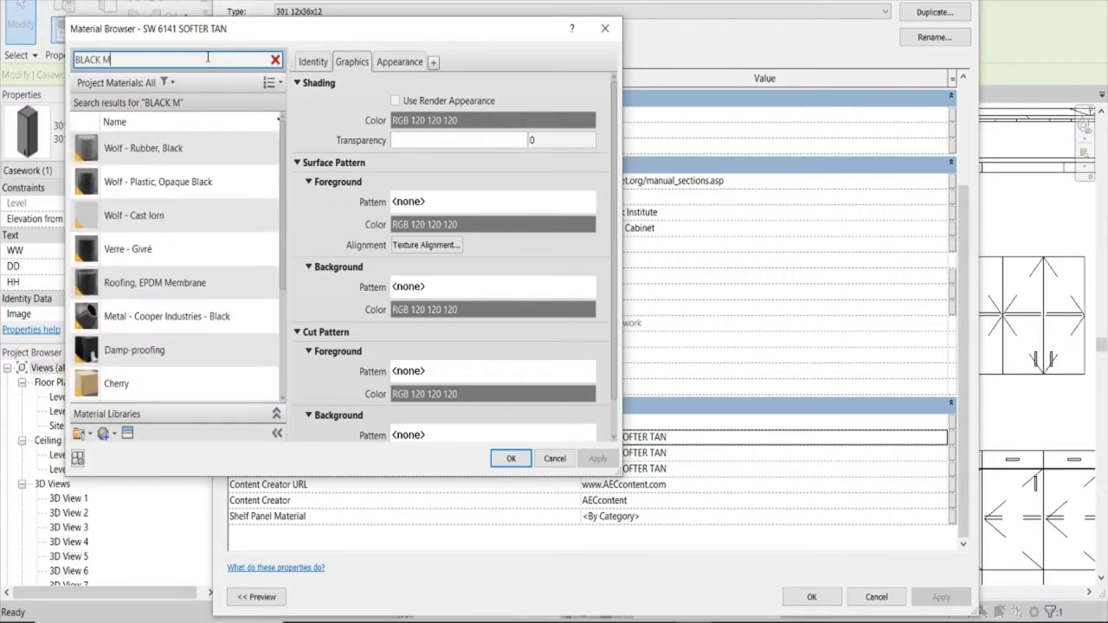
{"action": "type", "text": "AGIC"}
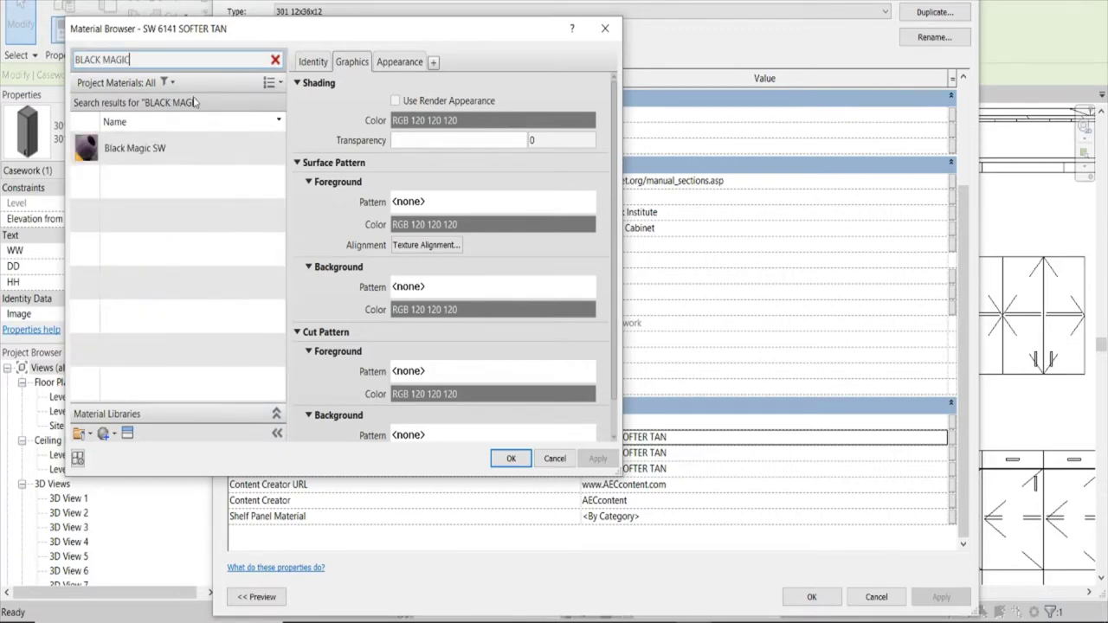
{"action": "left_click", "coordinate": [180, 149]}
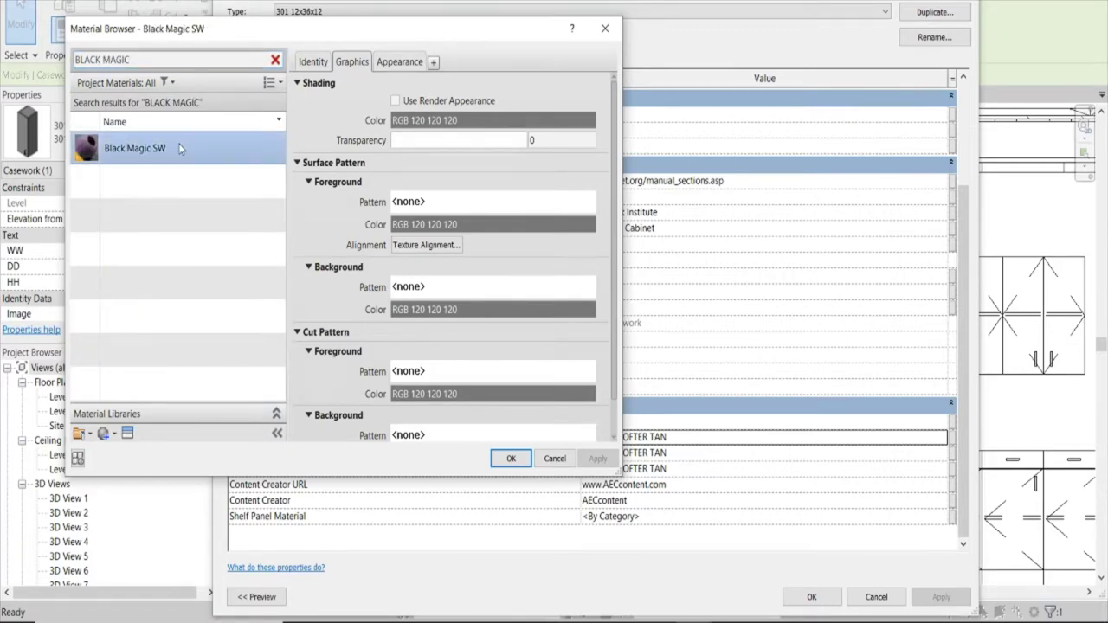
{"action": "left_click", "coordinate": [399, 68]}
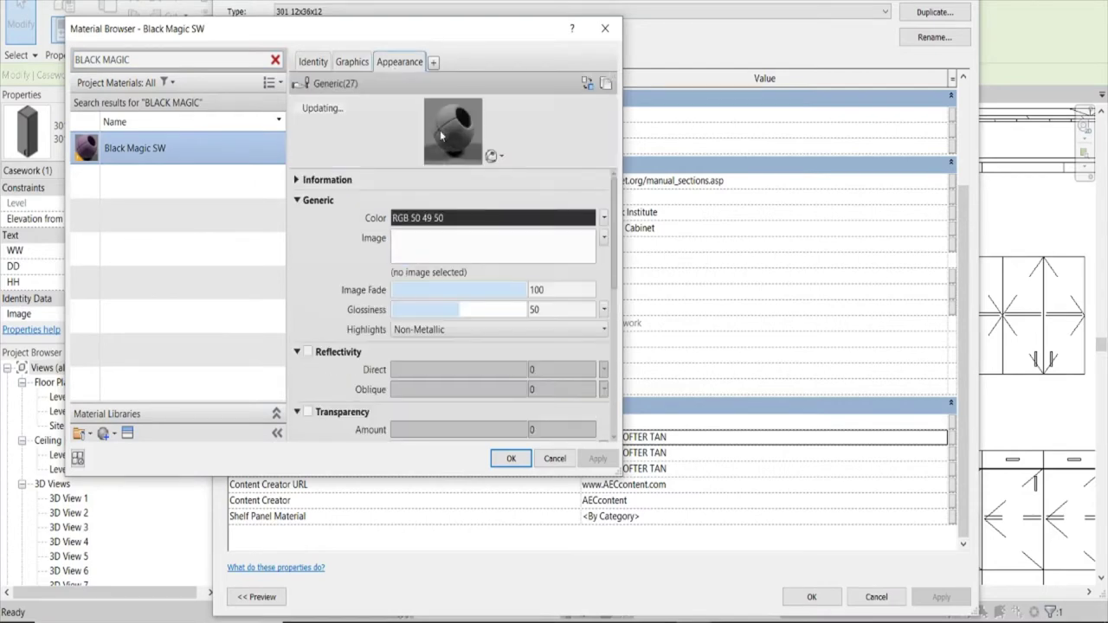
{"action": "left_click", "coordinate": [511, 459]}
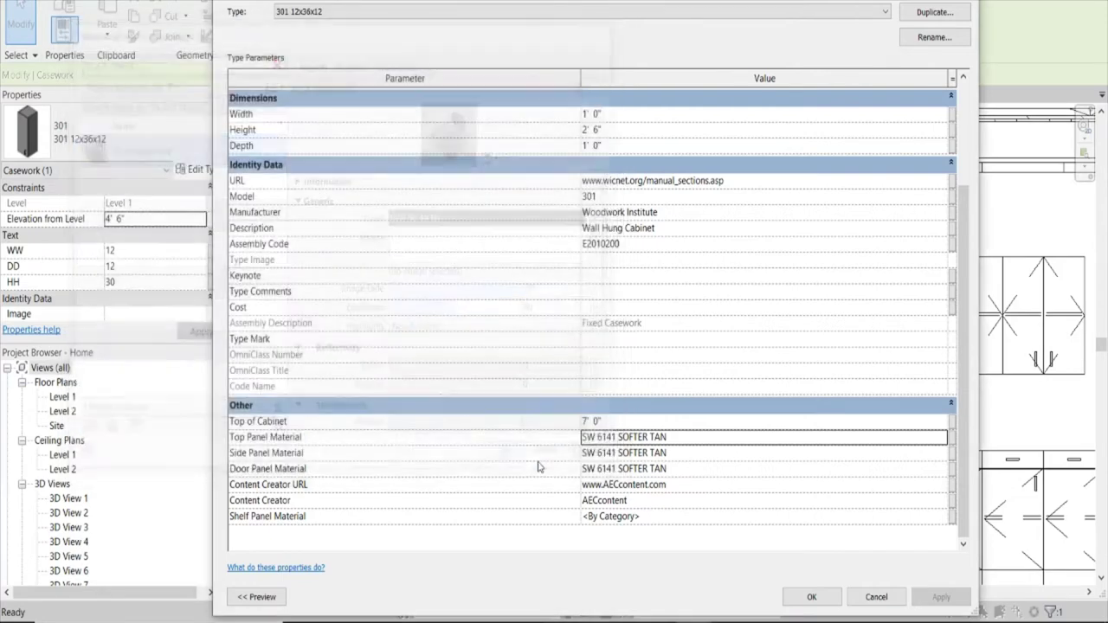
Set the wall cabinet's side and door panel materials to Black Magic SW and accept.
{"action": "left_click", "coordinate": [674, 453]}
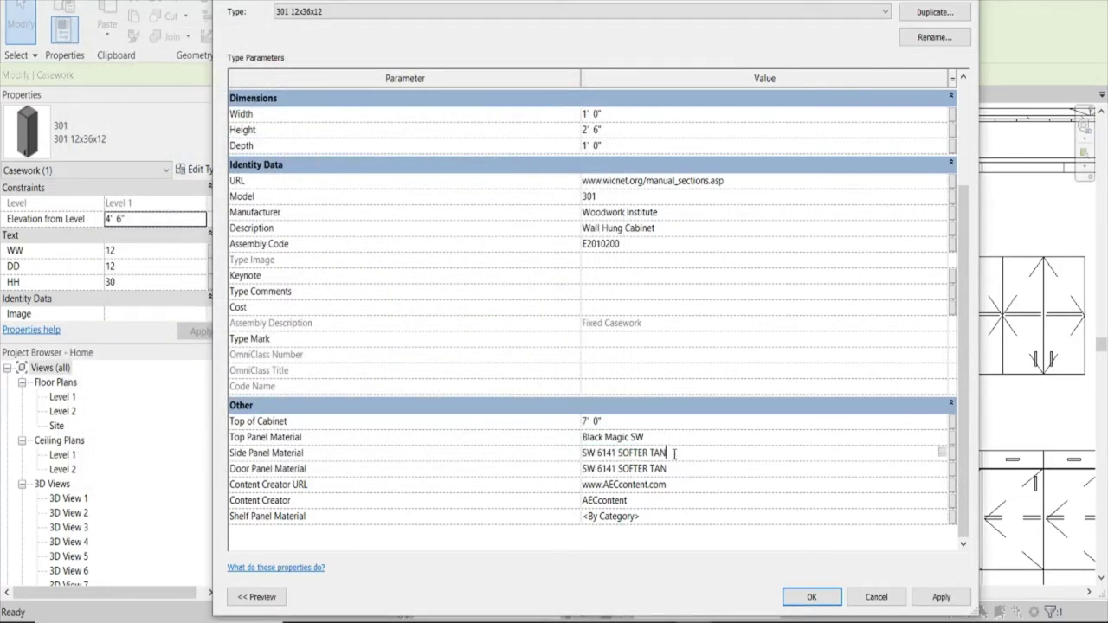
{"action": "triple_click", "coordinate": [665, 453]}
{"action": "type", "text": "Black Magic SW"}
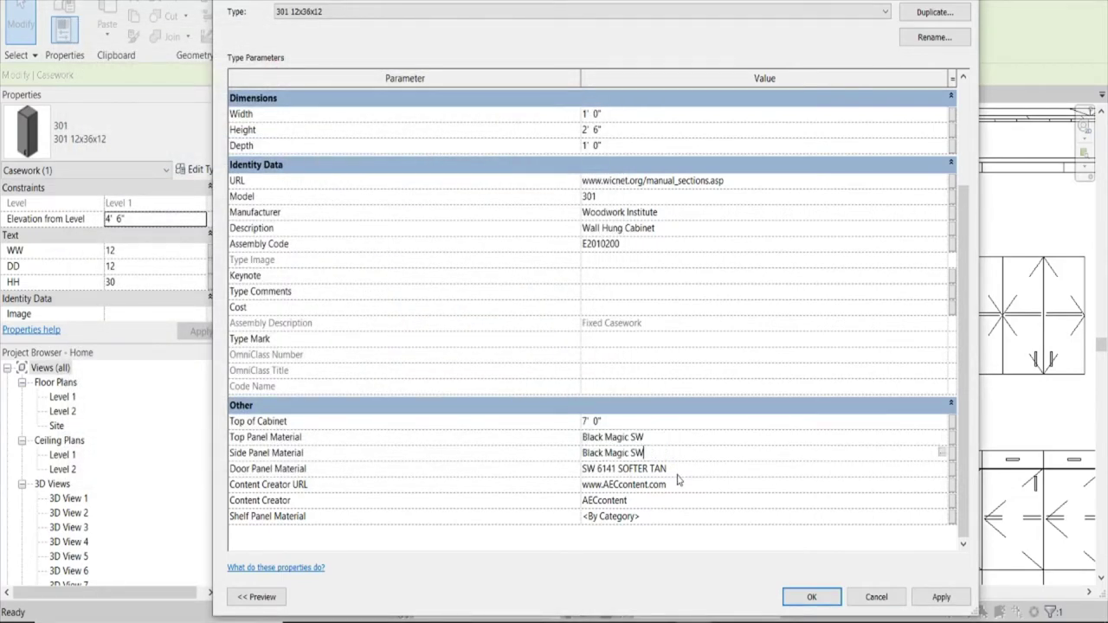
{"action": "triple_click", "coordinate": [675, 468]}
{"action": "type", "text": "Black Magic SW"}
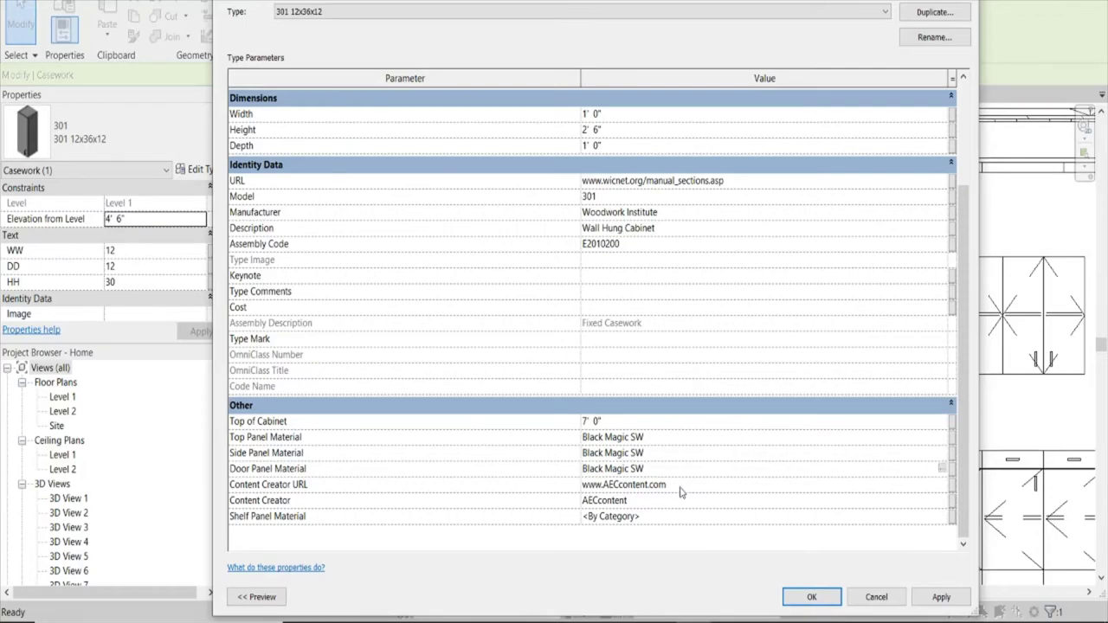
{"action": "left_click", "coordinate": [830, 599]}
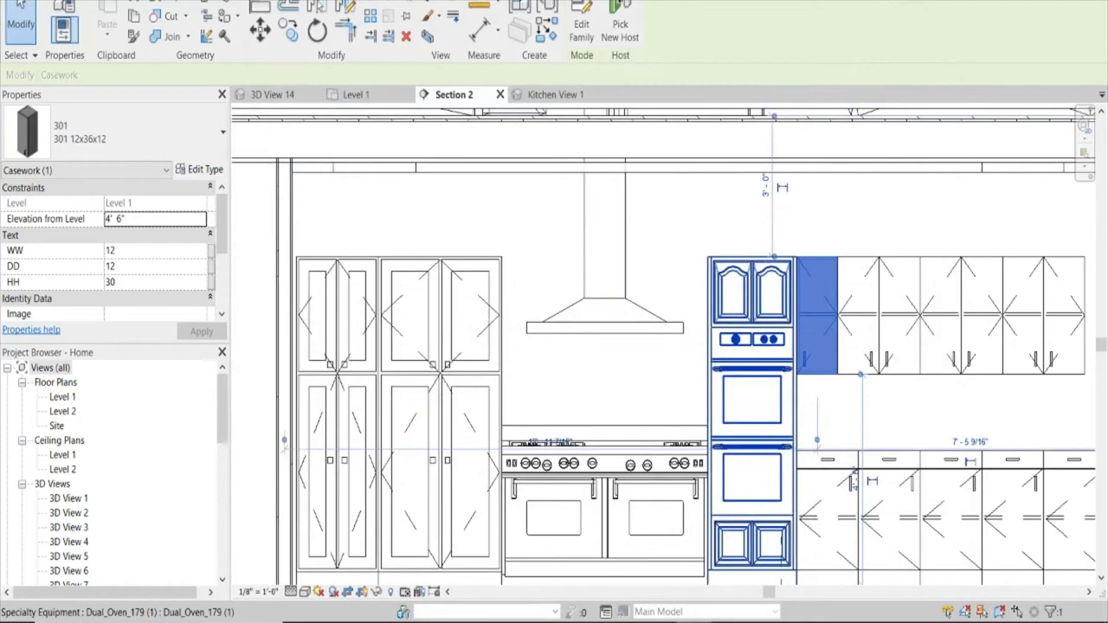
Select the 211 base cabinet and set its top and toe panels to Black Magic SW.
{"action": "left_click", "coordinate": [827, 515]}
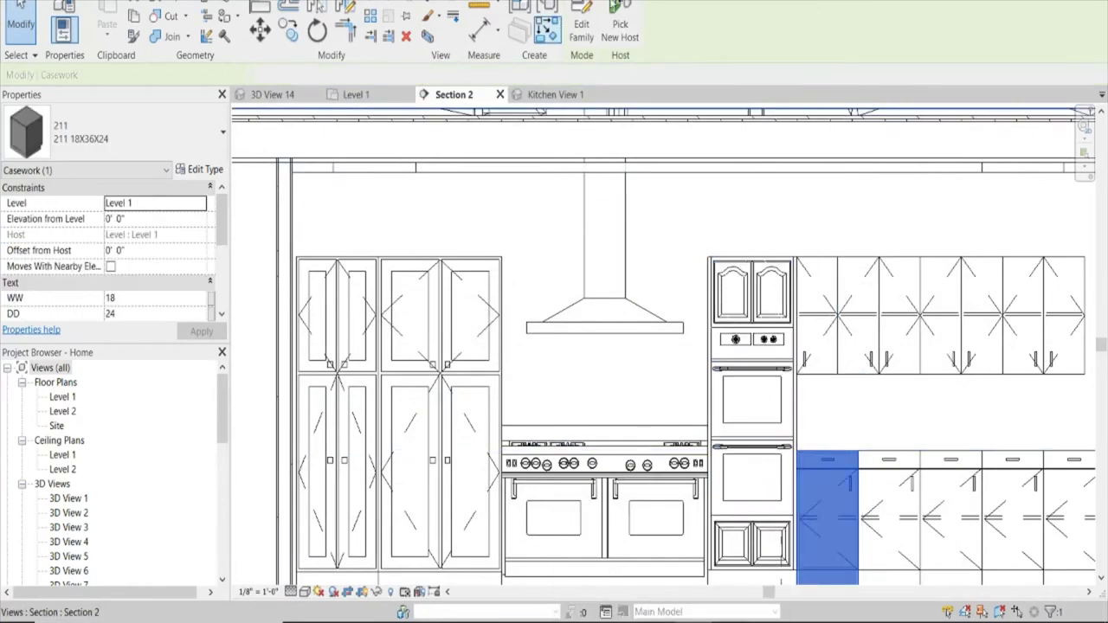
{"action": "left_click", "coordinate": [203, 171]}
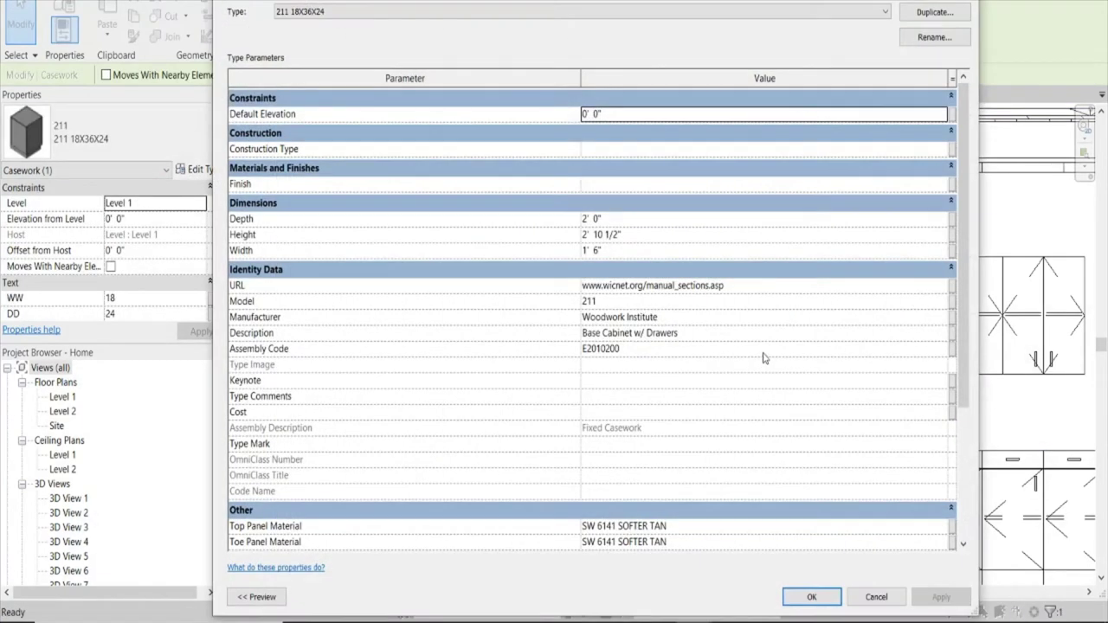
{"action": "scroll", "coordinate": [763, 357], "scroll_direction": "down", "scroll_amount": 2}
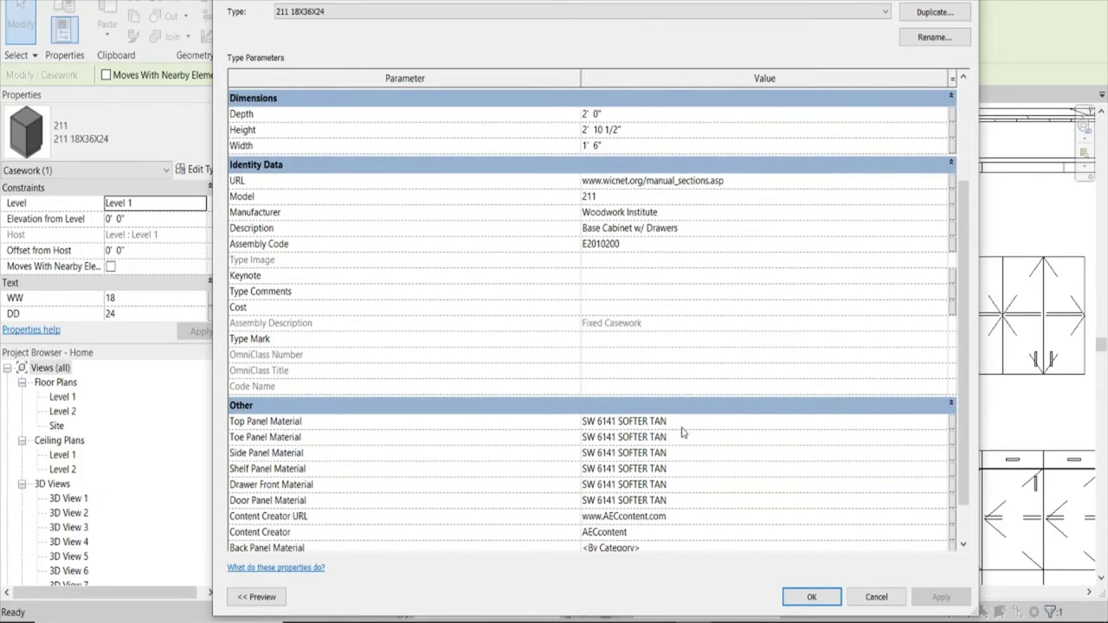
{"action": "left_click", "coordinate": [684, 422]}
{"action": "type", "text": "Black Magic SW"}
{"action": "left_click", "coordinate": [683, 437]}
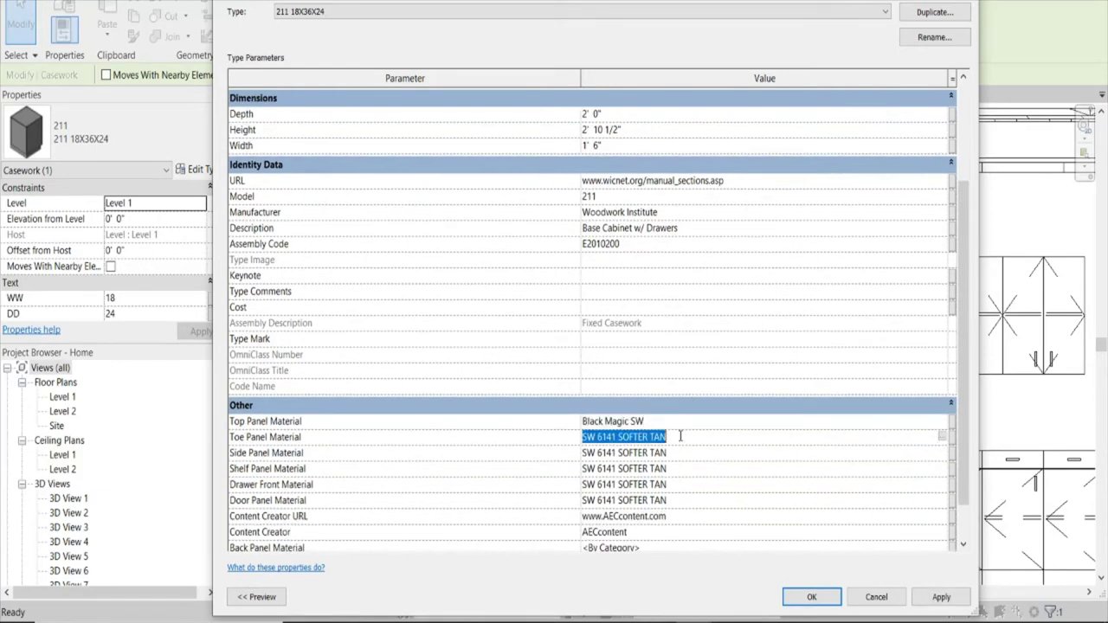
{"action": "type", "text": "Black Magic SW"}
Set the side, shelf, drawer front and door panels to Black Magic SW and apply.
{"action": "left_click", "coordinate": [681, 453]}
{"action": "type", "text": "Black Magic SW"}
{"action": "left_click", "coordinate": [684, 468]}
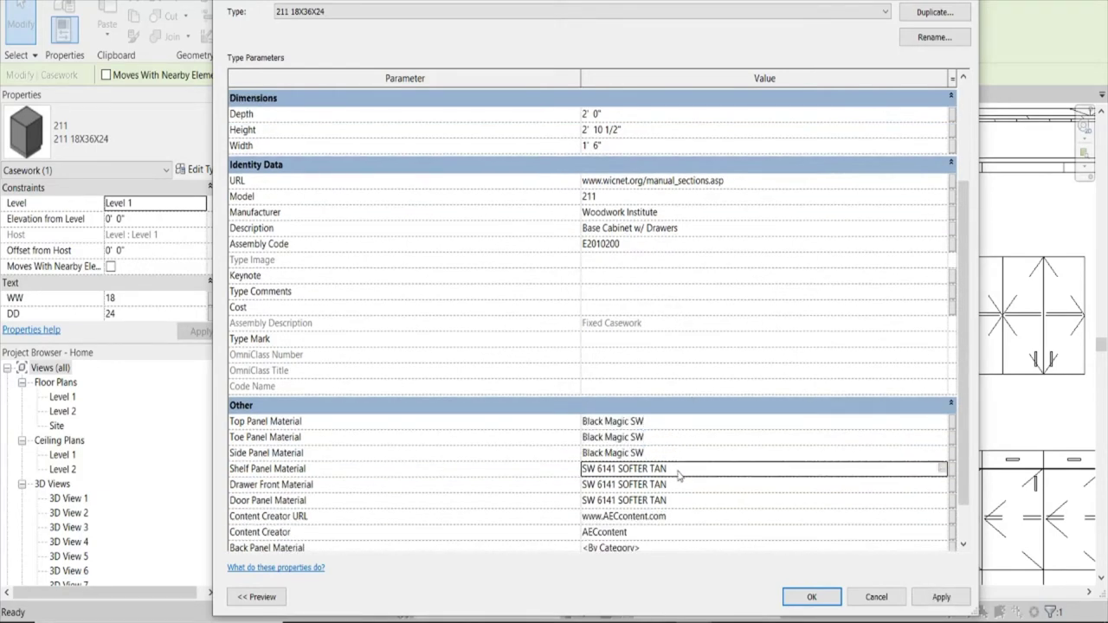
{"action": "type", "text": "Black Magic SW"}
{"action": "left_click", "coordinate": [677, 484]}
{"action": "type", "text": "Black Magic SW"}
{"action": "left_click", "coordinate": [683, 500]}
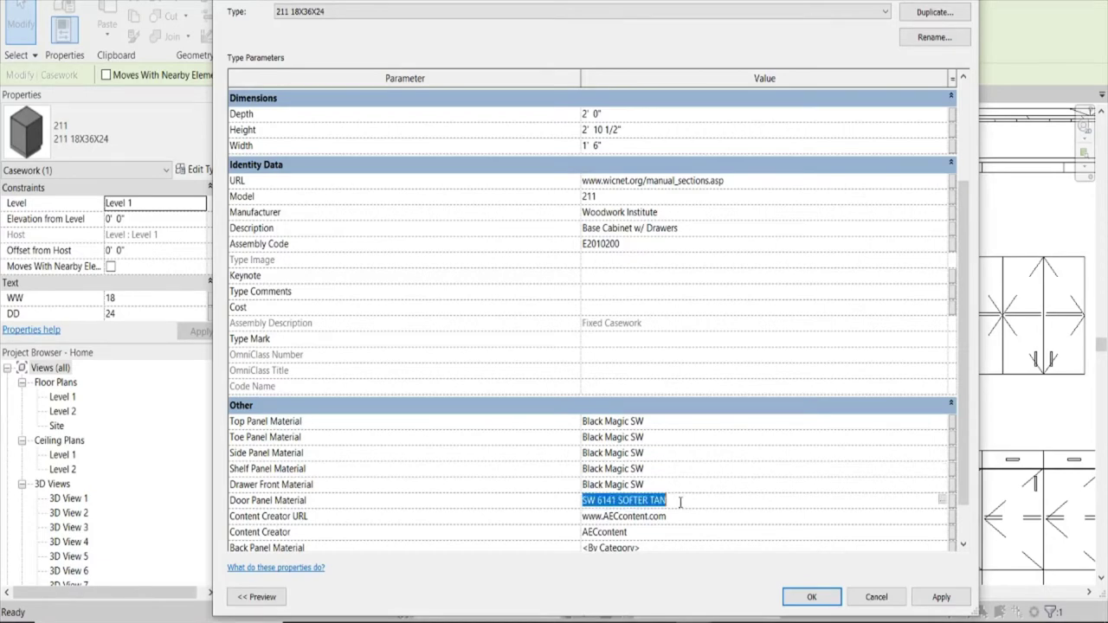
{"action": "type", "text": "Black Magic SW"}
{"action": "left_click", "coordinate": [811, 597]}
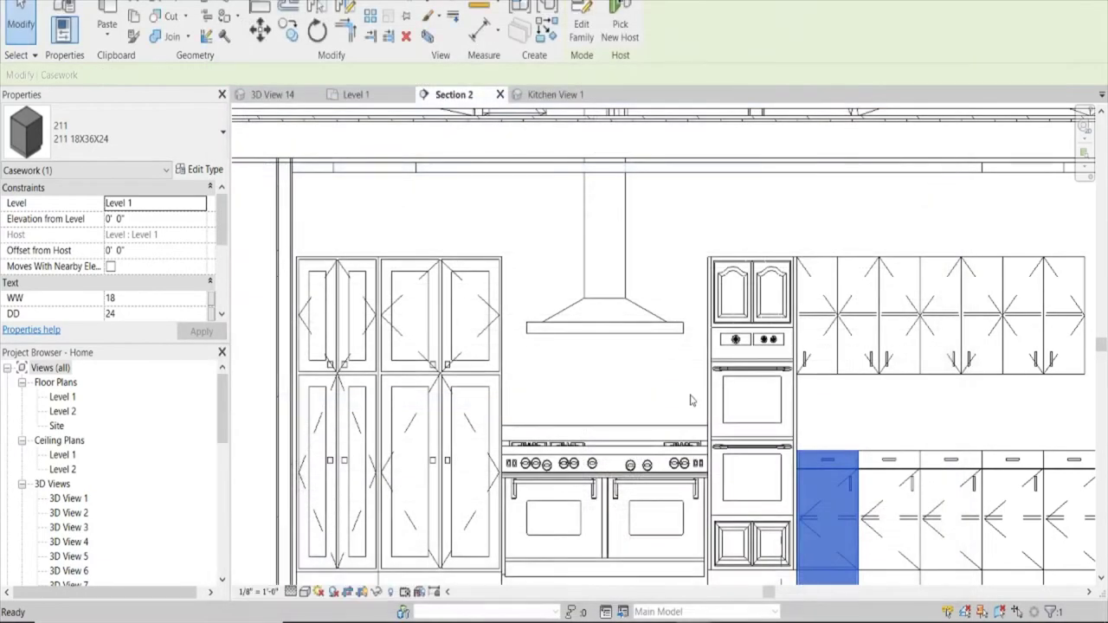
Check the darkened cabinets in the Enscape render from a wider camera position.
{"action": "left_click", "coordinate": [745, 567]}
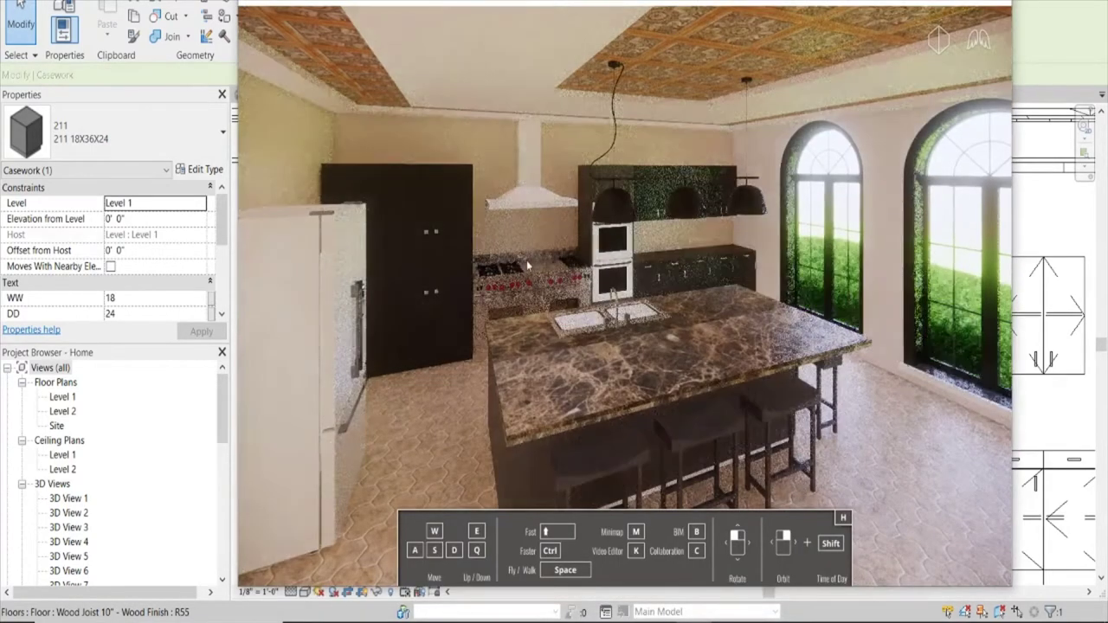
{"action": "key", "text": "s"}
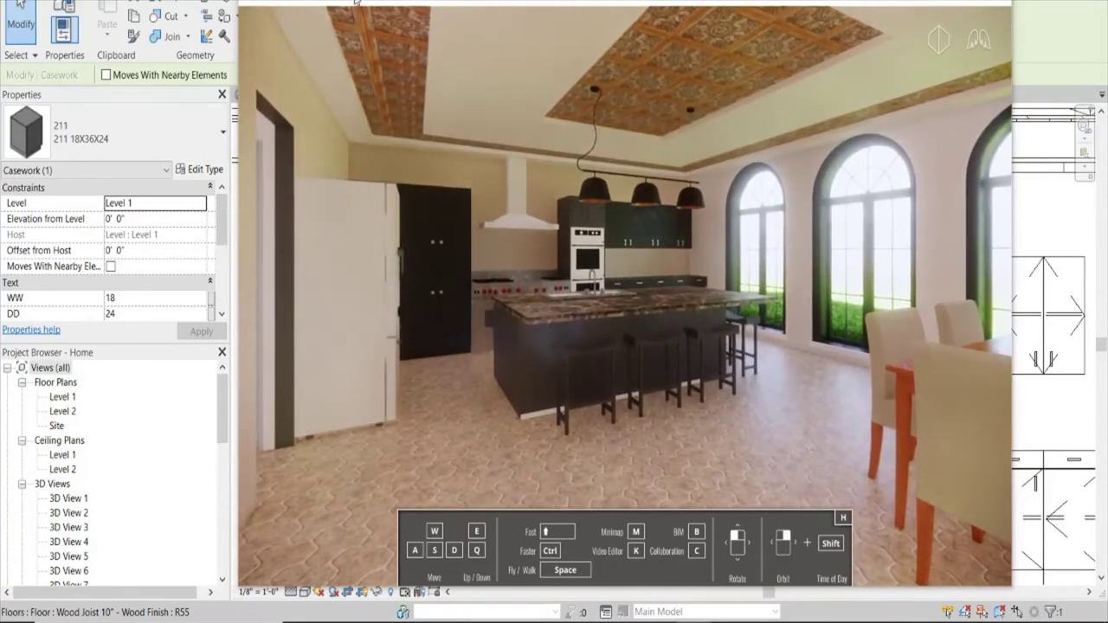
{"action": "left_click_drag", "start_coordinate": [354, 2], "coordinate": [374, 66]}
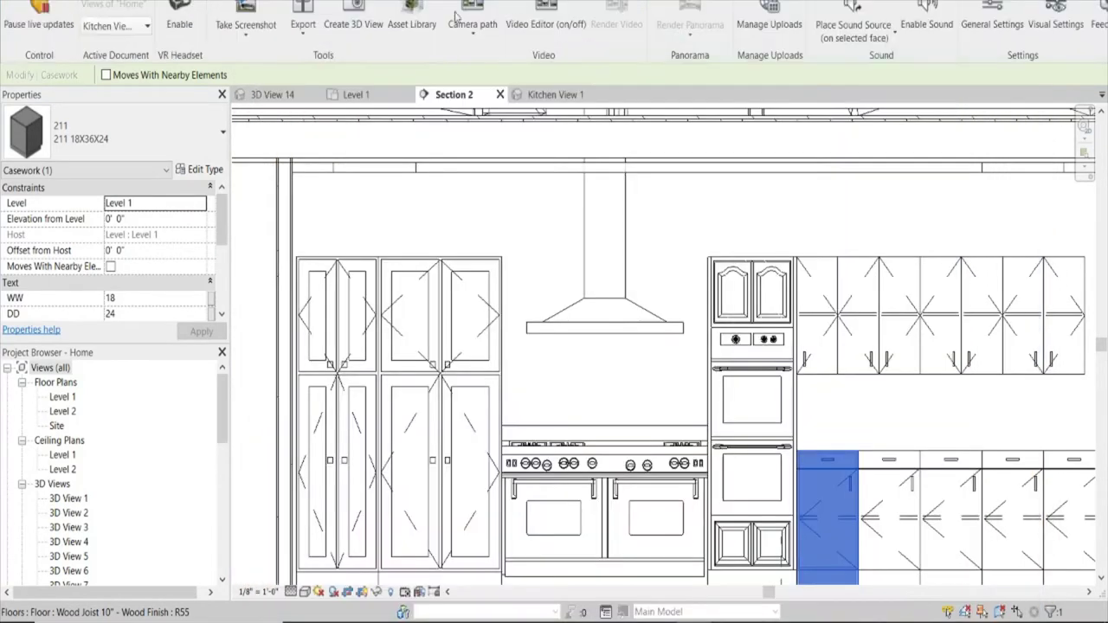
{"action": "left_click", "coordinate": [142, 27]}
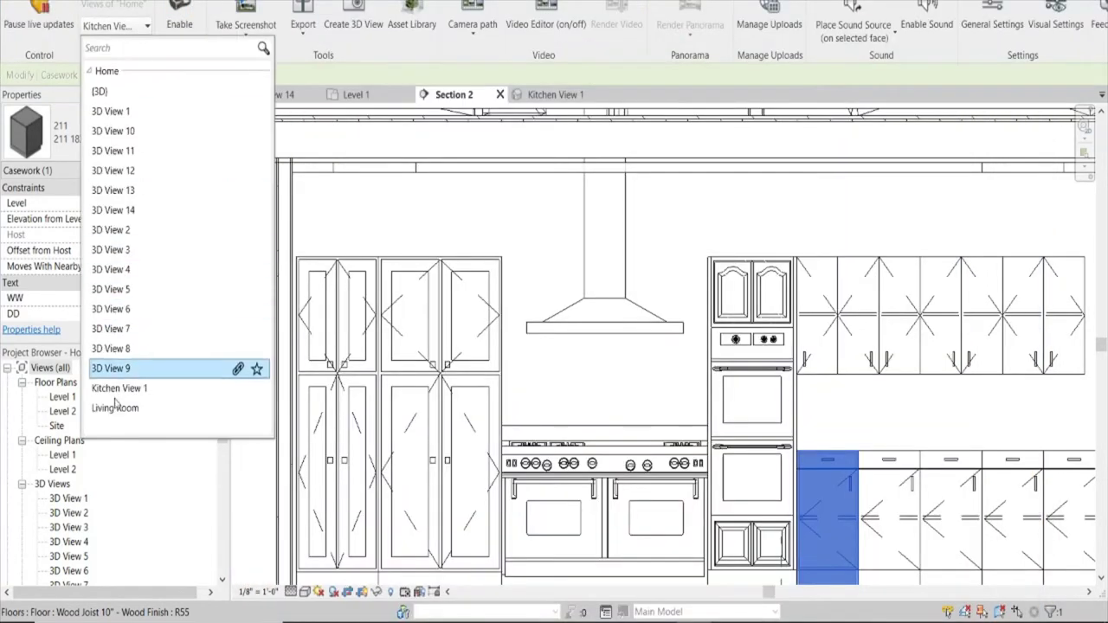
{"action": "key", "text": "Escape"}
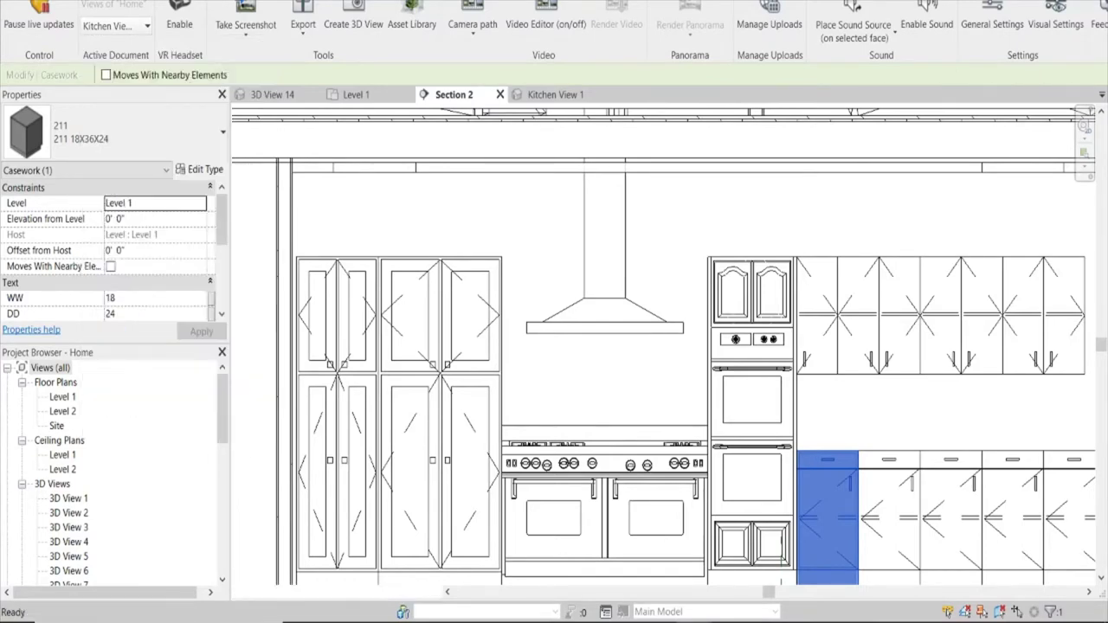
Clear the cabinet selection, then hide the Enscape render and return to Revit.
{"action": "key", "text": "Escape"}
{"action": "left_click", "coordinate": [758, 567]}
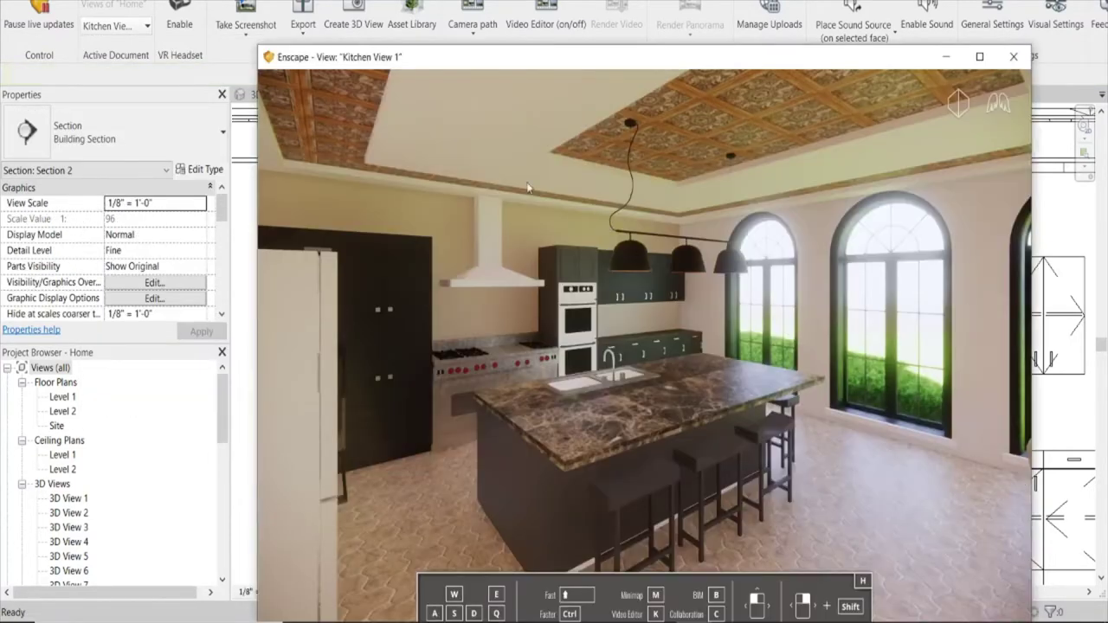
{"action": "left_click", "coordinate": [946, 57]}
{"action": "scroll", "coordinate": [597, 230], "scroll_direction": "down", "scroll_amount": 4}
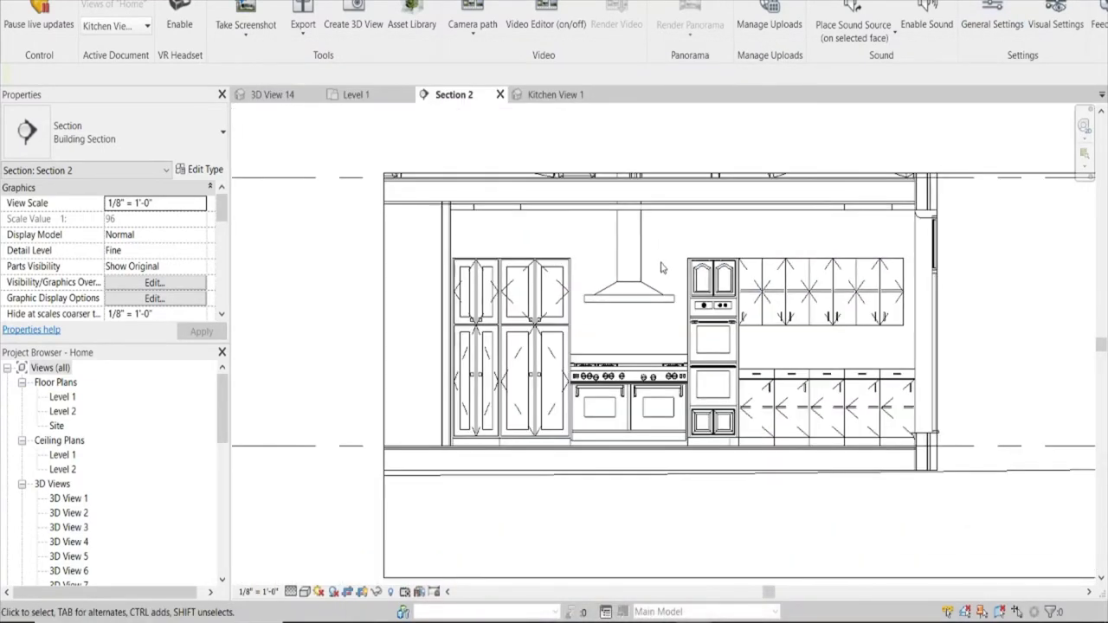
{"action": "scroll", "coordinate": [584, 224], "scroll_direction": "up", "scroll_amount": 3}
On Level 1, drag the Section 2 line through the kitchen island and reopen Section 2.
{"action": "left_click", "coordinate": [357, 94]}
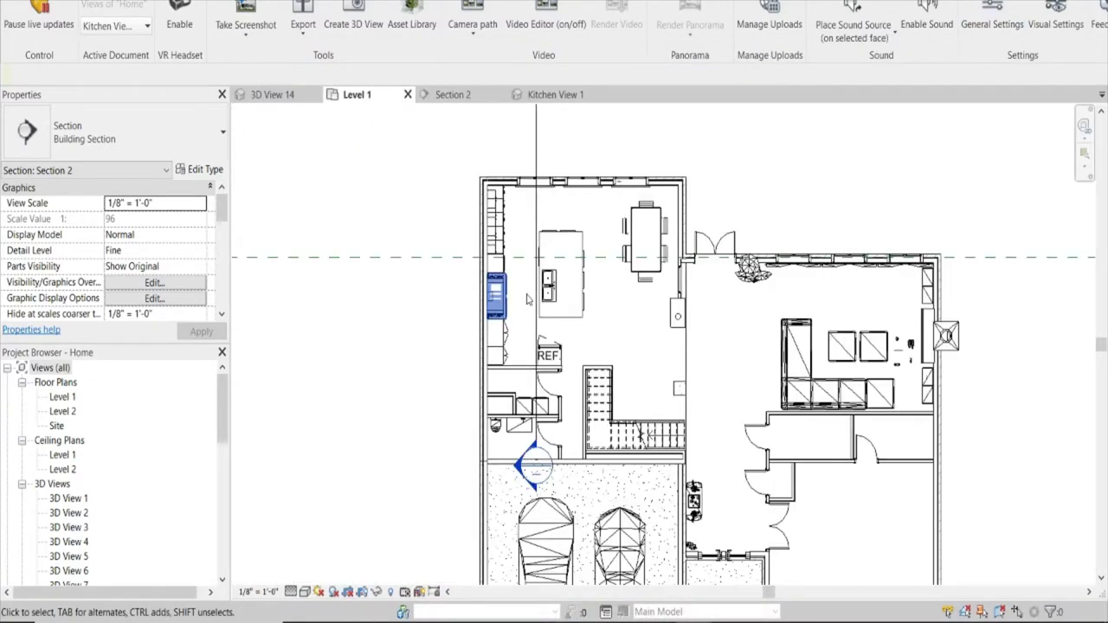
{"action": "left_click", "coordinate": [536, 203]}
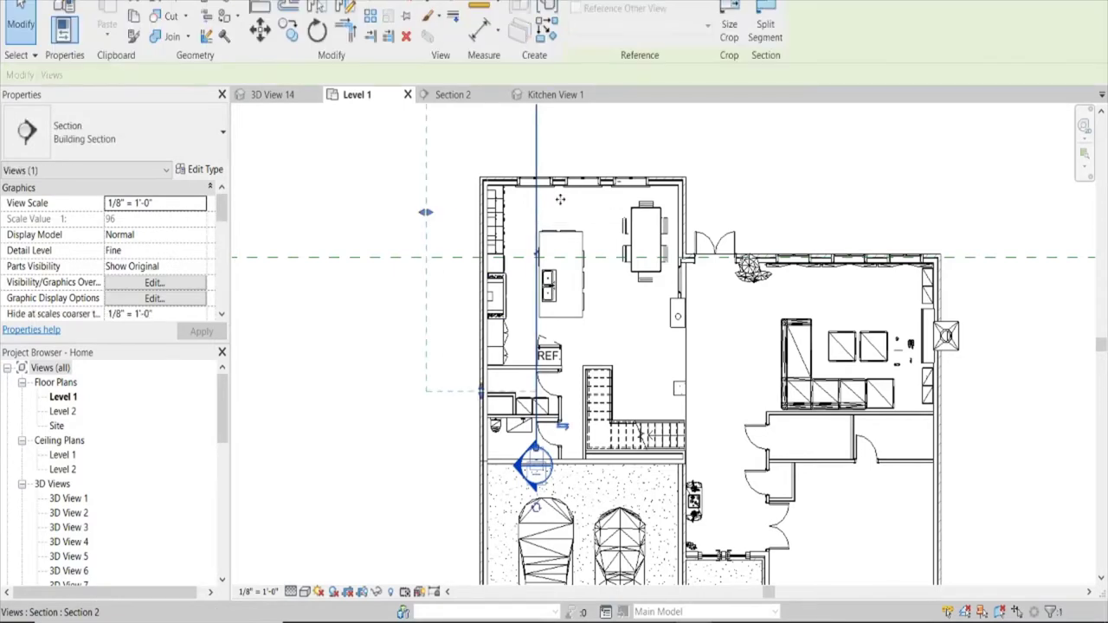
{"action": "left_click_drag", "start_coordinate": [560, 200], "coordinate": [616, 200]}
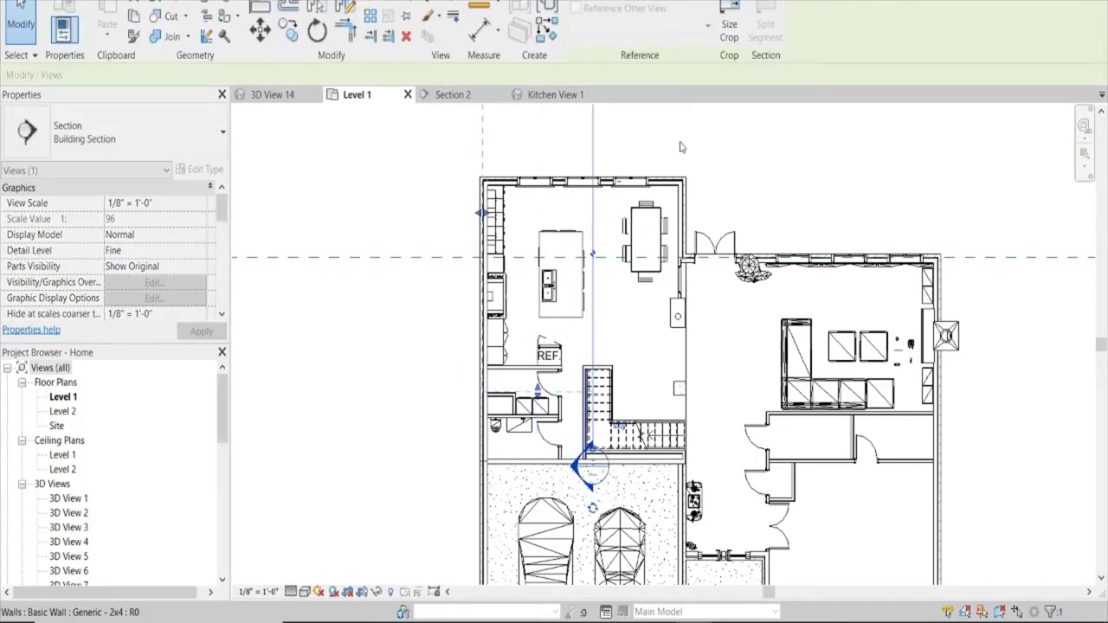
{"action": "double_click", "coordinate": [596, 314]}
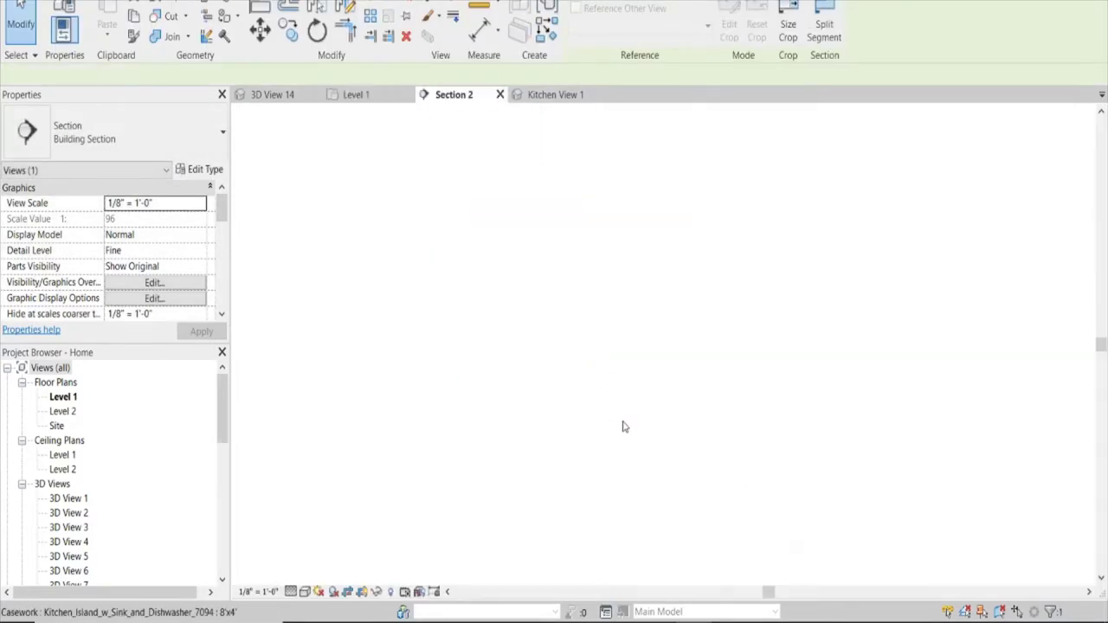
Select the kitchen island and review its type parameters without making changes.
{"action": "left_click", "coordinate": [549, 440]}
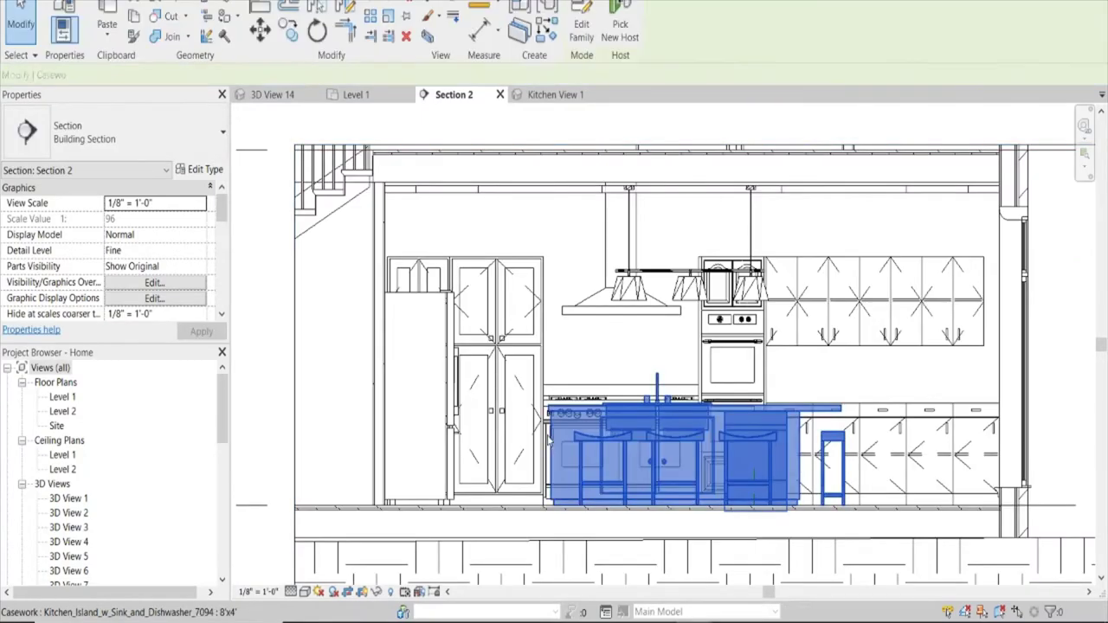
{"action": "left_click", "coordinate": [208, 171]}
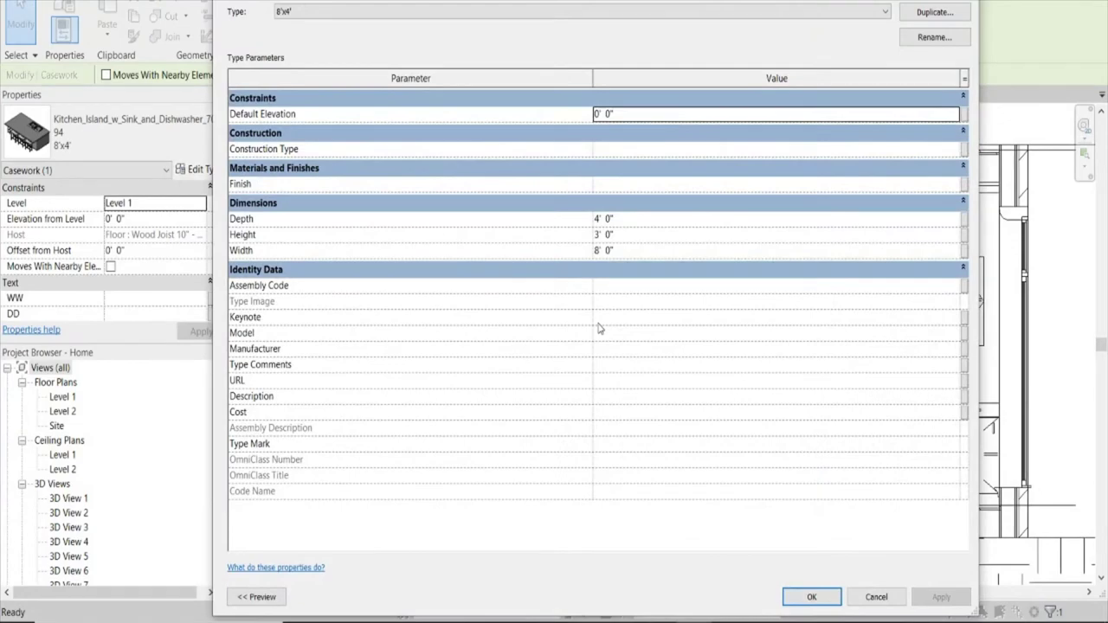
{"action": "left_click", "coordinate": [876, 597]}
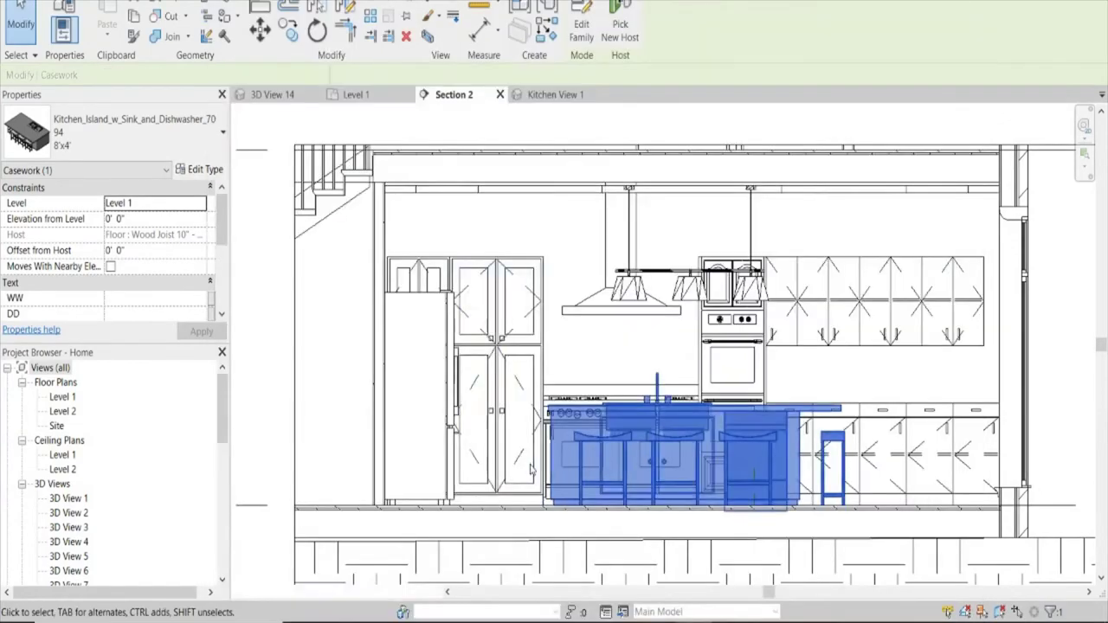
{"action": "left_click", "coordinate": [588, 362]}
{"action": "scroll", "coordinate": [572, 369], "scroll_direction": "up", "scroll_amount": 2}
{"action": "left_click", "coordinate": [572, 369]}
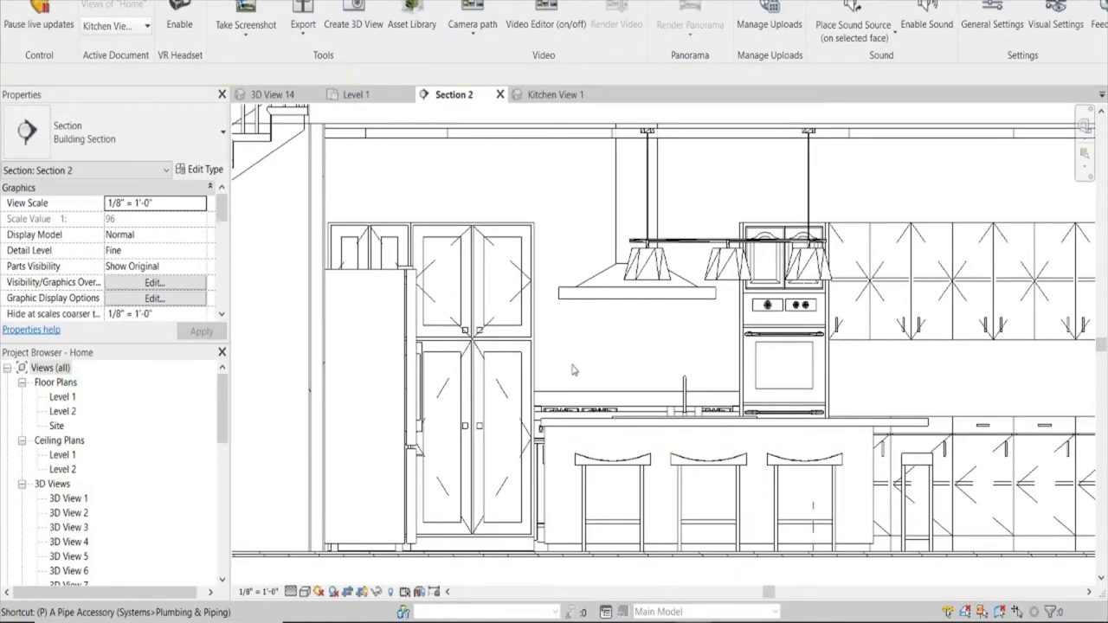
Cancel the Paint tool, reselect the island and open its family for editing.
{"action": "key", "text": "p"}
{"action": "key", "text": "t"}
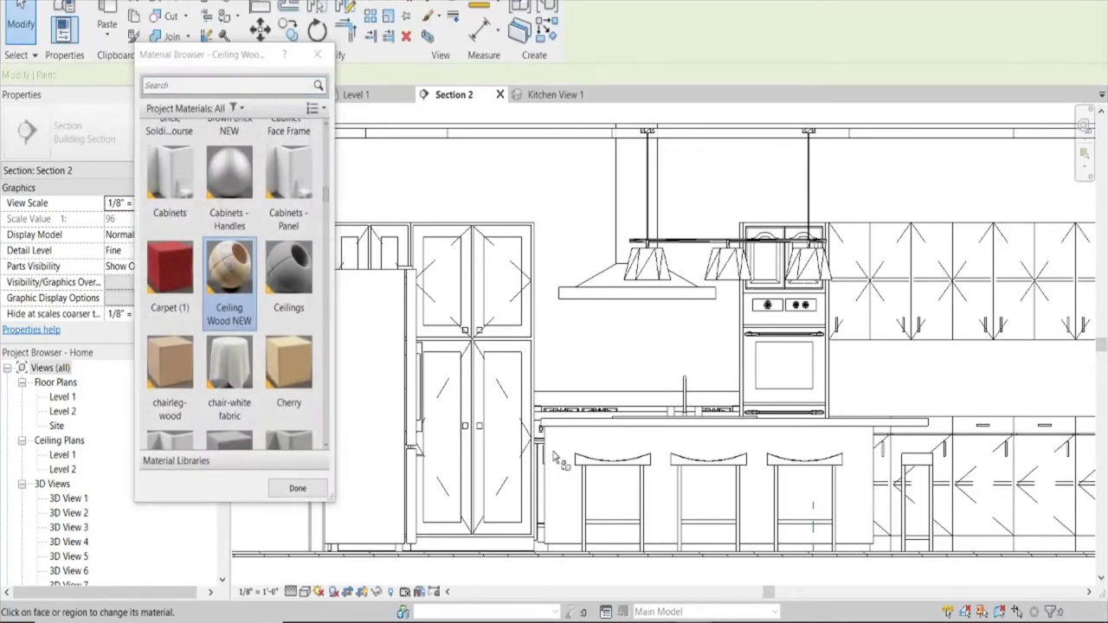
{"action": "left_click", "coordinate": [317, 53]}
{"action": "left_click", "coordinate": [569, 459]}
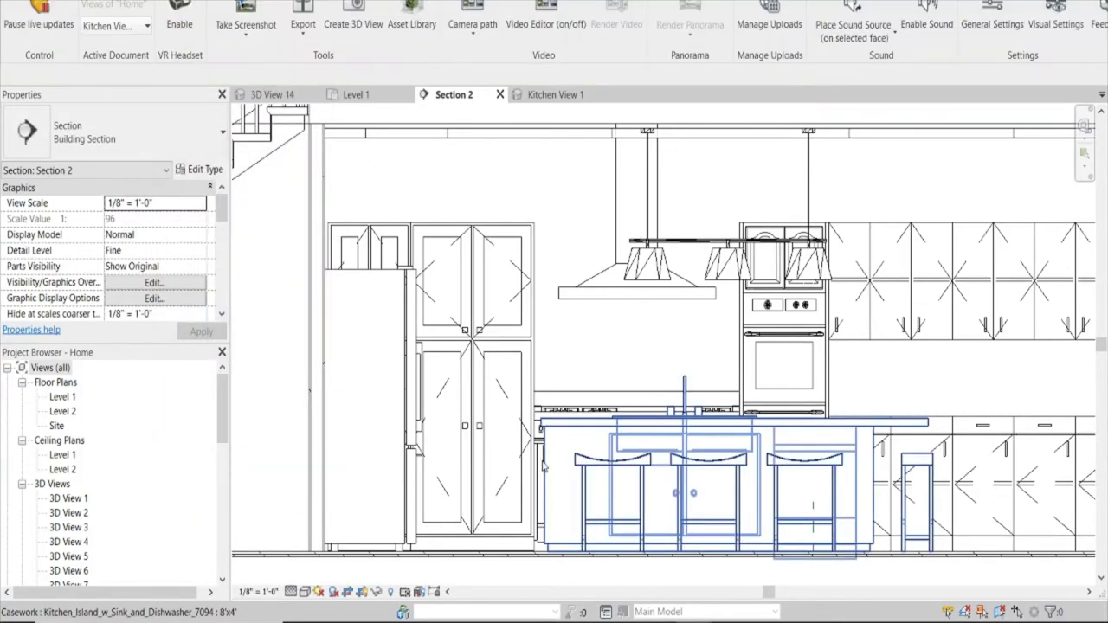
{"action": "left_click", "coordinate": [544, 466]}
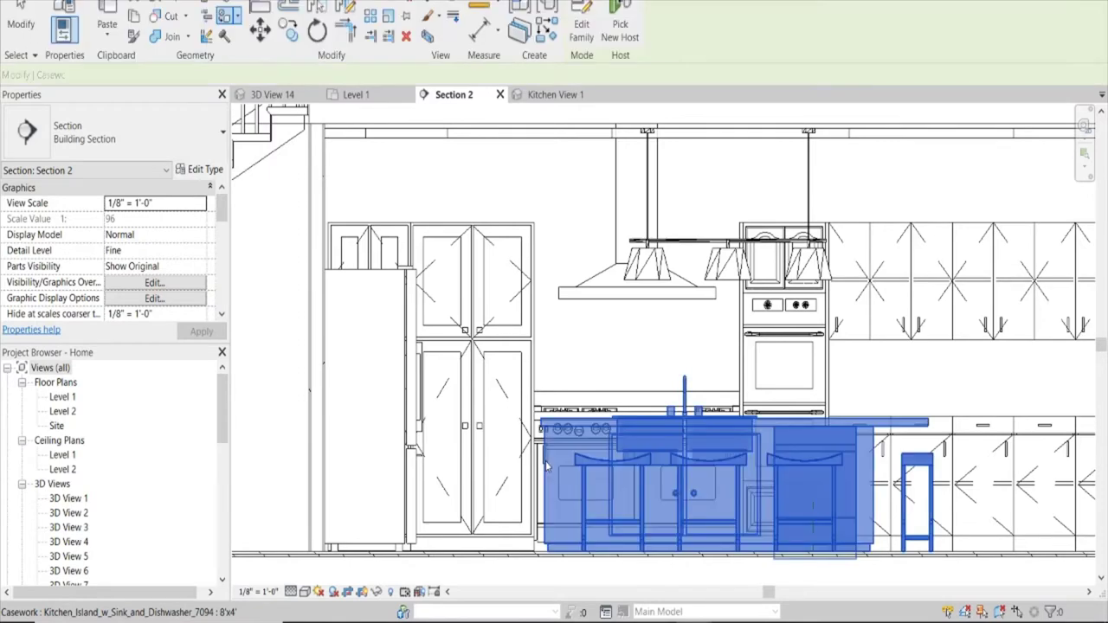
{"action": "left_click", "coordinate": [583, 12]}
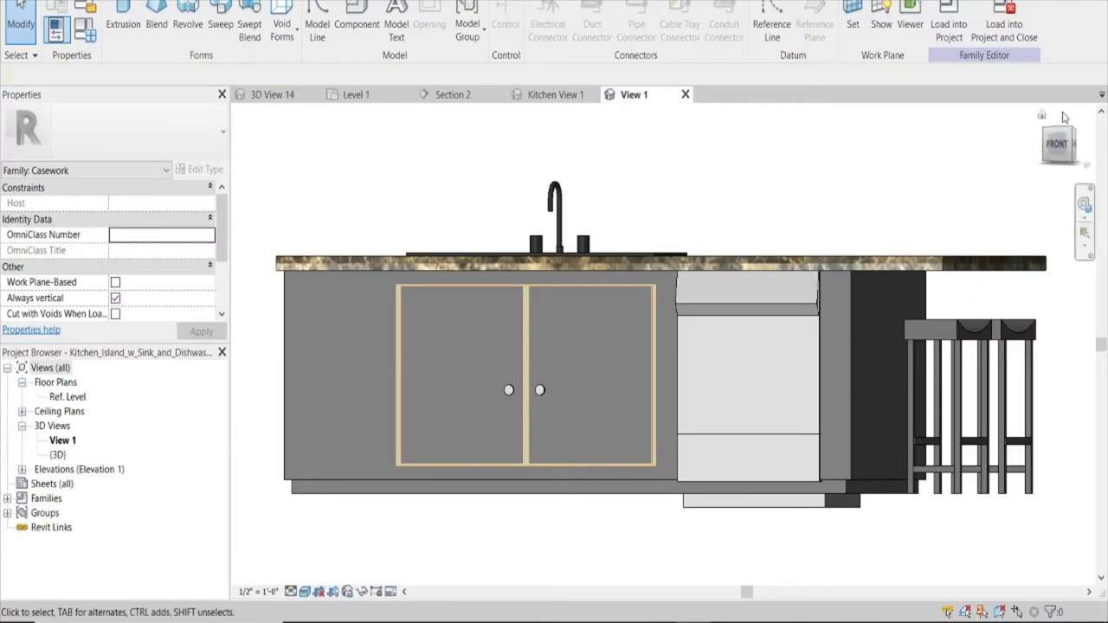
Select the island's cabinet body extrusion and open its Air Openings material in the Material Browser.
{"action": "mouse_move", "coordinate": [712, 277]}
{"action": "middle_mouse_down", "text": "shift"}
{"action": "mouse_move", "coordinate": [489, 307]}
{"action": "mouse_move", "coordinate": [619, 386]}
{"action": "middle_mouse_up", "text": "shift"}
{"action": "left_click", "coordinate": [447, 310]}
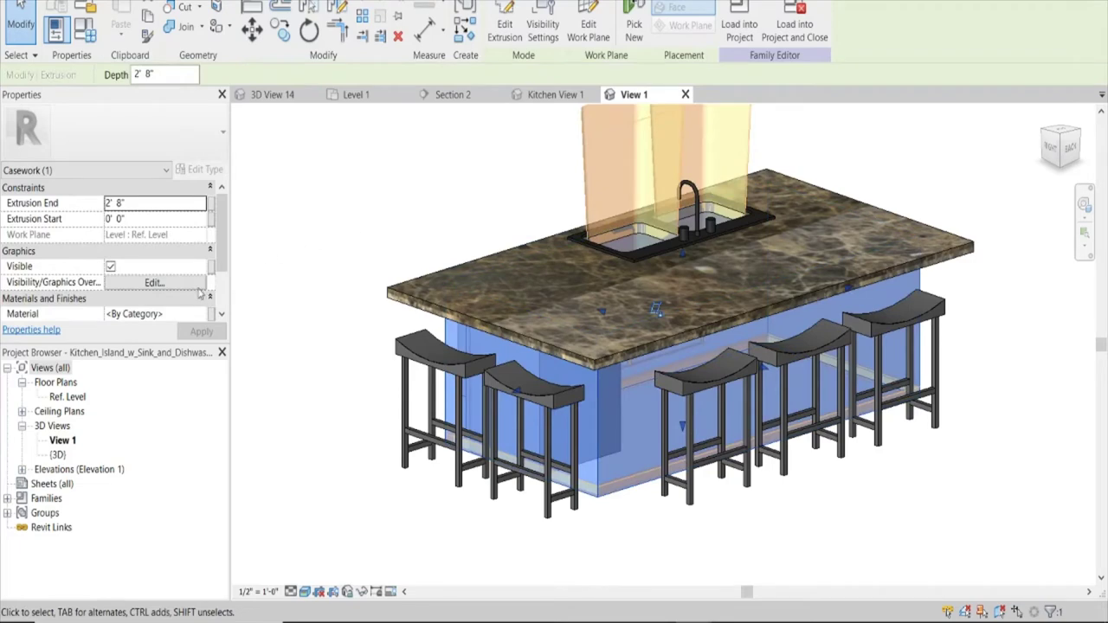
{"action": "left_click", "coordinate": [197, 316]}
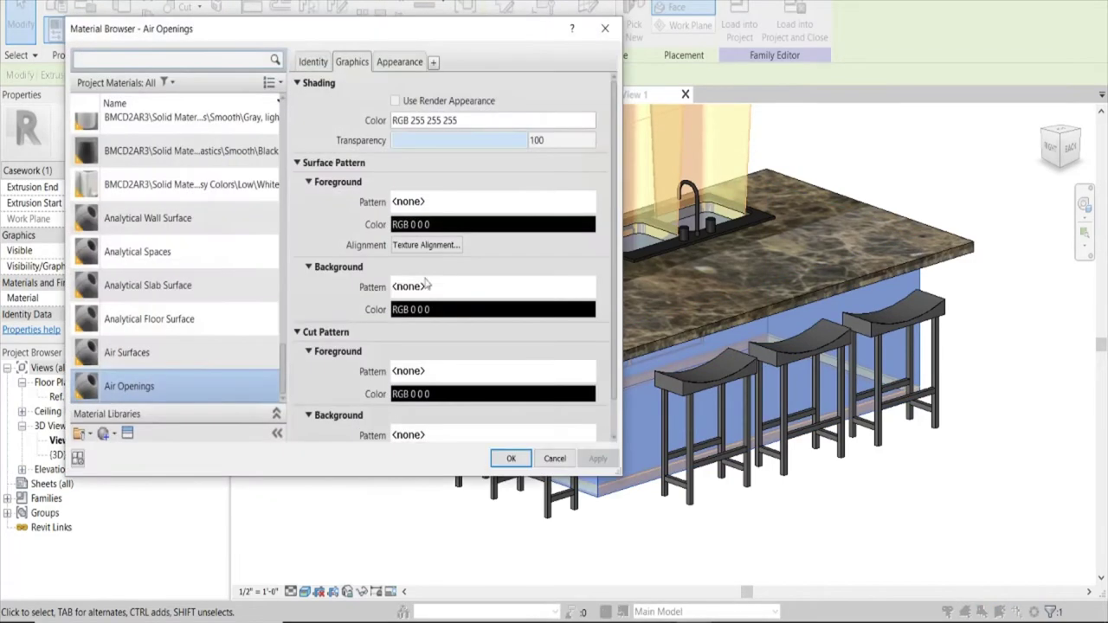
{"action": "left_click", "coordinate": [102, 55]}
{"action": "type", "text": "BLACK"}
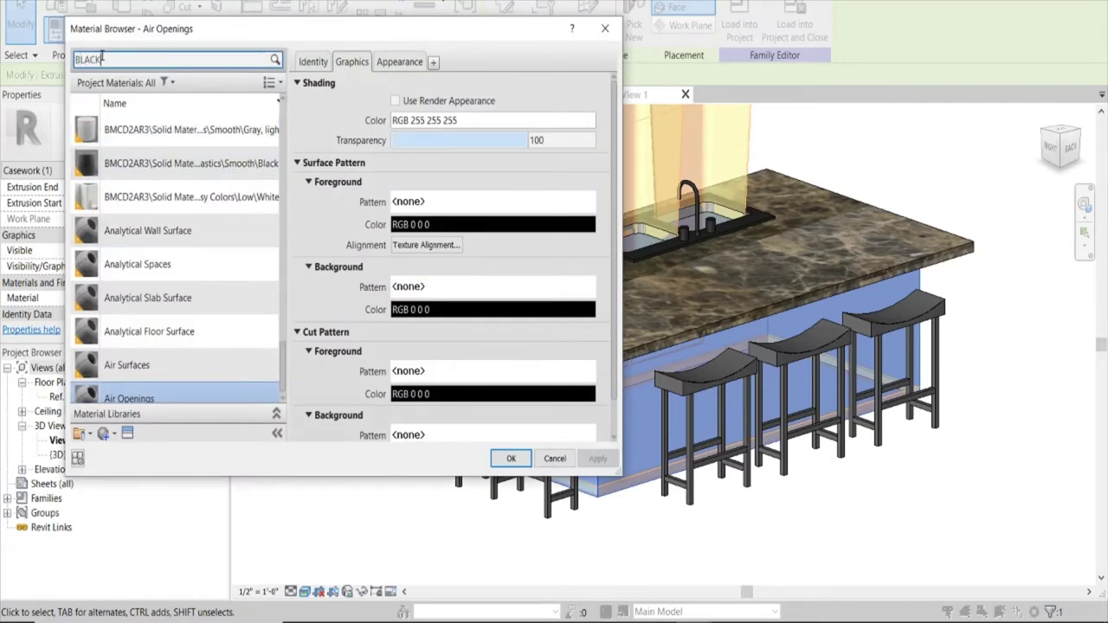
{"action": "type", "text": " M"}
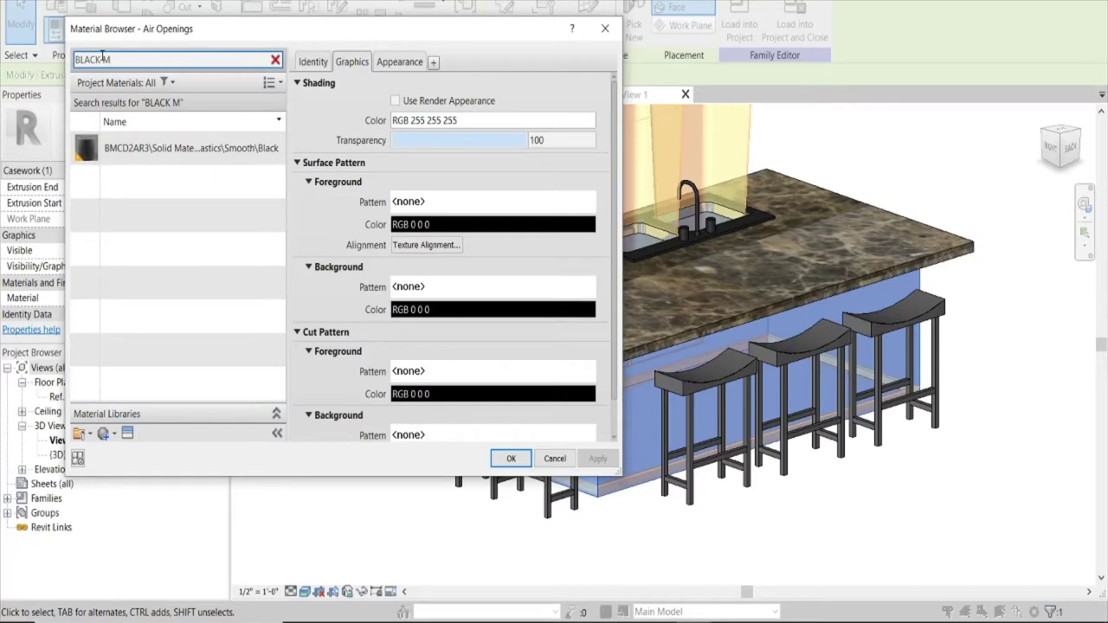
{"action": "key", "text": "BackSpace"}
{"action": "key", "text": "BackSpace"}
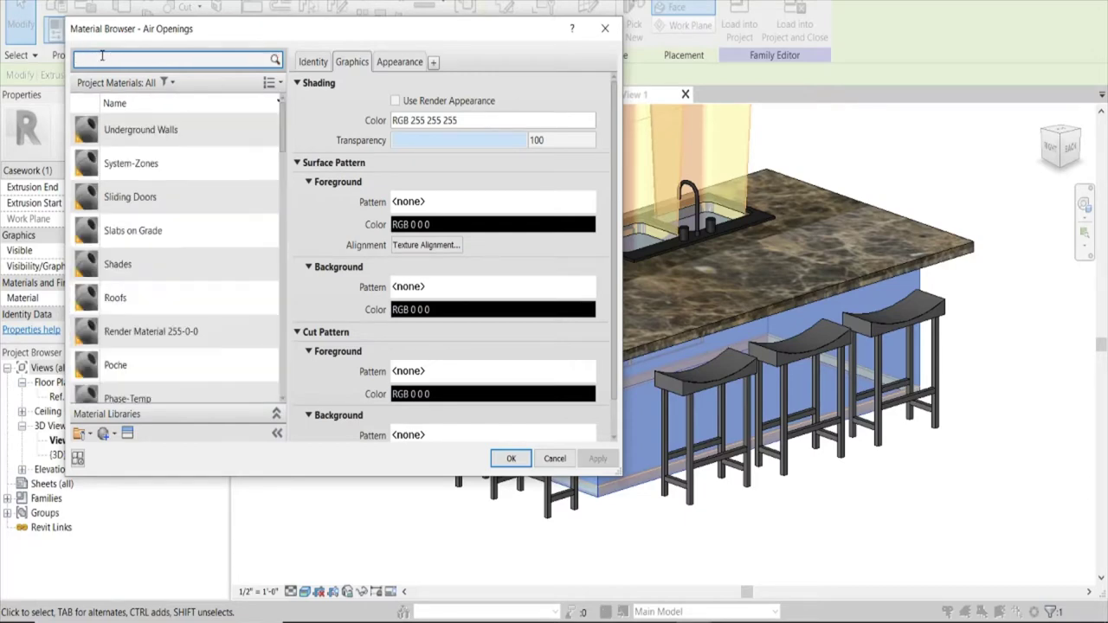
{"action": "left_click", "coordinate": [104, 435]}
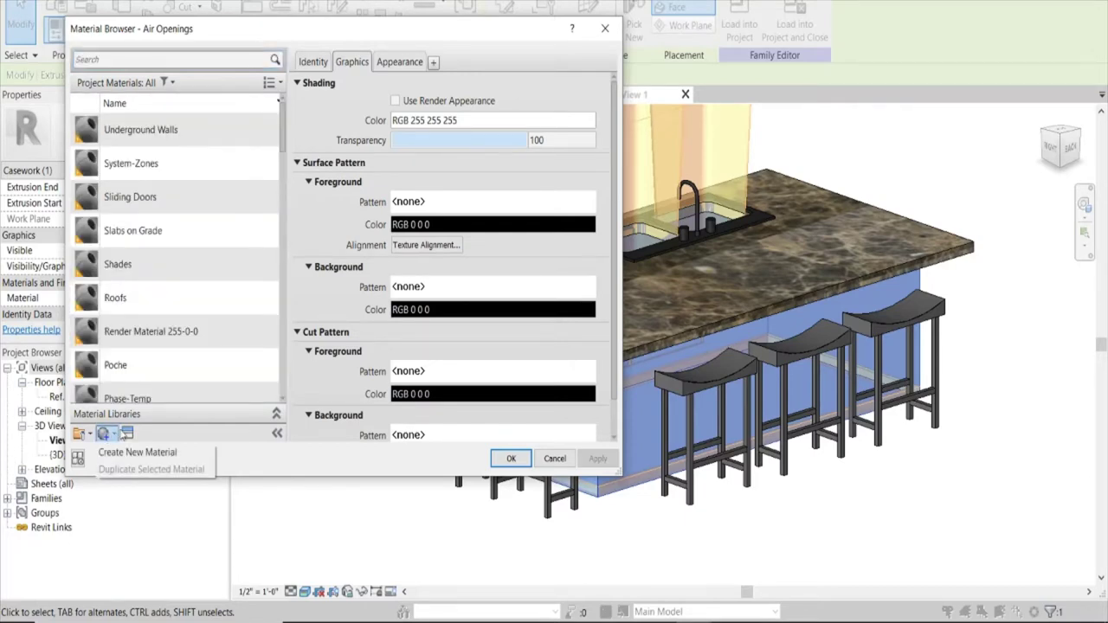
Create a new material and rename it Black Magic SW.
{"action": "left_click", "coordinate": [139, 452]}
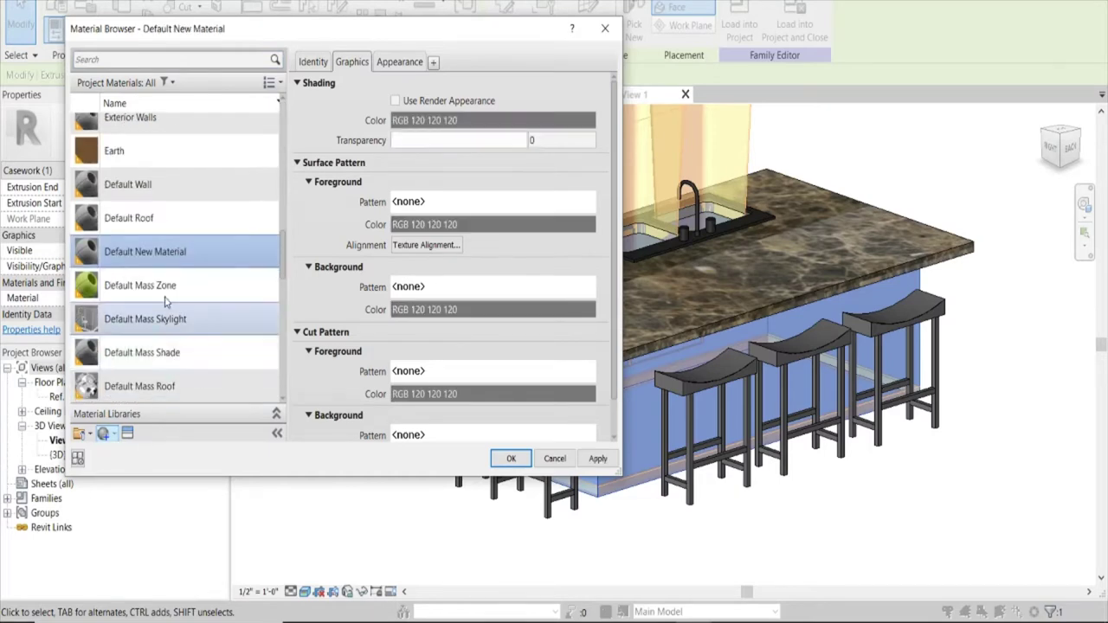
{"action": "right_click", "coordinate": [168, 255]}
{"action": "left_click", "coordinate": [215, 297]}
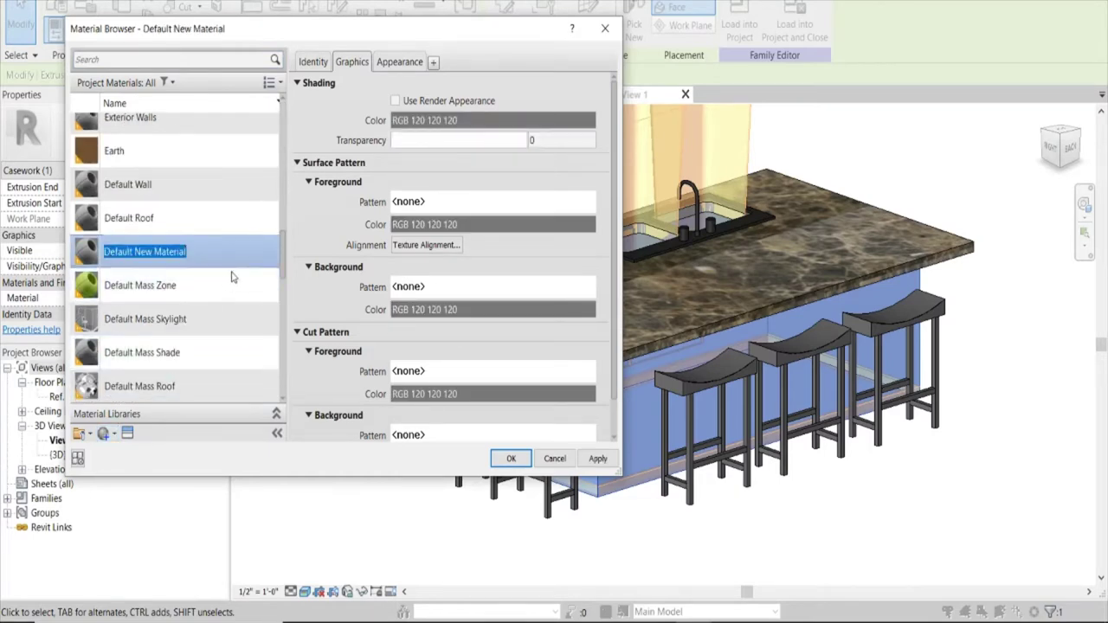
{"action": "type", "text": "Black Magic SW"}
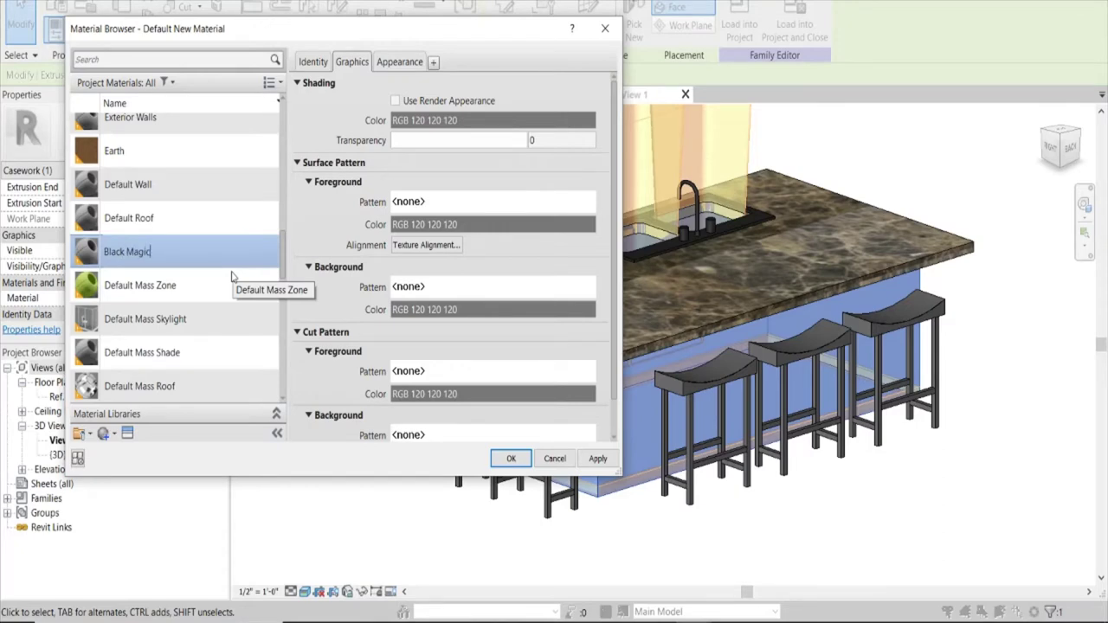
Set the material's appearance colour to RGB 50, 49, 50 and apply it to the body.
{"action": "left_click", "coordinate": [412, 62]}
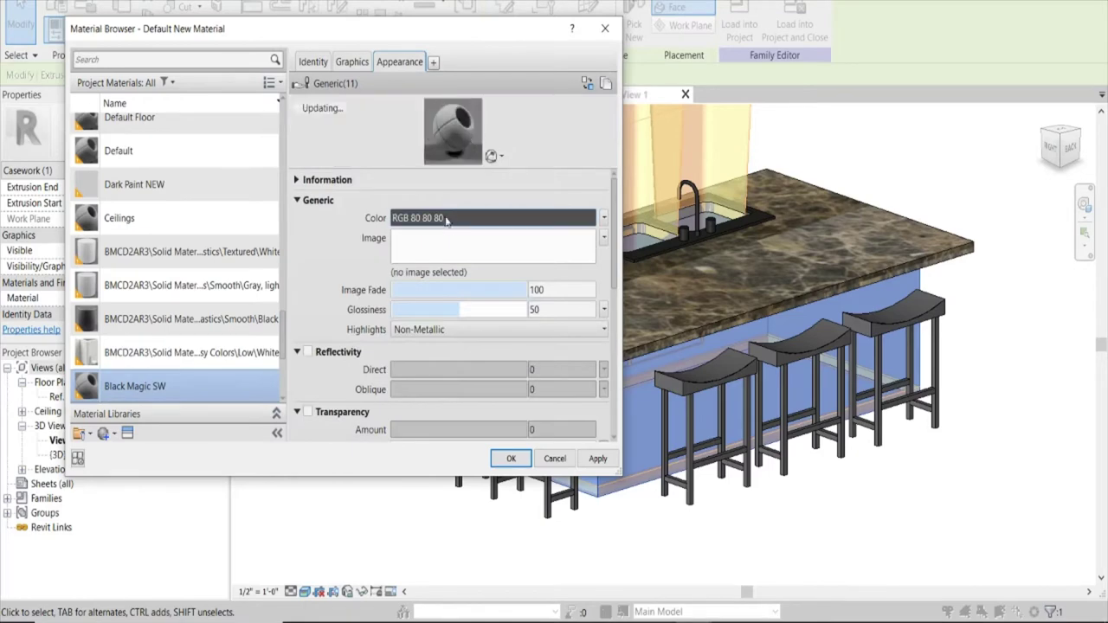
{"action": "left_click", "coordinate": [453, 216]}
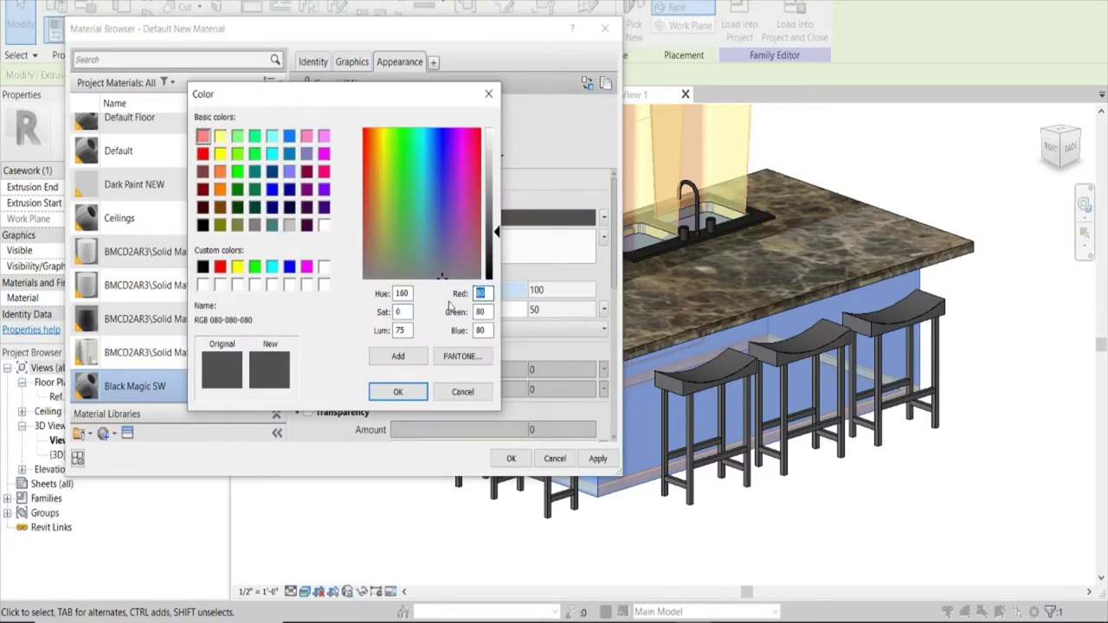
{"action": "type", "text": "50-0"}
{"action": "type", "text": "49"}
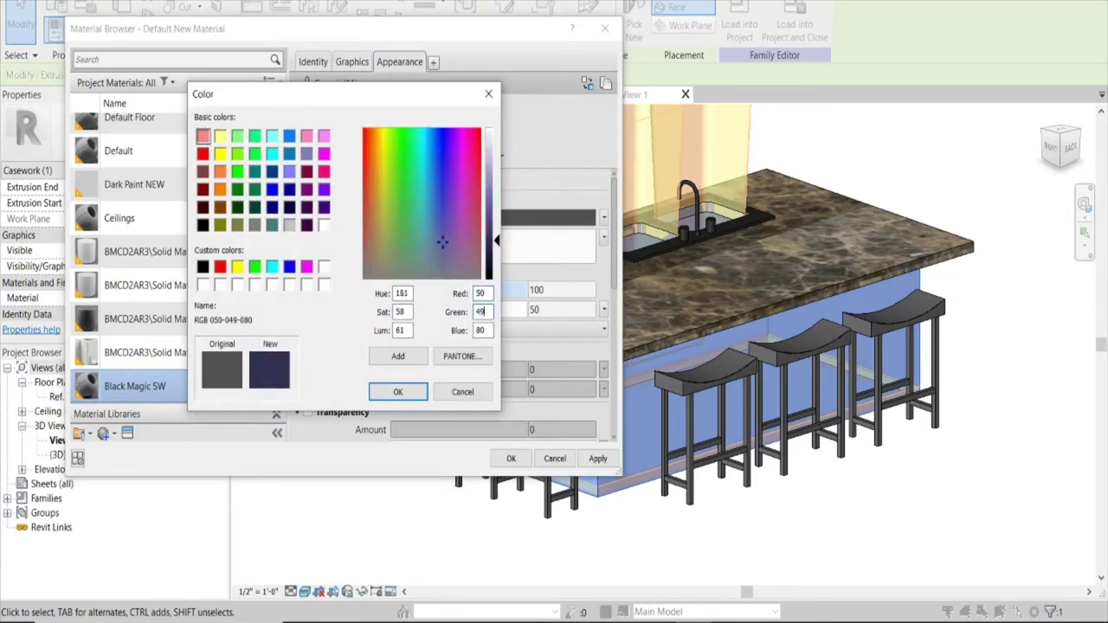
{"action": "key", "text": "Tab"}
{"action": "type", "text": "50"}
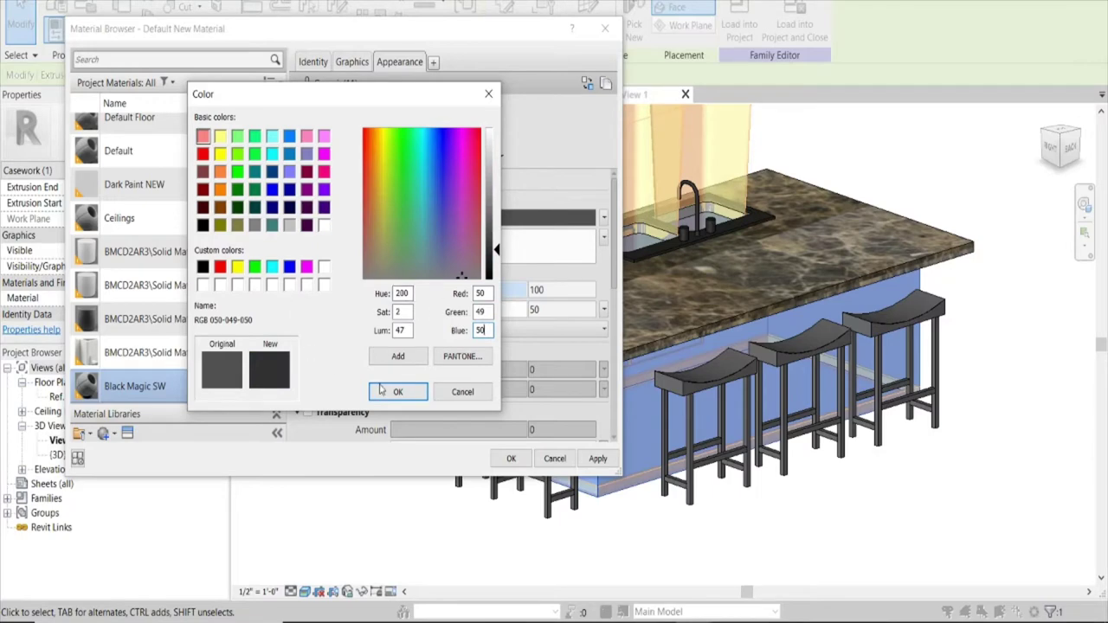
{"action": "left_click", "coordinate": [380, 391]}
{"action": "left_click", "coordinate": [512, 461]}
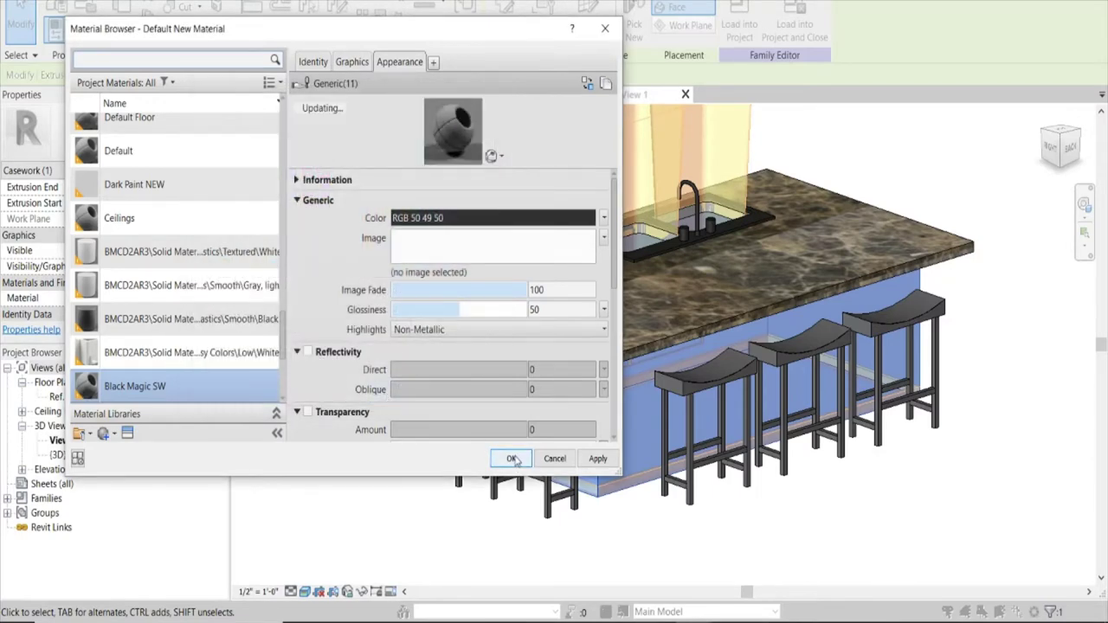
{"action": "left_click", "coordinate": [555, 535]}
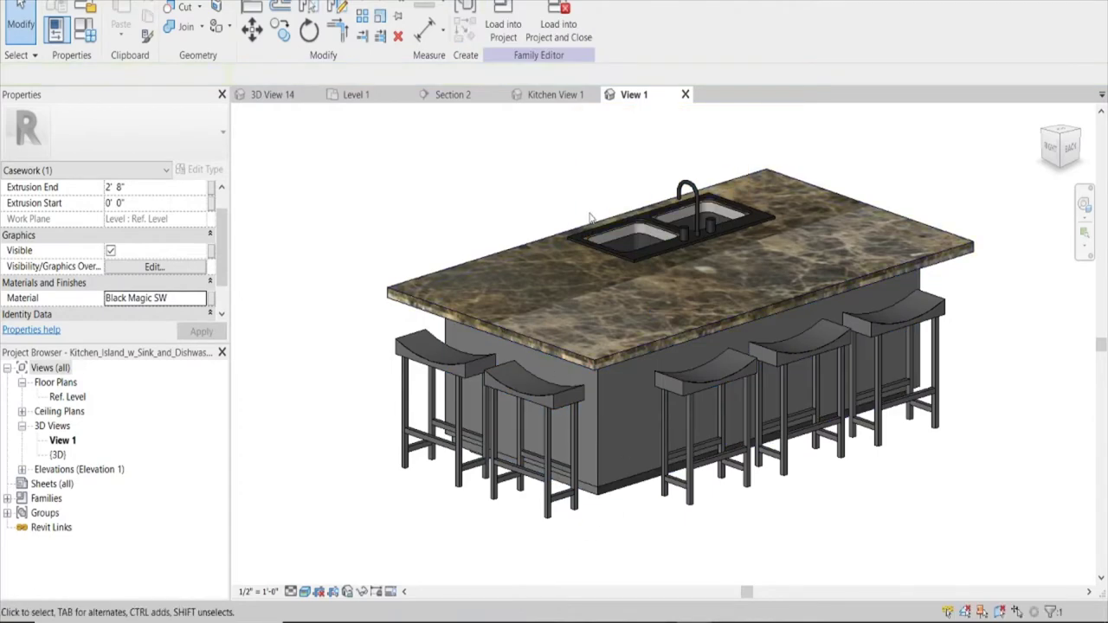
Briefly select a stool, then clear the selection in the island family.
{"action": "left_click", "coordinate": [512, 223]}
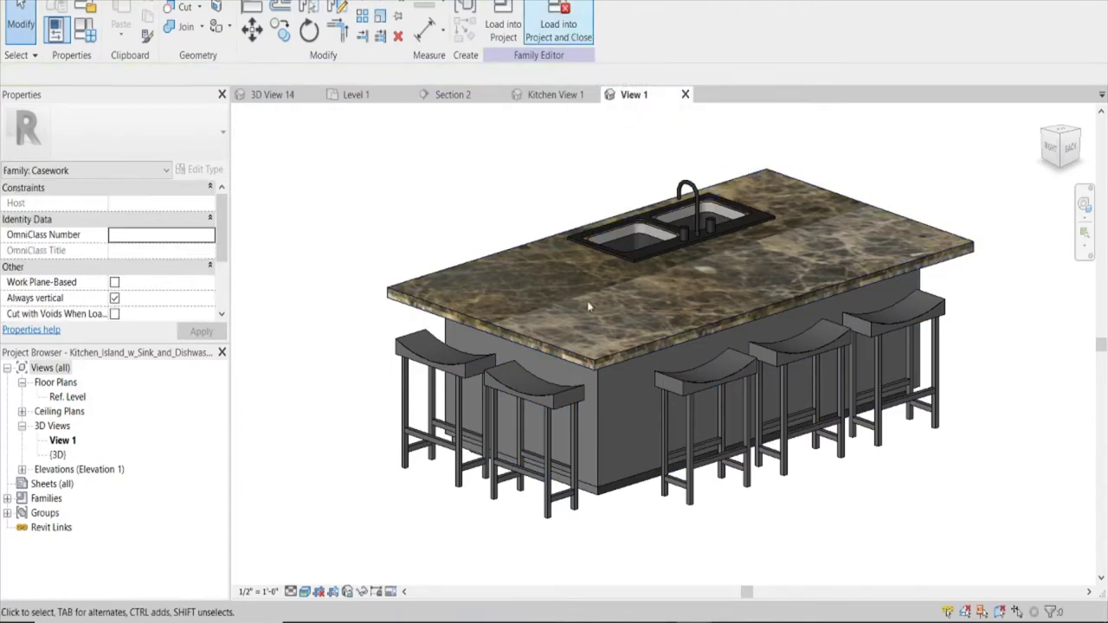
{"action": "left_click", "coordinate": [532, 394]}
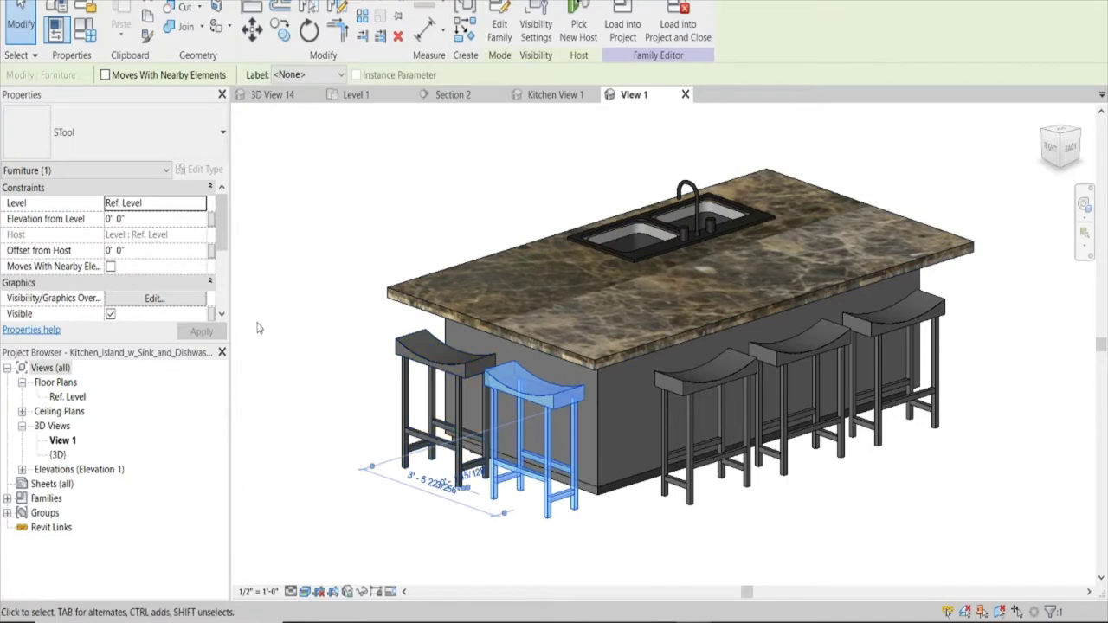
{"action": "scroll", "coordinate": [215, 279], "scroll_direction": "down", "scroll_amount": 5}
{"action": "scroll", "coordinate": [215, 279], "scroll_direction": "up", "scroll_amount": 5}
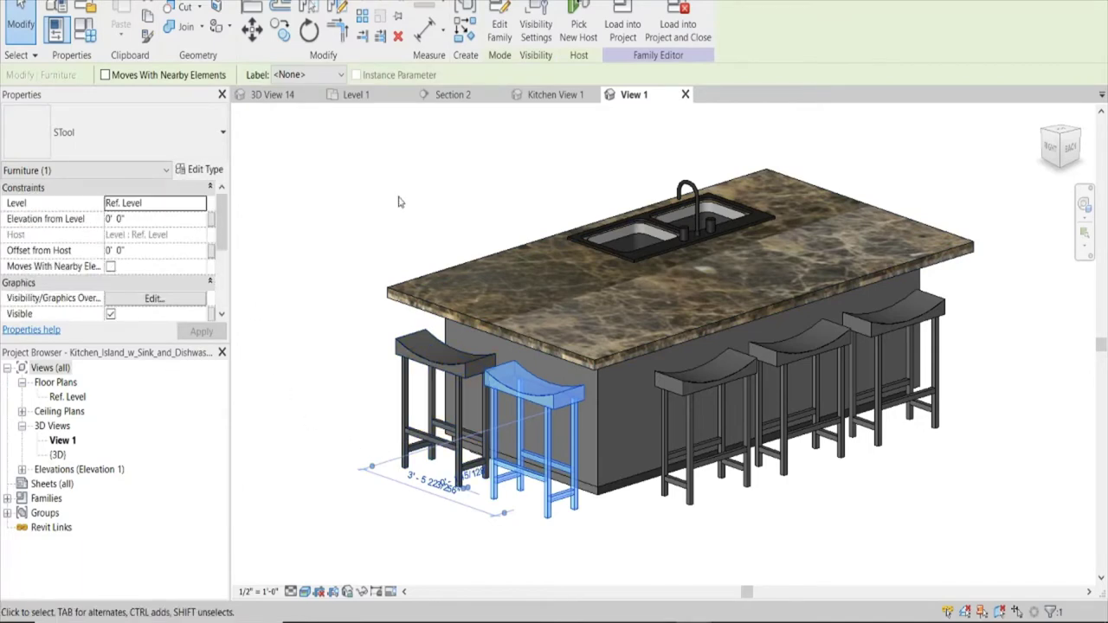
{"action": "left_click", "coordinate": [457, 167]}
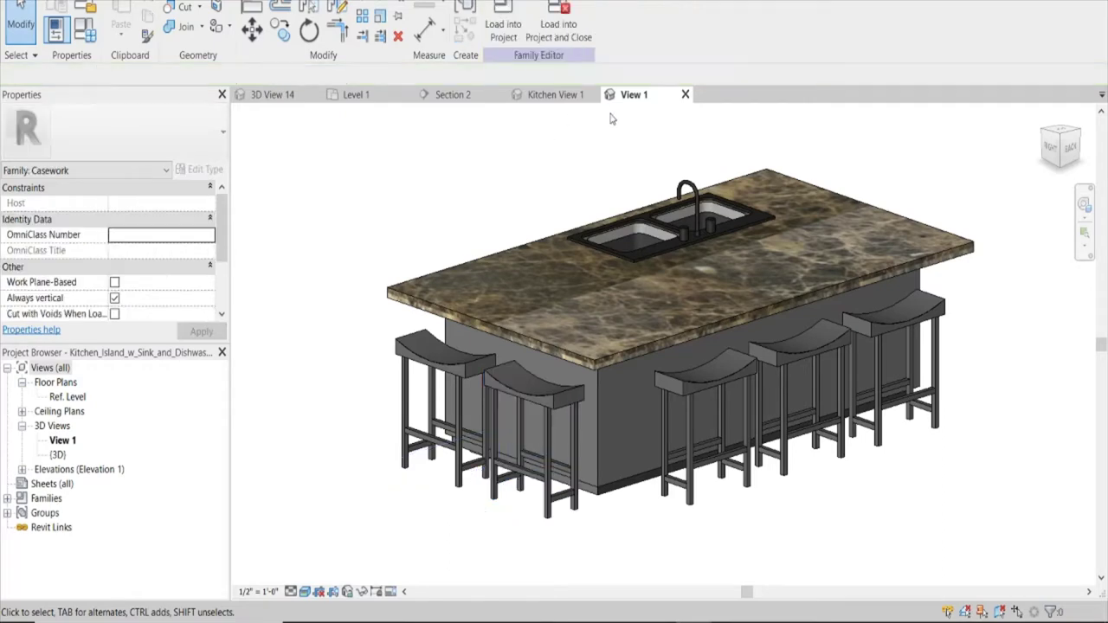
Load the island into the project without saving, overwrite the existing version, and view it in Enscape.
{"action": "left_click", "coordinate": [561, 23]}
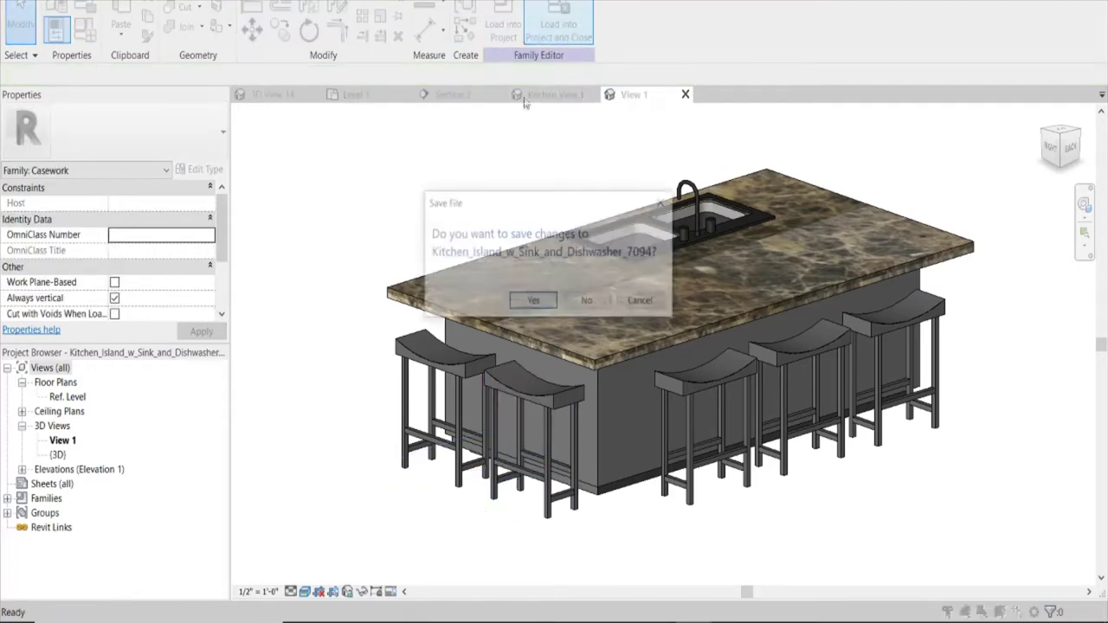
{"action": "left_click", "coordinate": [590, 300]}
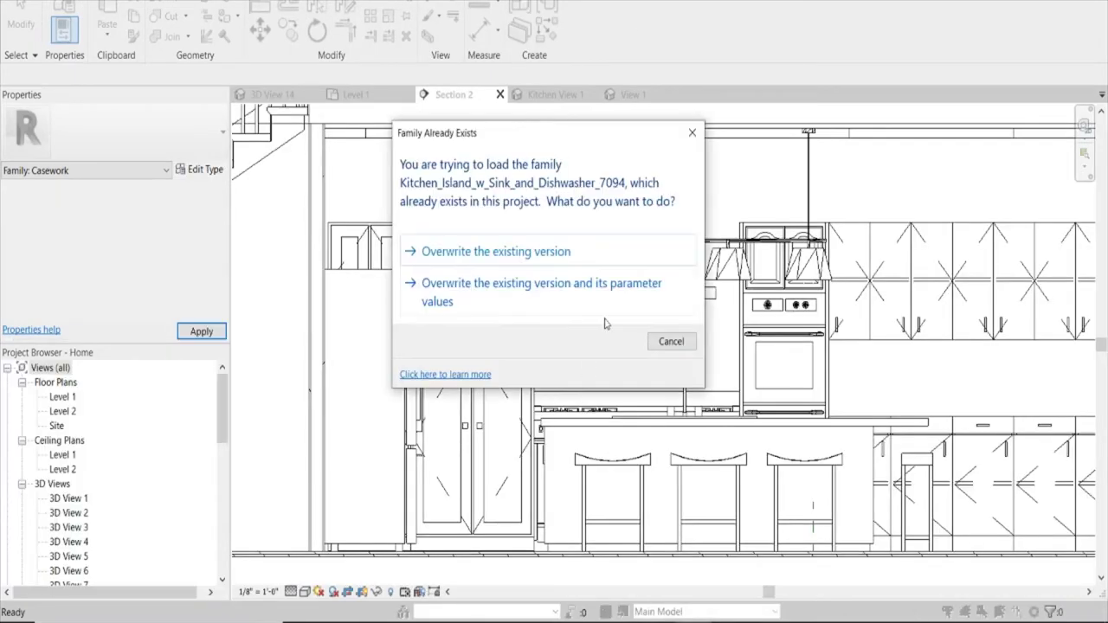
{"action": "left_click", "coordinate": [549, 295]}
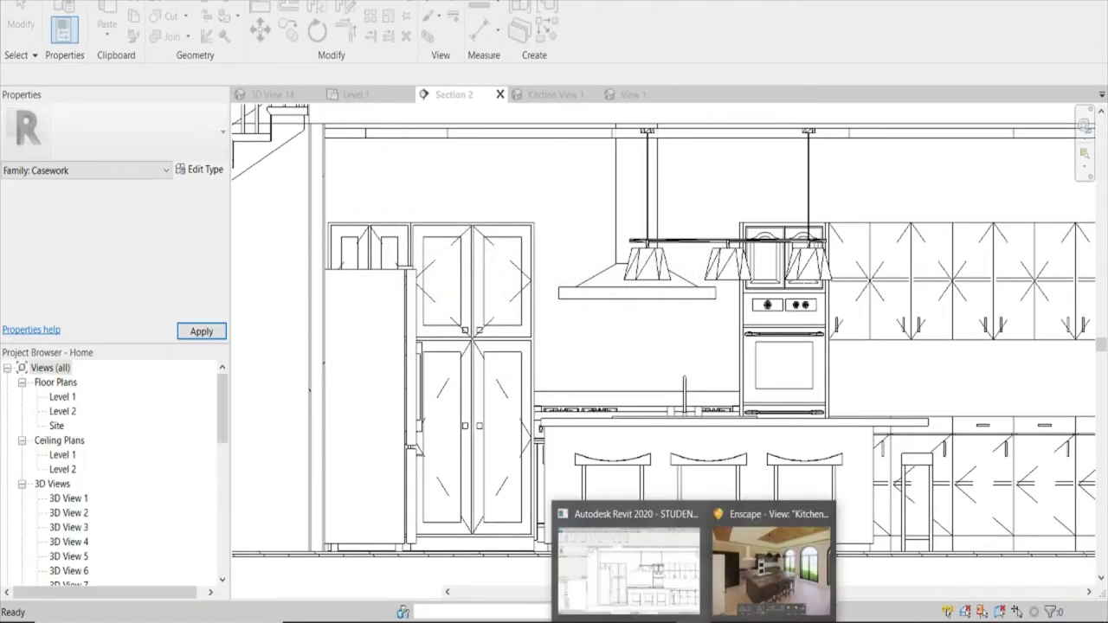
{"action": "left_click", "coordinate": [732, 576]}
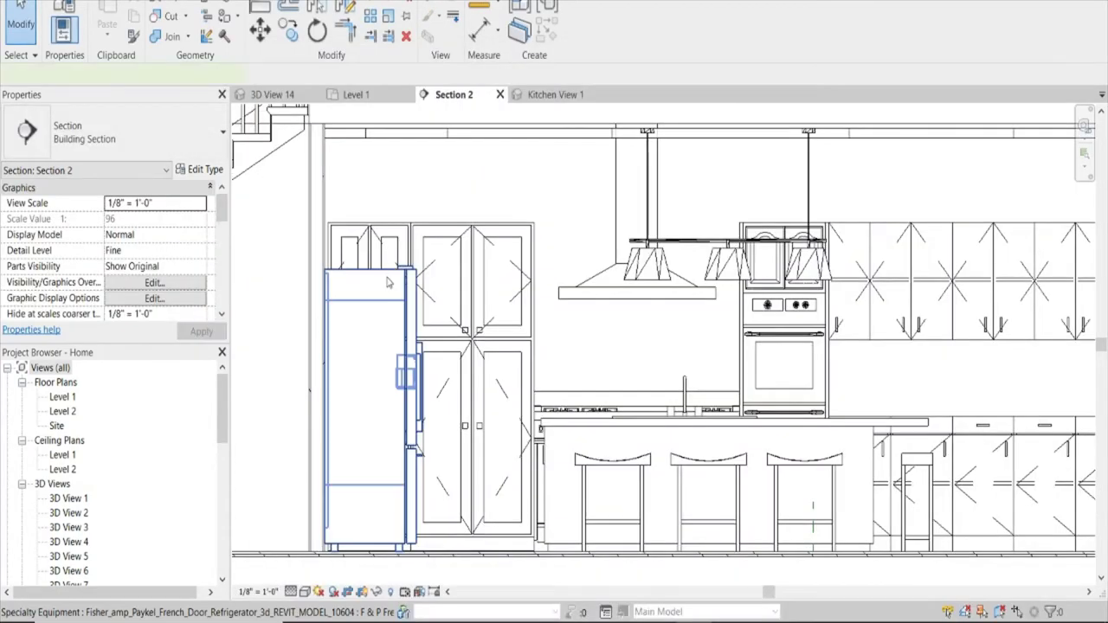
Set the French door refrigerator type's material to Wolf - Stainless Steel, Polished.
{"action": "left_click", "coordinate": [381, 282]}
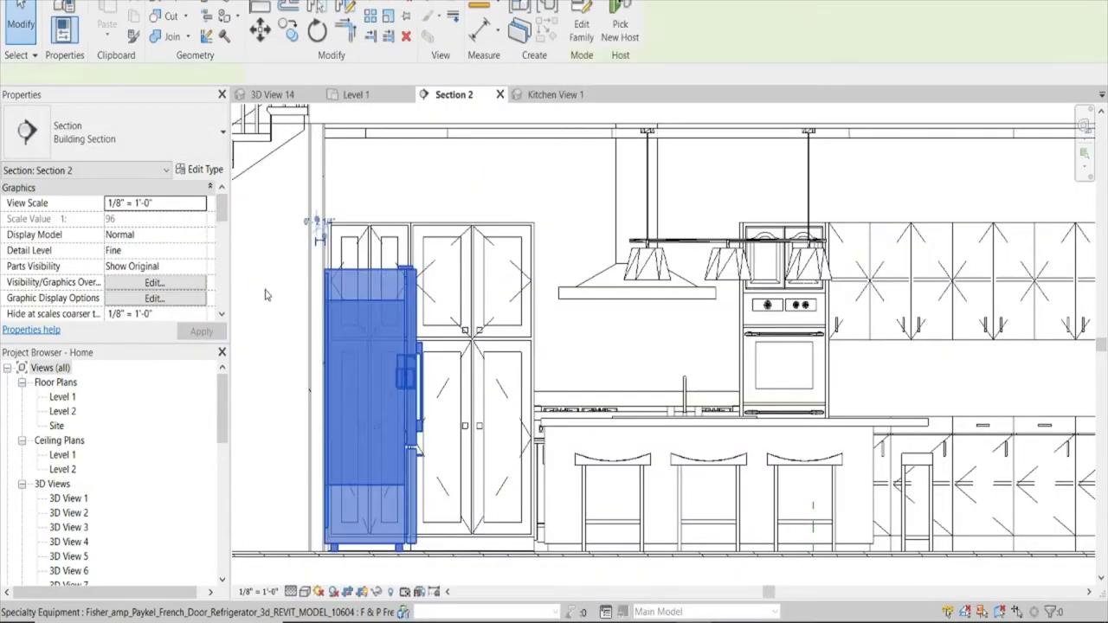
{"action": "left_click", "coordinate": [368, 285]}
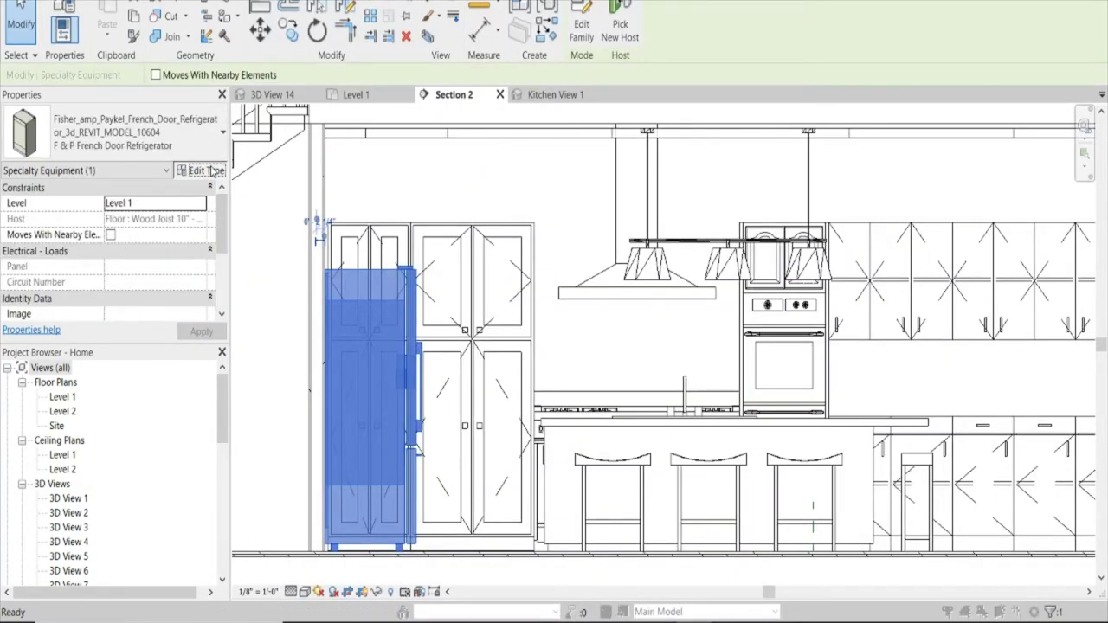
{"action": "left_click", "coordinate": [206, 170]}
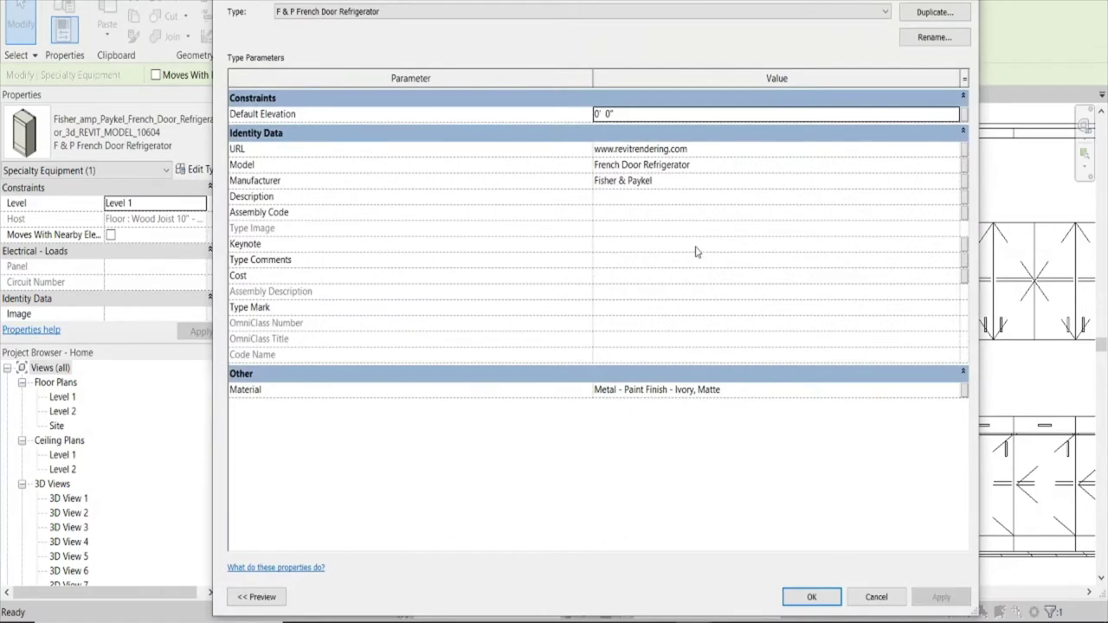
{"action": "left_click", "coordinate": [950, 394]}
{"action": "left_click", "coordinate": [955, 390]}
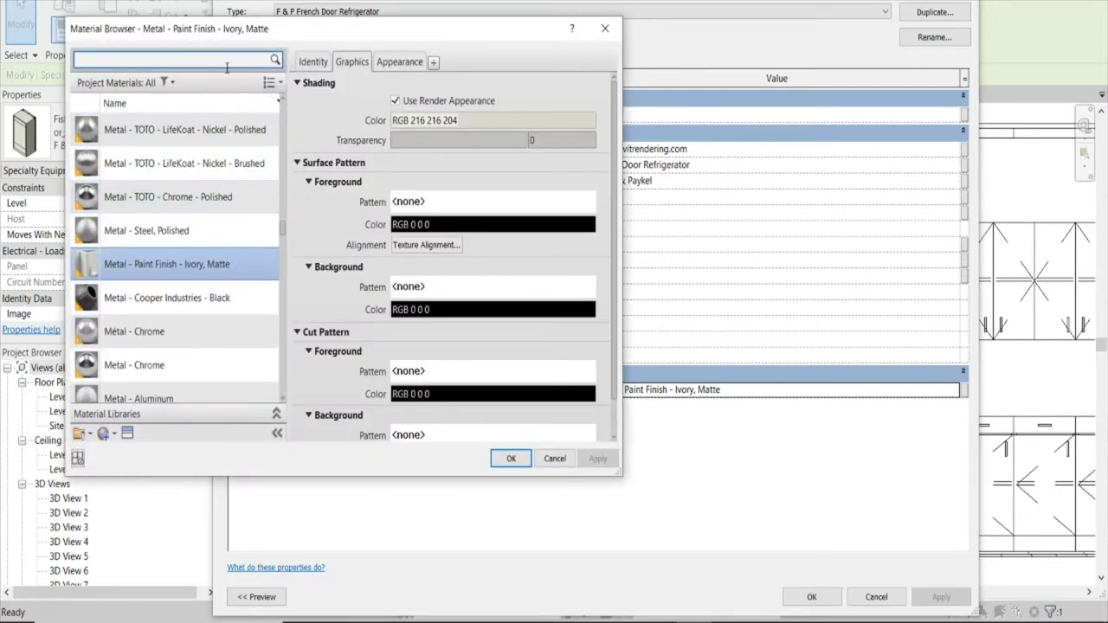
{"action": "type", "text": "s"}
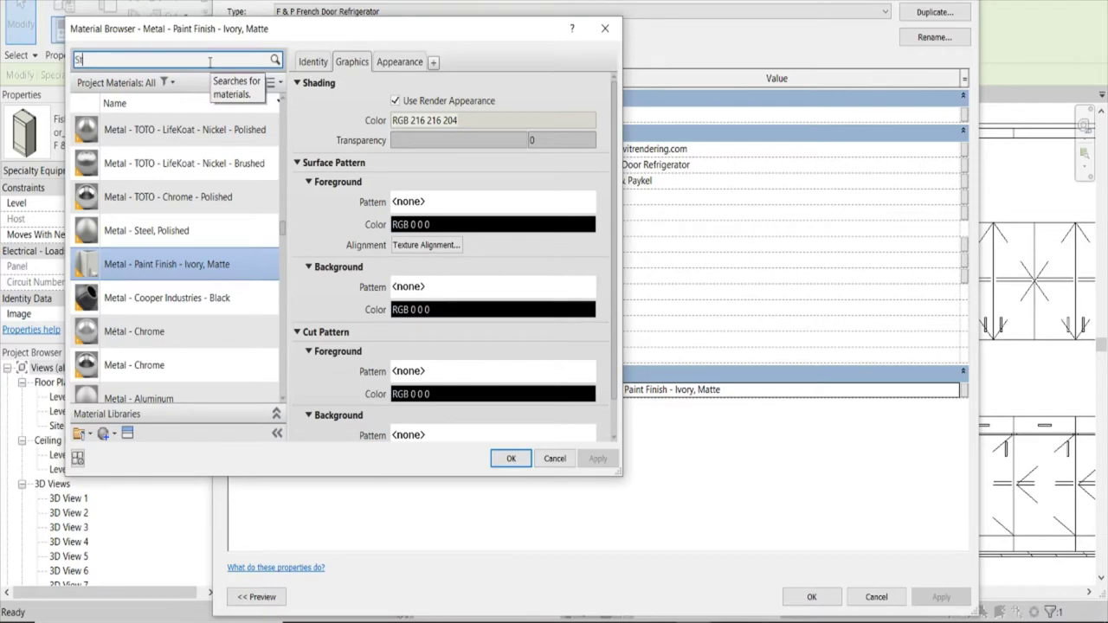
{"action": "key", "text": "BackSpace"}
{"action": "type", "text": "less"}
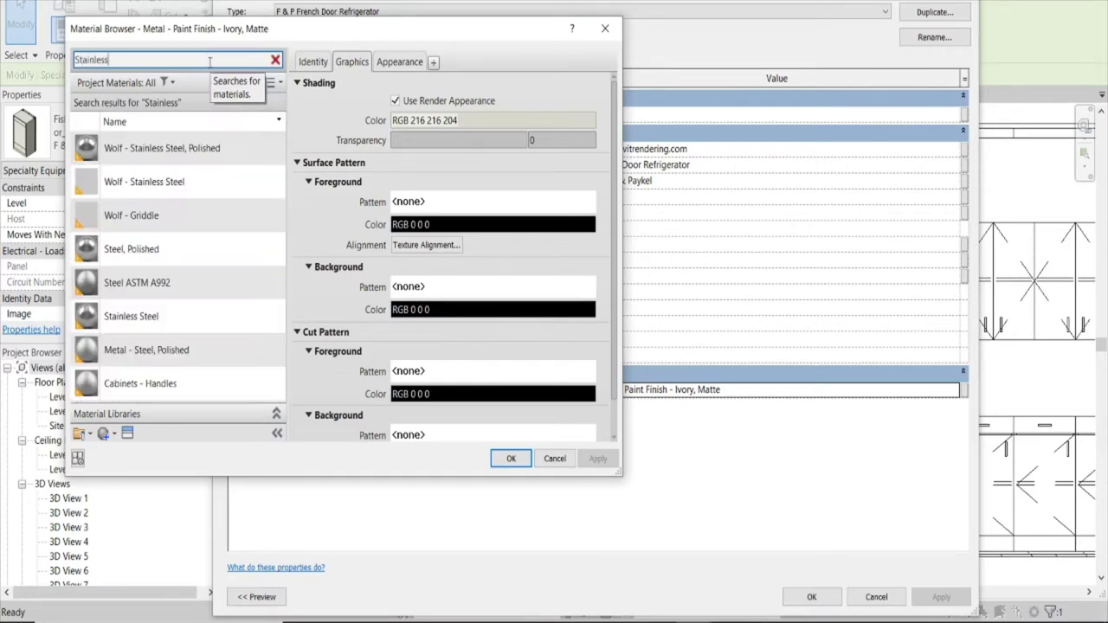
{"action": "left_click", "coordinate": [183, 151]}
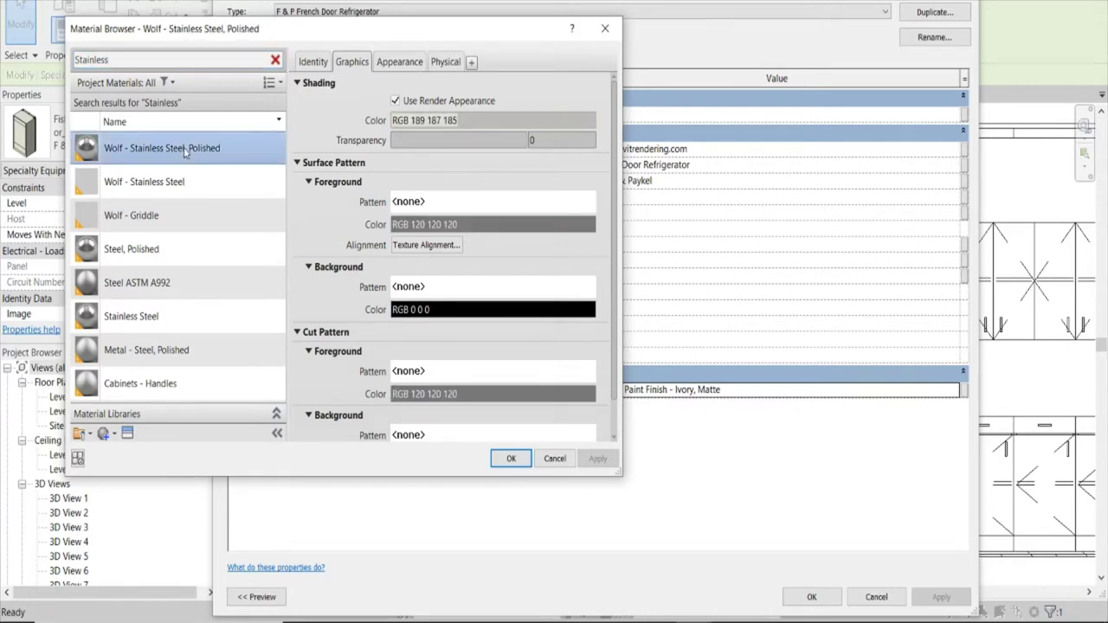
{"action": "left_click", "coordinate": [512, 458]}
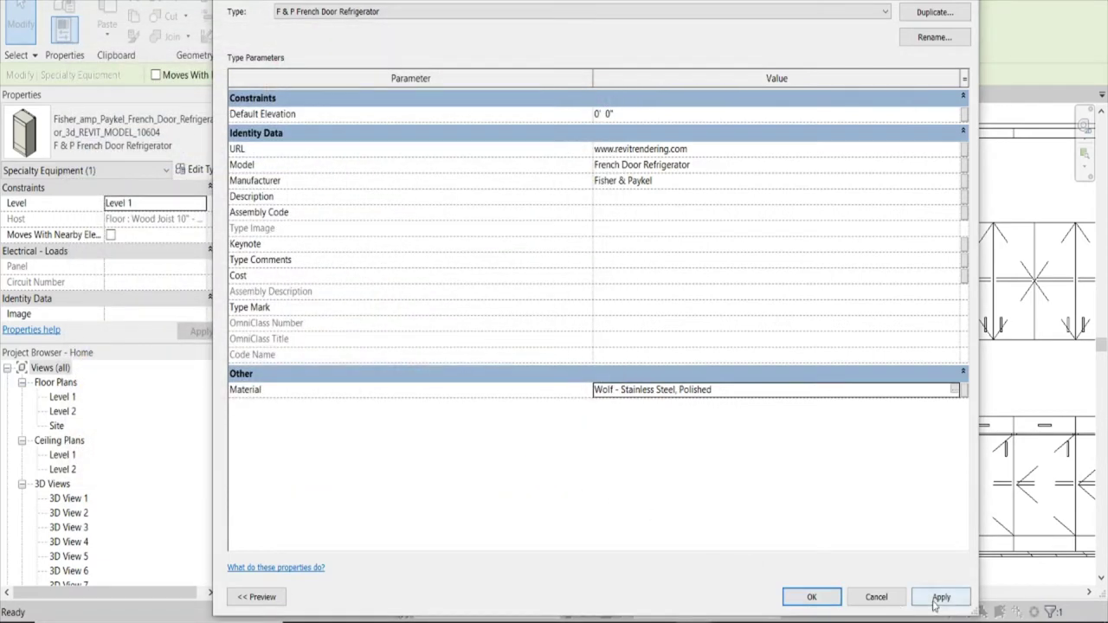
{"action": "left_click", "coordinate": [940, 597]}
{"action": "left_click", "coordinate": [811, 597]}
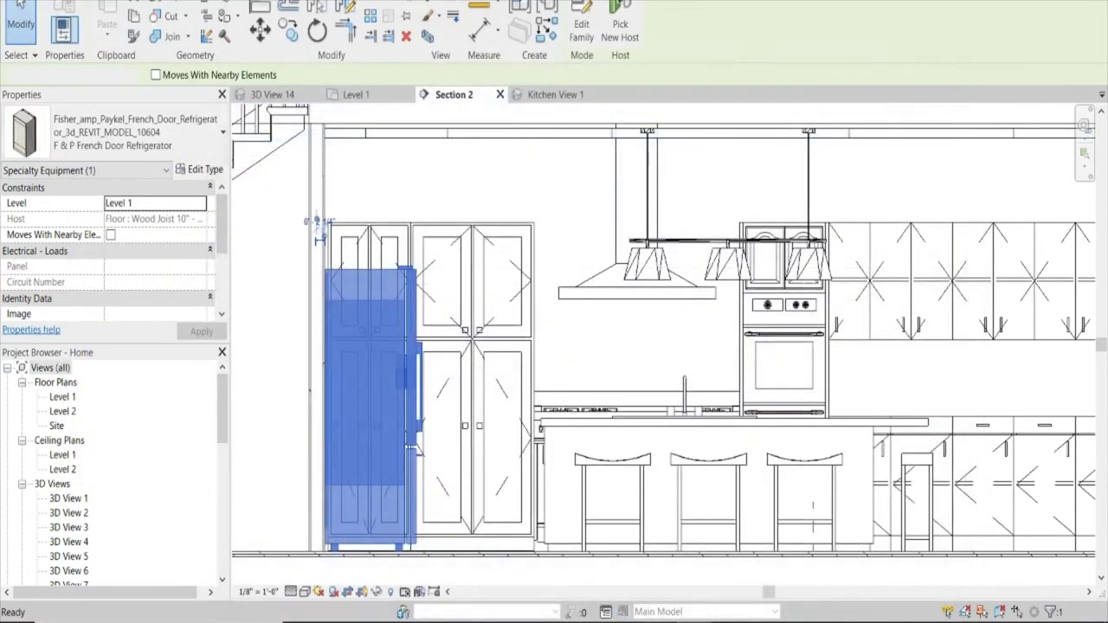
Turn and walk the Enscape render toward the refrigerator to check the stainless finish.
{"action": "left_click", "coordinate": [782, 574]}
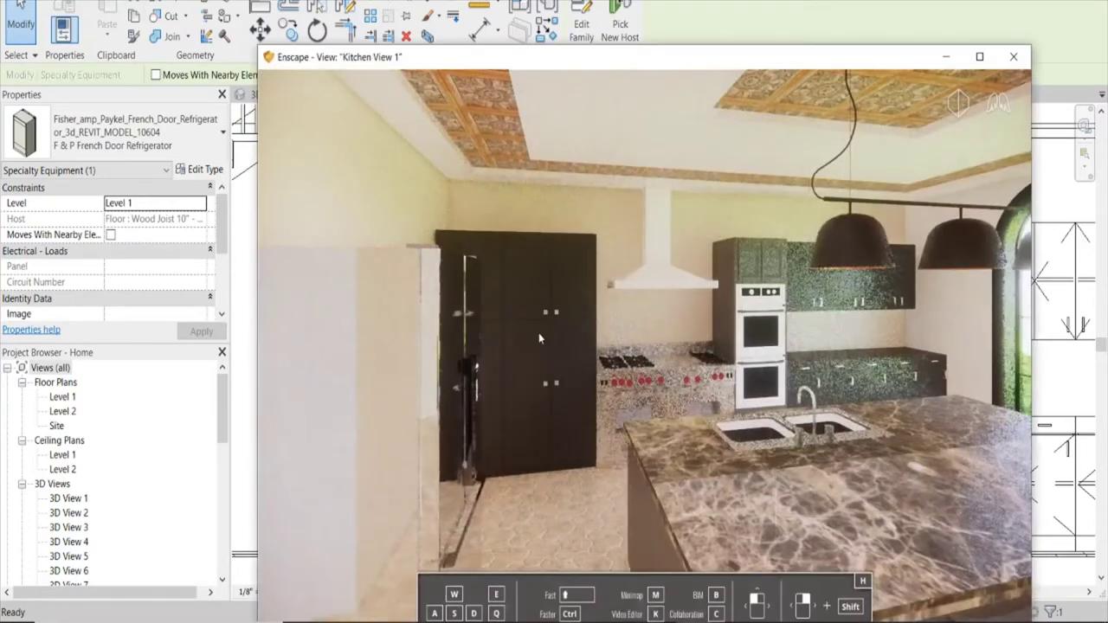
{"action": "left_click_drag", "start_coordinate": [536, 333], "coordinate": [484, 332]}
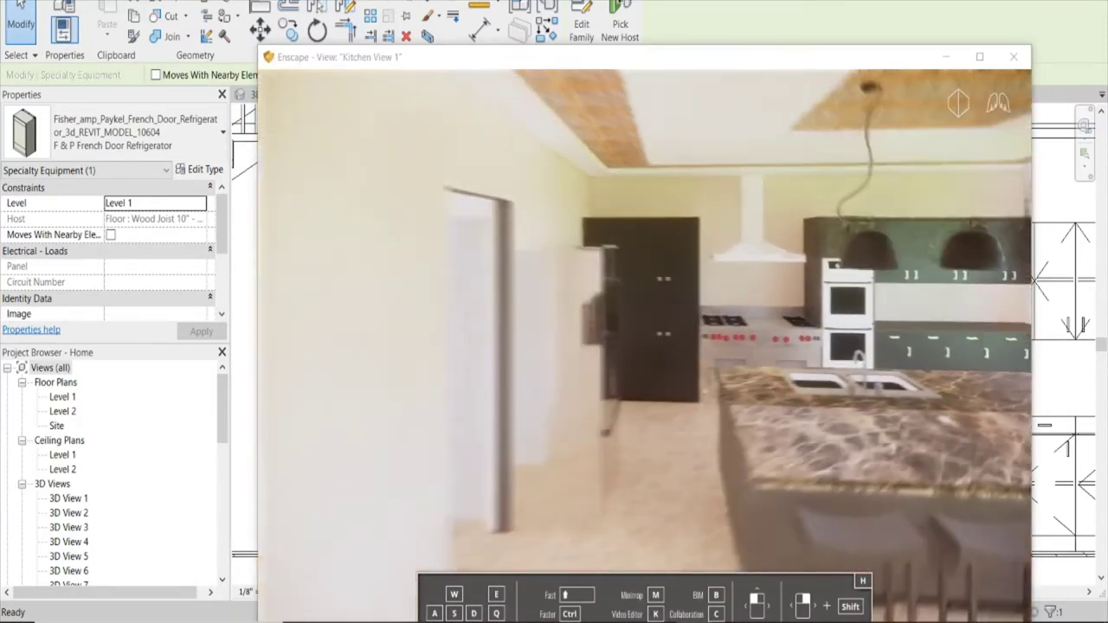
{"action": "key", "text": "w"}
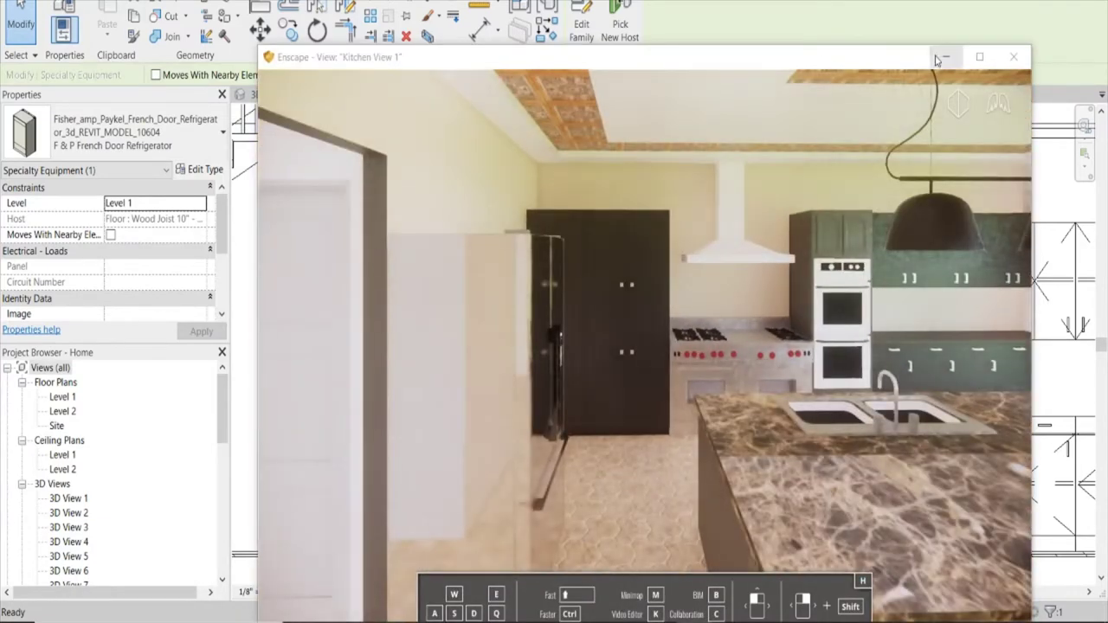
{"action": "left_click", "coordinate": [946, 56]}
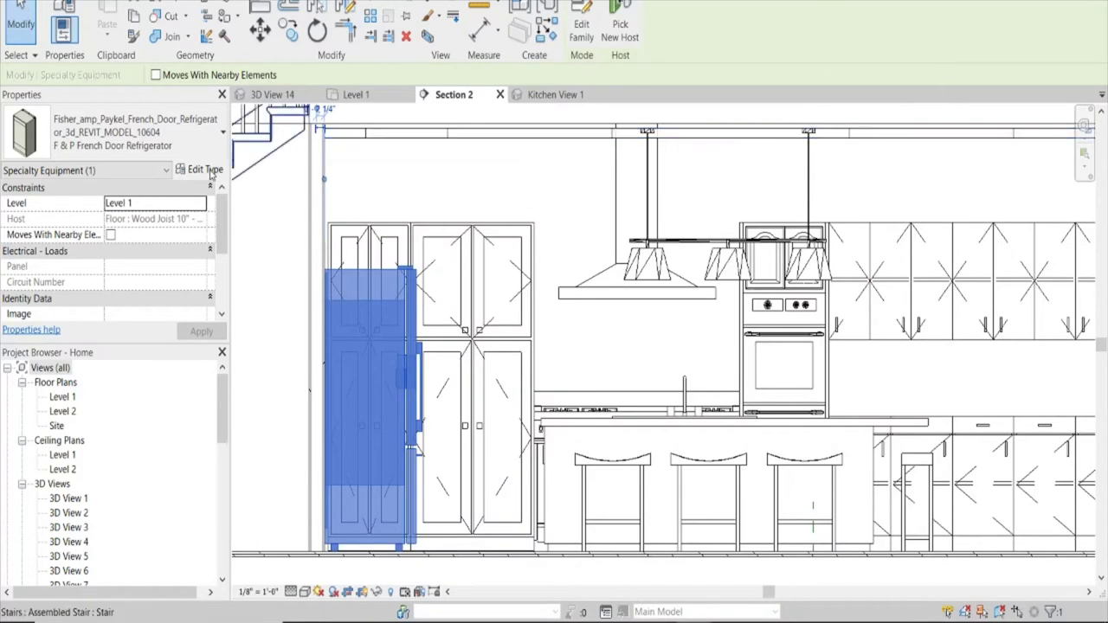
Search the material list and swap the refrigerator type's material to Metal - Steel, Polished.
{"action": "left_click", "coordinate": [210, 170]}
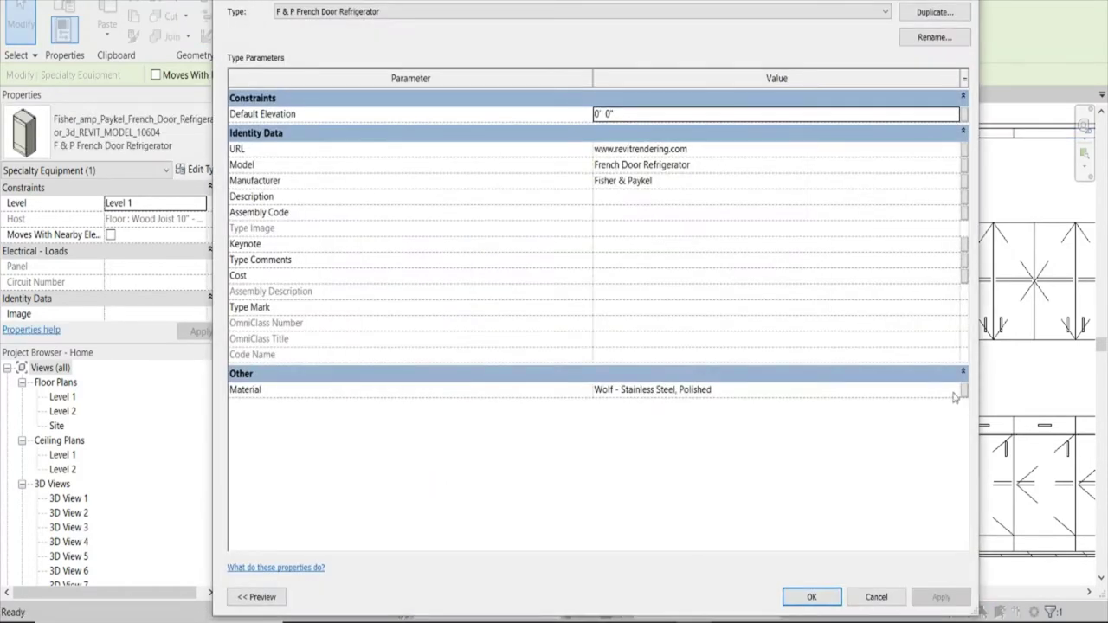
{"action": "left_click", "coordinate": [954, 391]}
{"action": "left_click", "coordinate": [954, 388]}
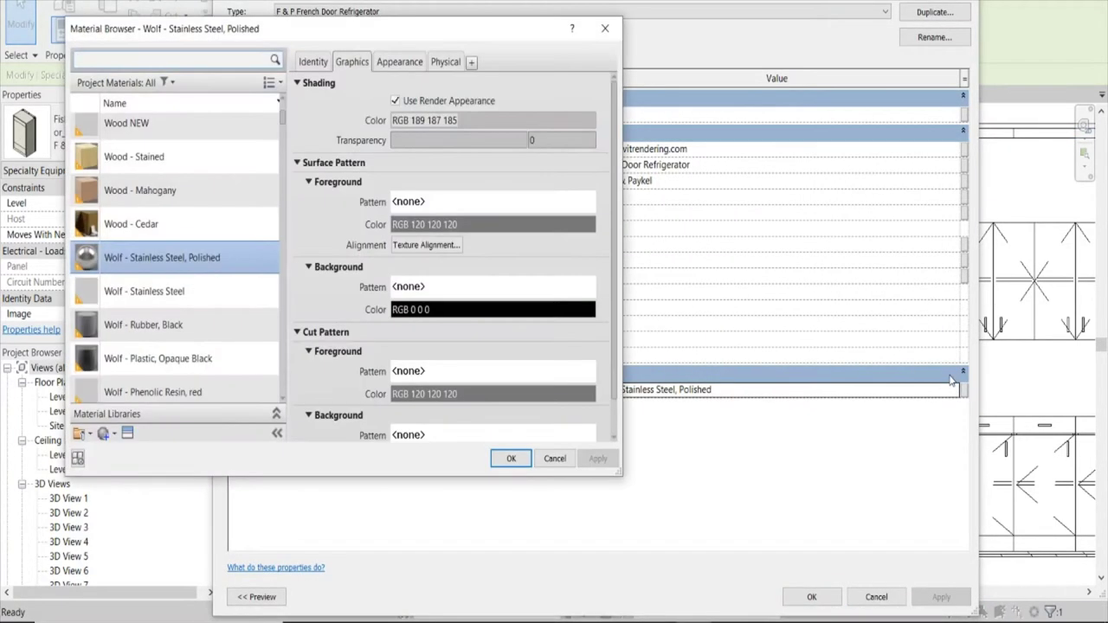
{"action": "left_click", "coordinate": [396, 69]}
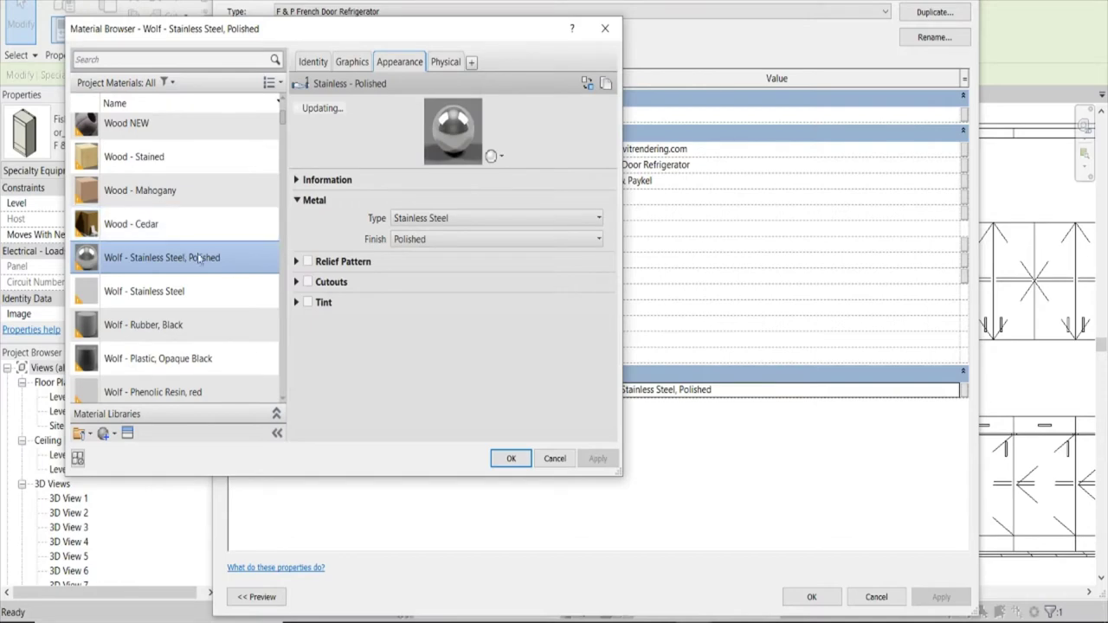
{"action": "scroll", "coordinate": [231, 261], "scroll_direction": "up", "scroll_amount": 1}
{"action": "scroll", "coordinate": [231, 262], "scroll_direction": "up", "scroll_amount": 2}
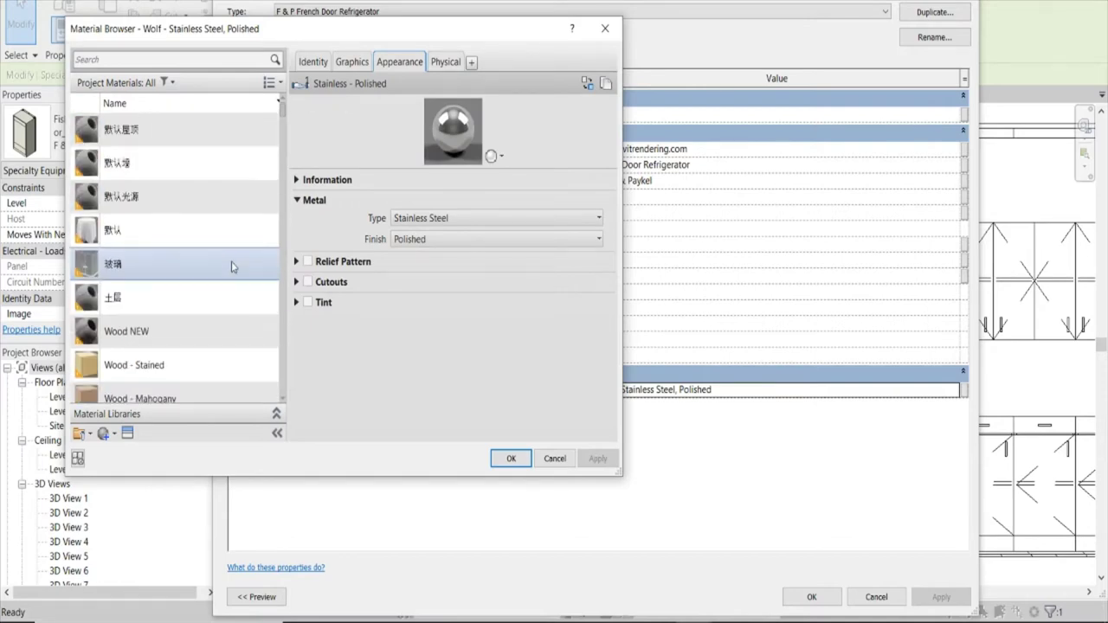
{"action": "left_click", "coordinate": [160, 57]}
{"action": "type", "text": "stainless s"}
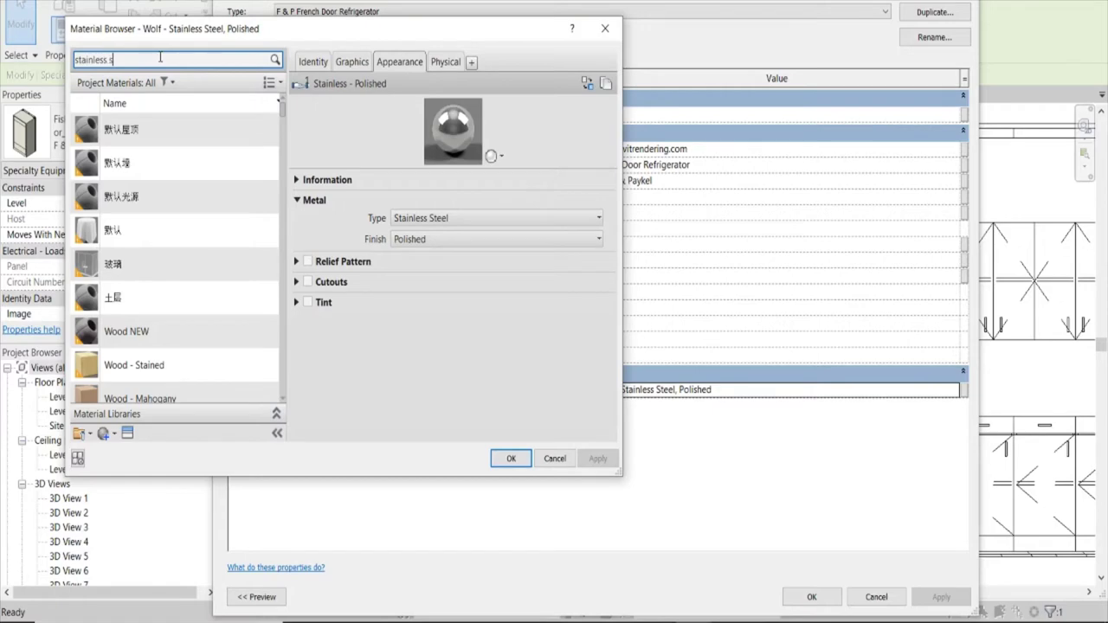
{"action": "type", "text": "teel"}
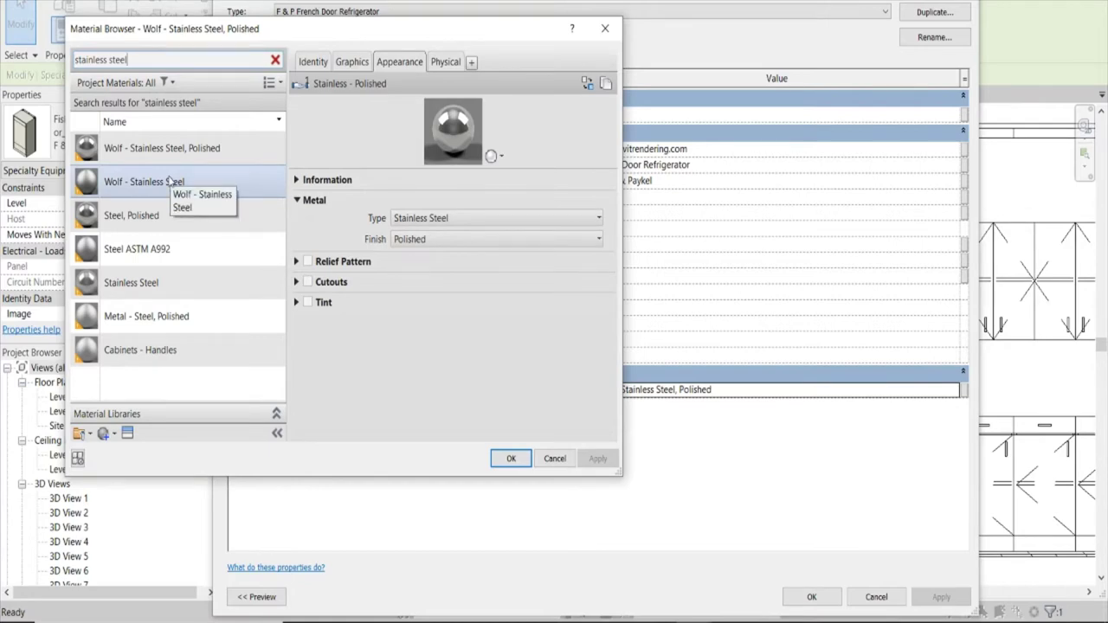
{"action": "left_click", "coordinate": [147, 318]}
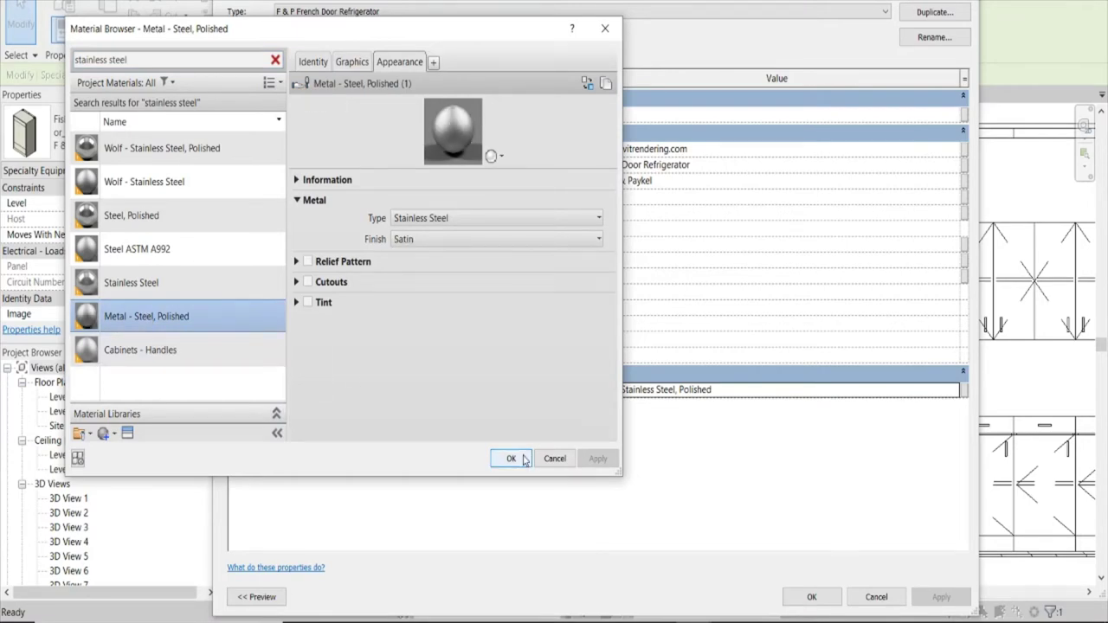
{"action": "left_click", "coordinate": [522, 460]}
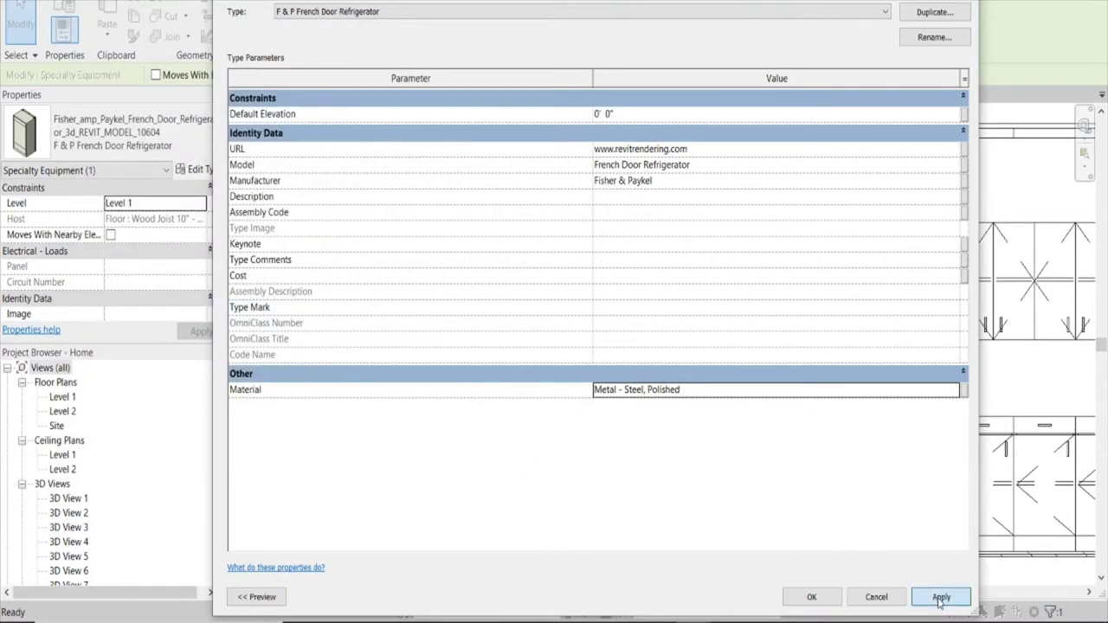
{"action": "left_click", "coordinate": [819, 603]}
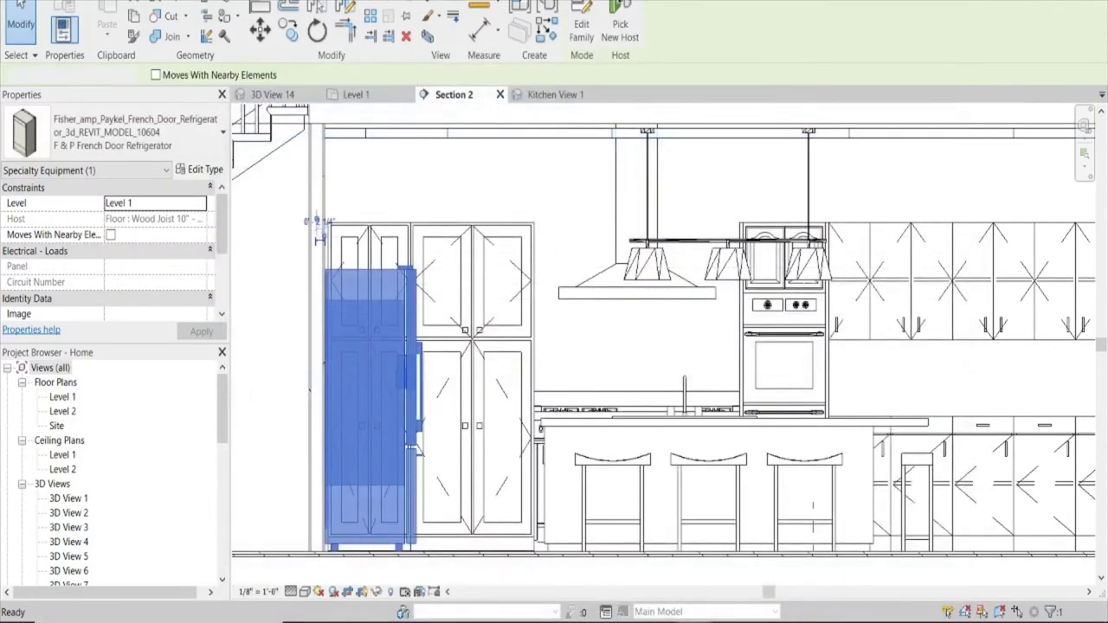
{"action": "left_click", "coordinate": [736, 606]}
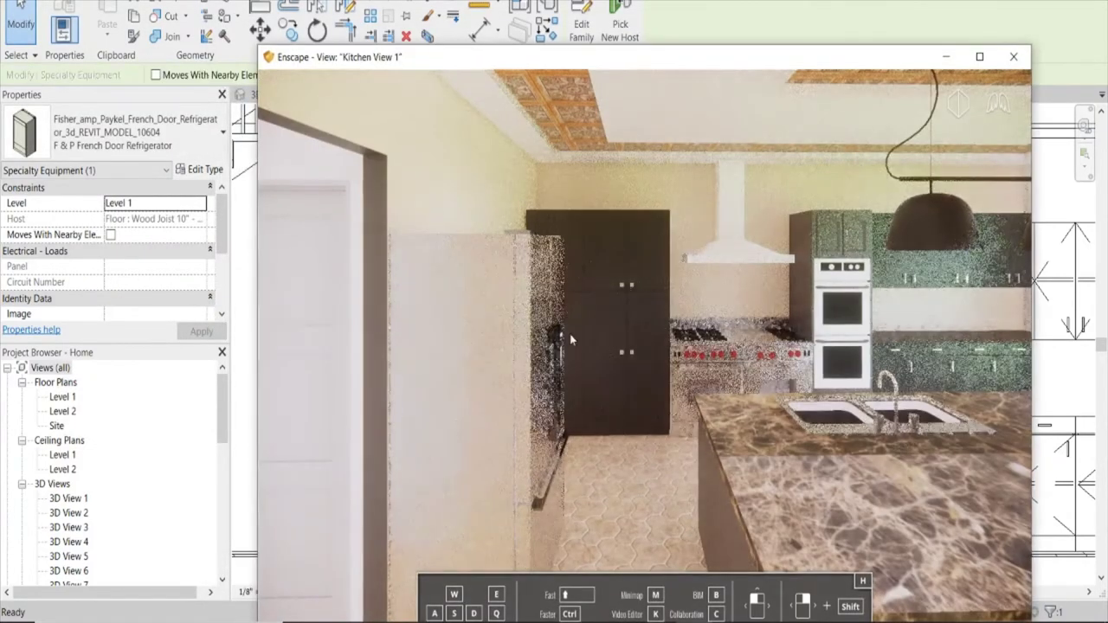
{"action": "mouse_move", "coordinate": [517, 318]}
{"action": "right_mouse_down"}
{"action": "mouse_move", "coordinate": [623, 424]}
{"action": "mouse_move", "coordinate": [537, 424]}
{"action": "mouse_move", "coordinate": [948, 68]}
{"action": "right_mouse_up"}
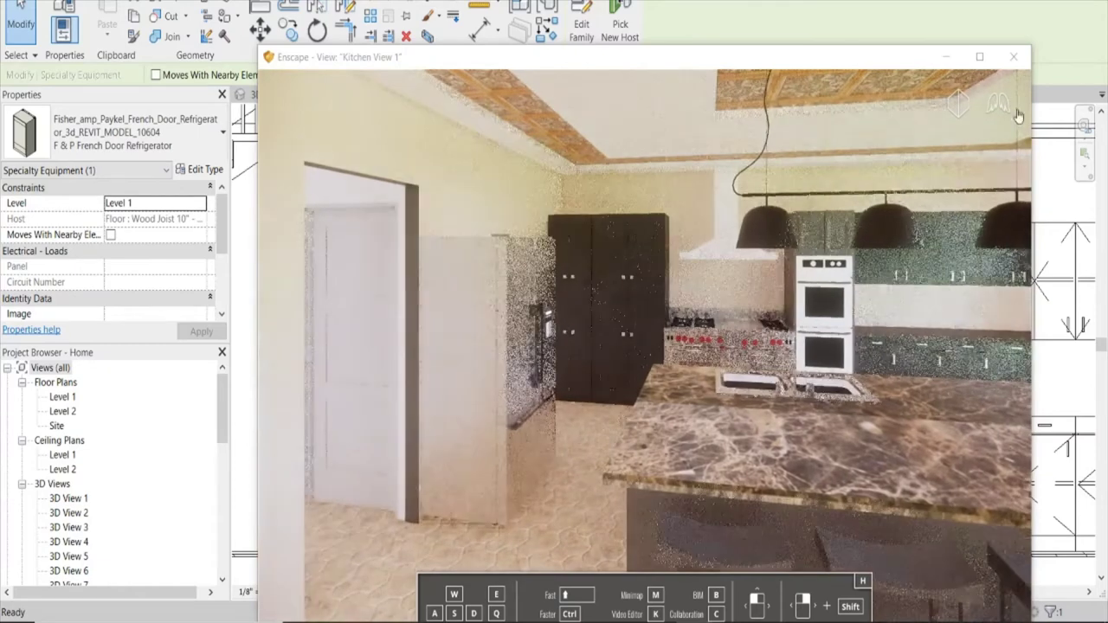
{"action": "left_click", "coordinate": [946, 57]}
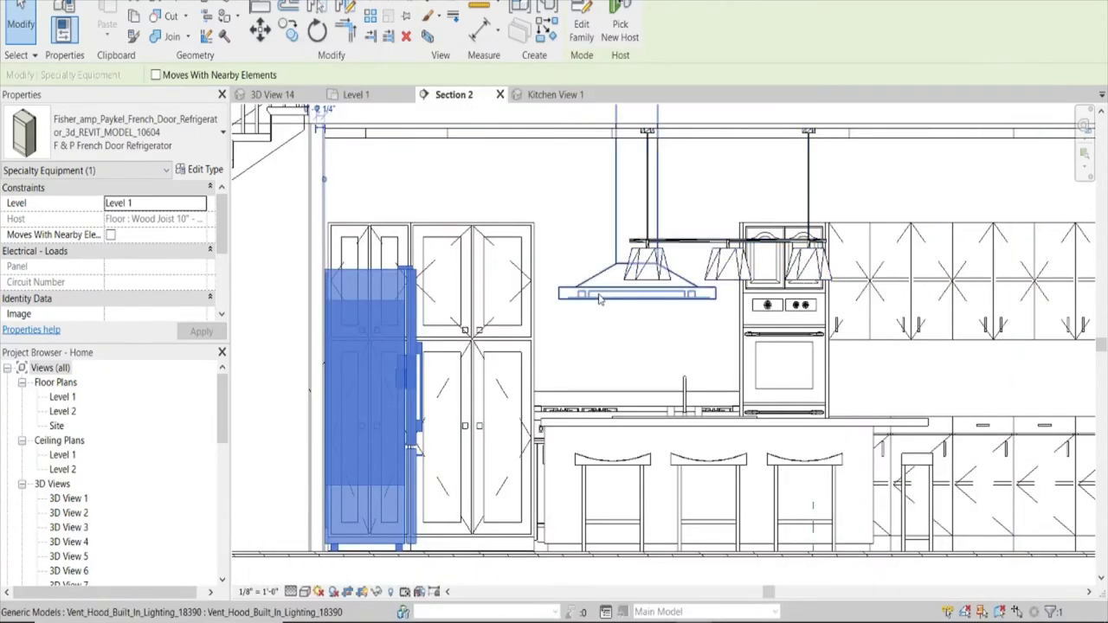
Copy the Metal - Steel, Polished material name from the refrigerator's type properties.
{"action": "left_click", "coordinate": [599, 298]}
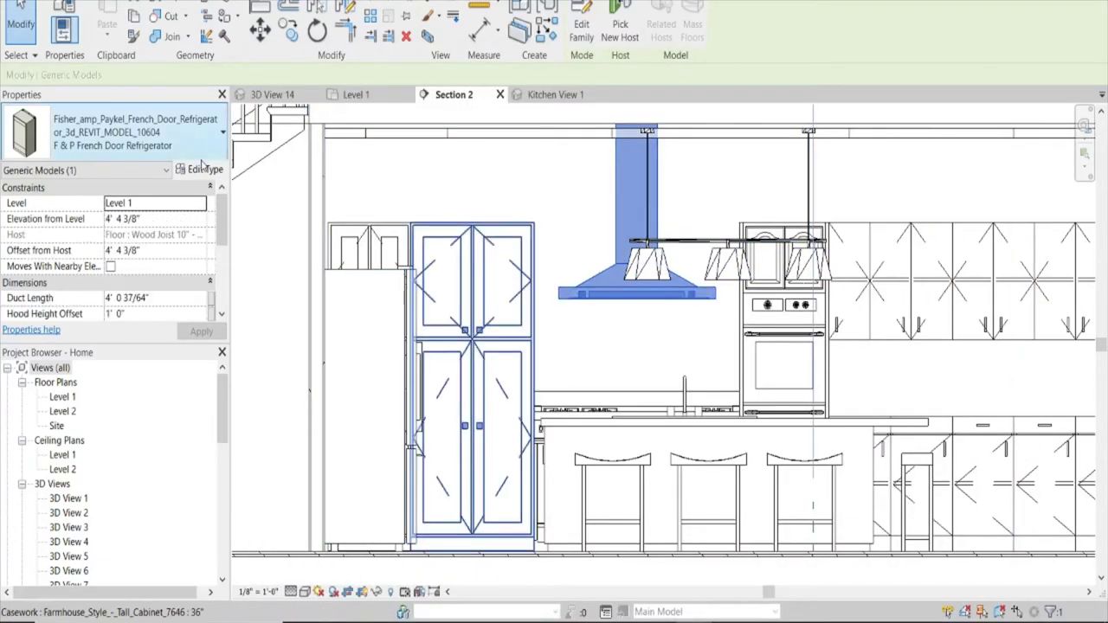
{"action": "left_click", "coordinate": [203, 173]}
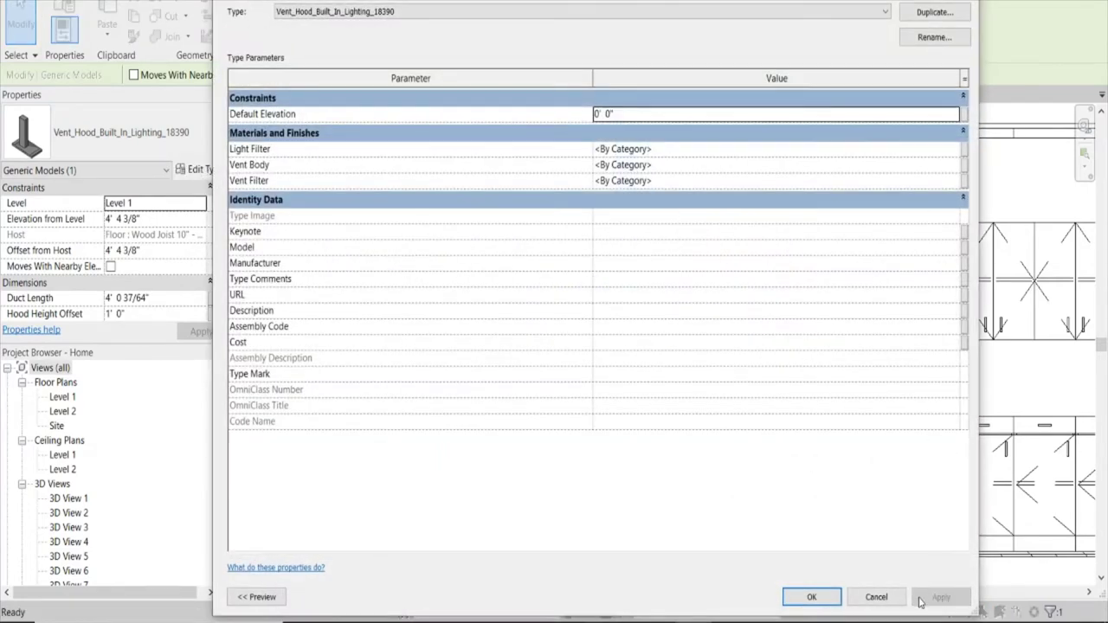
{"action": "left_click", "coordinate": [883, 596]}
{"action": "left_click", "coordinate": [403, 309]}
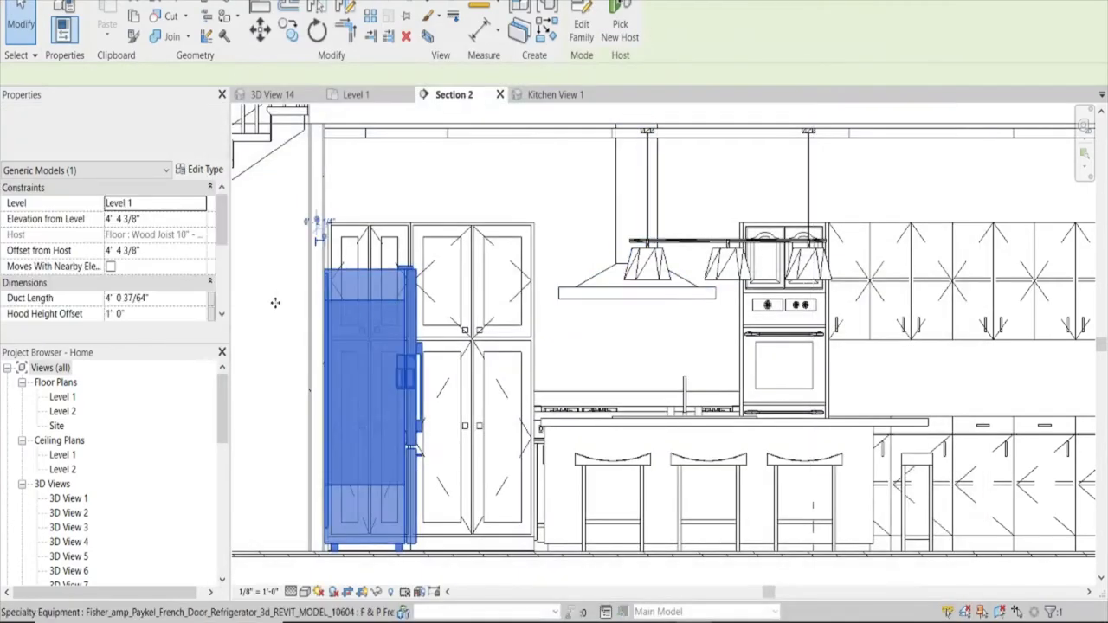
{"action": "left_click", "coordinate": [200, 171]}
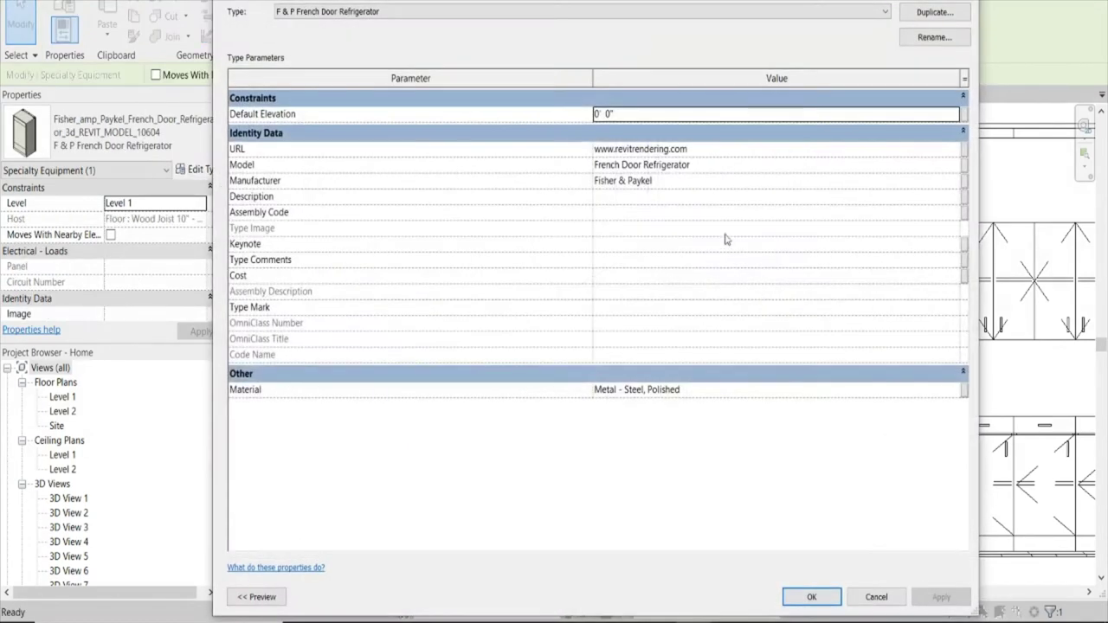
{"action": "left_click", "coordinate": [718, 387]}
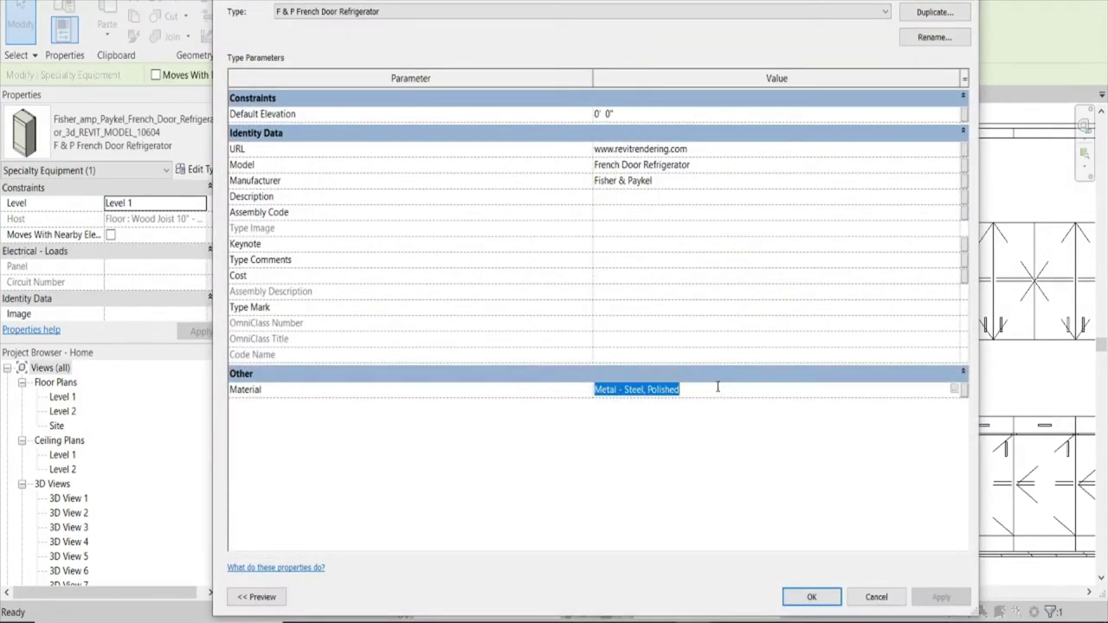
{"action": "left_click", "coordinate": [812, 597]}
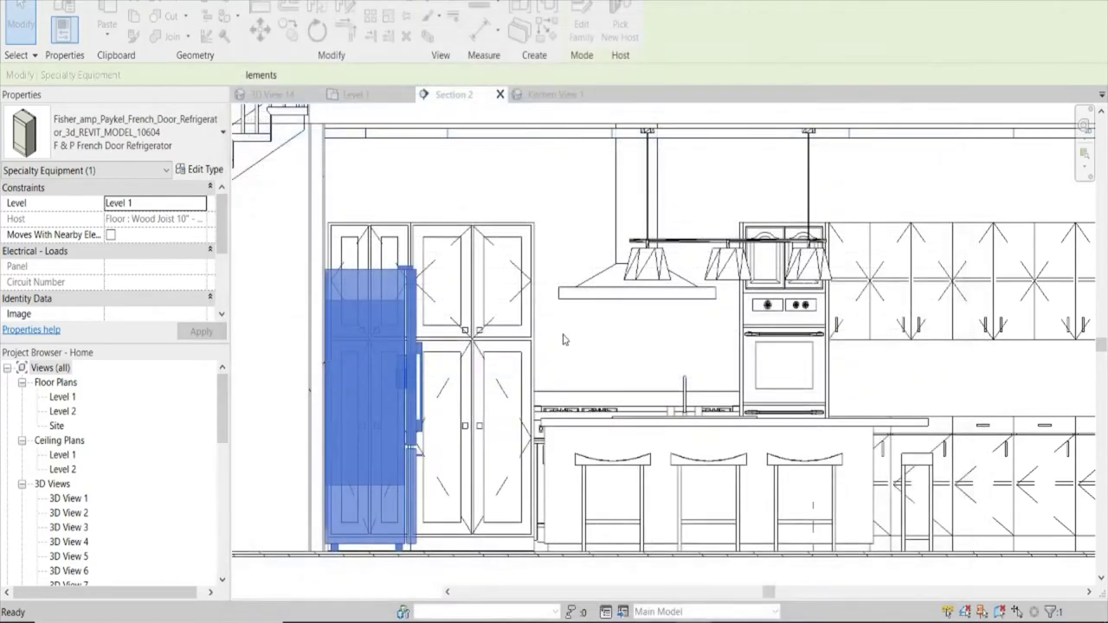
Paste Metal - Steel, Polished into the vent hood's Vent Body and Vent Filter materials.
{"action": "left_click", "coordinate": [624, 290]}
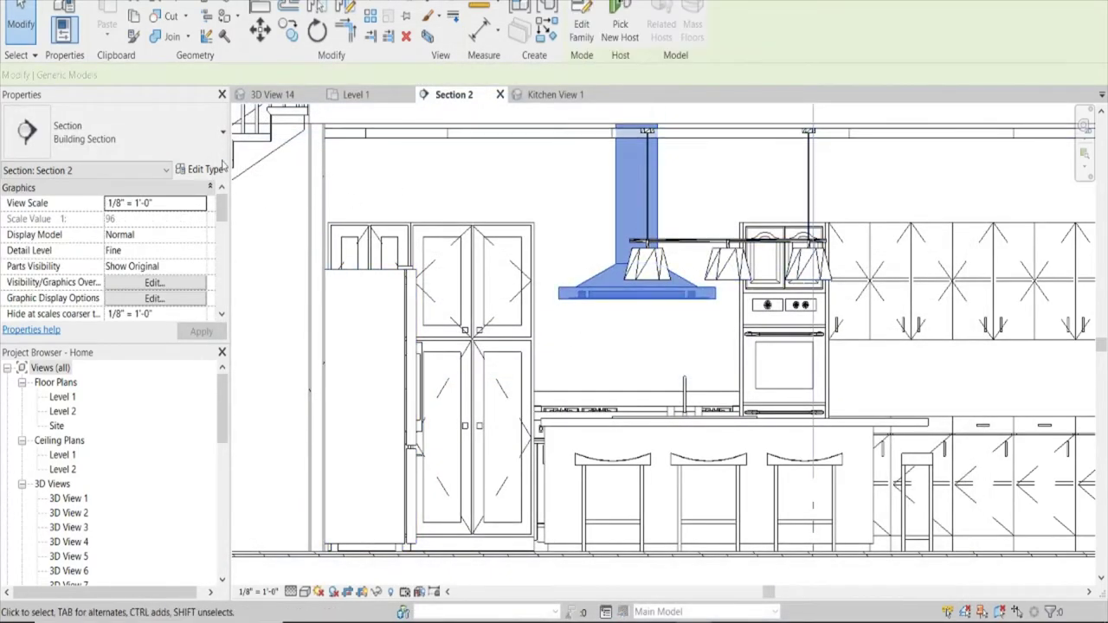
{"action": "left_click", "coordinate": [207, 168]}
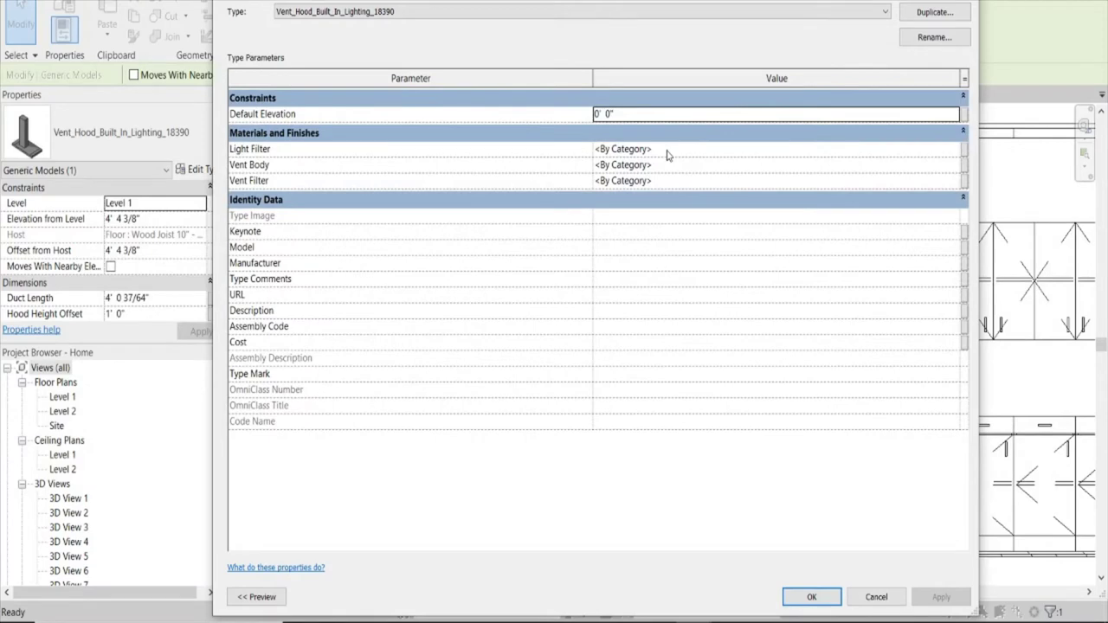
{"action": "left_click", "coordinate": [663, 165]}
{"action": "type", "text": "Metal - Steel, Polished"}
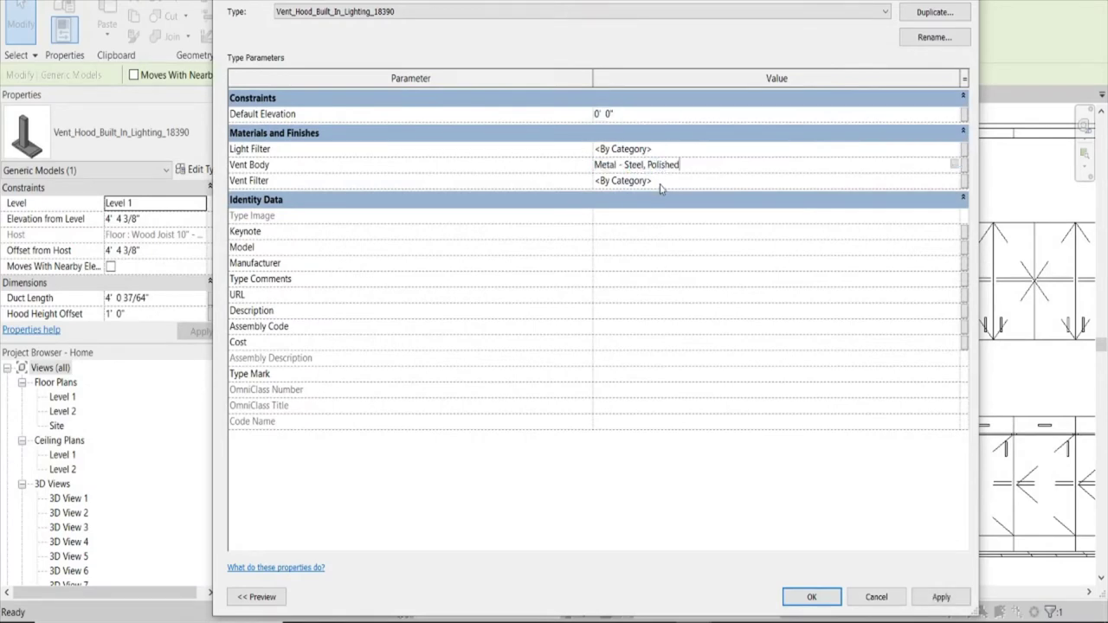
{"action": "left_click", "coordinate": [662, 184]}
{"action": "type", "text": "Metal - Steel, Polished"}
{"action": "left_click_drag", "start_coordinate": [782, 186], "coordinate": [565, 192]}
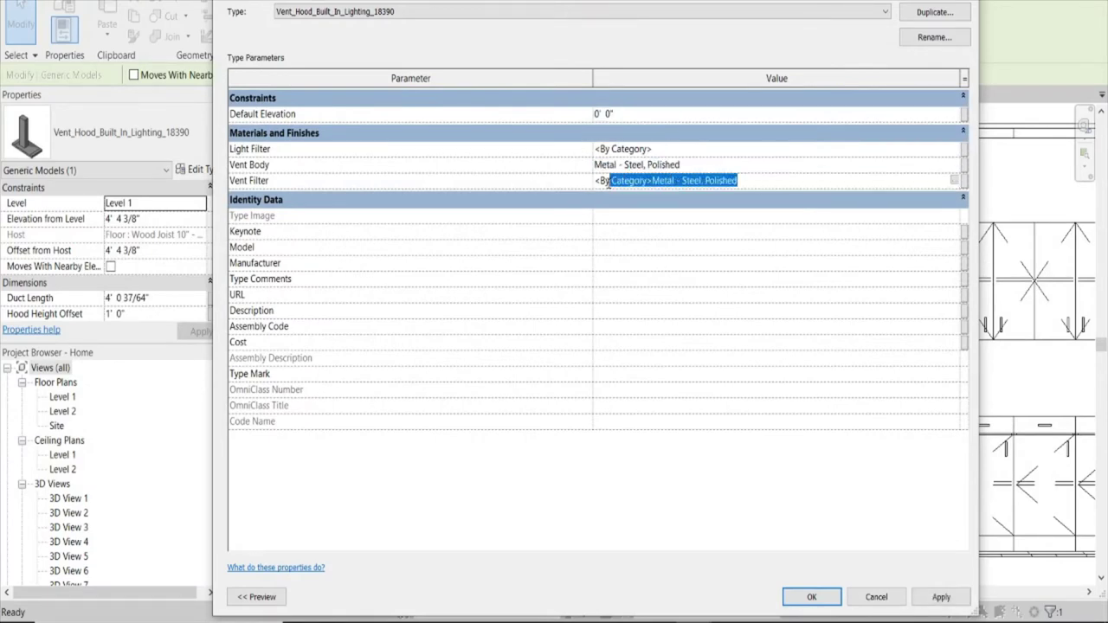
{"action": "type", "text": "Metal - Steel, Polished"}
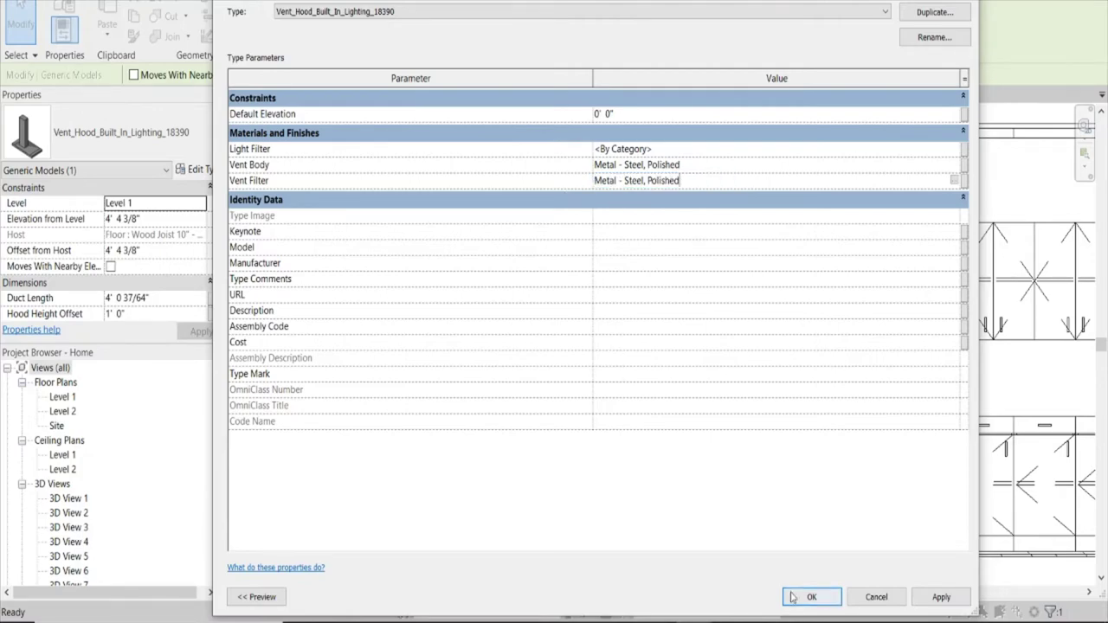
{"action": "left_click", "coordinate": [811, 597]}
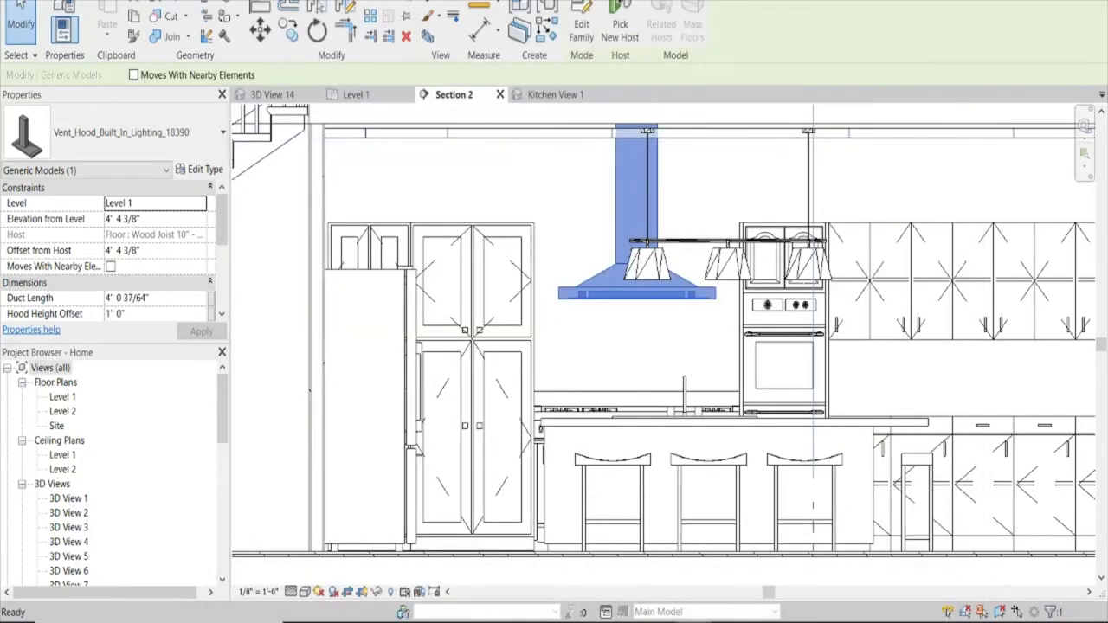
{"action": "left_click", "coordinate": [753, 563]}
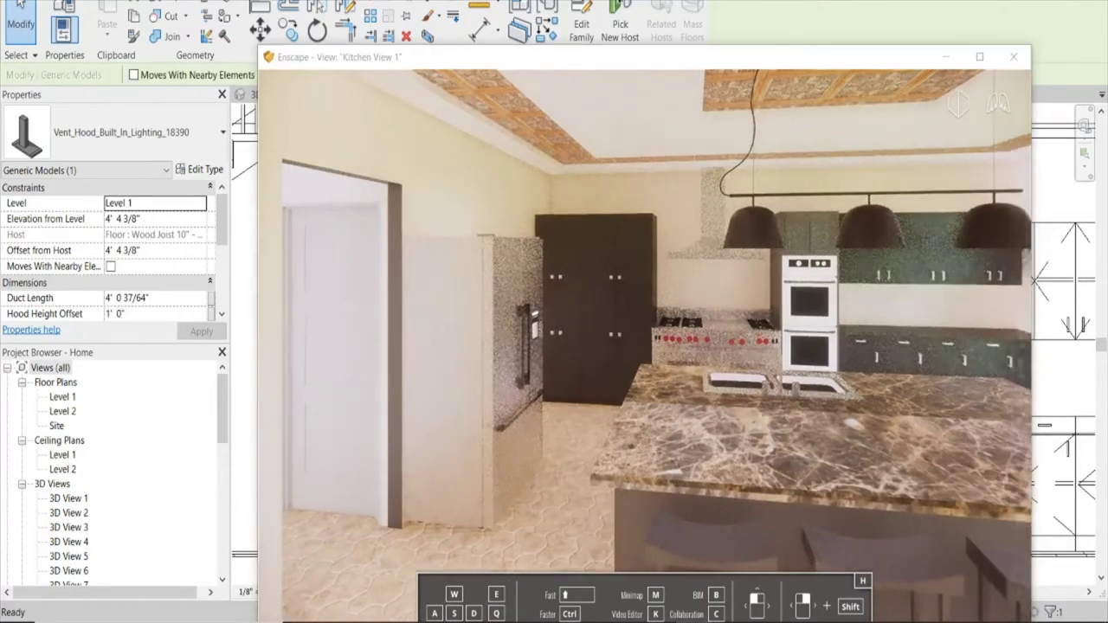
{"action": "mouse_move", "coordinate": [717, 337]}
{"action": "left_mouse_down"}
{"action": "mouse_move", "coordinate": [753, 372]}
{"action": "mouse_move", "coordinate": [352, 221]}
{"action": "left_mouse_up"}
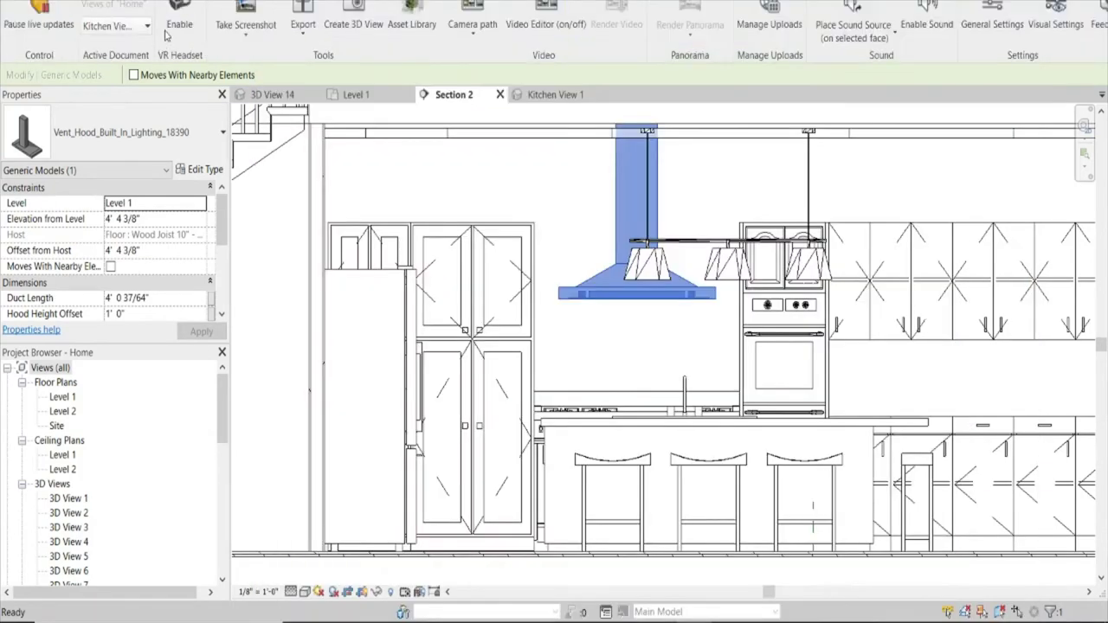
{"action": "left_click", "coordinate": [147, 28]}
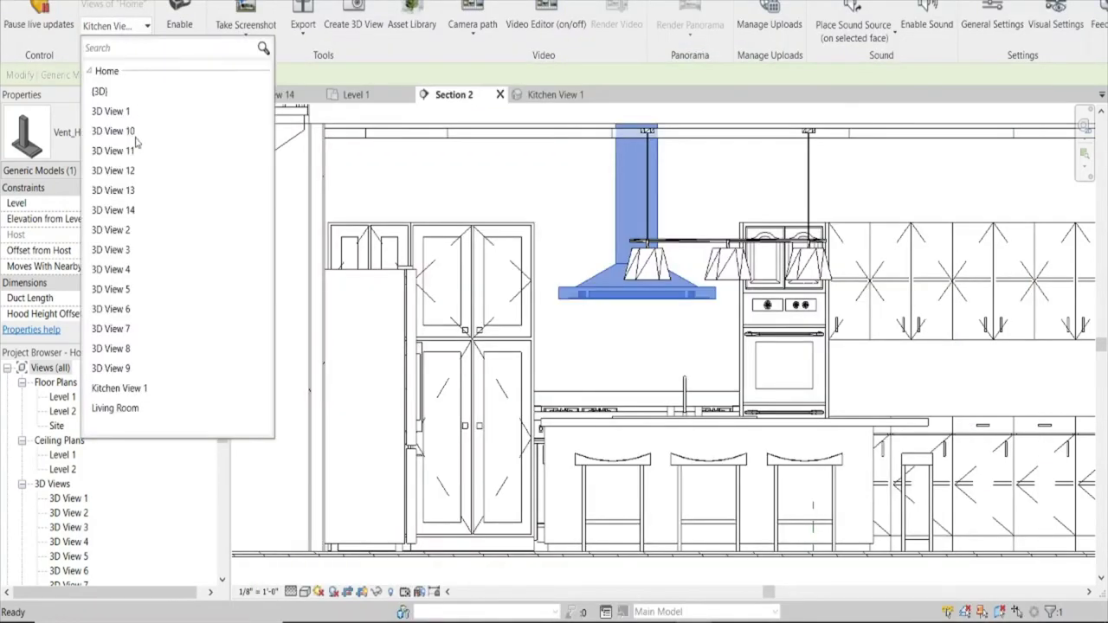
{"action": "left_click", "coordinate": [119, 387]}
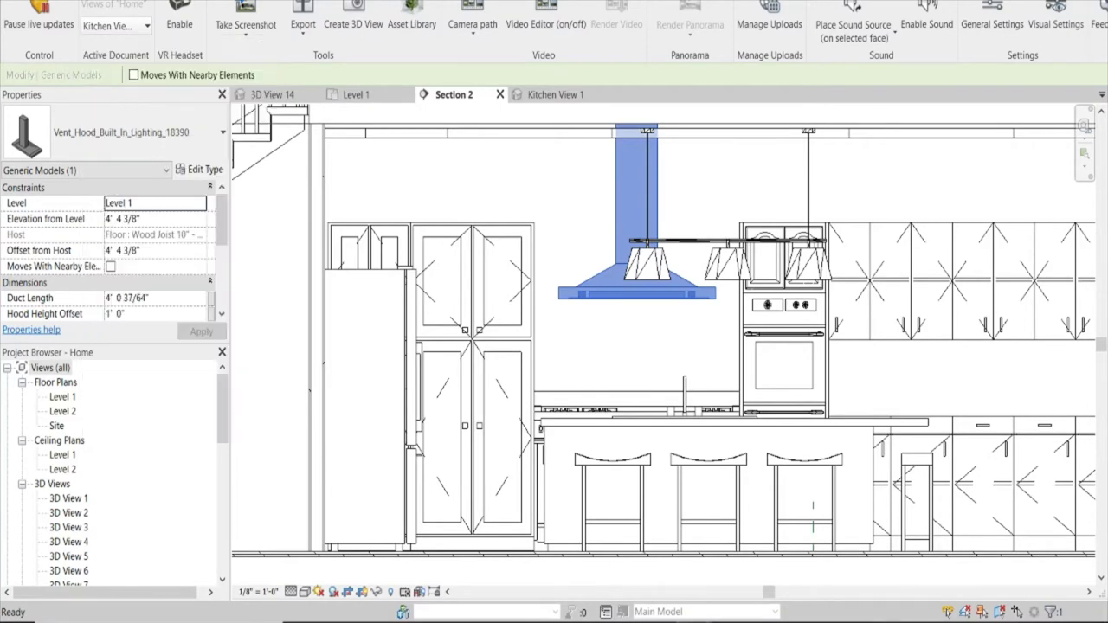
{"action": "left_click", "coordinate": [779, 569]}
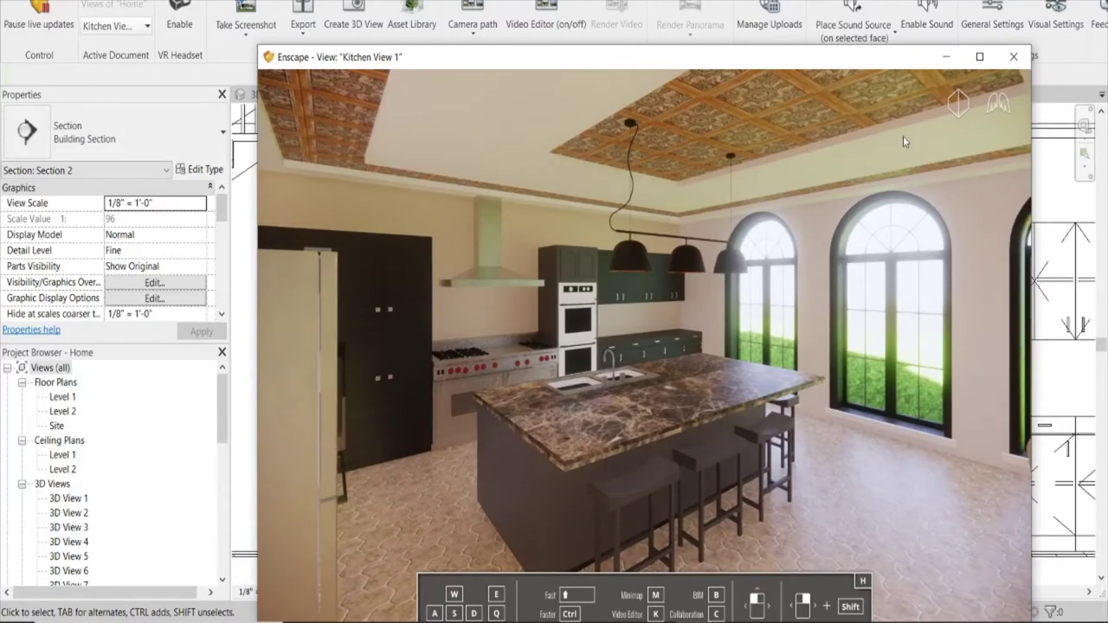
{"action": "left_click", "coordinate": [1014, 56]}
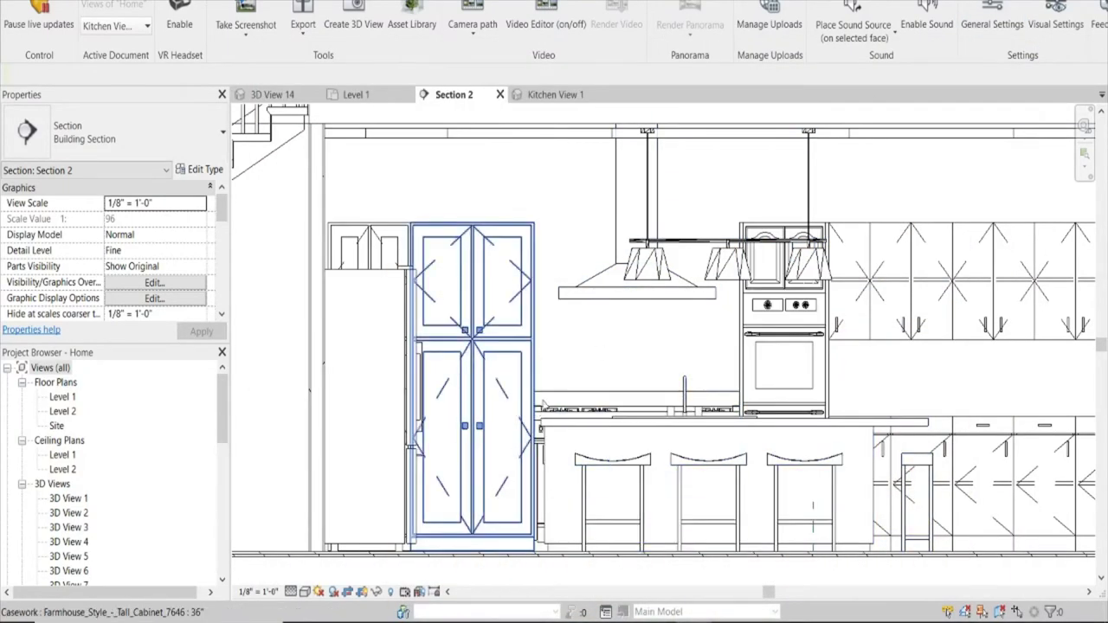
Paste Metal - Steel, Polished into the Wolf range type's Wolf - Handle and Wolf - Body materials.
{"action": "left_click", "coordinate": [574, 394]}
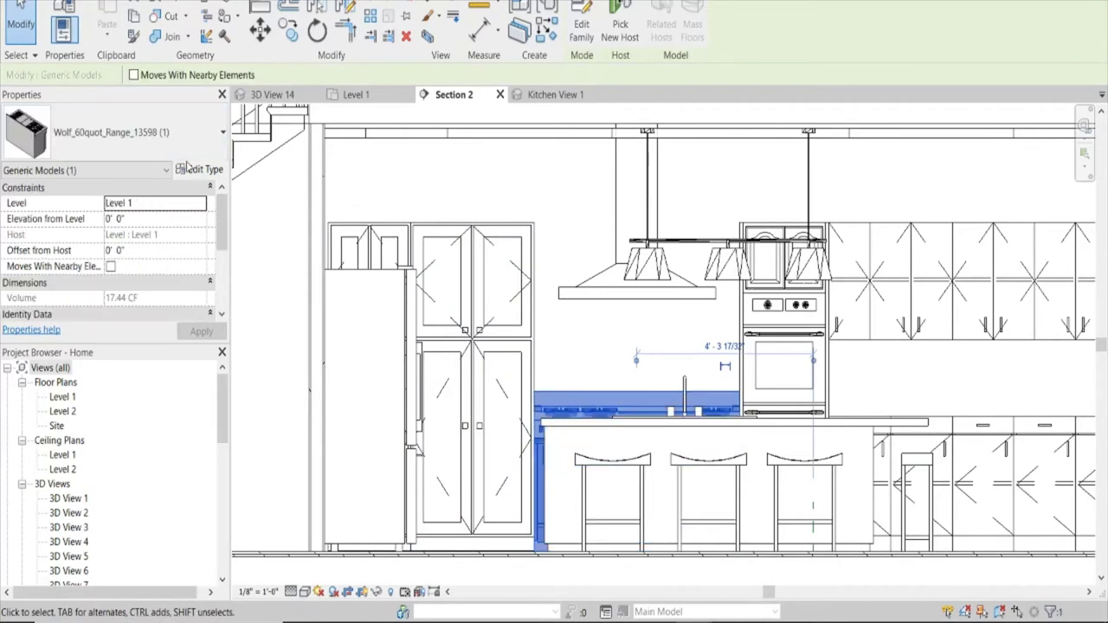
{"action": "left_click", "coordinate": [195, 169]}
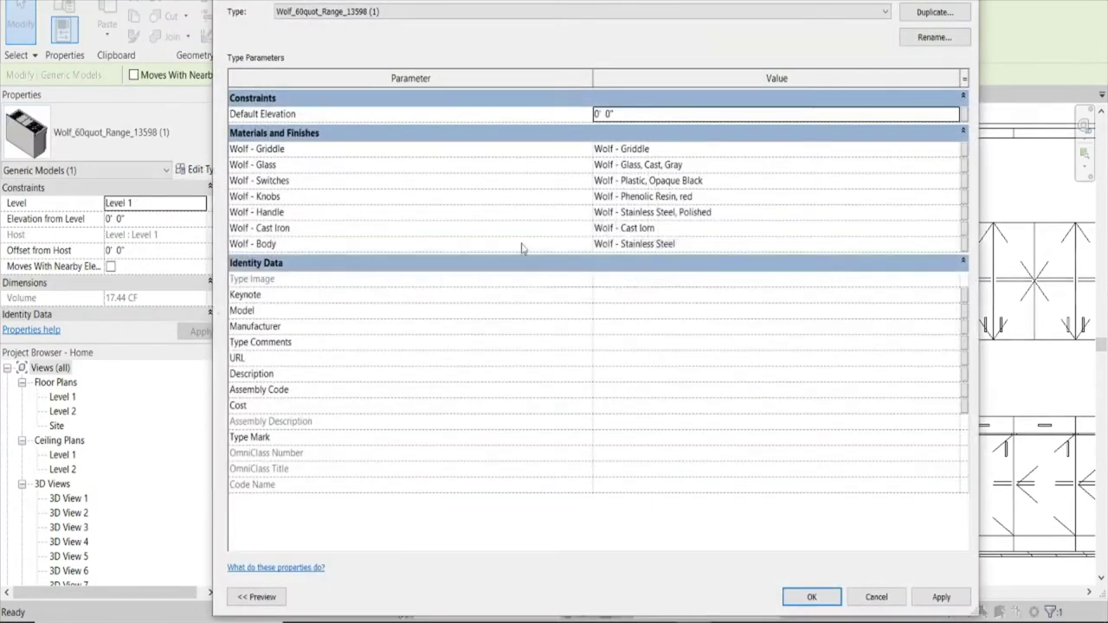
{"action": "left_click", "coordinate": [729, 212]}
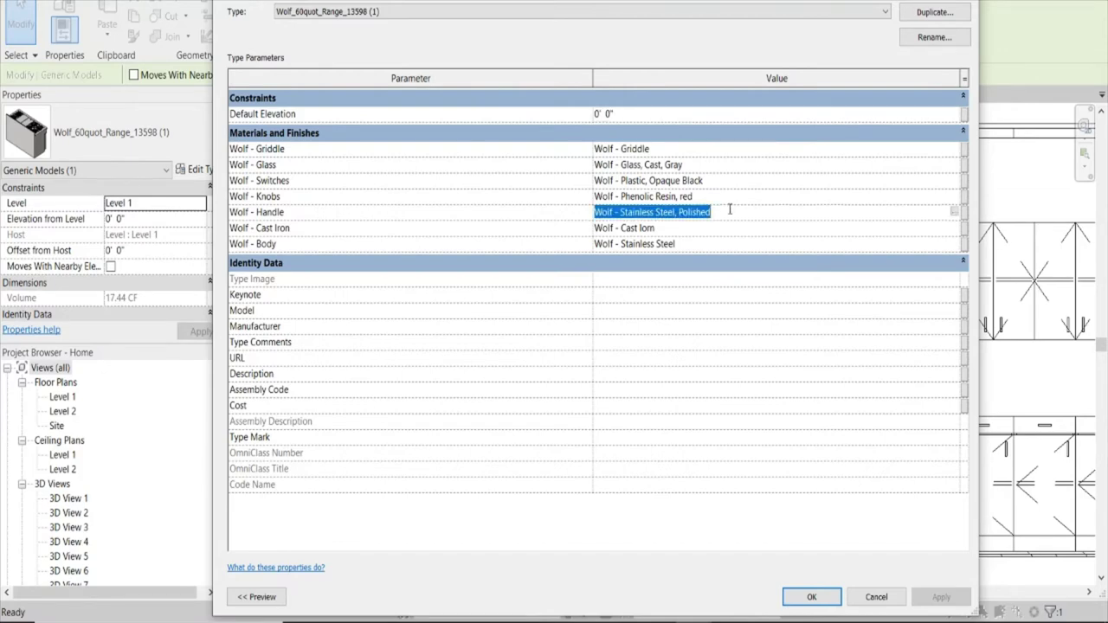
{"action": "type", "text": "Metal - Steel, Polished"}
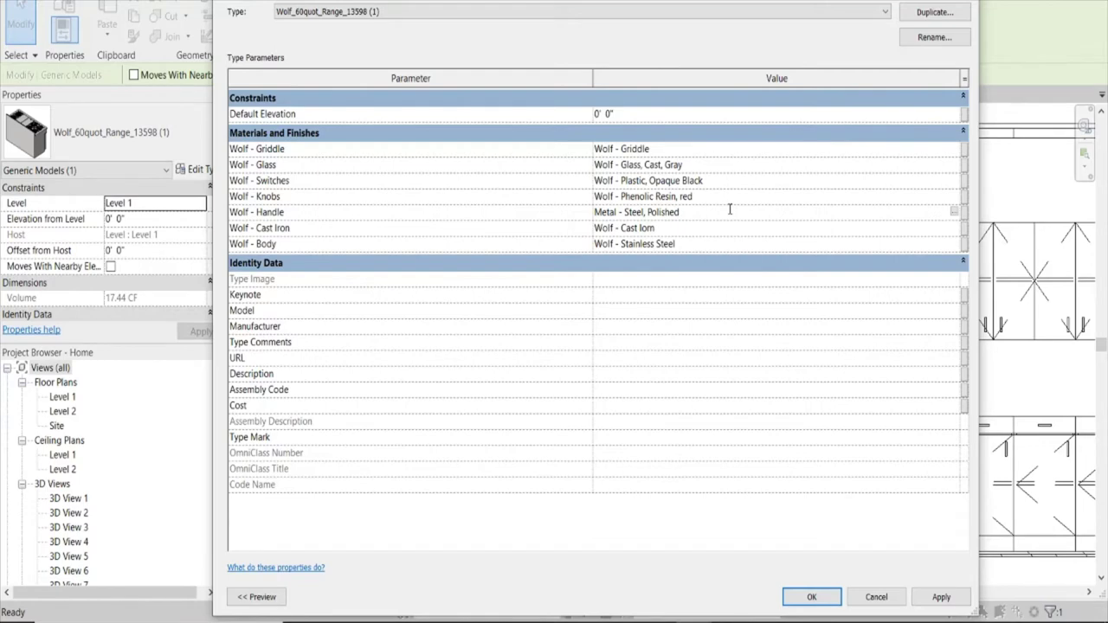
{"action": "left_click", "coordinate": [689, 245]}
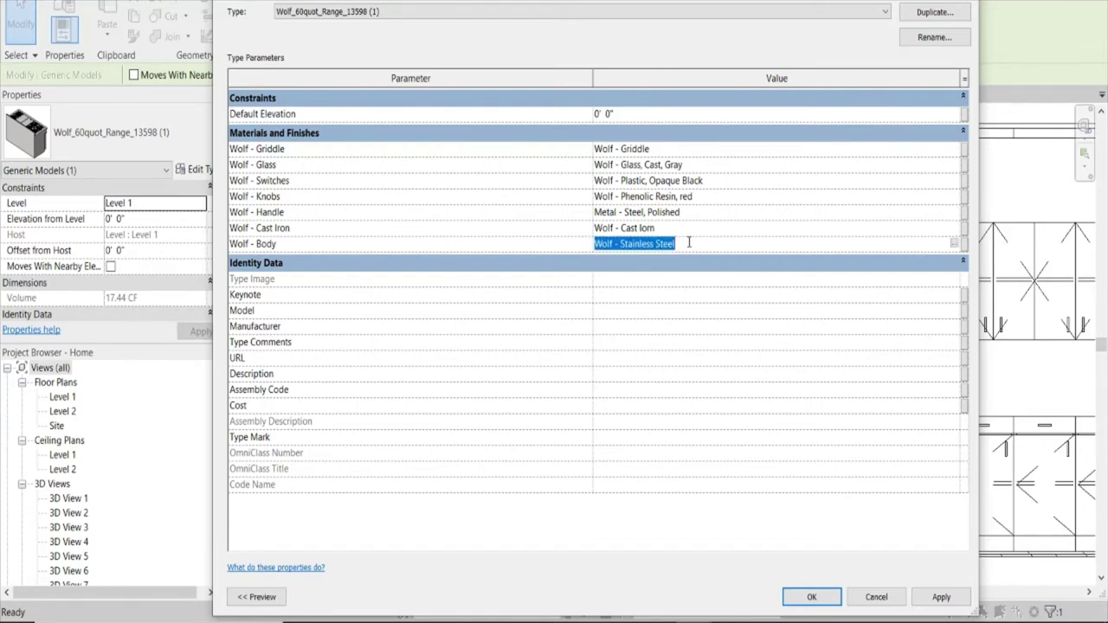
{"action": "type", "text": "Metal - Steel, Polished"}
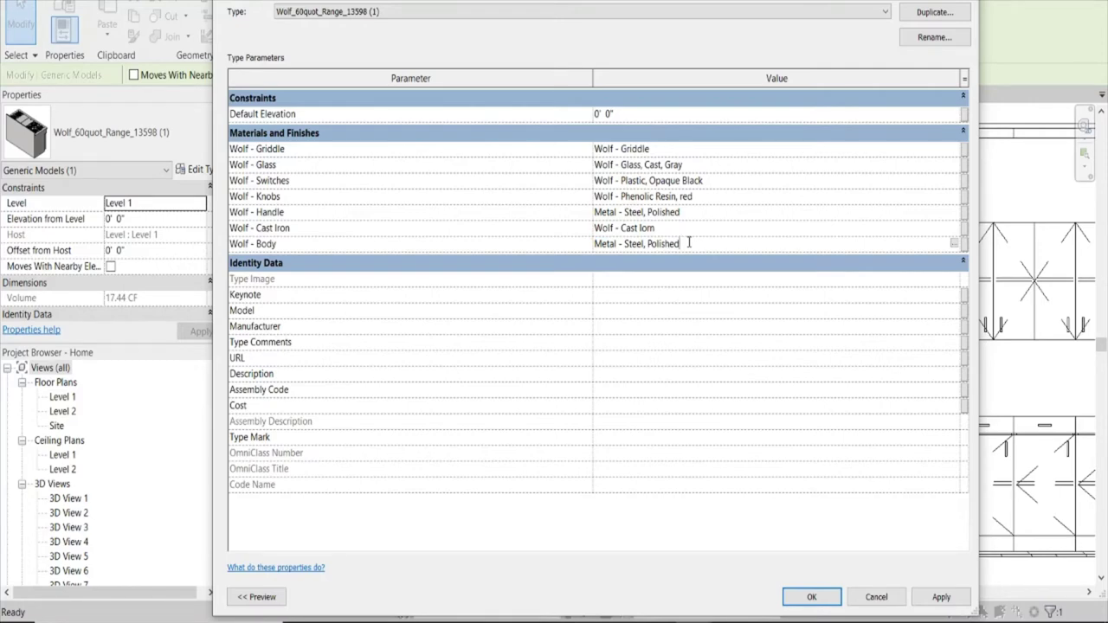
{"action": "left_click", "coordinate": [804, 606]}
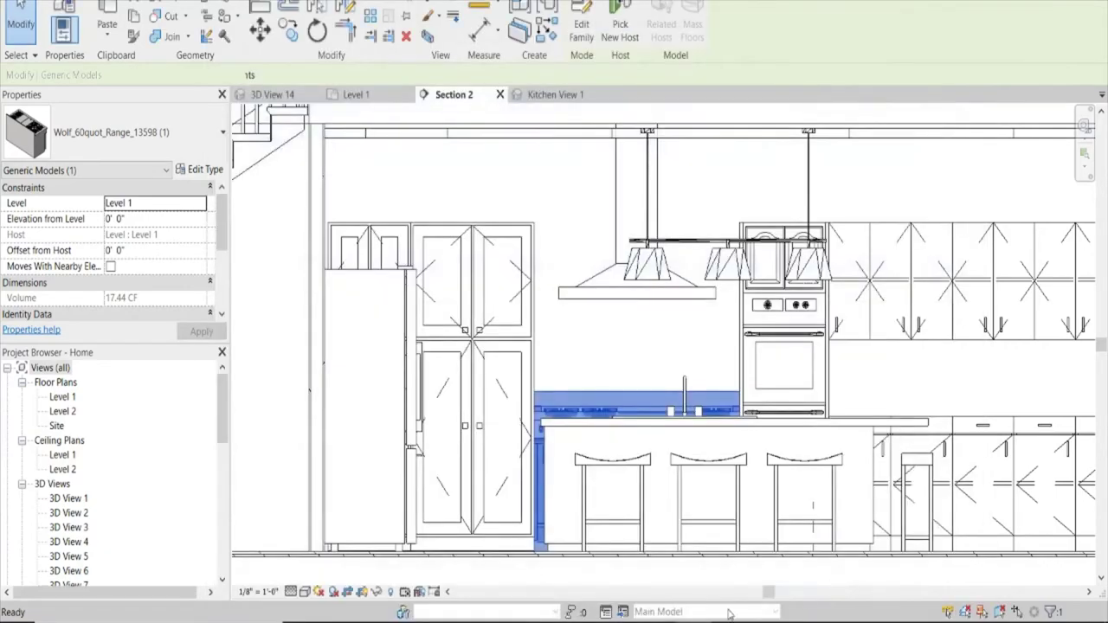
Walk the Enscape camera past the range, cabinets, fridge and island to review the steel.
{"action": "left_click", "coordinate": [721, 582]}
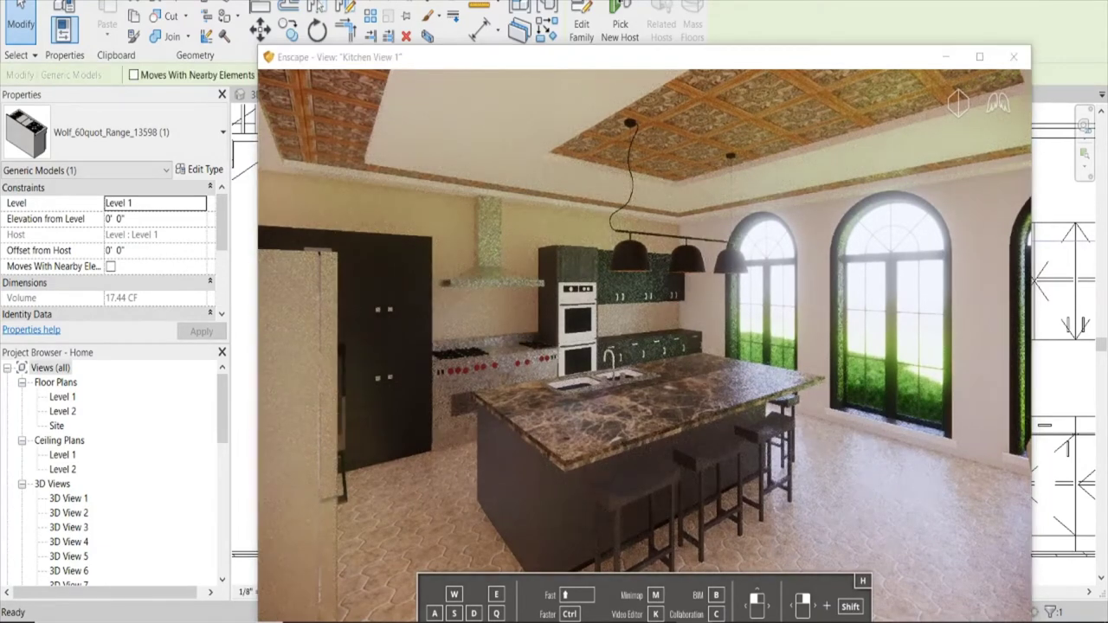
{"action": "key", "text": "w"}
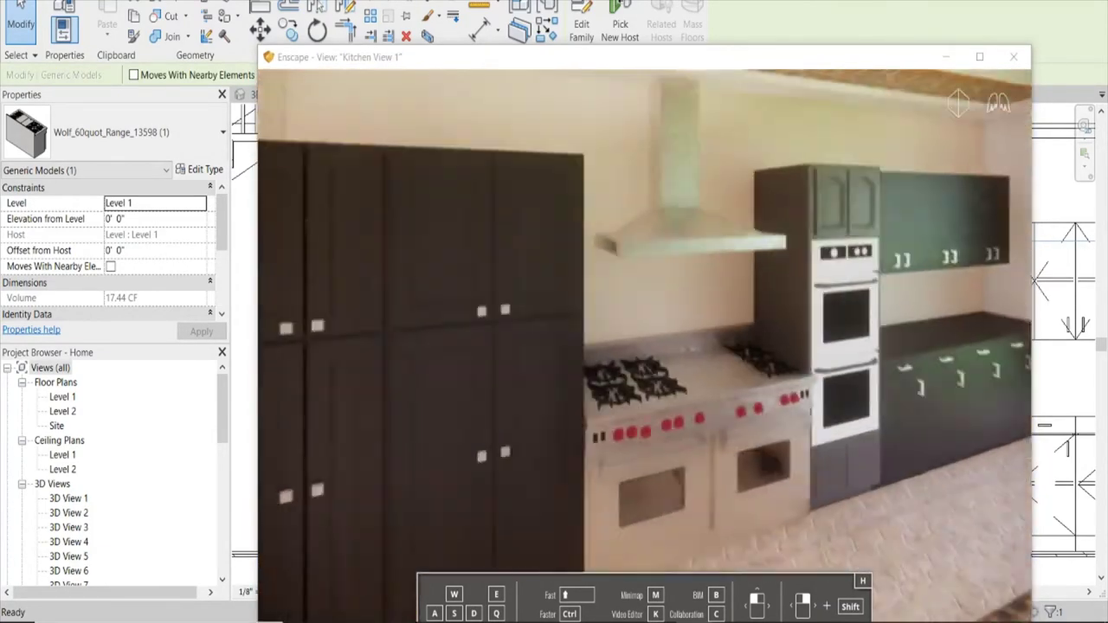
{"action": "key", "text": "w"}
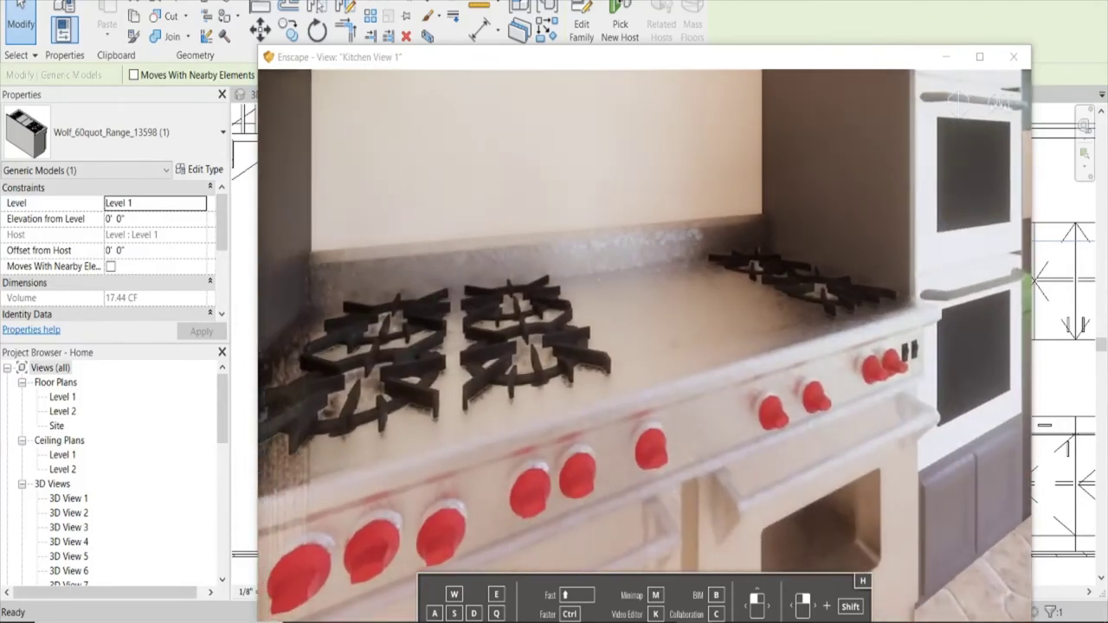
{"action": "key", "text": "s"}
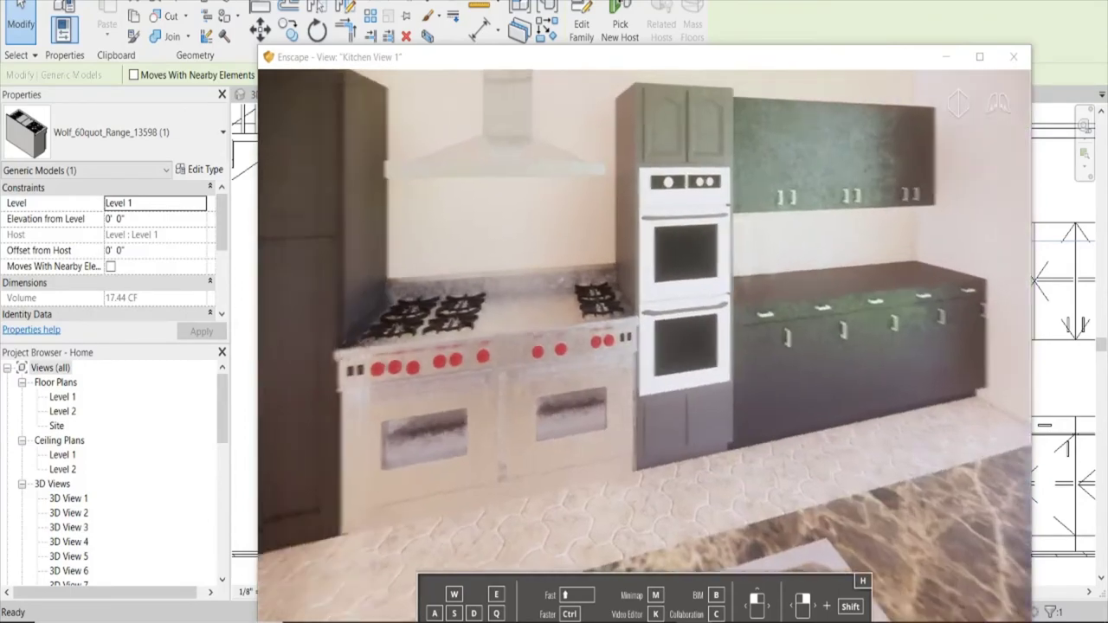
{"action": "key", "text": "a"}
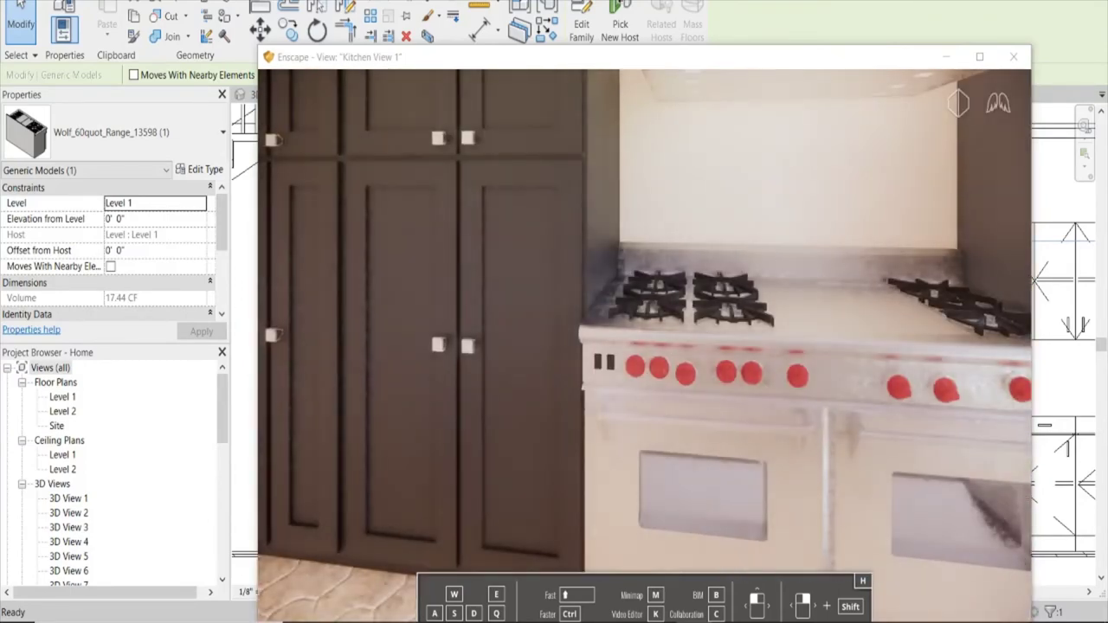
{"action": "key", "text": "s"}
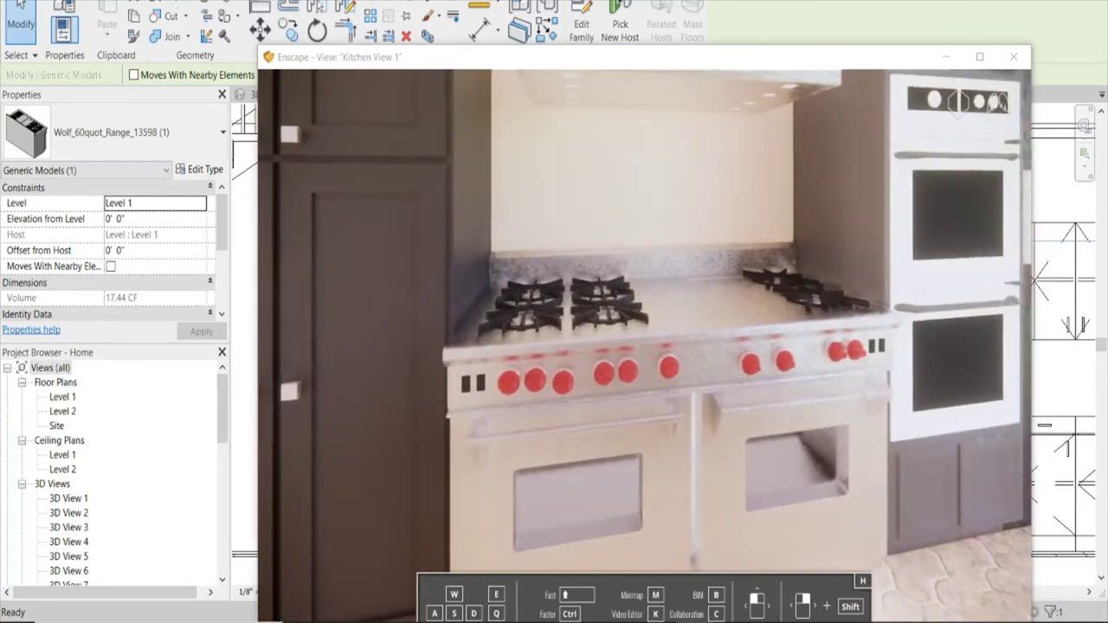
{"action": "key", "text": "s"}
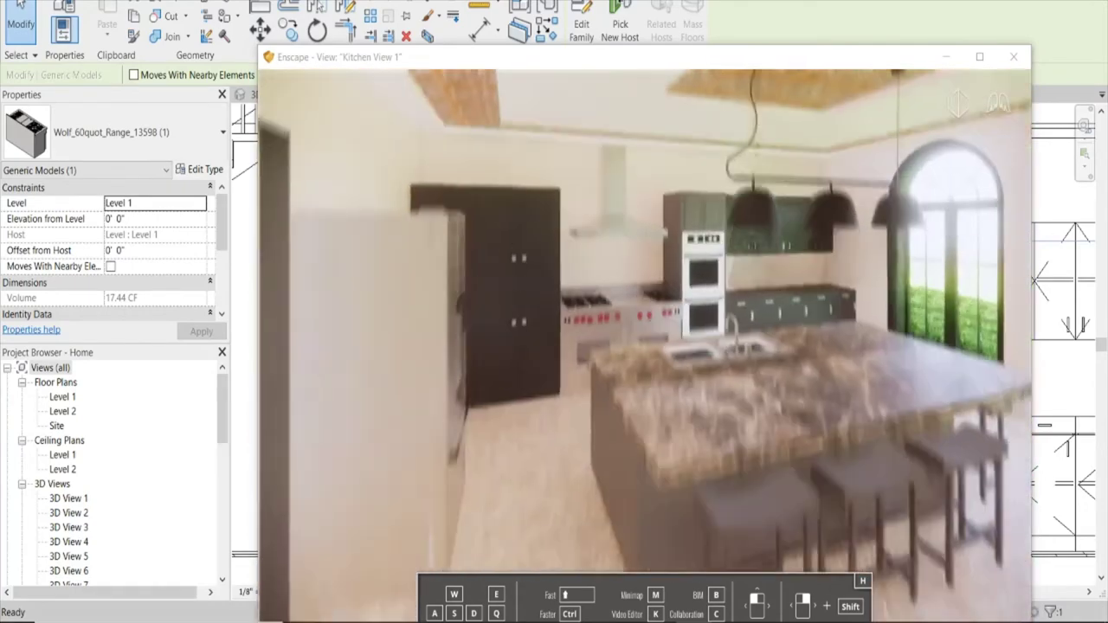
{"action": "key", "text": "w"}
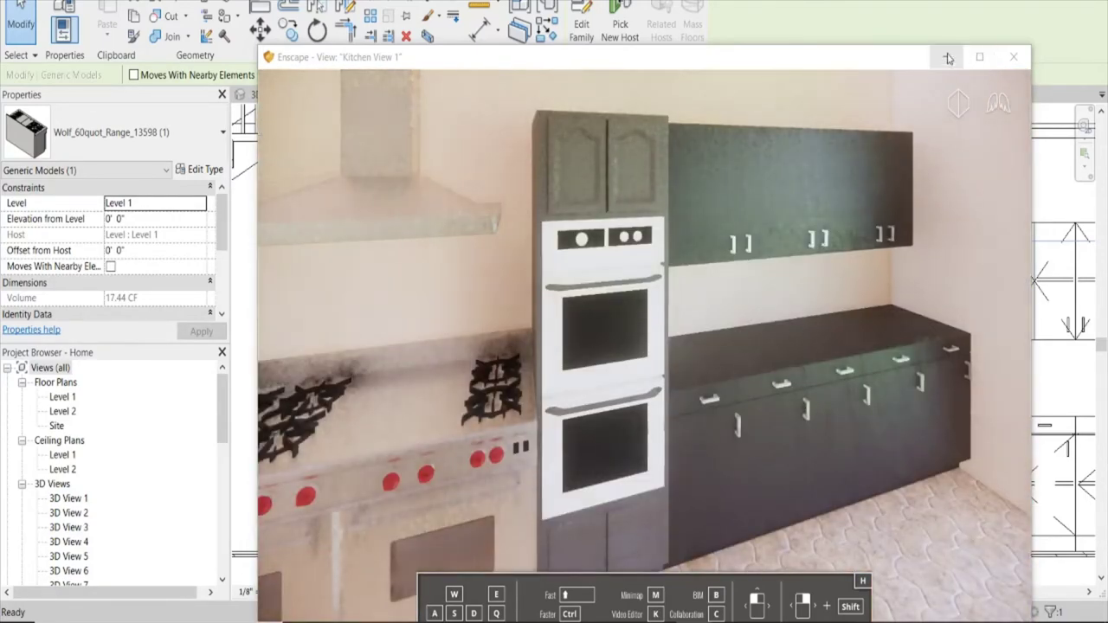
Back in Revit, select the dual oven in Section 2 and go to the Level 1 plan.
{"action": "left_click", "coordinate": [946, 57]}
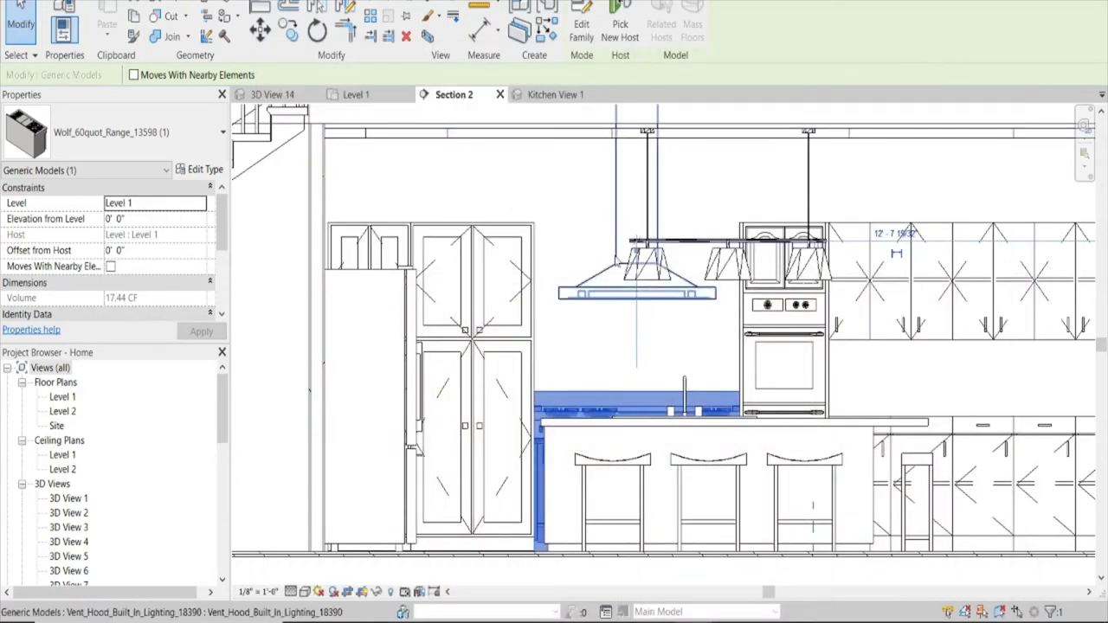
{"action": "left_click", "coordinate": [595, 231]}
{"action": "left_click", "coordinate": [814, 346]}
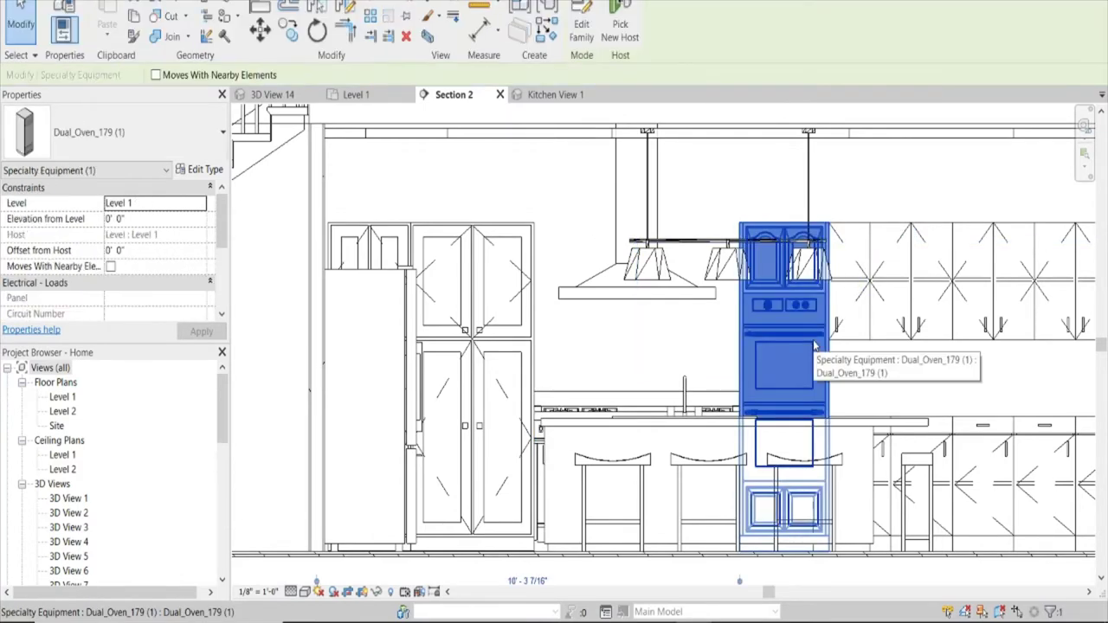
{"action": "left_click", "coordinate": [337, 99]}
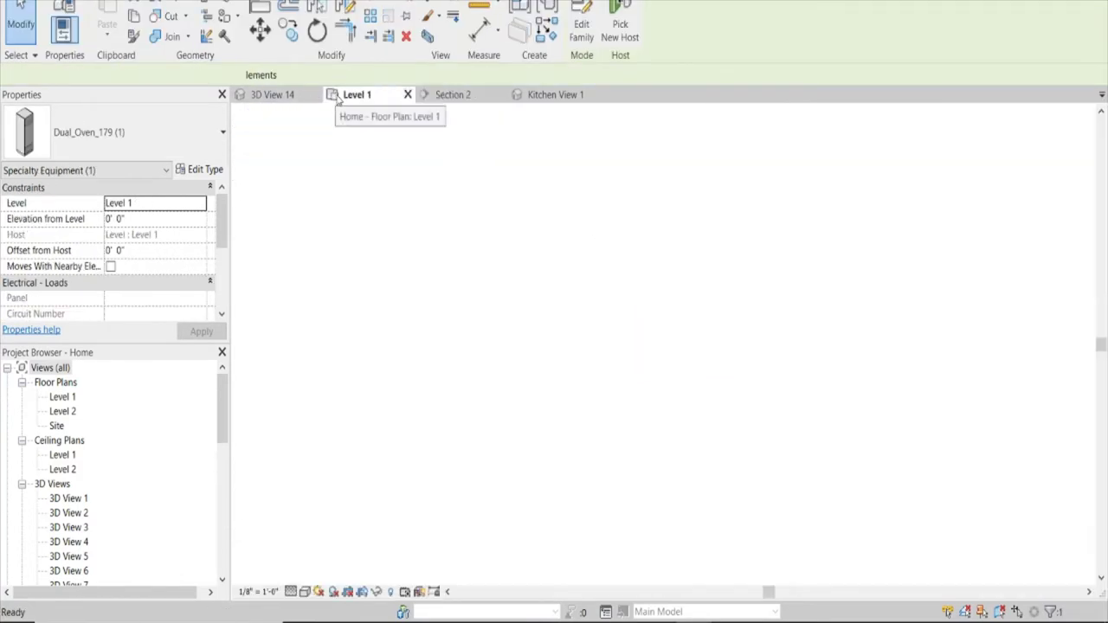
Delete the dual oven and copy the tall cabinet into its place with CO.
{"action": "scroll", "coordinate": [547, 260], "scroll_direction": "up", "scroll_amount": 5}
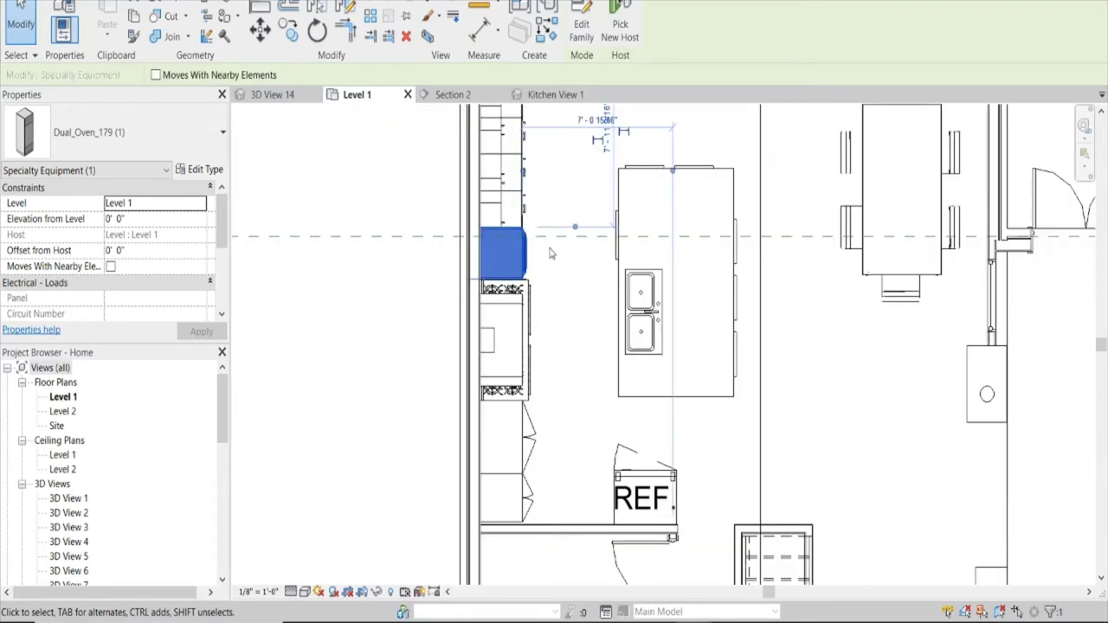
{"action": "key", "text": "Delete"}
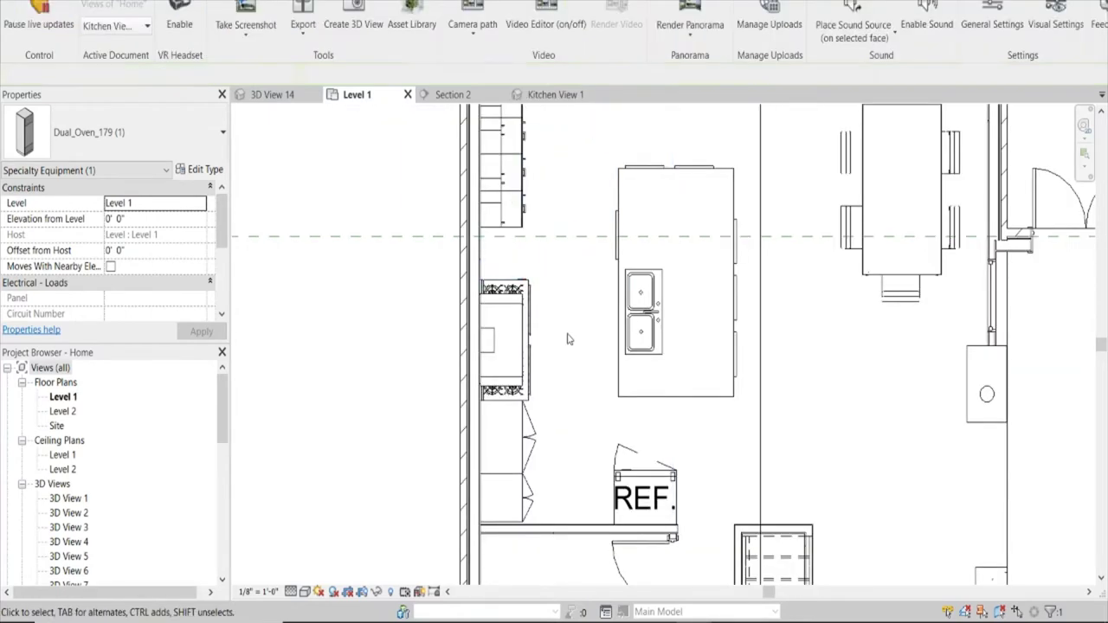
{"action": "left_click", "coordinate": [509, 495]}
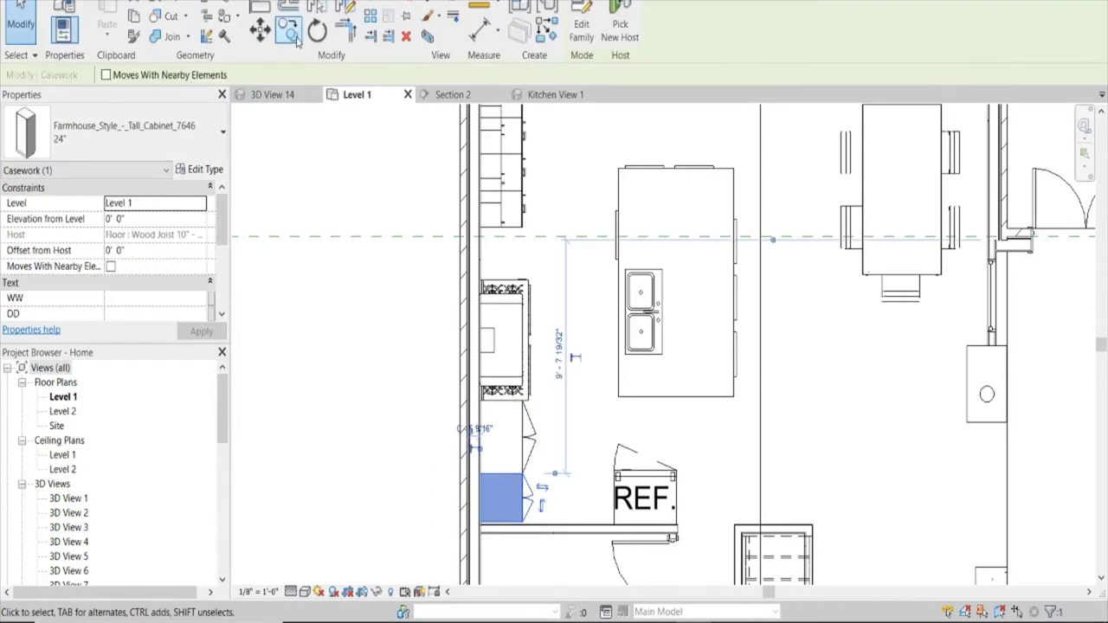
{"action": "key", "text": "c"}
{"action": "key", "text": "o"}
{"action": "left_click", "coordinate": [480, 473]}
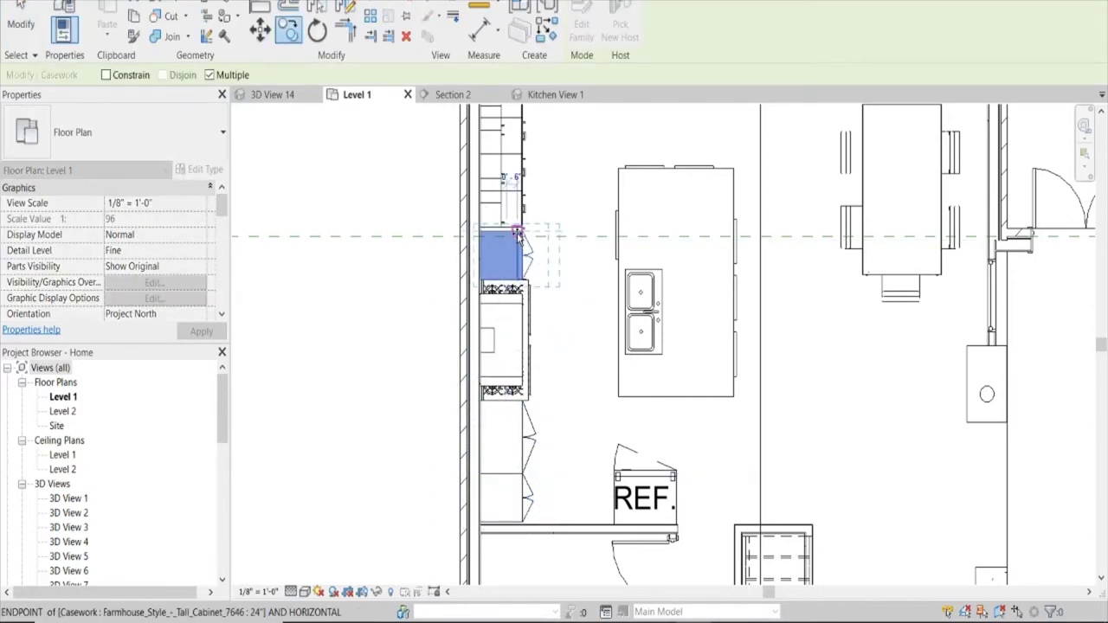
{"action": "left_click", "coordinate": [517, 233]}
{"action": "scroll", "coordinate": [518, 238], "scroll_direction": "up", "scroll_amount": 2}
{"action": "key", "text": "Escape"}
{"action": "scroll", "coordinate": [519, 238], "scroll_direction": "up", "scroll_amount": 2}
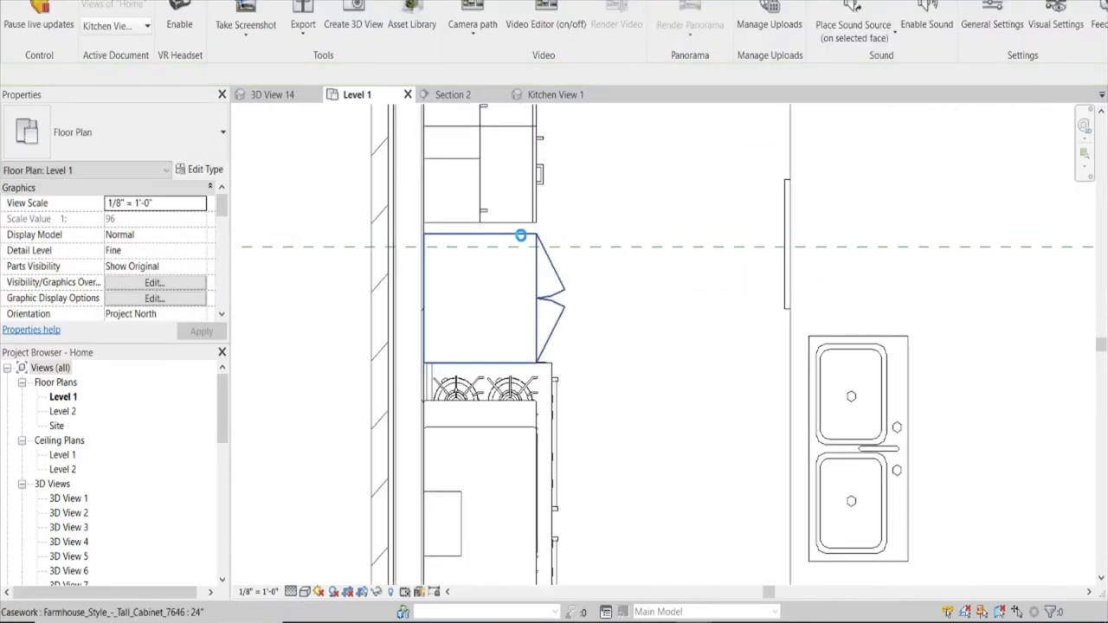
Move the copied tall cabinet flush against the upper cabinet above the range with MV.
{"action": "left_click", "coordinate": [533, 236]}
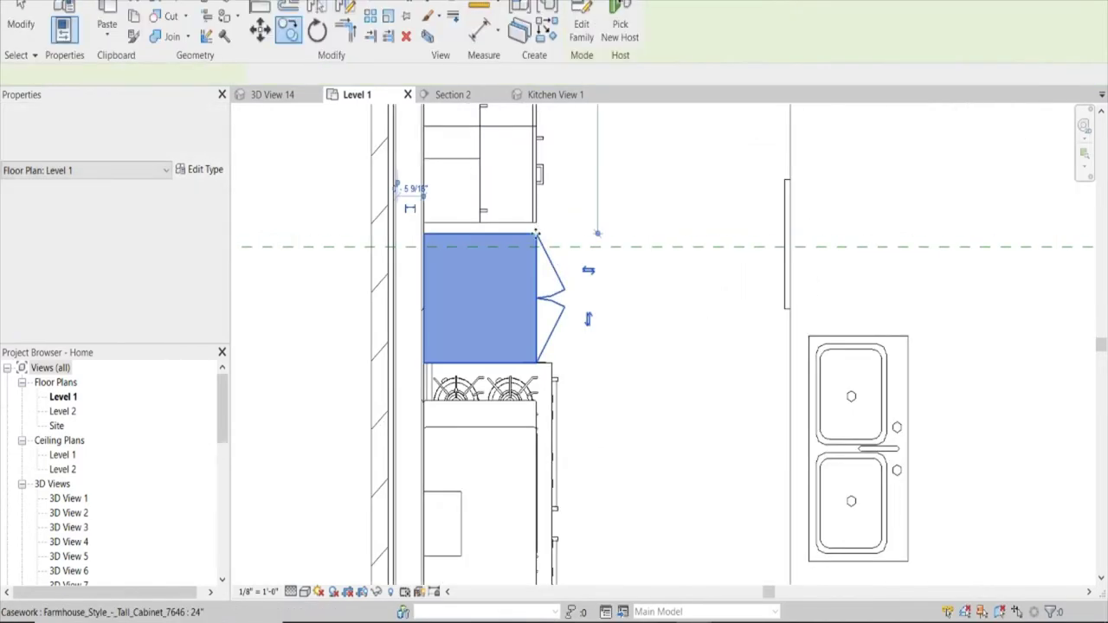
{"action": "key", "text": "m"}
{"action": "key", "text": "v"}
{"action": "scroll", "coordinate": [511, 233], "scroll_direction": "up", "scroll_amount": 1}
{"action": "scroll", "coordinate": [511, 233], "scroll_direction": "up", "scroll_amount": 1}
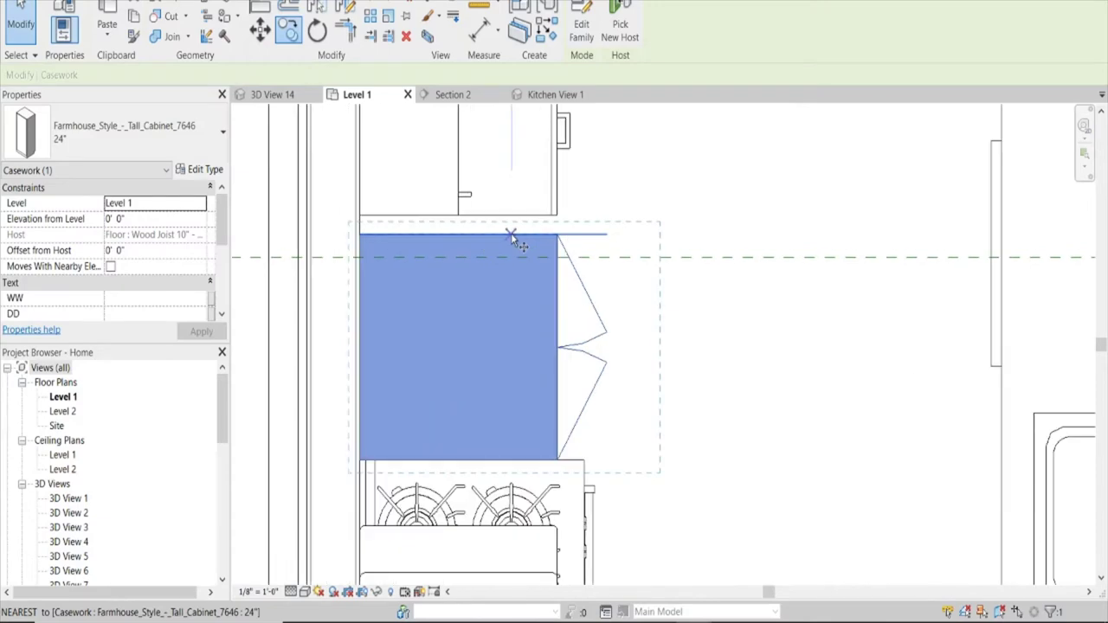
{"action": "left_click", "coordinate": [511, 216]}
{"action": "scroll", "coordinate": [514, 219], "scroll_direction": "down", "scroll_amount": 2}
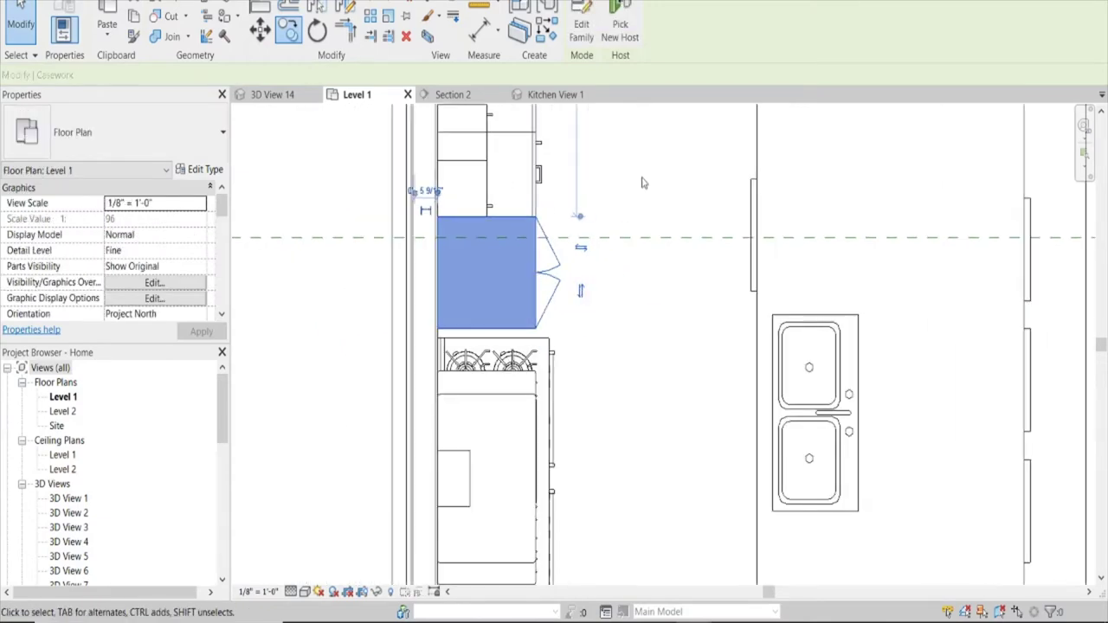
{"action": "key", "text": "Escape"}
{"action": "left_click", "coordinate": [722, 580]}
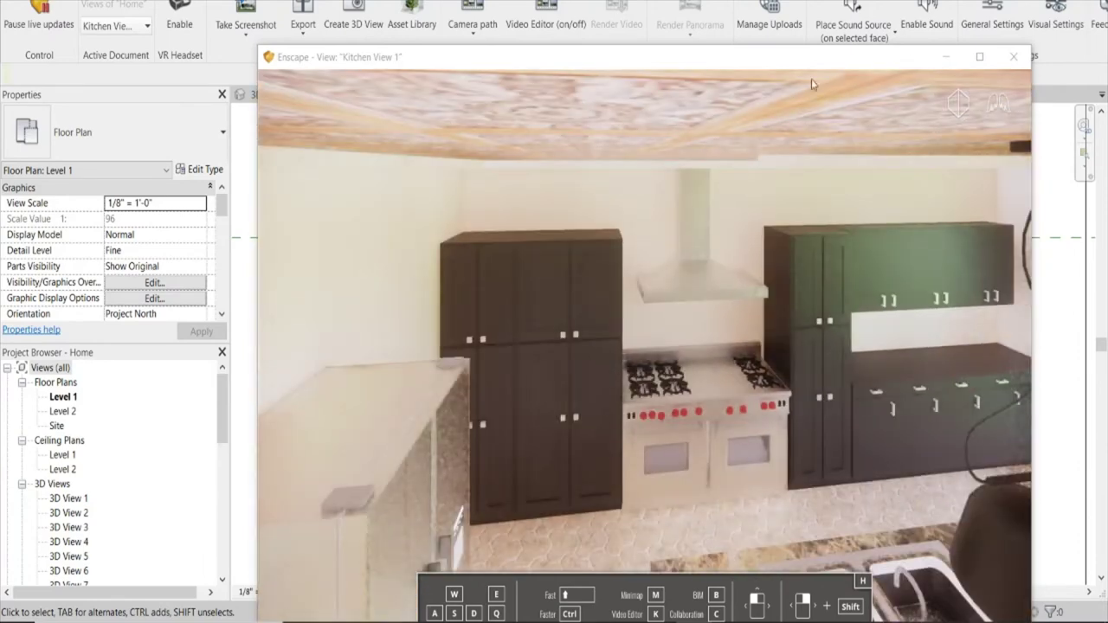
{"action": "left_click", "coordinate": [147, 29]}
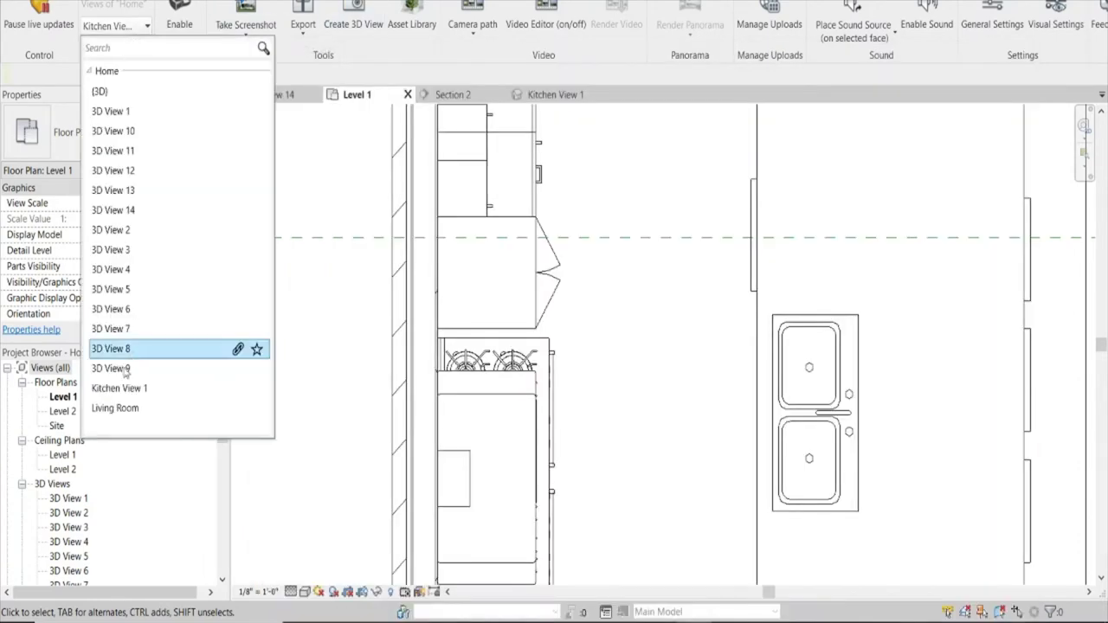
{"action": "left_click", "coordinate": [119, 387]}
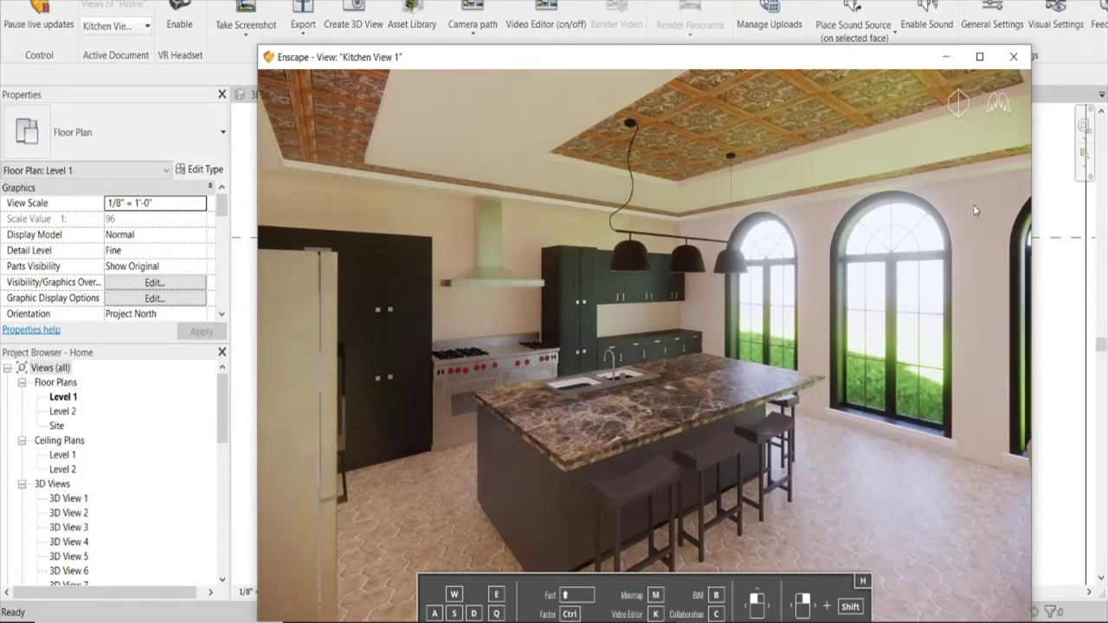
{"action": "left_click", "coordinate": [947, 58]}
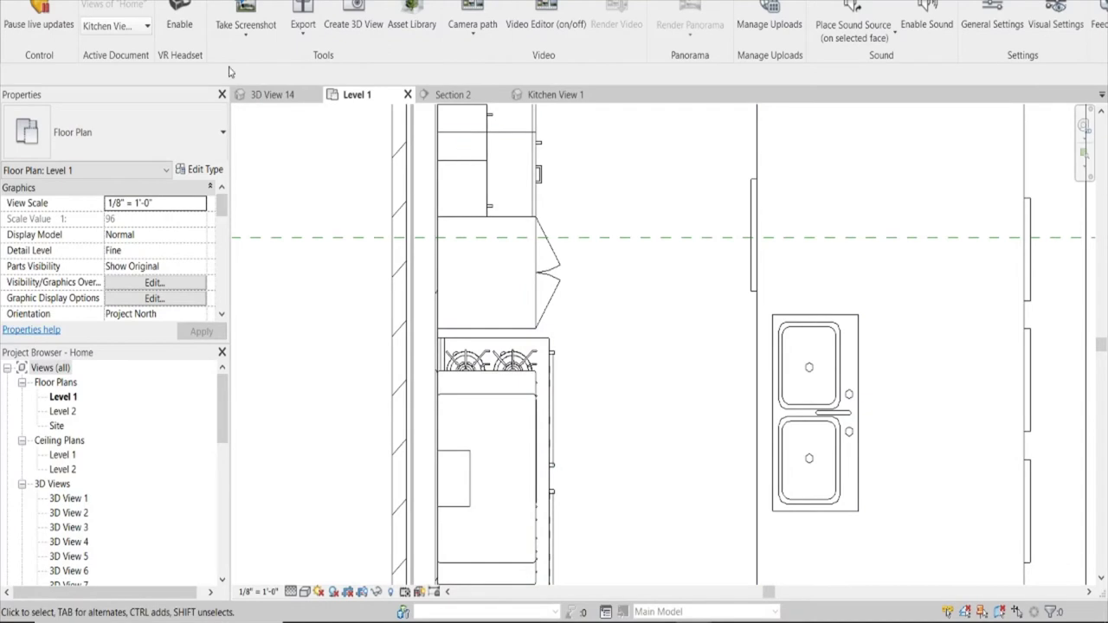
{"action": "left_click", "coordinate": [272, 95]}
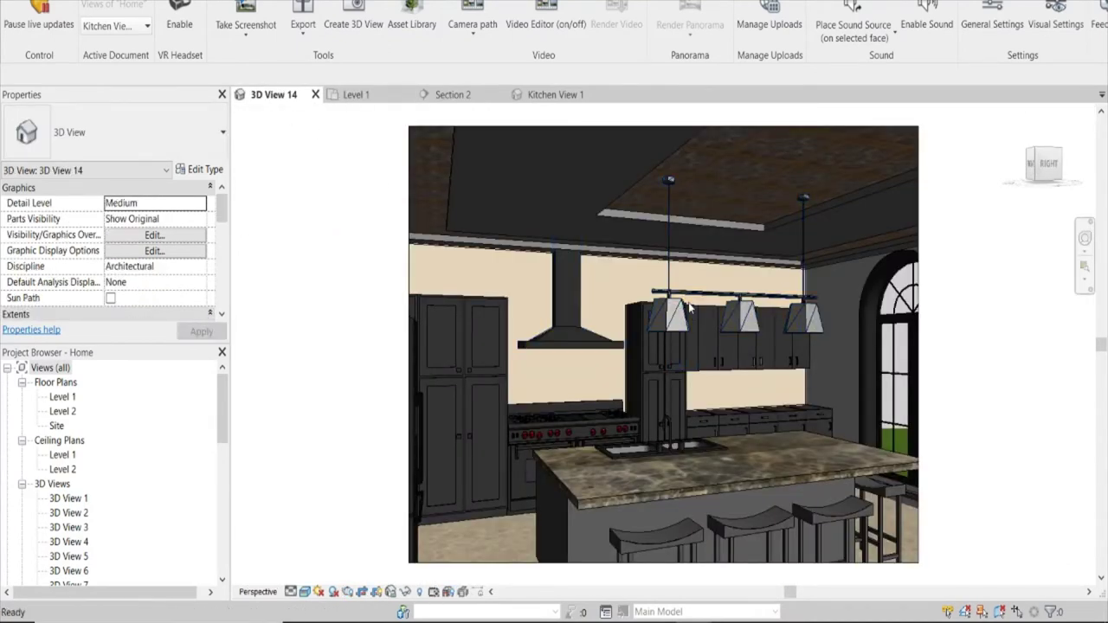
Start Paint with PT, then close the Material Browser without painting anything.
{"action": "key", "text": "p"}
{"action": "key", "text": "t"}
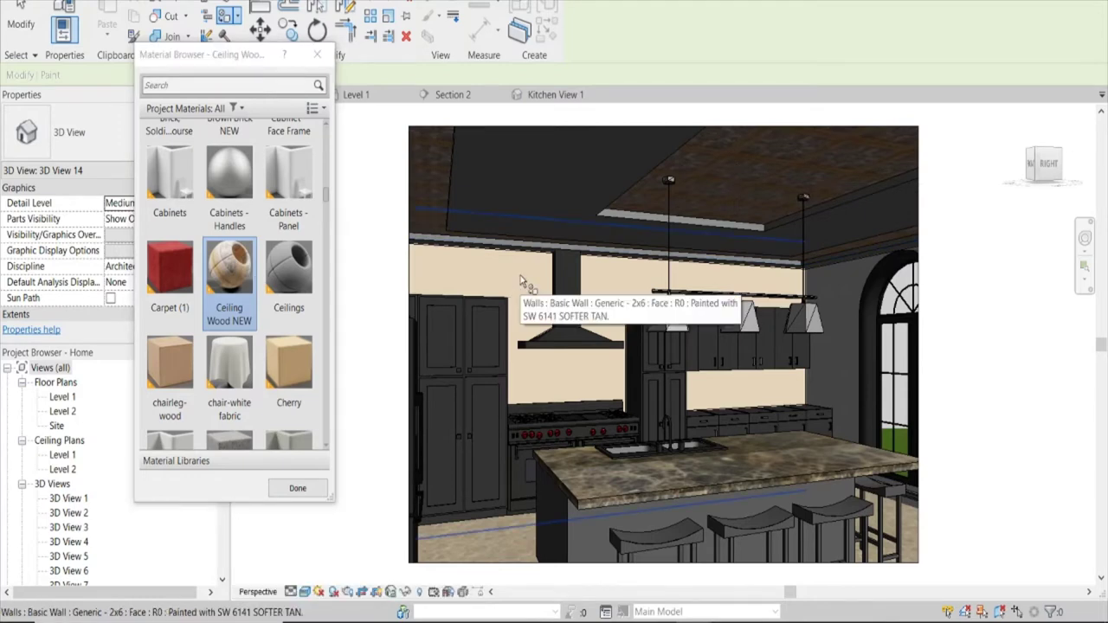
{"action": "left_click", "coordinate": [297, 487]}
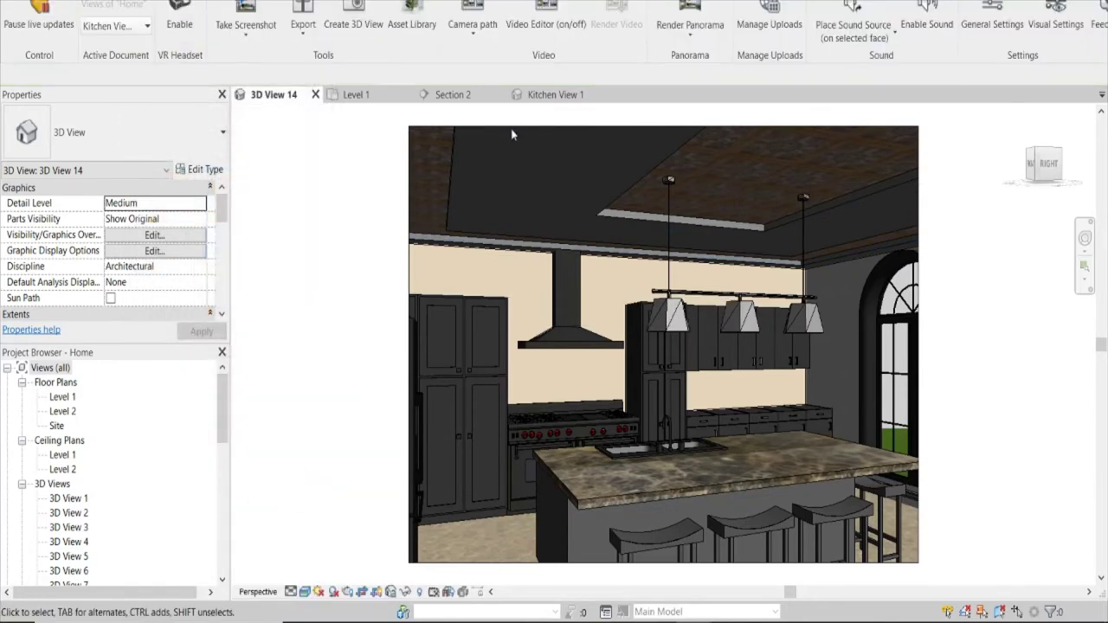
In Section 2, split the wall face beside the refrigerator with a vertical 10'-0" line.
{"action": "left_click", "coordinate": [453, 94]}
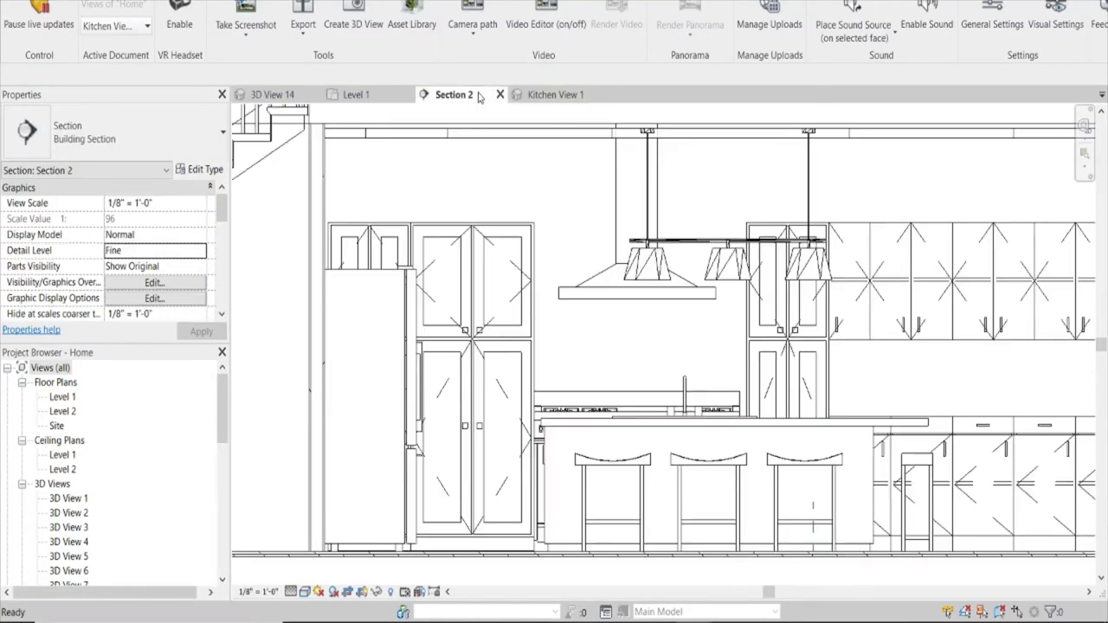
{"action": "scroll", "coordinate": [369, 279], "scroll_direction": "down", "scroll_amount": 2}
{"action": "scroll", "coordinate": [370, 279], "scroll_direction": "down", "scroll_amount": 2}
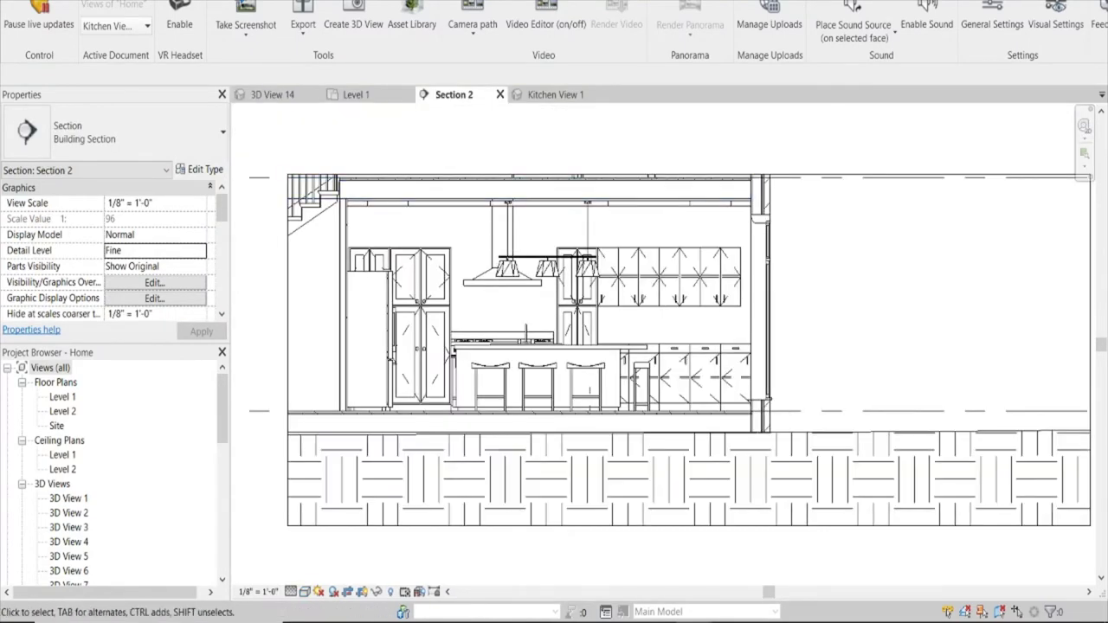
{"action": "key", "text": "Escape"}
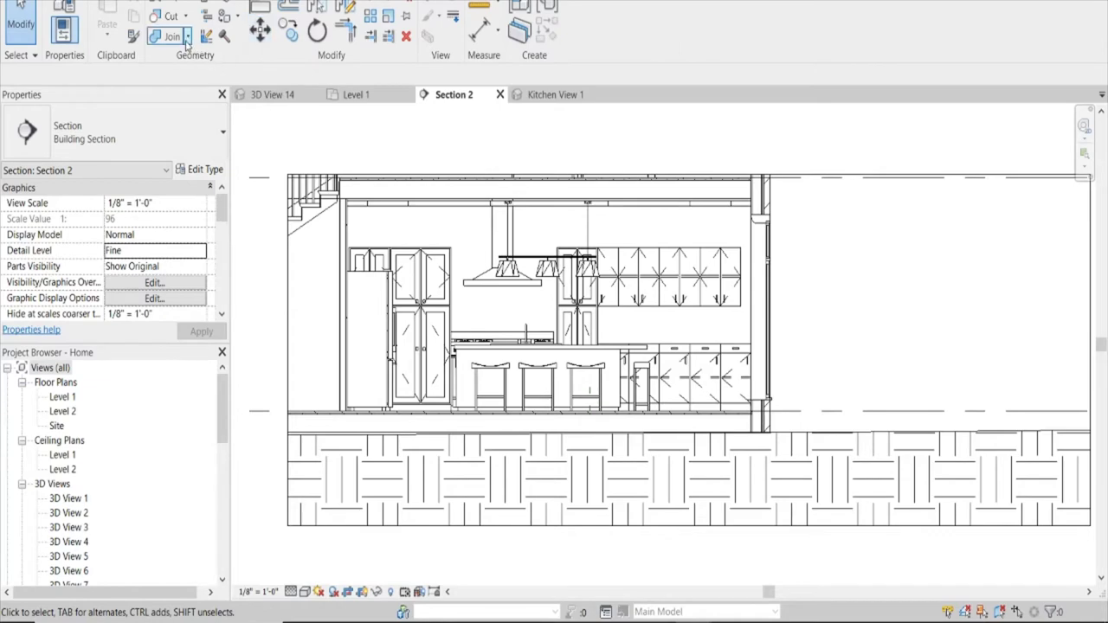
{"action": "left_click", "coordinate": [224, 5]}
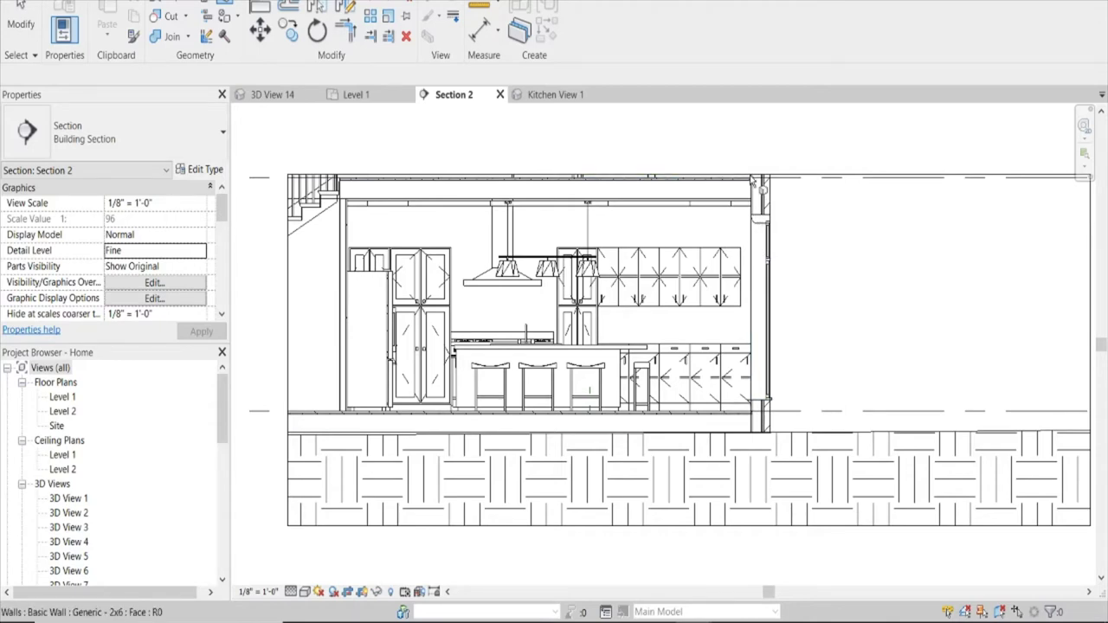
{"action": "left_click", "coordinate": [752, 182]}
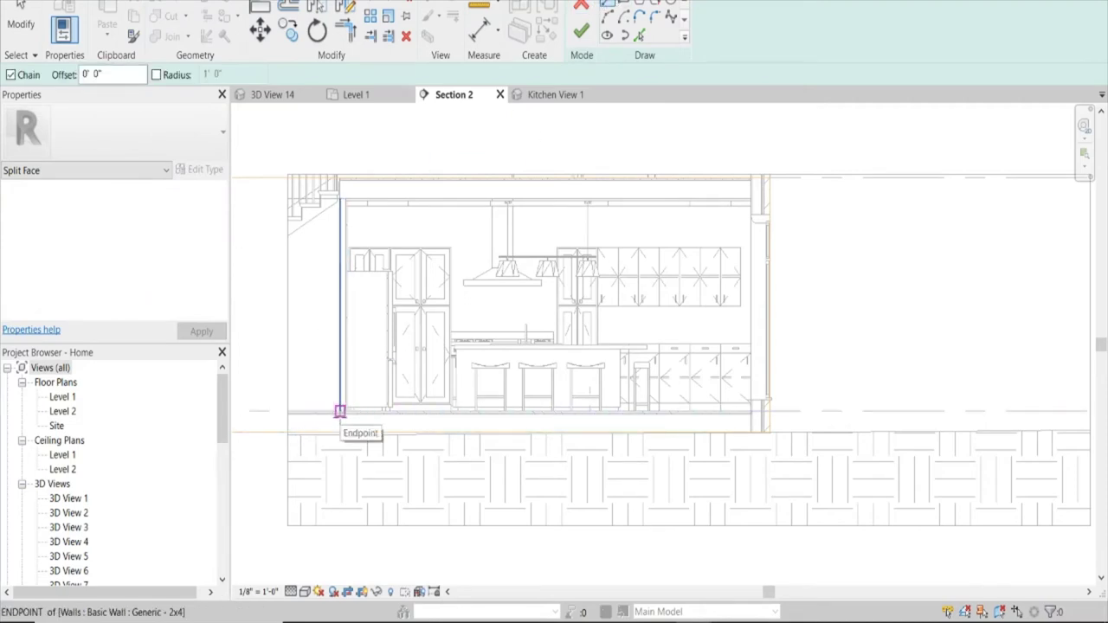
{"action": "left_click", "coordinate": [343, 412]}
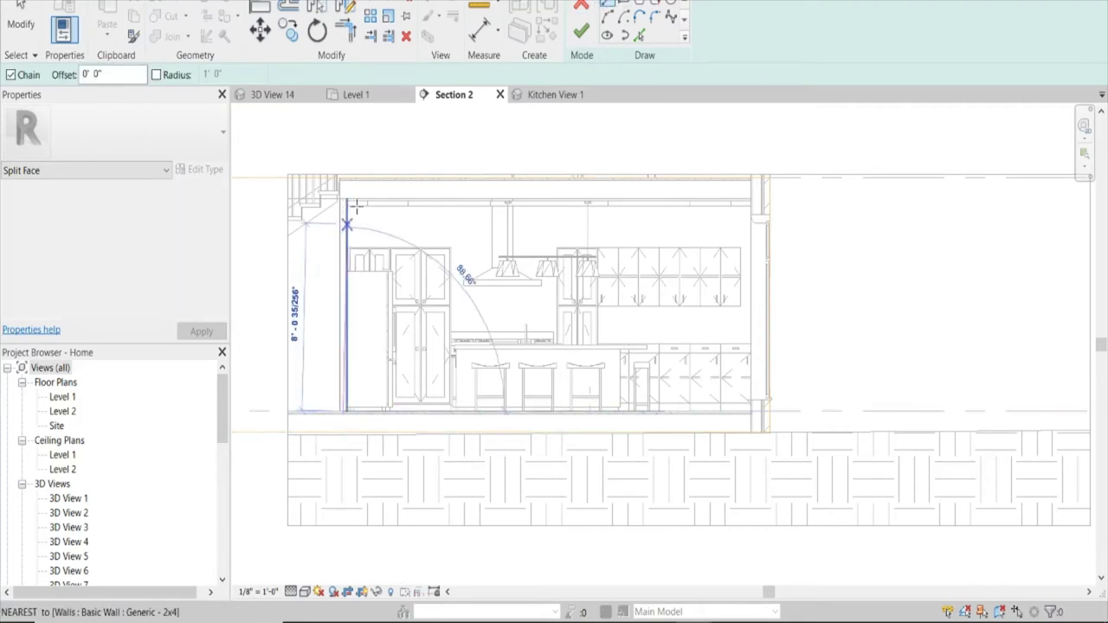
{"action": "left_click", "coordinate": [343, 177]}
{"action": "key", "text": "Escape"}
{"action": "key", "text": "Escape"}
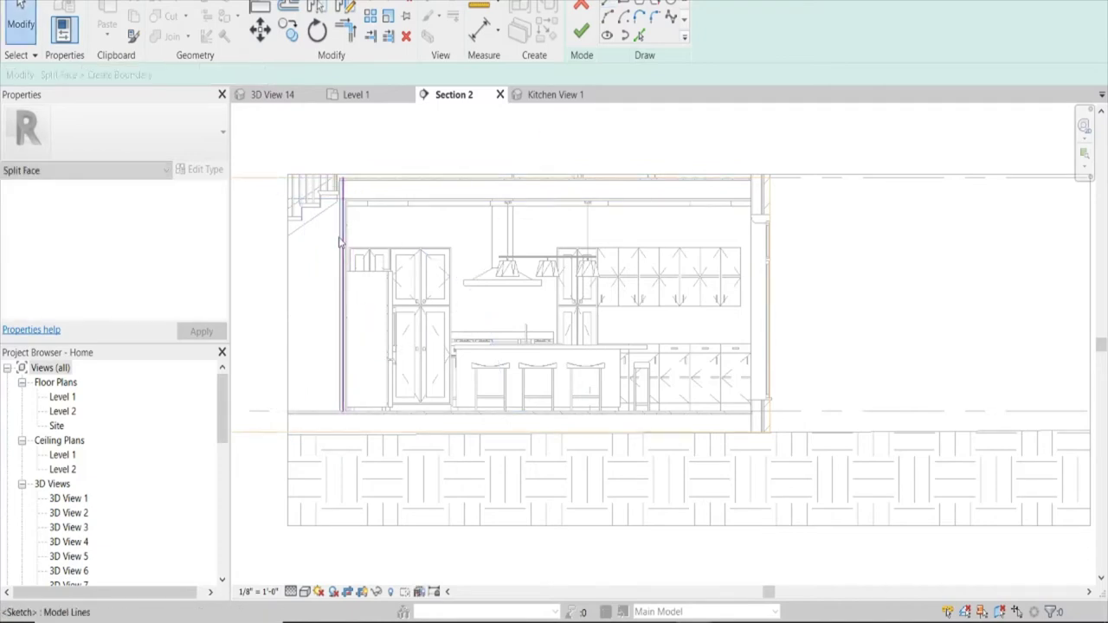
{"action": "key", "text": "Escape"}
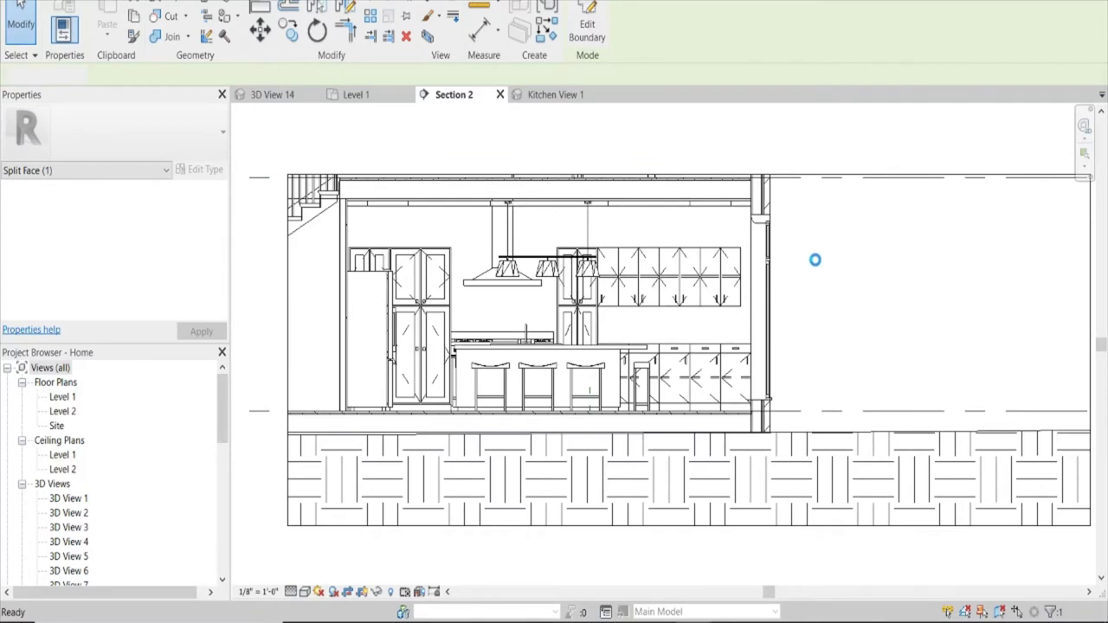
{"action": "left_click", "coordinate": [281, 96]}
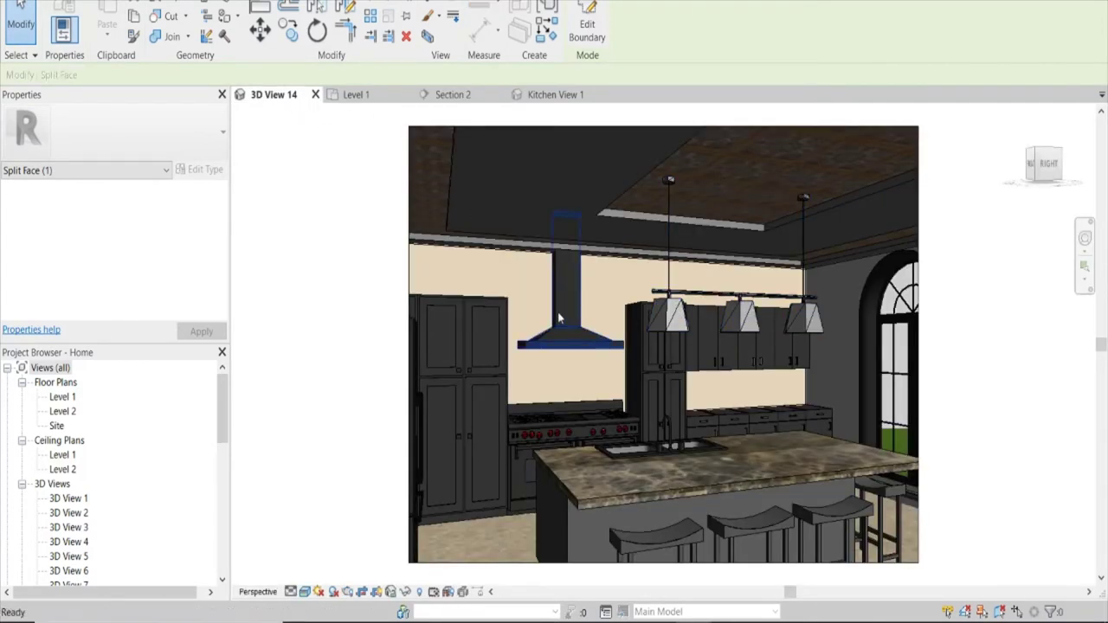
Paint the backsplash wall face with Ceiling Wood NEW using PT, then finish painting.
{"action": "key", "text": "p"}
{"action": "key", "text": "t"}
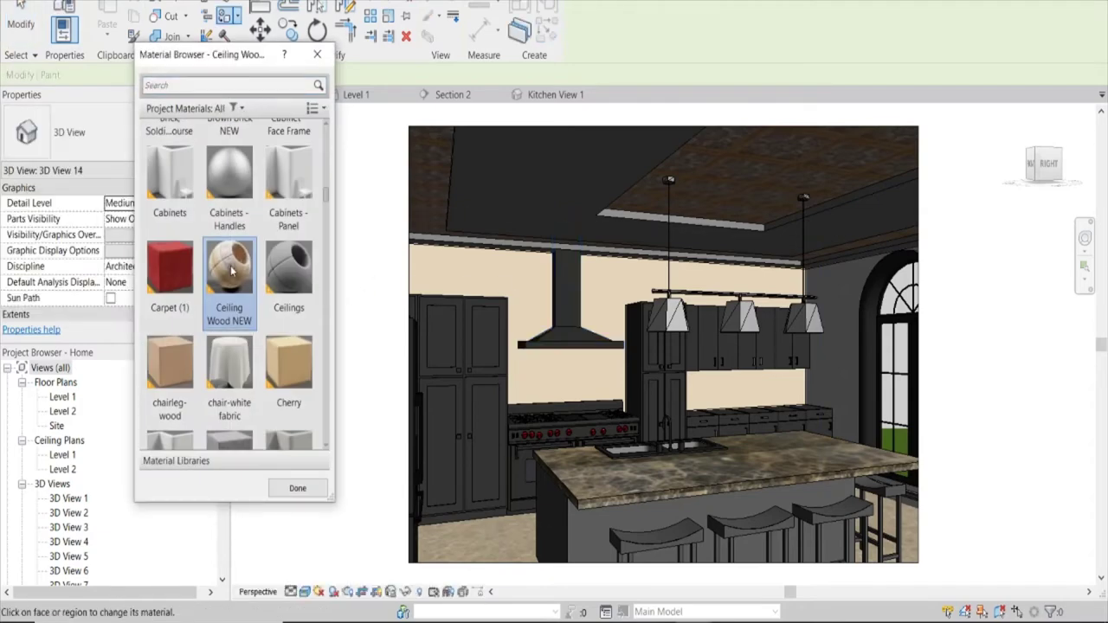
{"action": "left_click", "coordinate": [513, 290]}
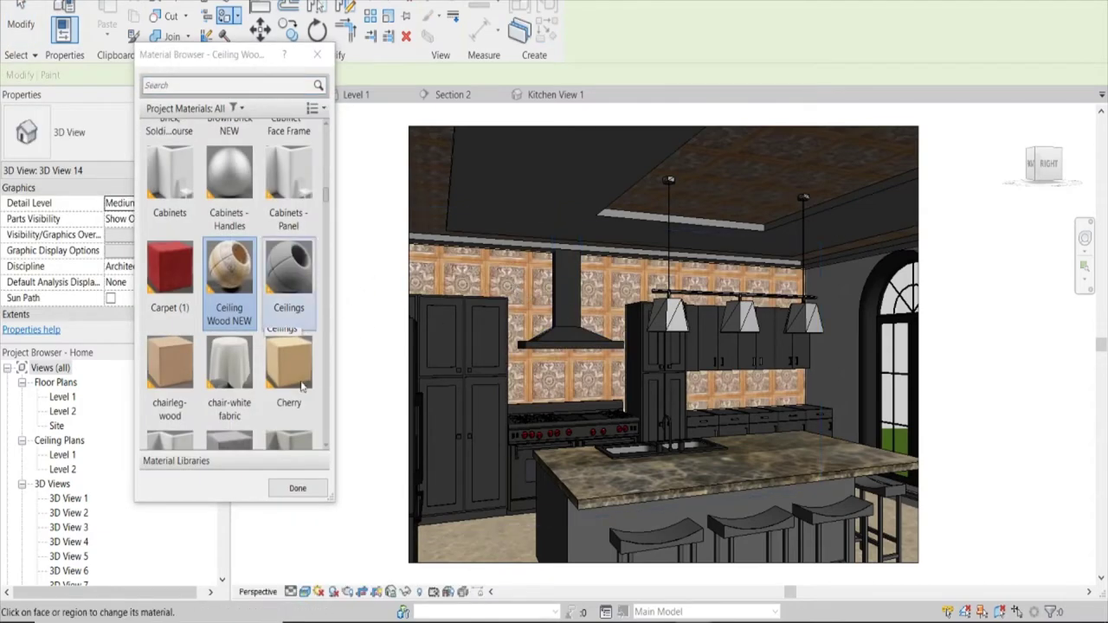
{"action": "scroll", "coordinate": [288, 277], "scroll_direction": "down", "scroll_amount": 1}
{"action": "left_click", "coordinate": [298, 488]}
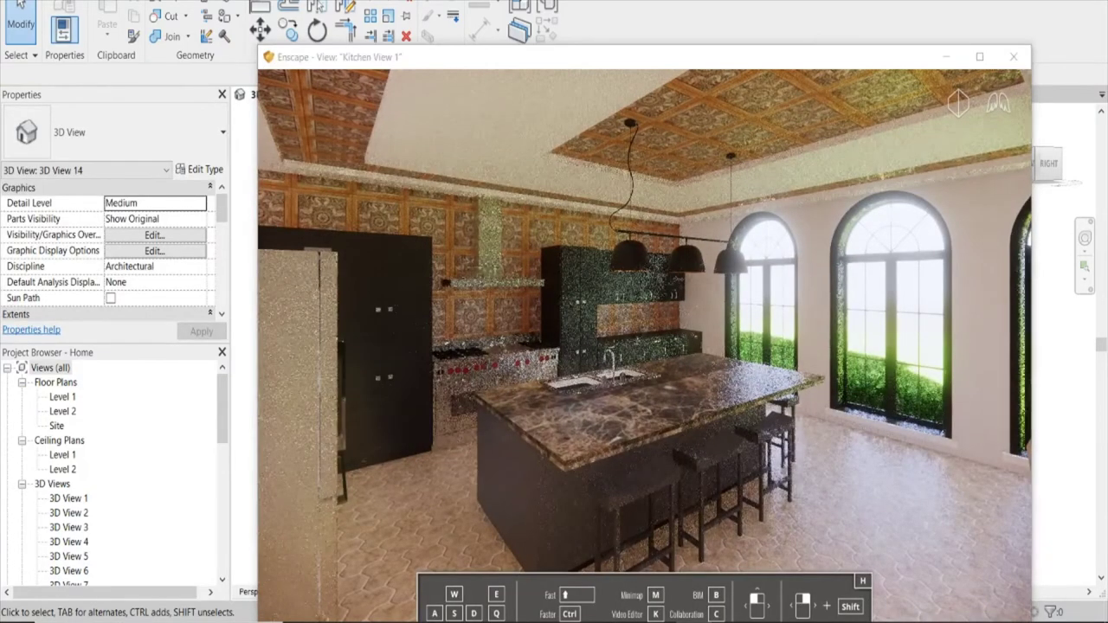
Fly the Enscape camera around fridge, range, island and tiled wall, then minimize Enscape.
{"action": "left_click_drag", "start_coordinate": [598, 394], "coordinate": [520, 394]}
{"action": "key", "text": "w"}
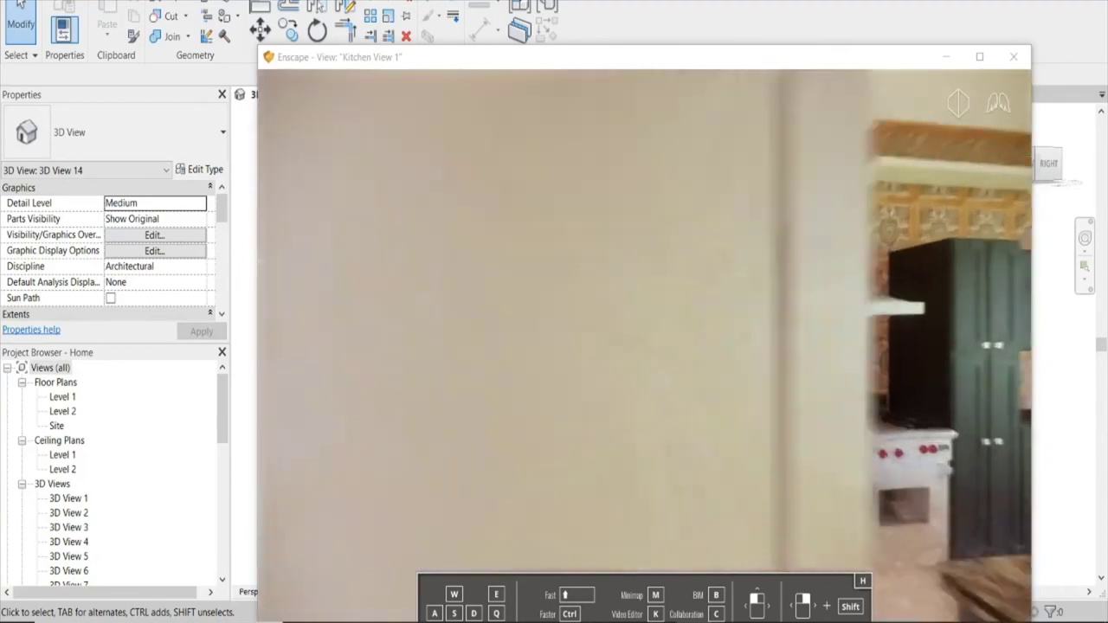
{"action": "key", "text": "s"}
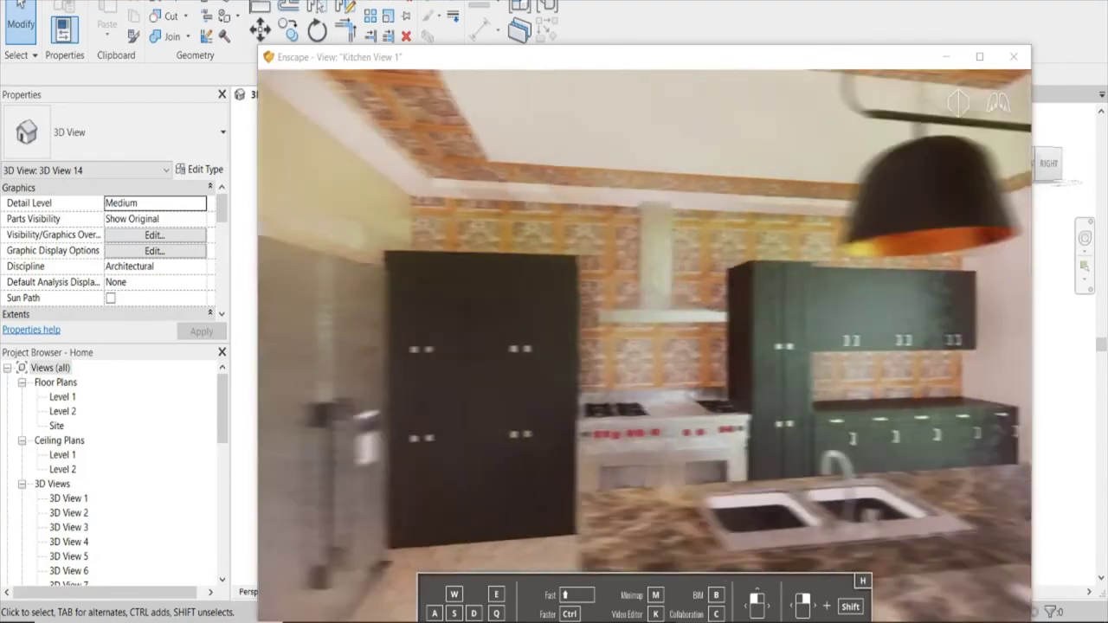
{"action": "key", "text": "w"}
{"action": "key", "text": "w"}
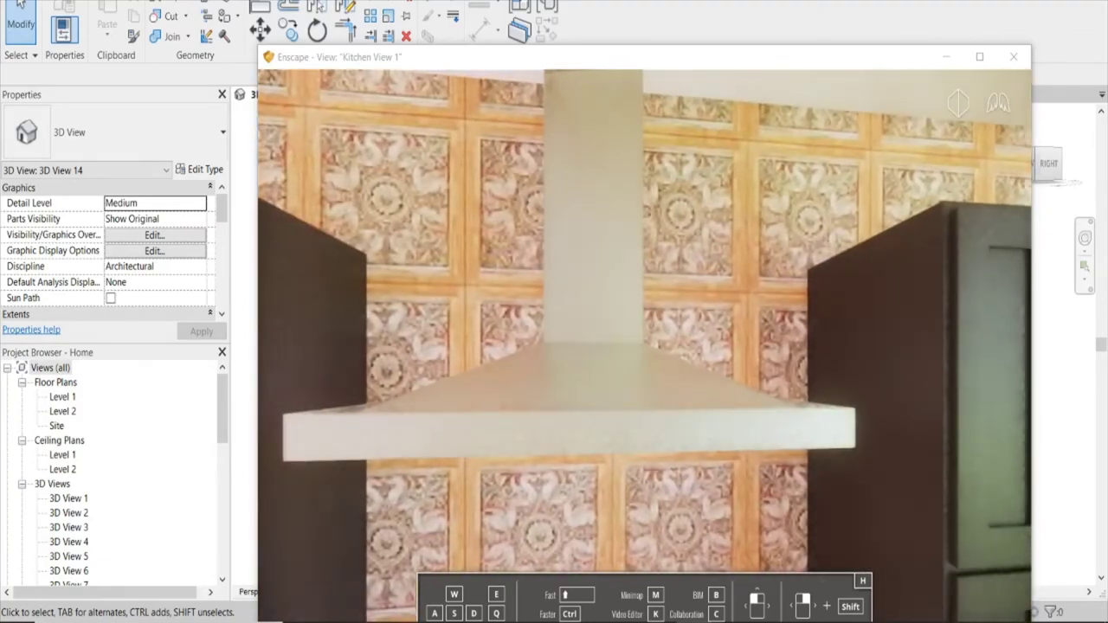
{"action": "key", "text": "s"}
{"action": "key", "text": "s"}
{"action": "key", "text": "a"}
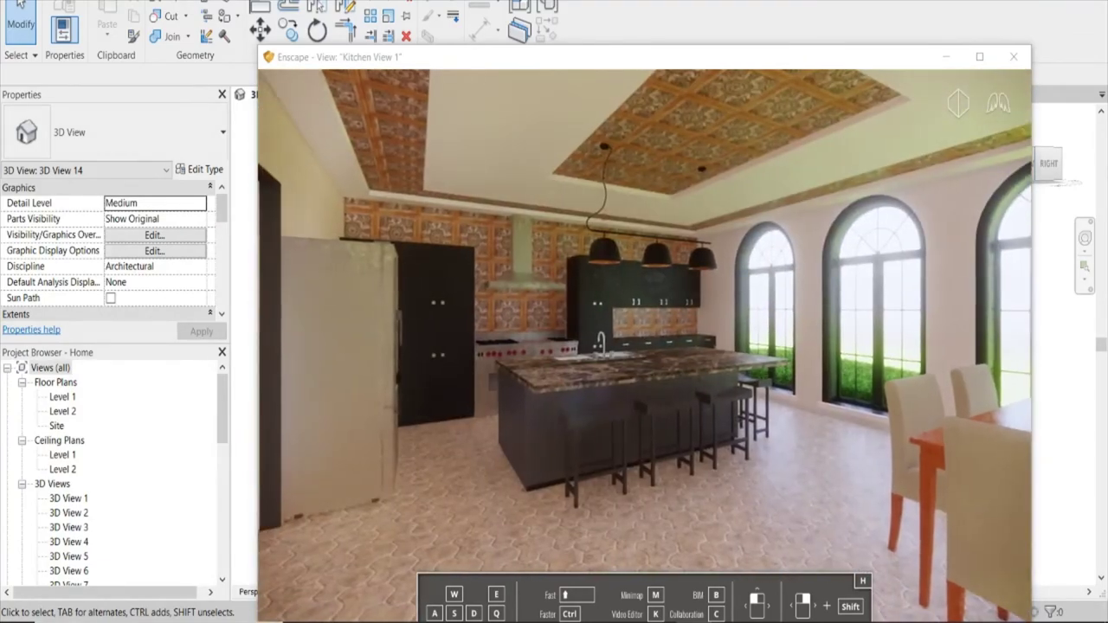
{"action": "key", "text": "w"}
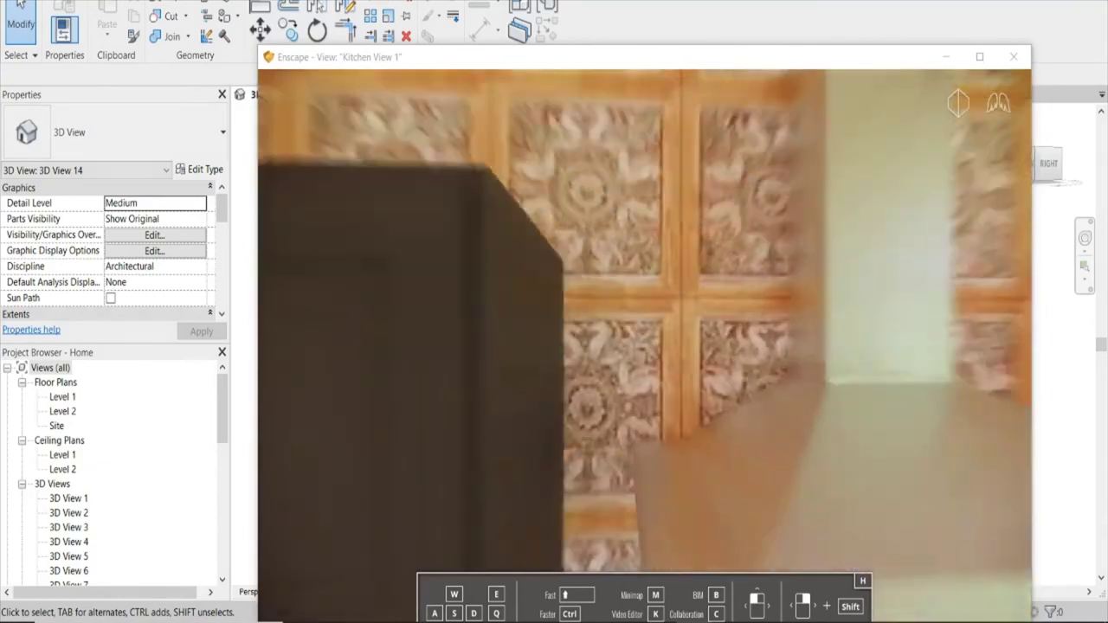
{"action": "key", "text": "s"}
{"action": "key", "text": "s"}
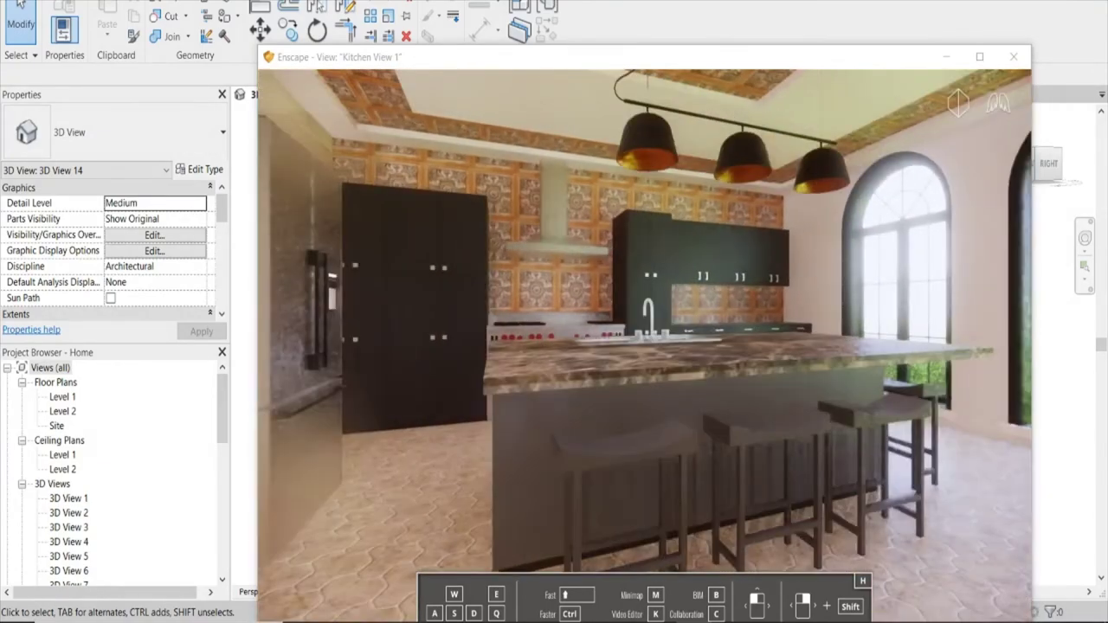
{"action": "left_click_drag", "start_coordinate": [762, 389], "coordinate": [666, 365]}
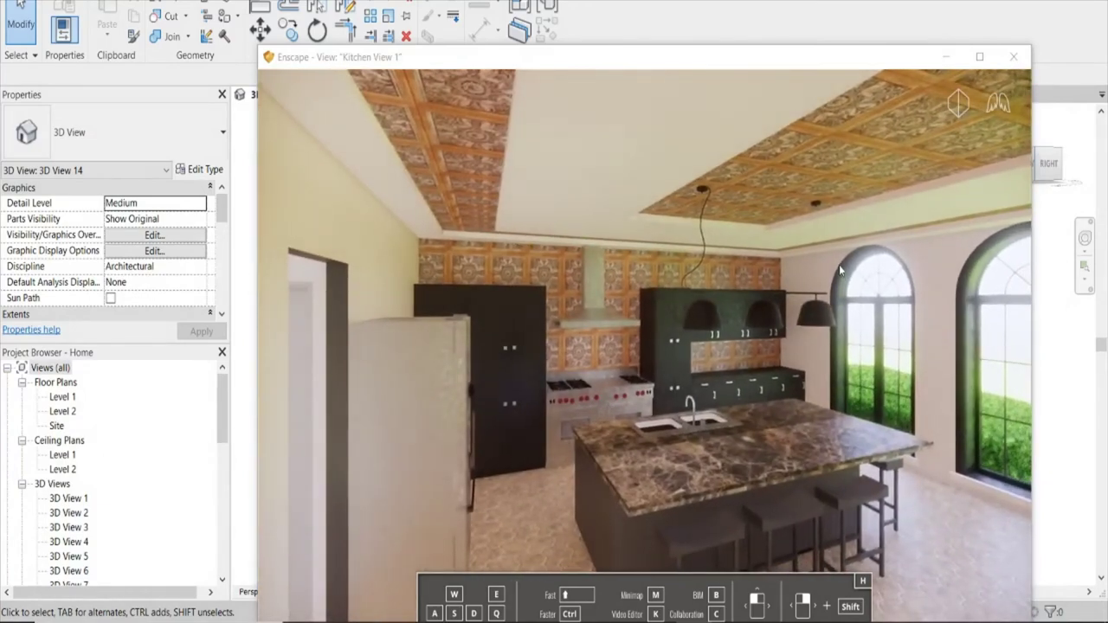
{"action": "left_click_drag", "start_coordinate": [840, 271], "coordinate": [853, 249]}
{"action": "left_click", "coordinate": [947, 59]}
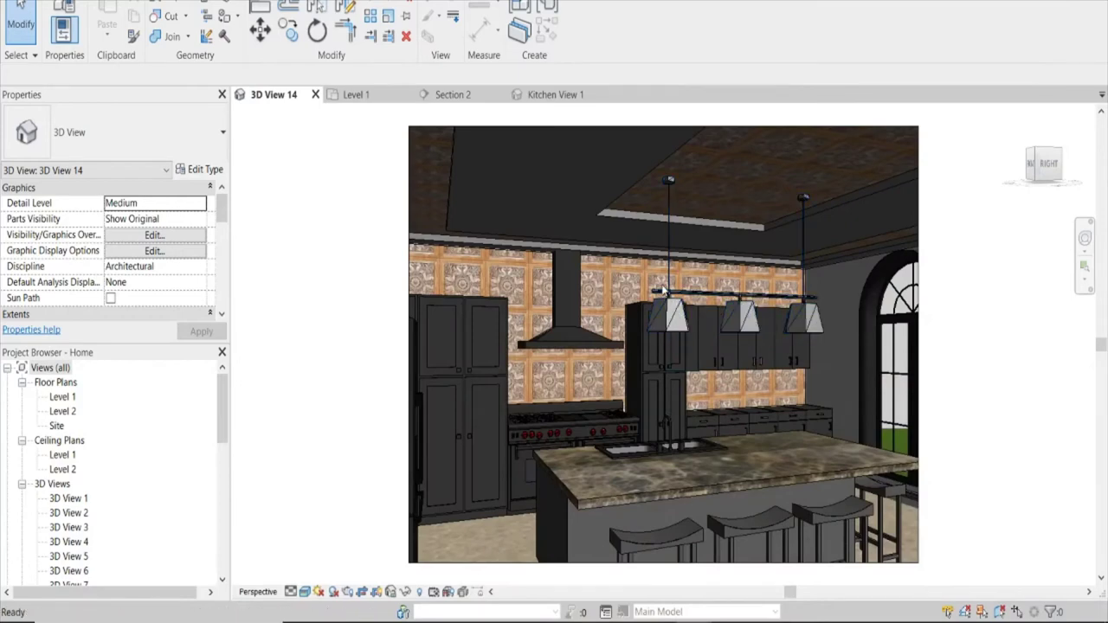
Paint the ceiling with the Default material using PT and view the result in Enscape.
{"action": "key", "text": "p"}
{"action": "key", "text": "t"}
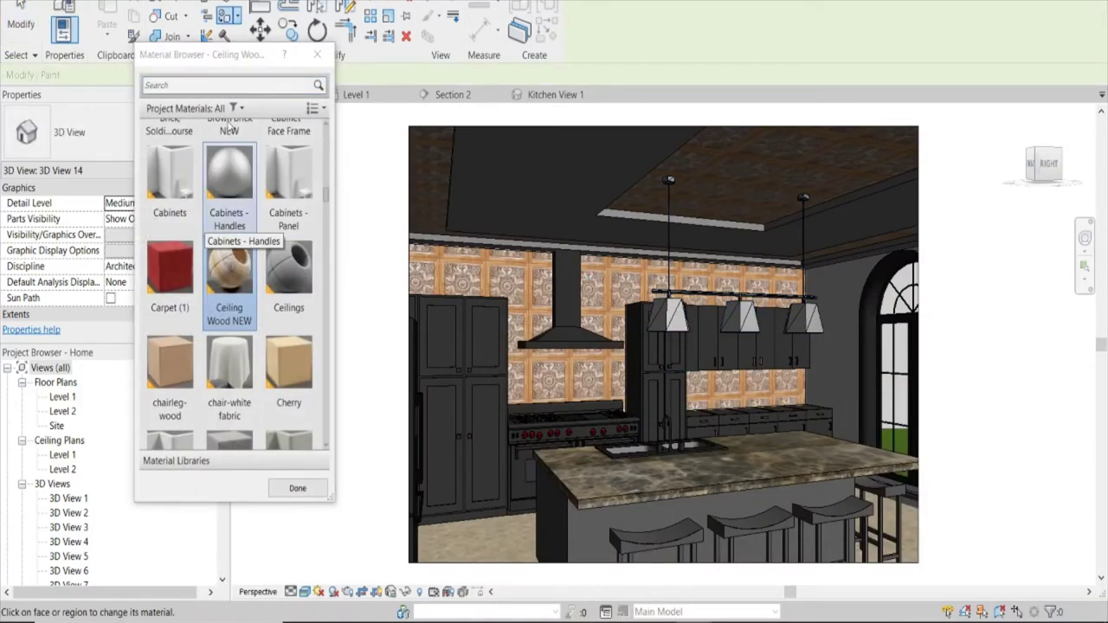
{"action": "scroll", "coordinate": [307, 277], "scroll_direction": "up", "scroll_amount": 1}
{"action": "scroll", "coordinate": [303, 290], "scroll_direction": "down", "scroll_amount": 3}
{"action": "scroll", "coordinate": [296, 309], "scroll_direction": "down", "scroll_amount": 3}
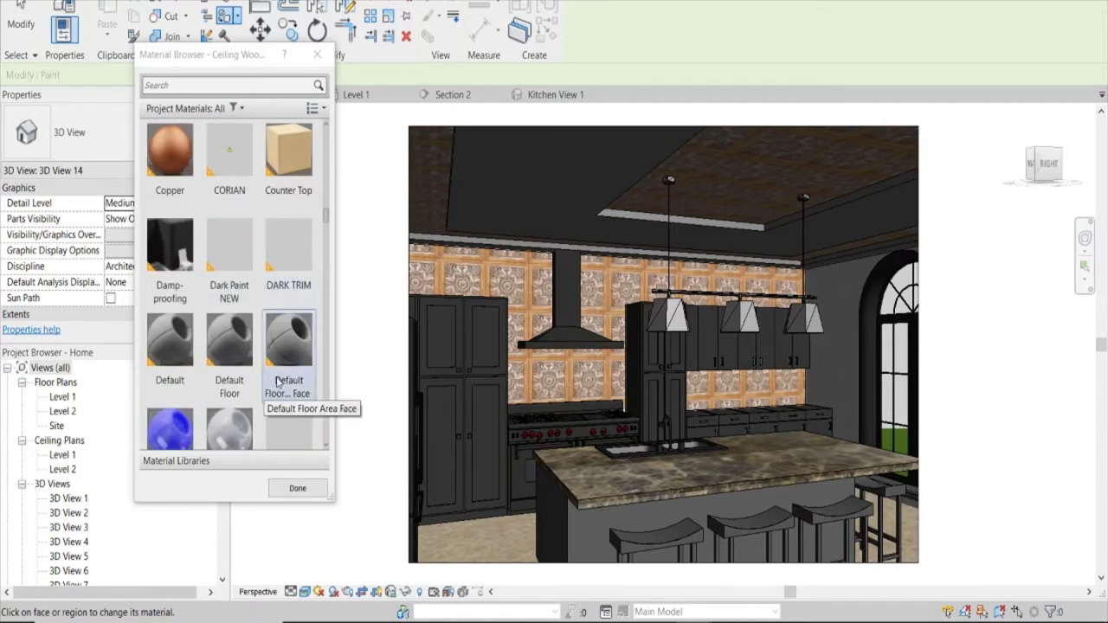
{"action": "left_click", "coordinate": [194, 344]}
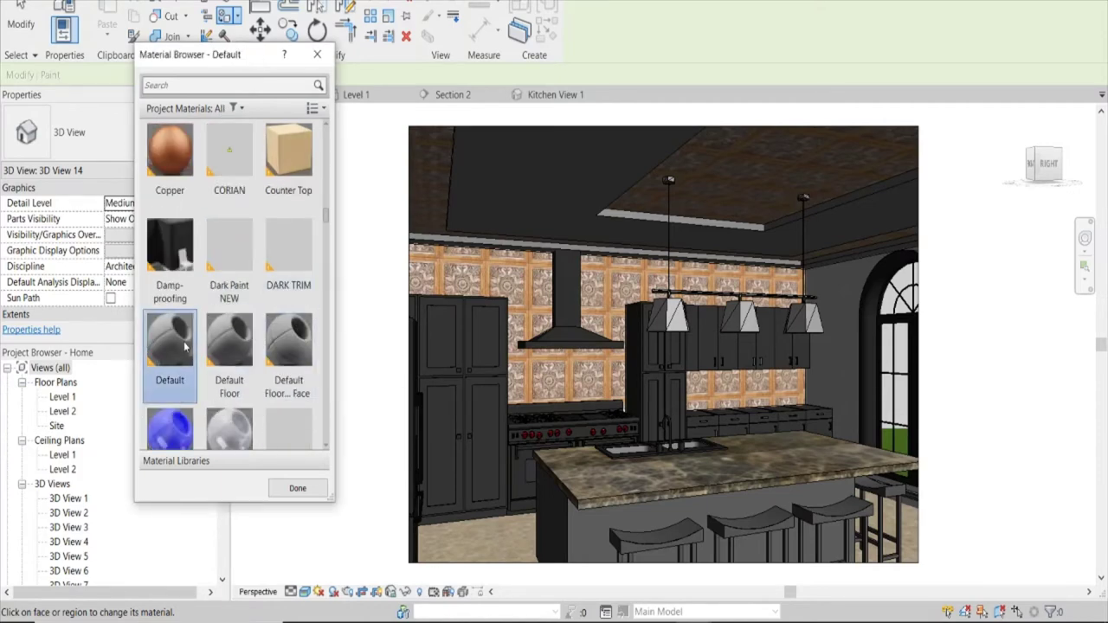
{"action": "left_click", "coordinate": [563, 190]}
{"action": "scroll", "coordinate": [286, 416], "scroll_direction": "down", "scroll_amount": 1}
{"action": "left_click", "coordinate": [295, 487]}
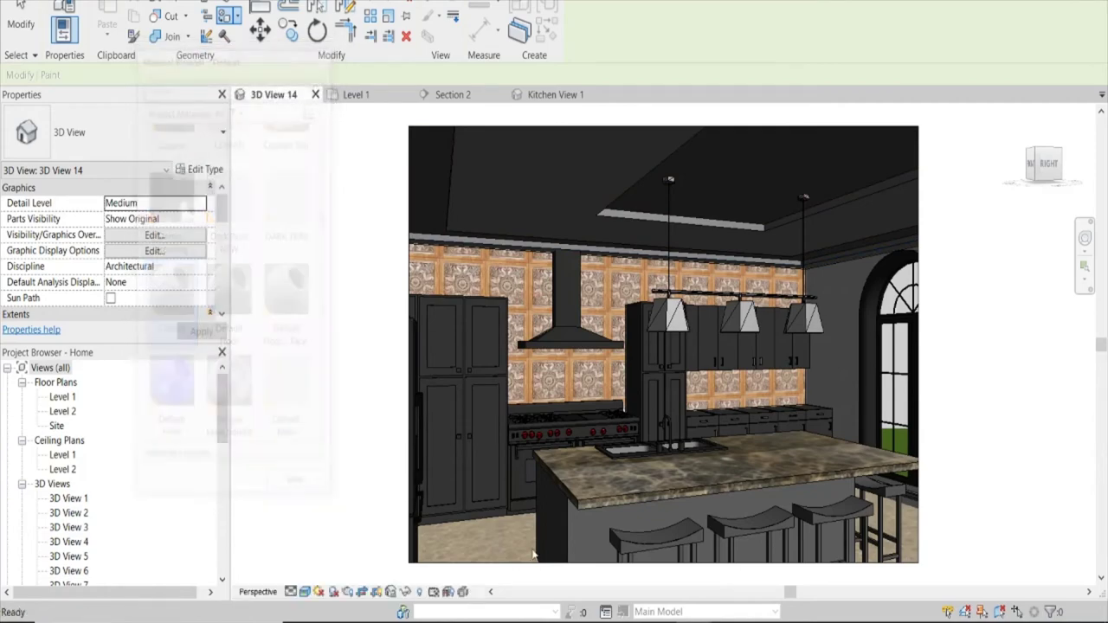
{"action": "left_click", "coordinate": [745, 554]}
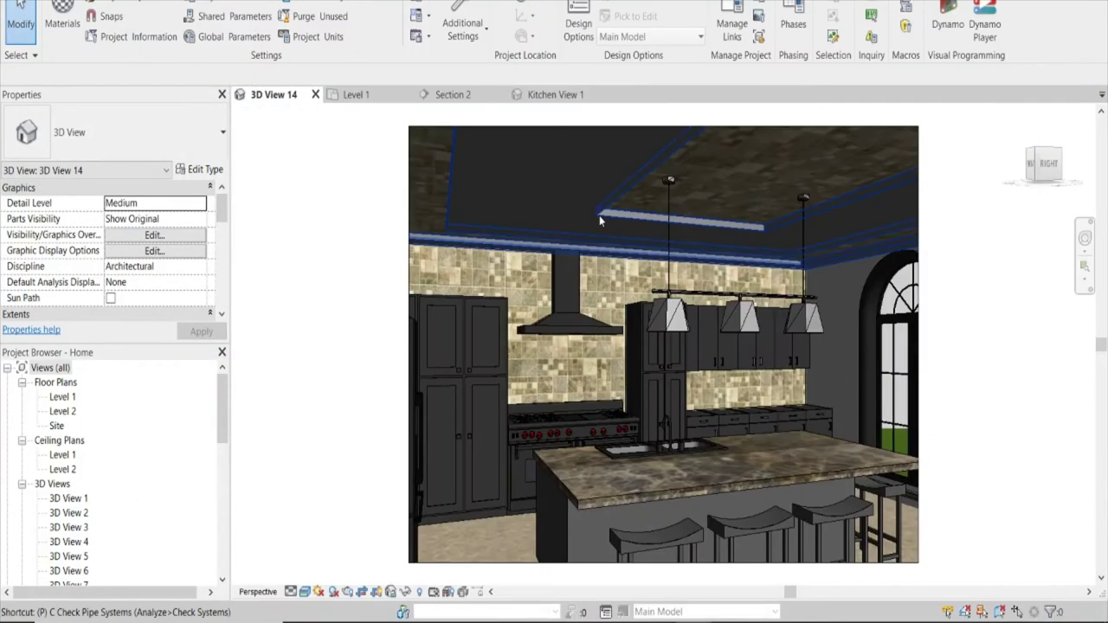
Paint the ceiling trim with the Black Magic SW material, then select the trim model.
{"action": "key", "text": "p"}
{"action": "key", "text": "t"}
{"action": "type", "text": "bla"}
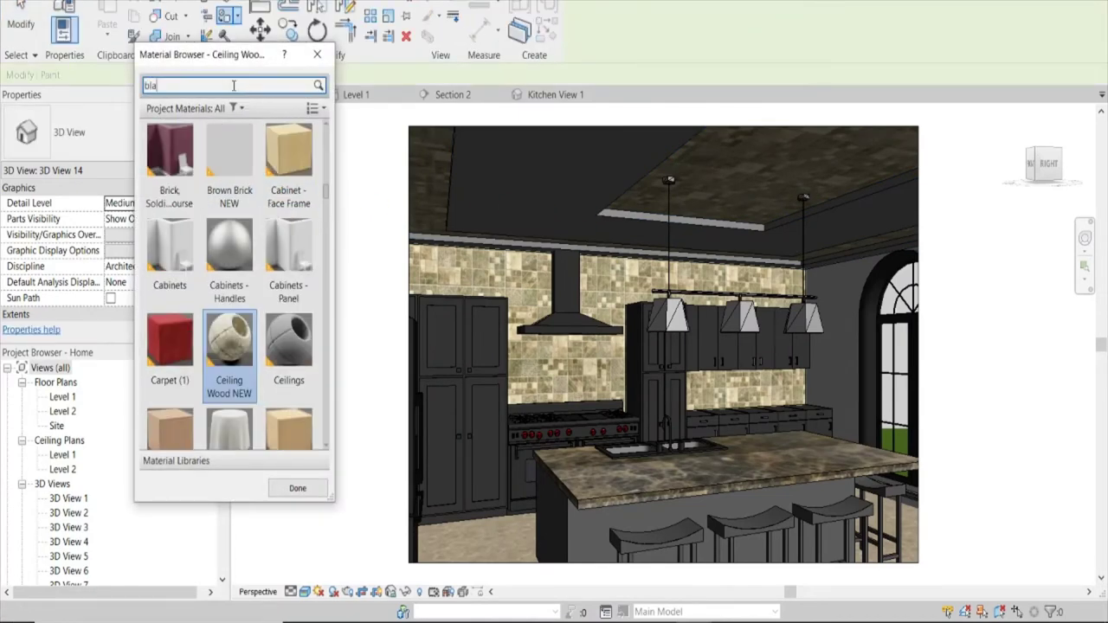
{"action": "type", "text": "ck"}
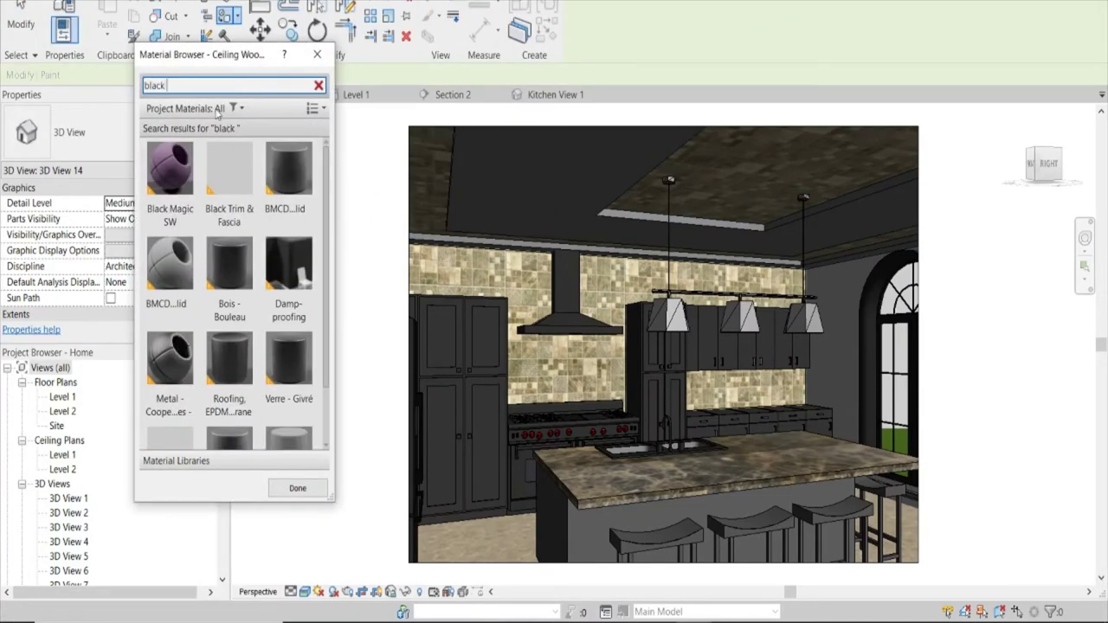
{"action": "left_click", "coordinate": [170, 173]}
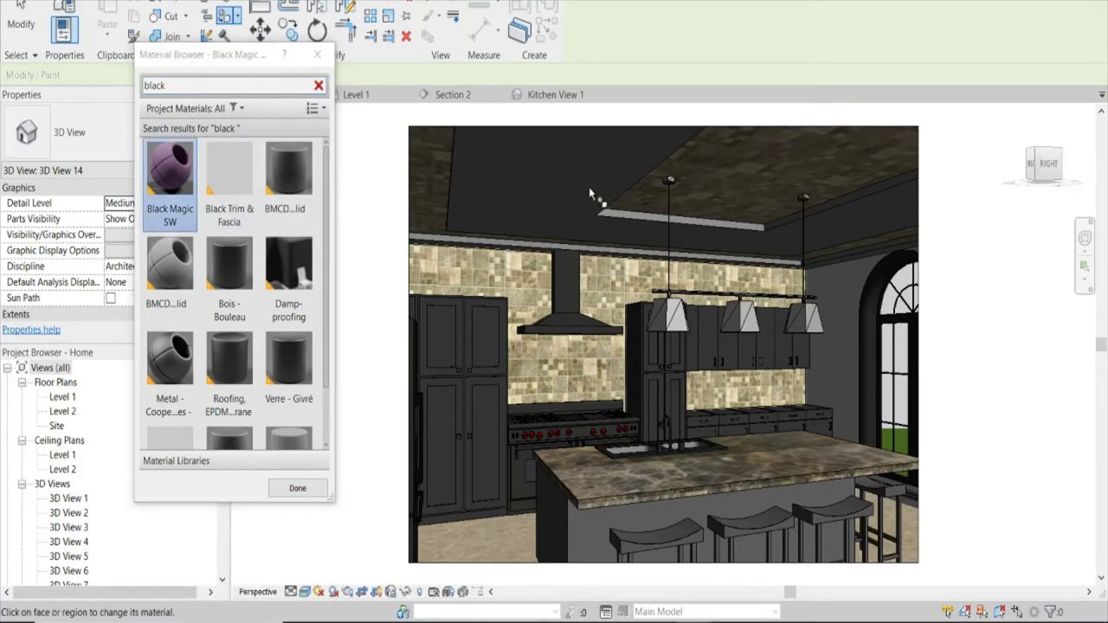
{"action": "left_click", "coordinate": [317, 54]}
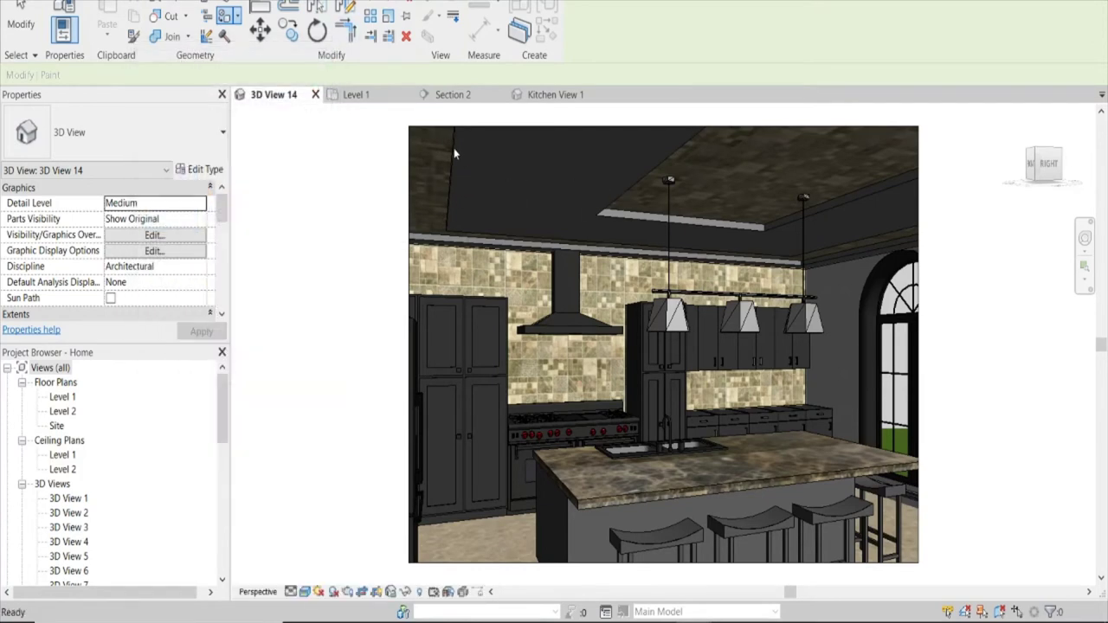
{"action": "key", "text": "Escape"}
{"action": "left_click", "coordinate": [454, 146]}
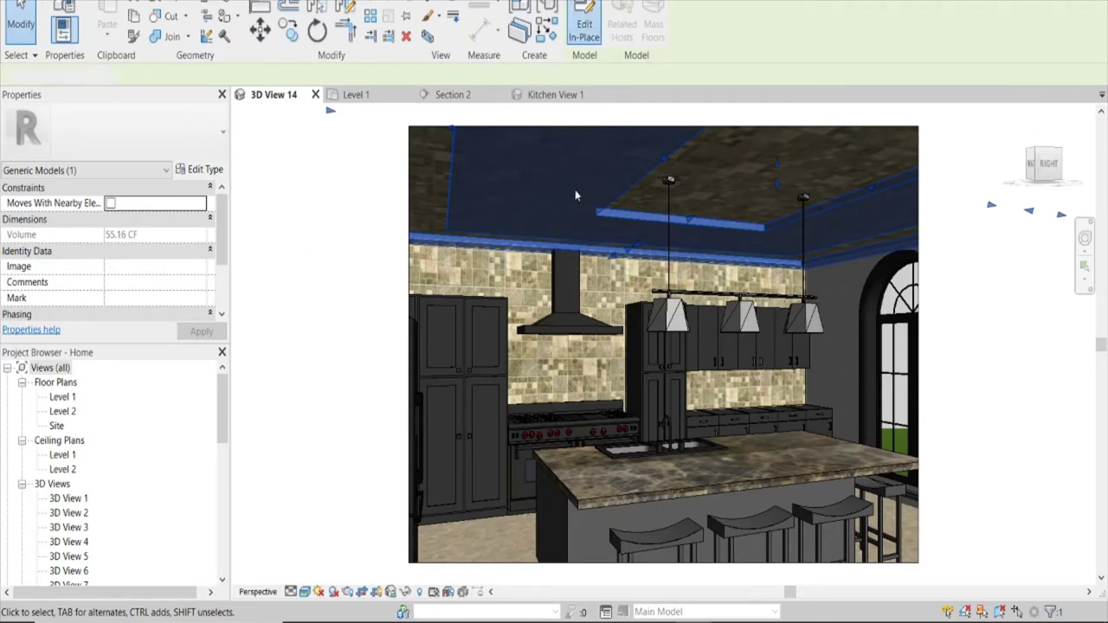
Set the trim extrusion's Material to Black Magic SW and finish the in-place model.
{"action": "left_click", "coordinate": [457, 187]}
{"action": "left_click", "coordinate": [187, 315]}
{"action": "type", "text": "black ma"}
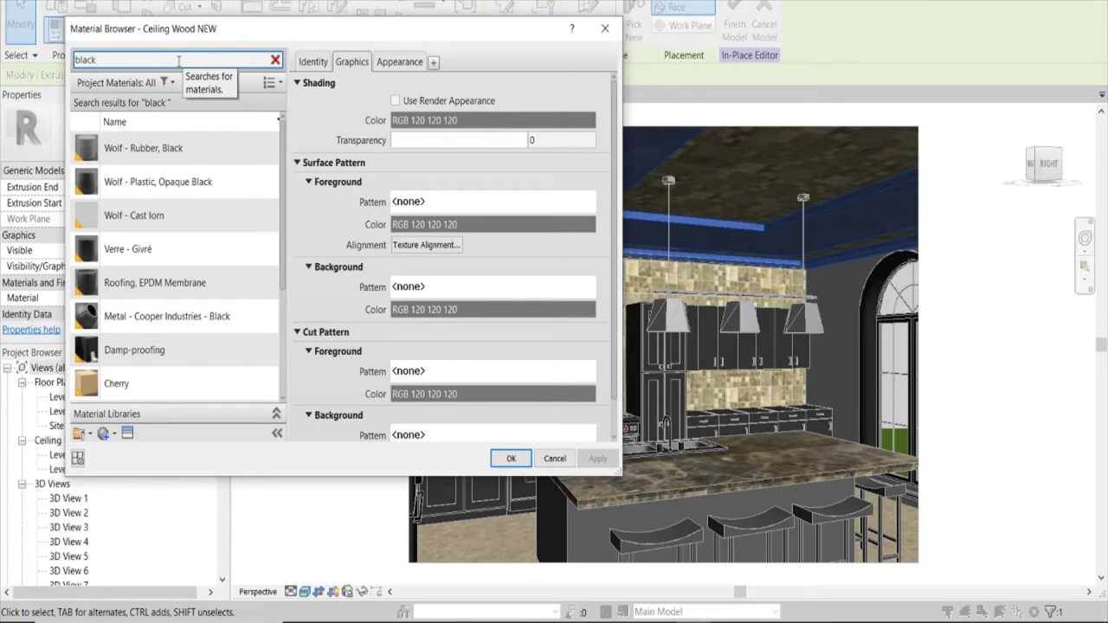
{"action": "type", "text": "gi"}
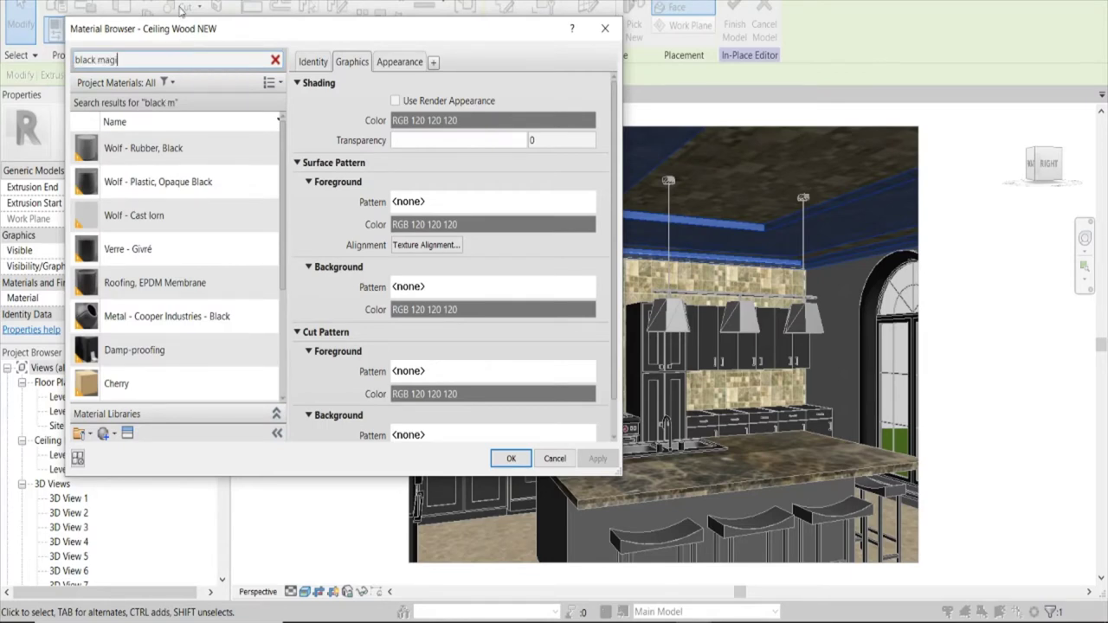
{"action": "left_click", "coordinate": [137, 149]}
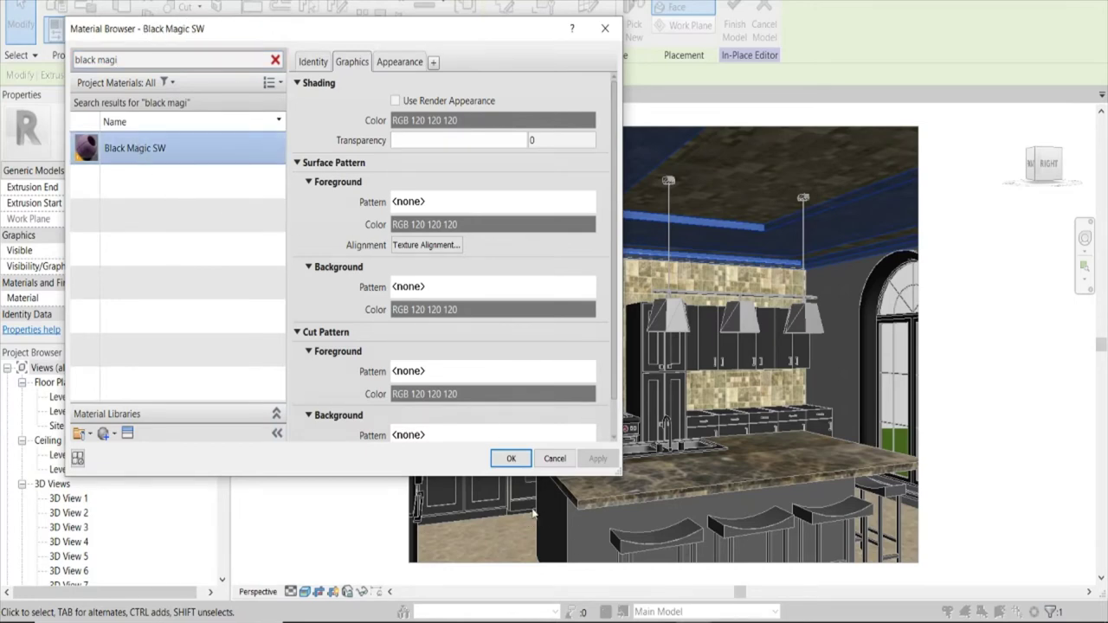
{"action": "left_click", "coordinate": [522, 456]}
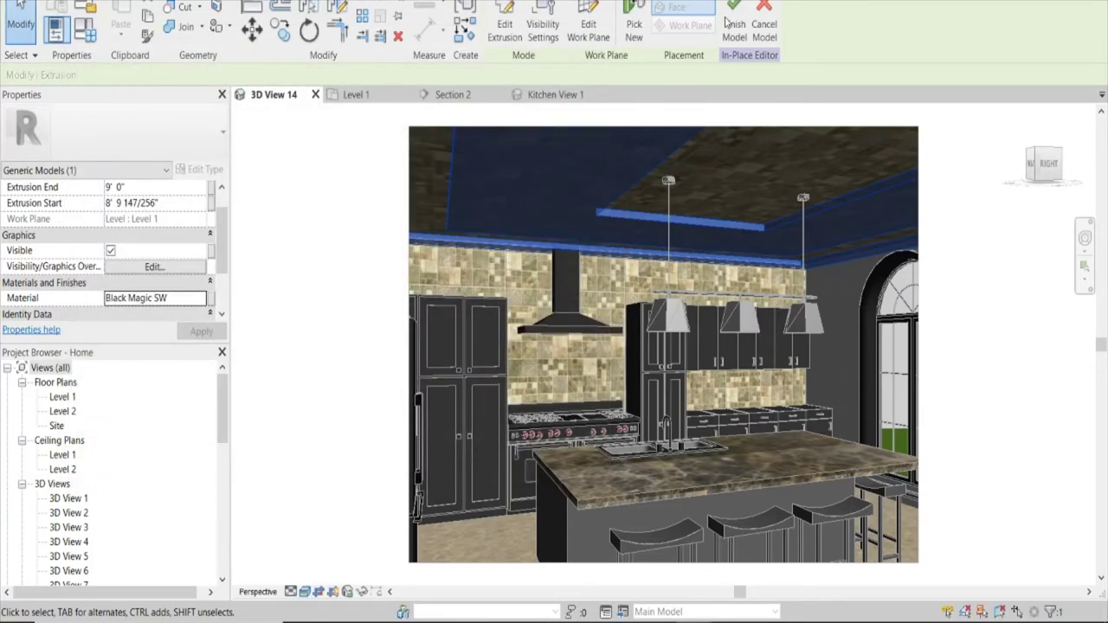
{"action": "left_click", "coordinate": [734, 27]}
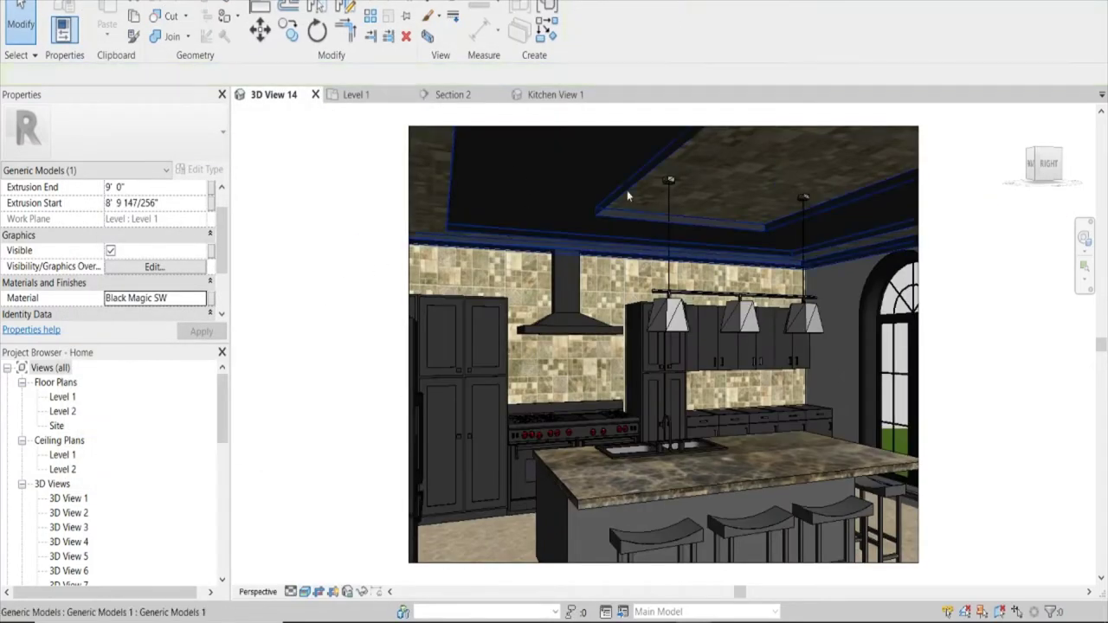
{"action": "left_click", "coordinate": [376, 311]}
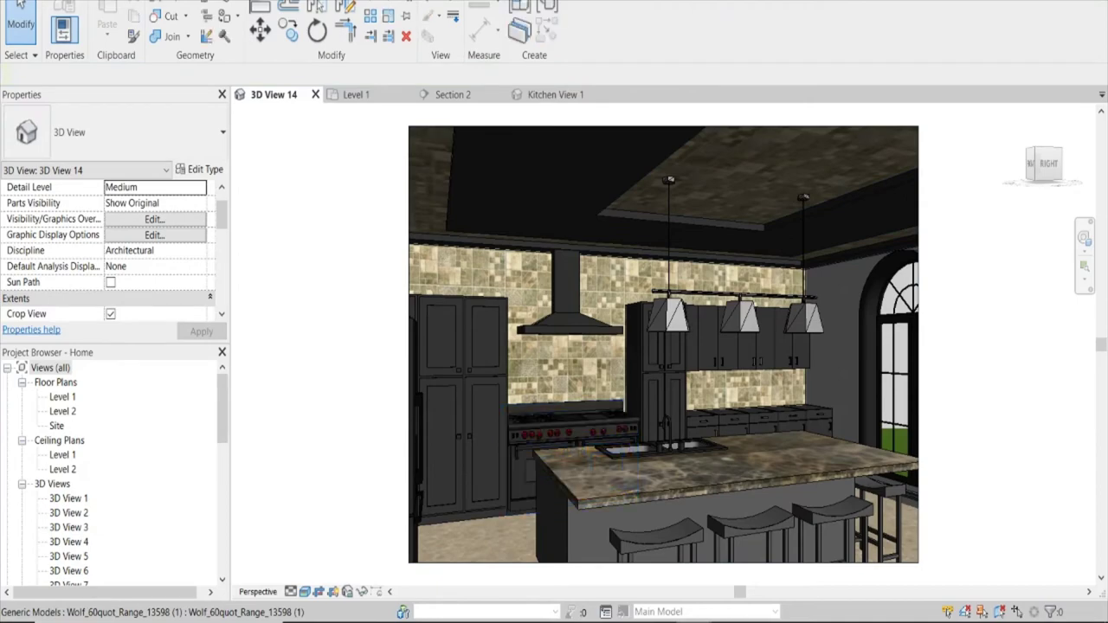
Tilt the Enscape view down, render Kitchen View 1, then minimize the render window.
{"action": "left_click", "coordinate": [761, 571]}
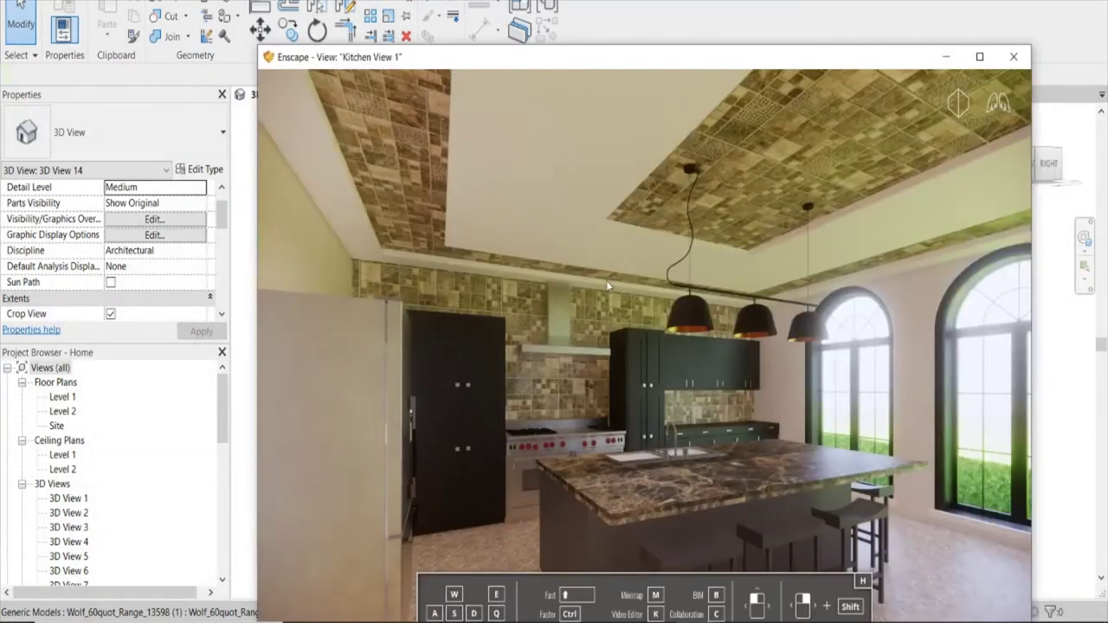
{"action": "mouse_move", "coordinate": [606, 280]}
{"action": "left_mouse_down"}
{"action": "mouse_move", "coordinate": [605, 363]}
{"action": "mouse_move", "coordinate": [606, 294]}
{"action": "mouse_move", "coordinate": [641, 295]}
{"action": "mouse_move", "coordinate": [604, 297]}
{"action": "left_mouse_up"}
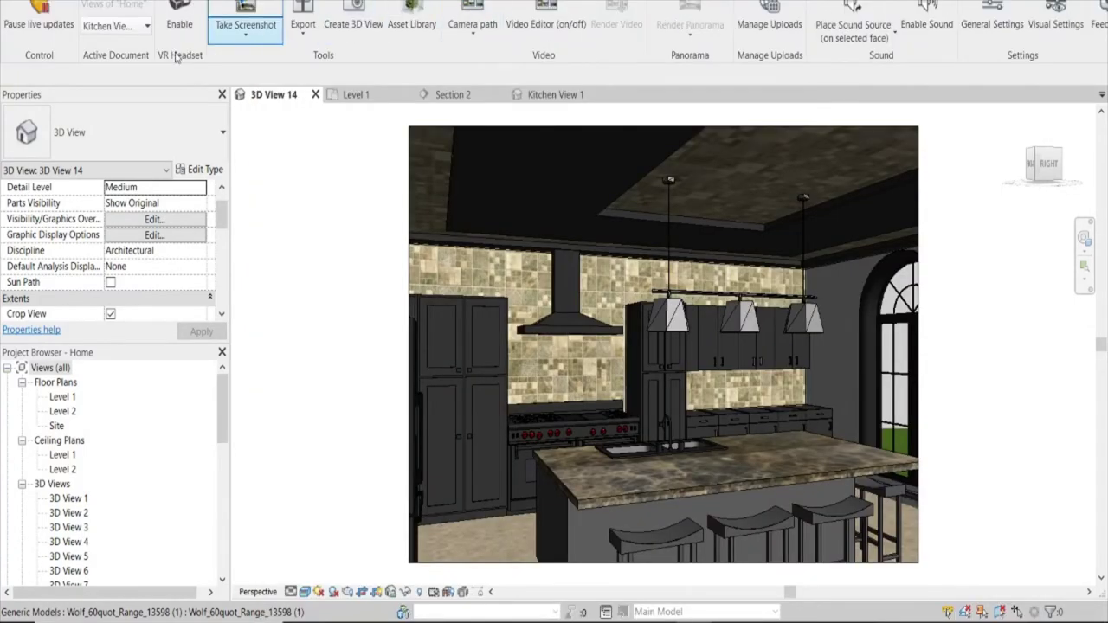
{"action": "left_click", "coordinate": [147, 27]}
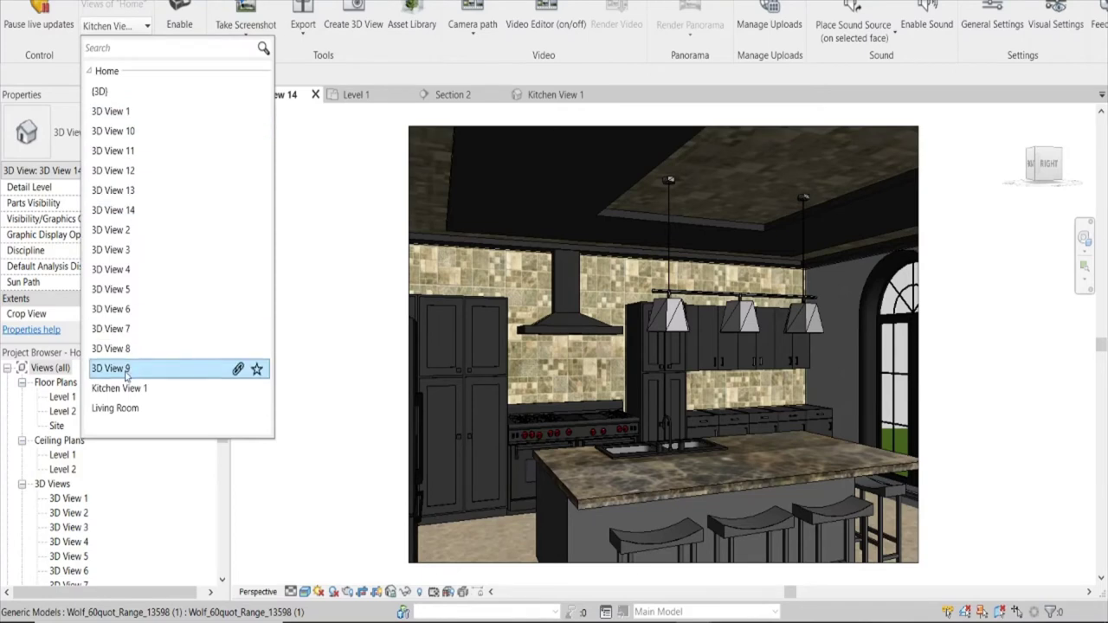
{"action": "left_click", "coordinate": [138, 388]}
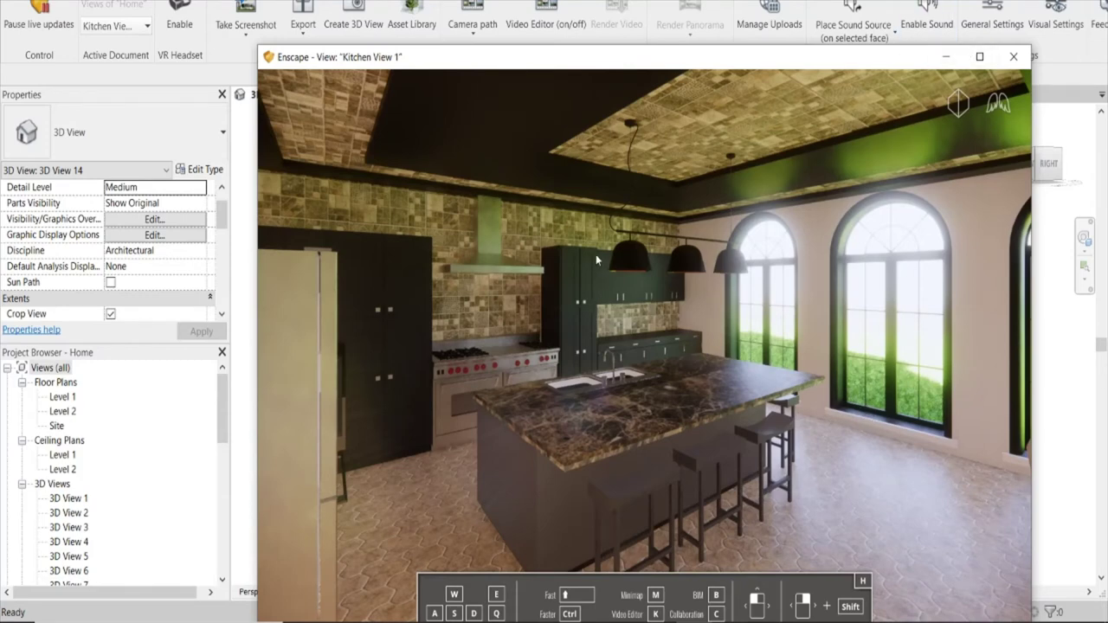
{"action": "left_click", "coordinate": [943, 61]}
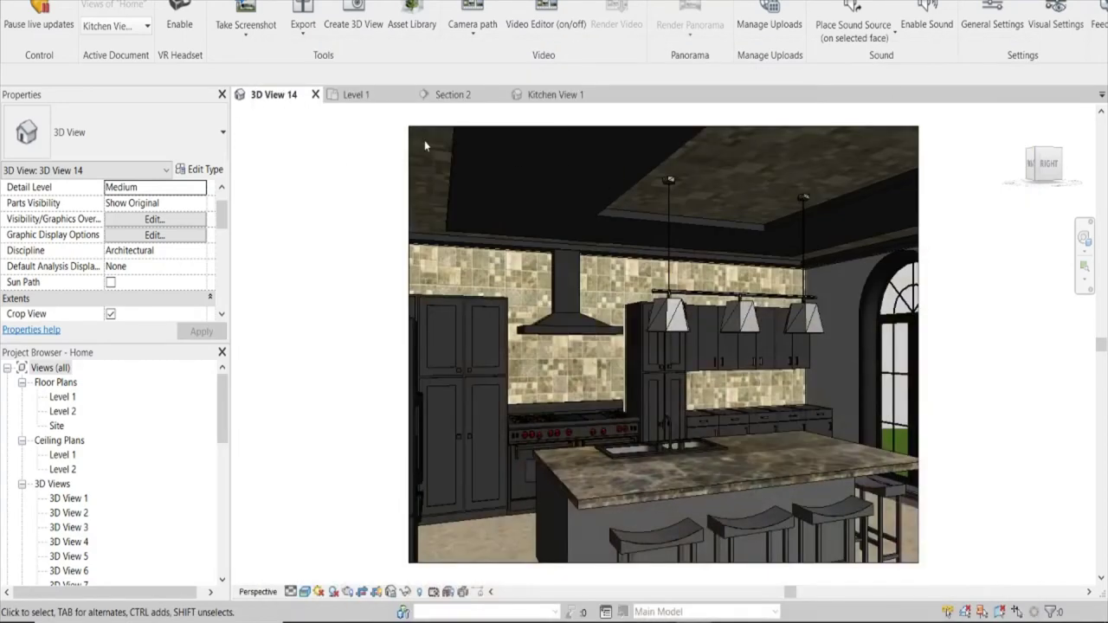
From the Enscape Asset Library's Lighting category, place Ceiling Lamp 07 beside the island on Level 1.
{"action": "left_click", "coordinate": [356, 94]}
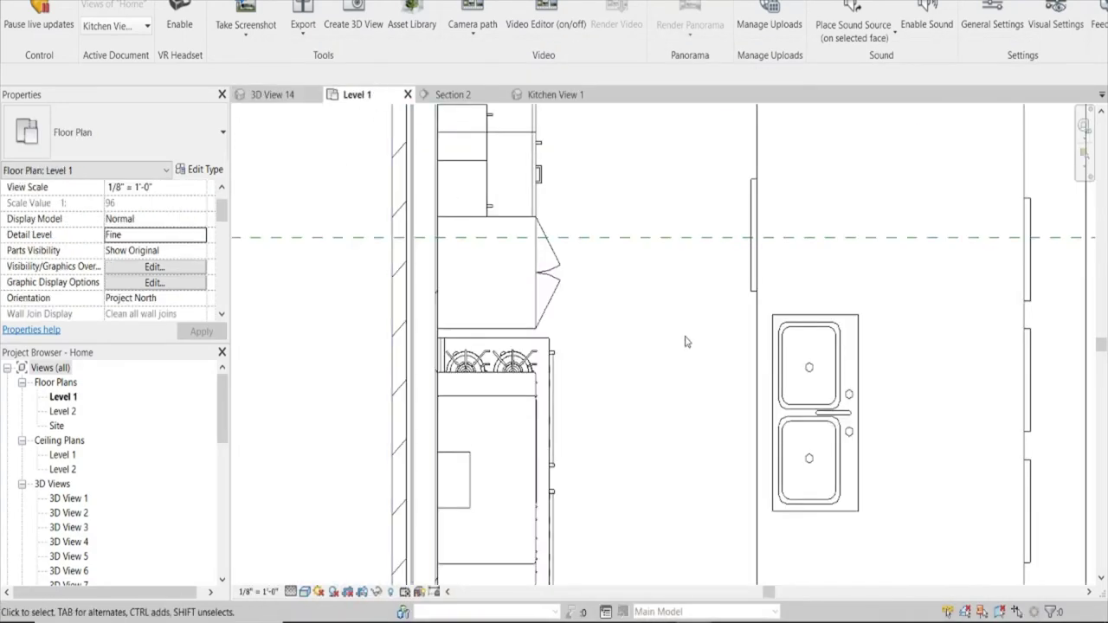
{"action": "scroll", "coordinate": [685, 342], "scroll_direction": "down", "scroll_amount": 2}
{"action": "scroll", "coordinate": [685, 342], "scroll_direction": "down", "scroll_amount": 2}
{"action": "scroll", "coordinate": [685, 346], "scroll_direction": "down", "scroll_amount": 2}
{"action": "scroll", "coordinate": [685, 357], "scroll_direction": "down", "scroll_amount": 2}
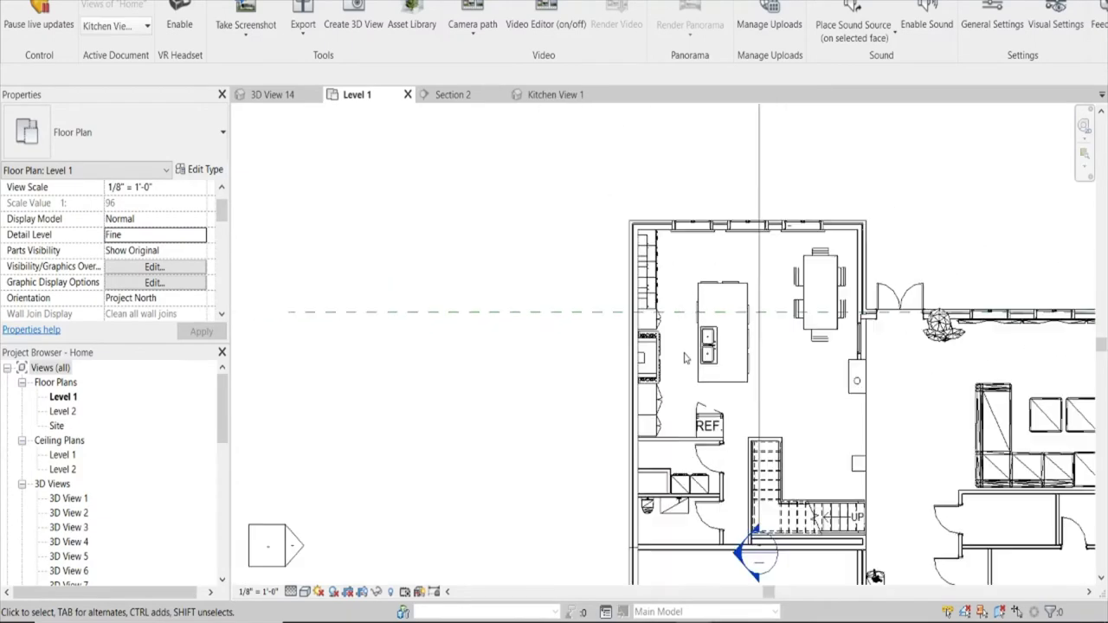
{"action": "scroll", "coordinate": [685, 357], "scroll_direction": "up", "scroll_amount": 2}
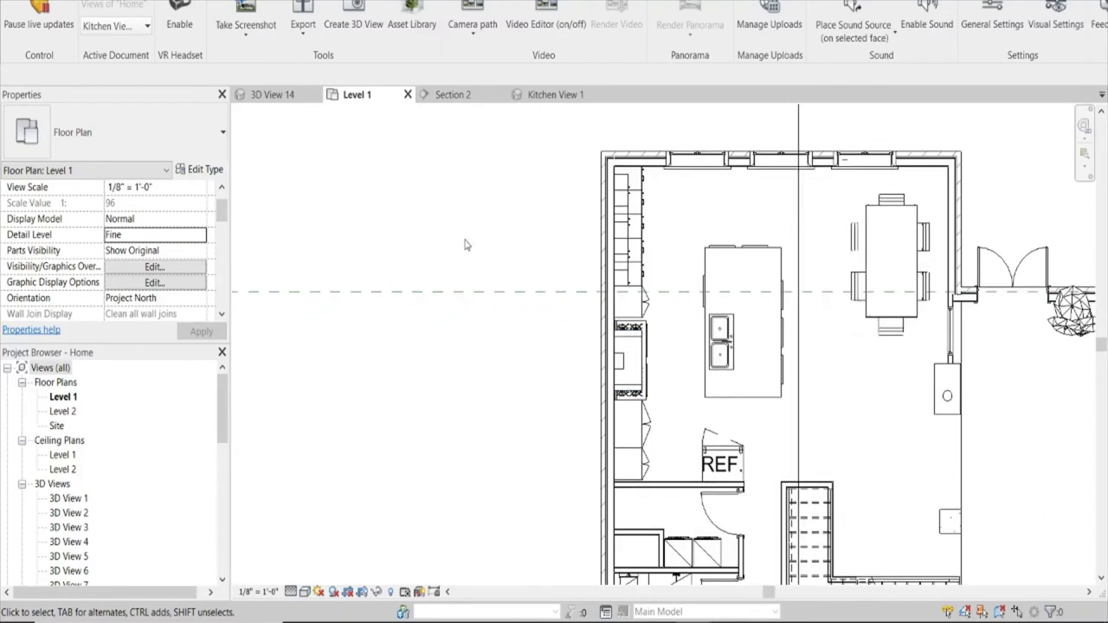
{"action": "scroll", "coordinate": [465, 232], "scroll_direction": "down", "scroll_amount": 1}
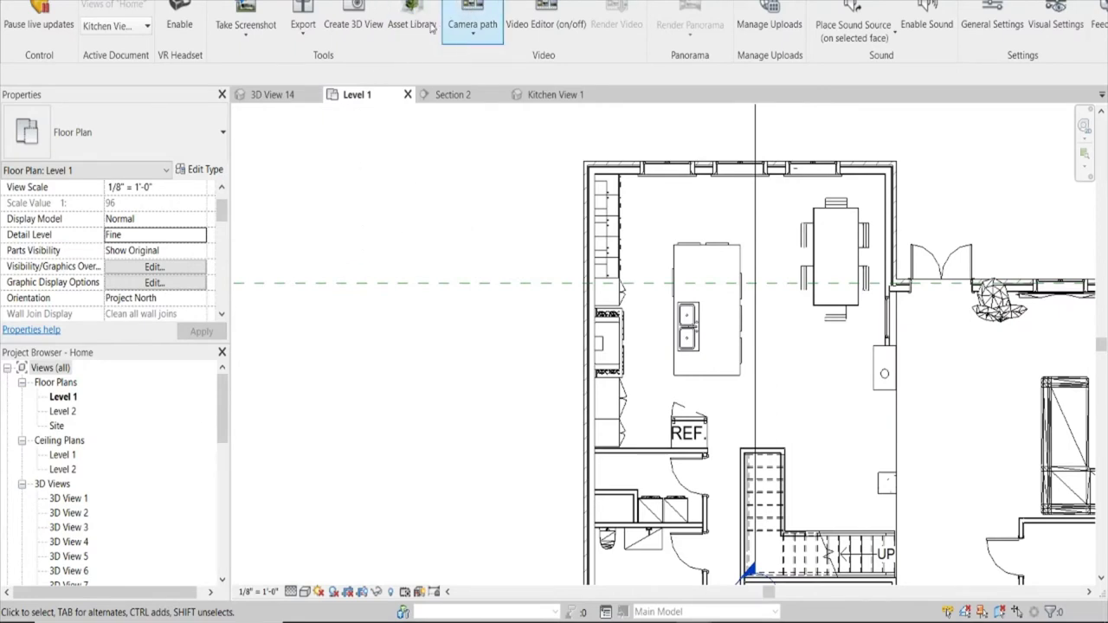
{"action": "left_click", "coordinate": [408, 9]}
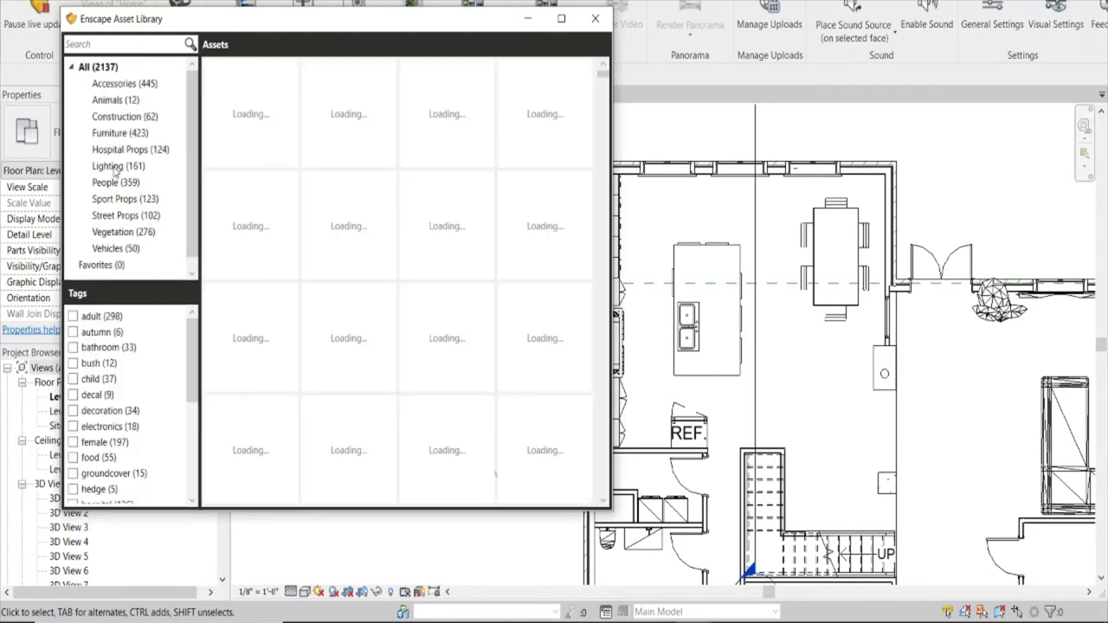
{"action": "left_click", "coordinate": [114, 166]}
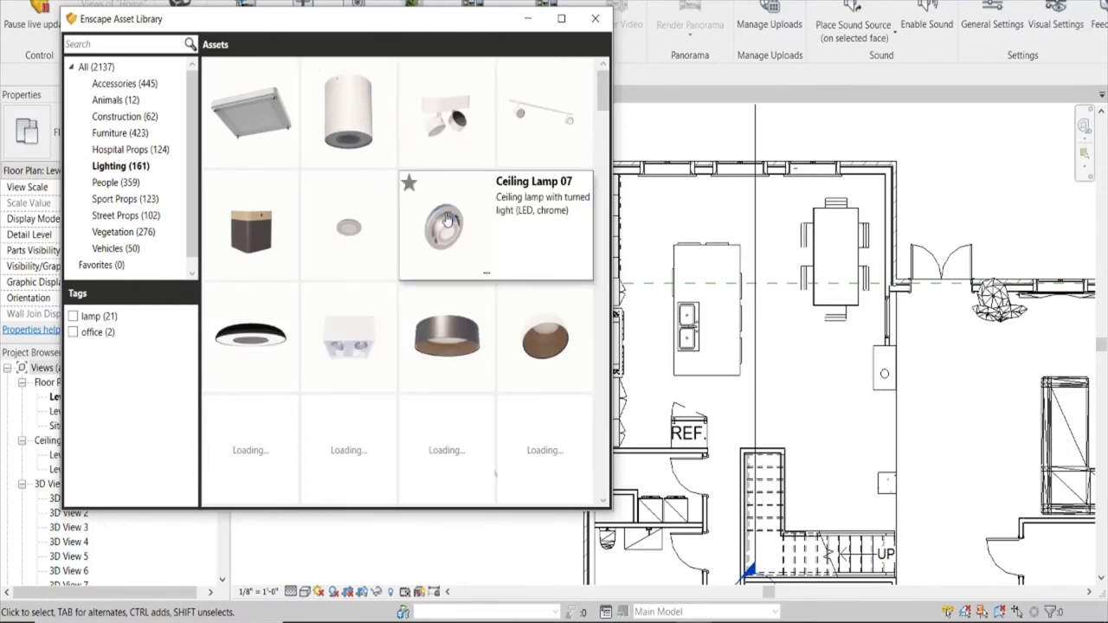
{"action": "left_click", "coordinate": [444, 221]}
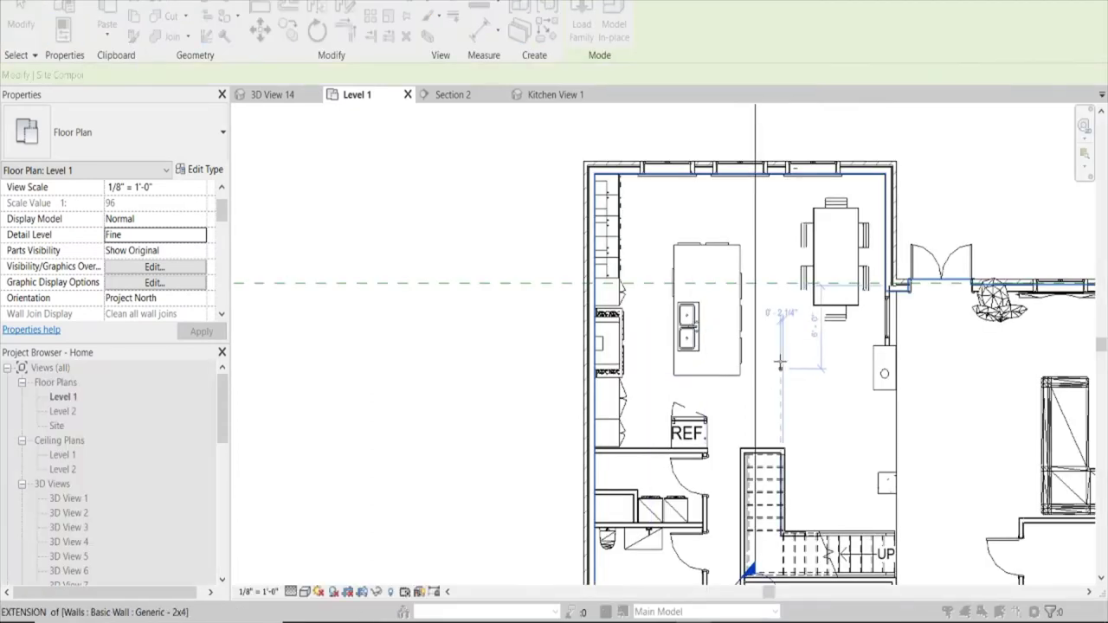
{"action": "left_click", "coordinate": [782, 354]}
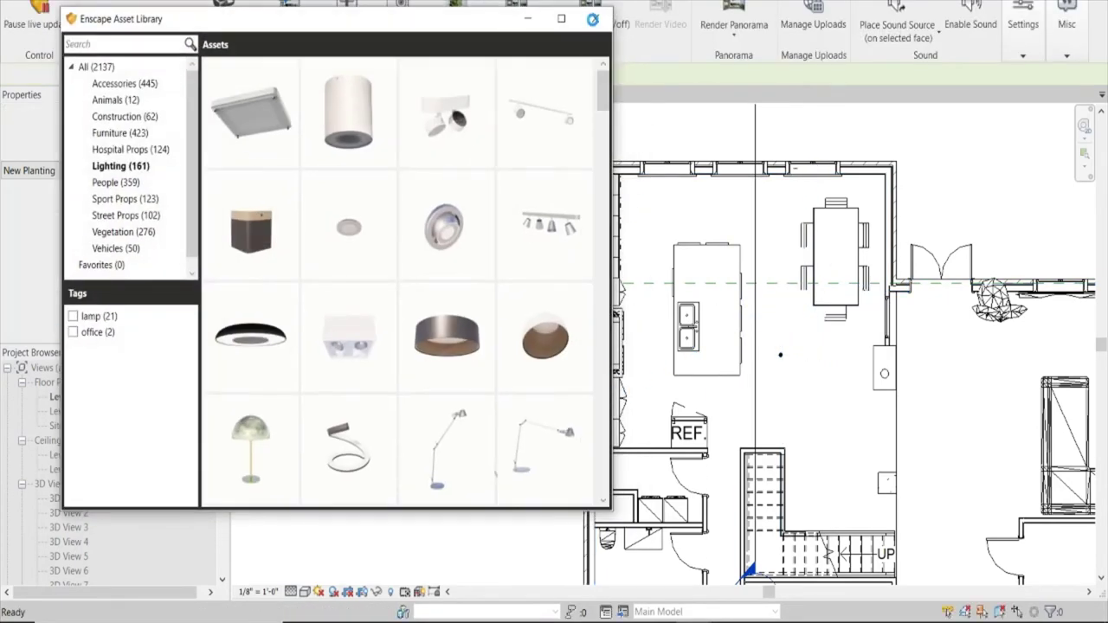
{"action": "left_click", "coordinate": [592, 19]}
{"action": "left_click", "coordinate": [268, 97]}
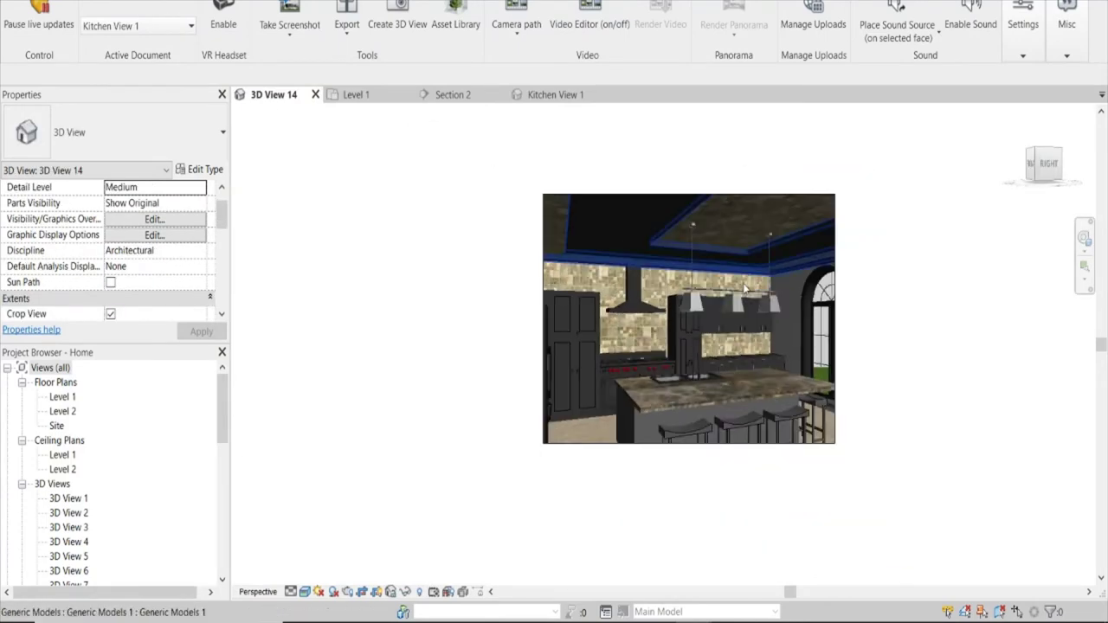
Shift the section line on Level 1 so Section 2 cuts through the new lamp.
{"action": "scroll", "coordinate": [745, 288], "scroll_direction": "down", "scroll_amount": 1}
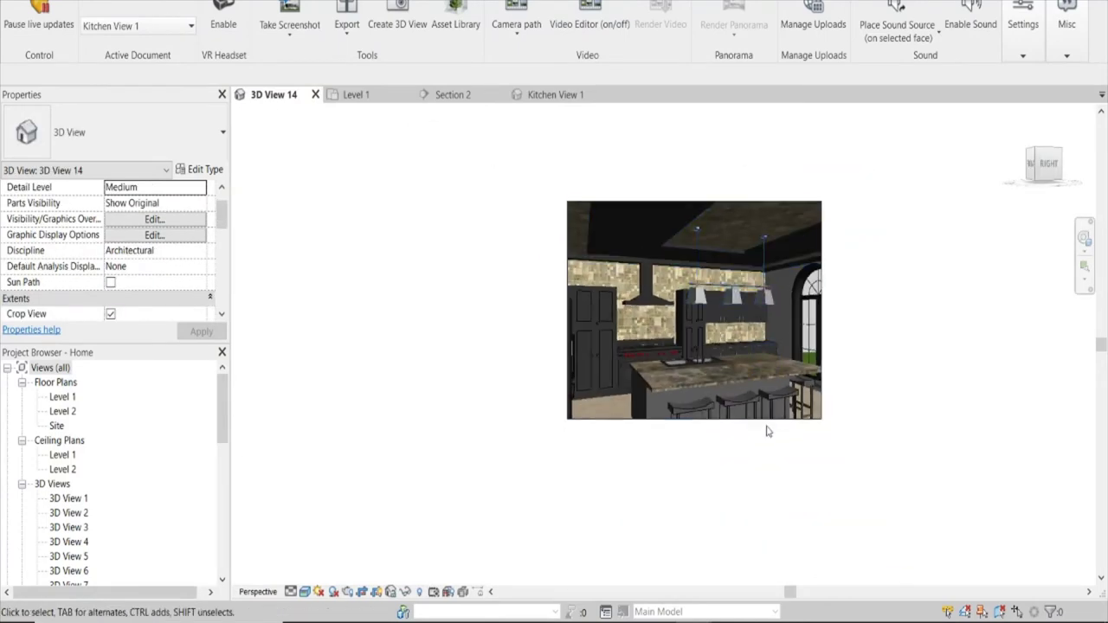
{"action": "left_click", "coordinate": [466, 95]}
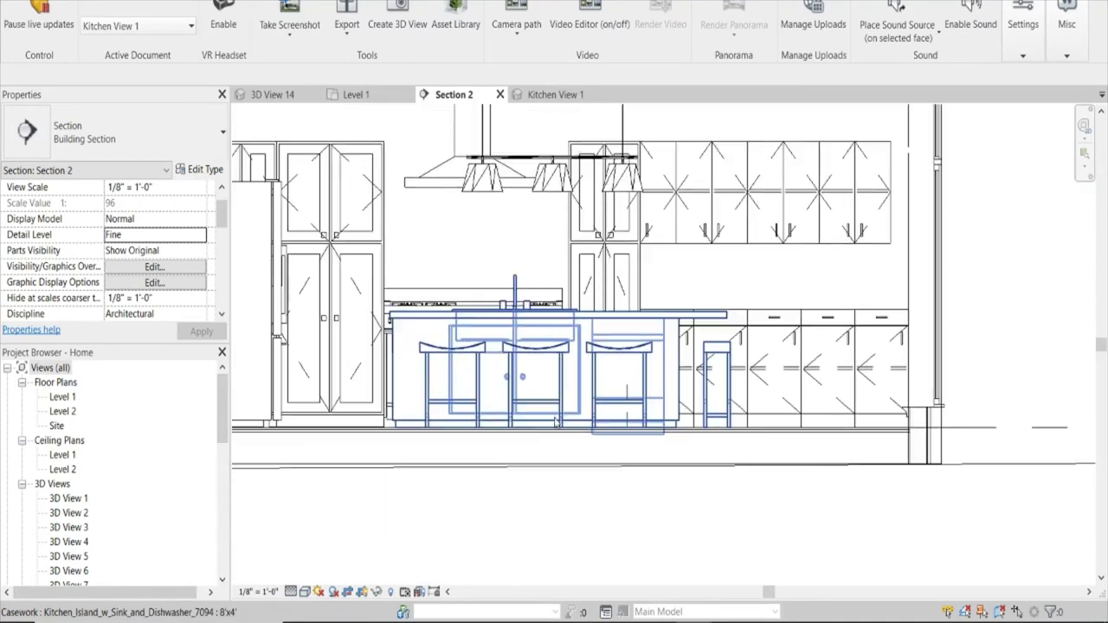
{"action": "scroll", "coordinate": [555, 422], "scroll_direction": "up", "scroll_amount": 2}
{"action": "scroll", "coordinate": [555, 422], "scroll_direction": "down", "scroll_amount": 2}
{"action": "left_click", "coordinate": [376, 97]}
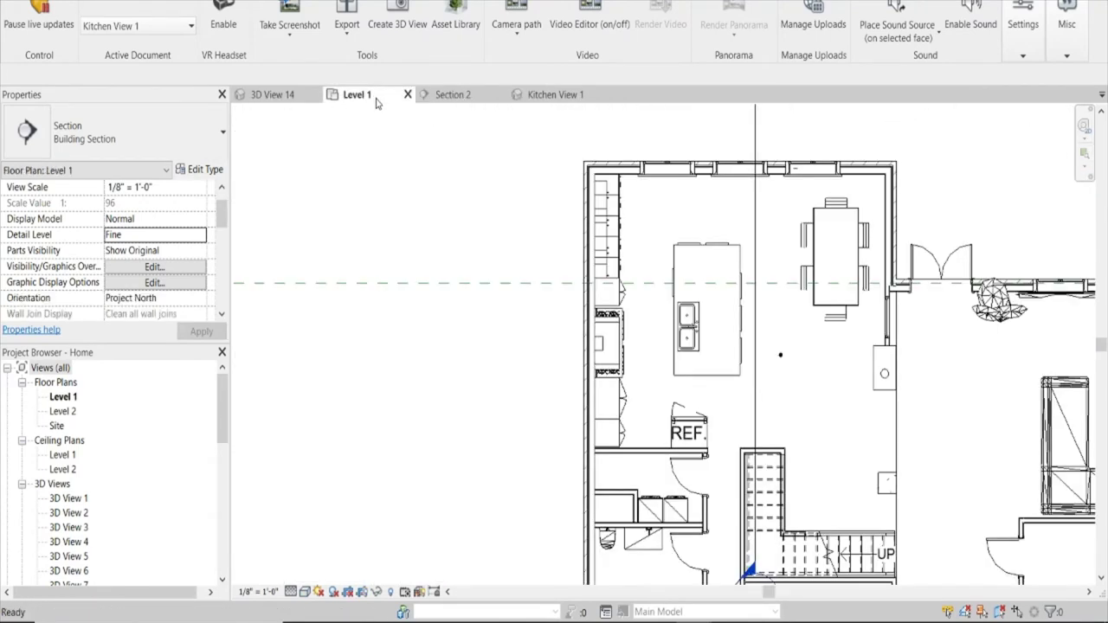
{"action": "left_click", "coordinate": [753, 228]}
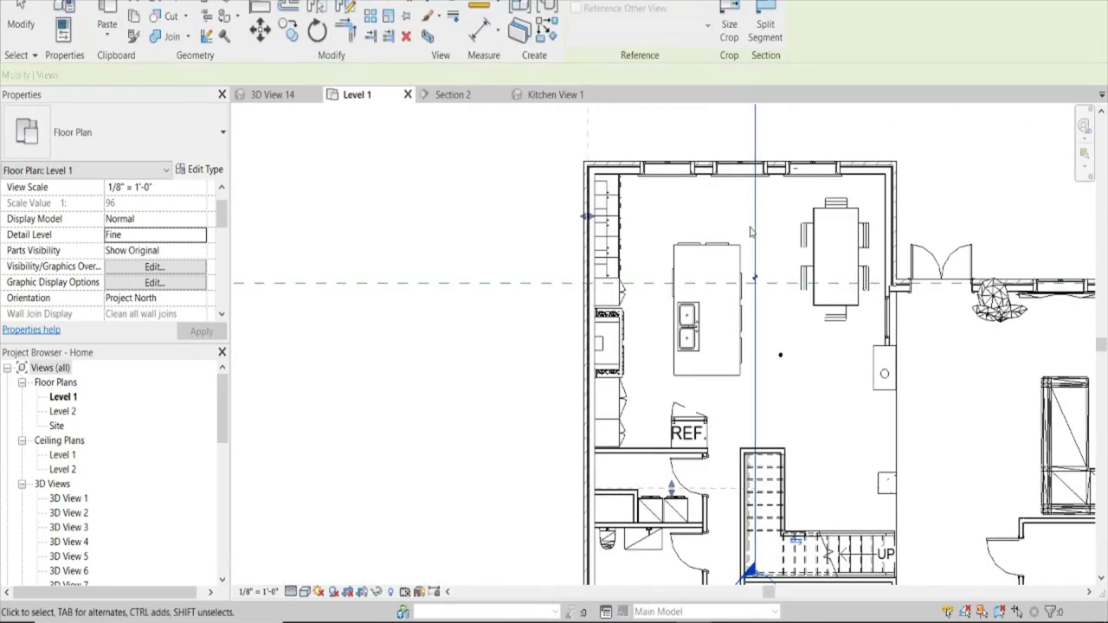
{"action": "left_click_drag", "start_coordinate": [754, 229], "coordinate": [786, 229]}
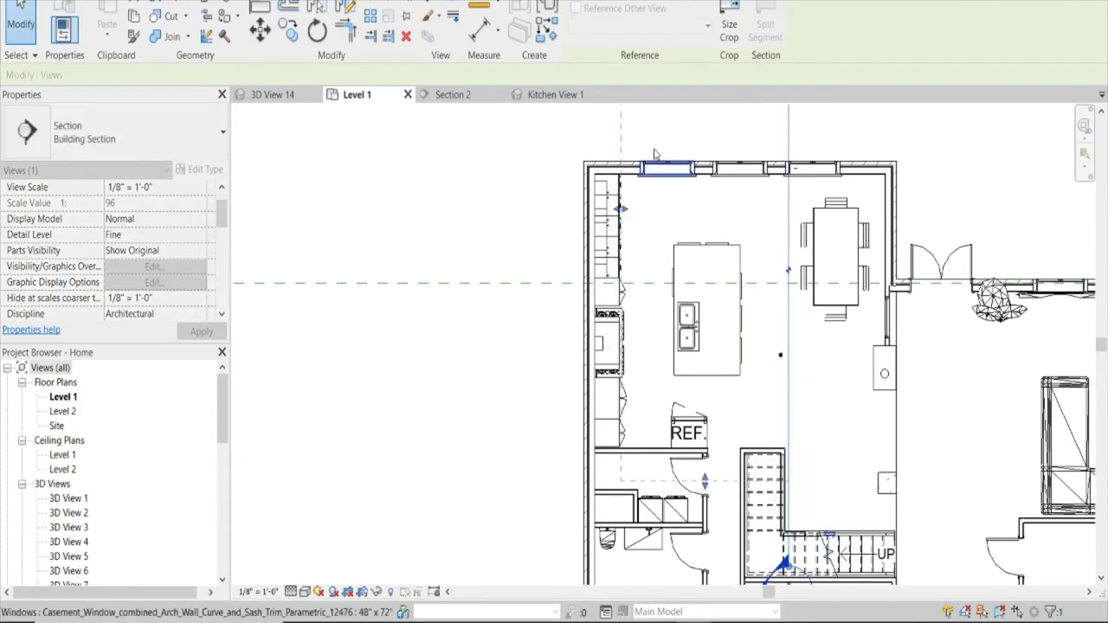
In Section 2, select the new ceiling lamp sitting at floor level.
{"action": "left_click", "coordinate": [459, 100]}
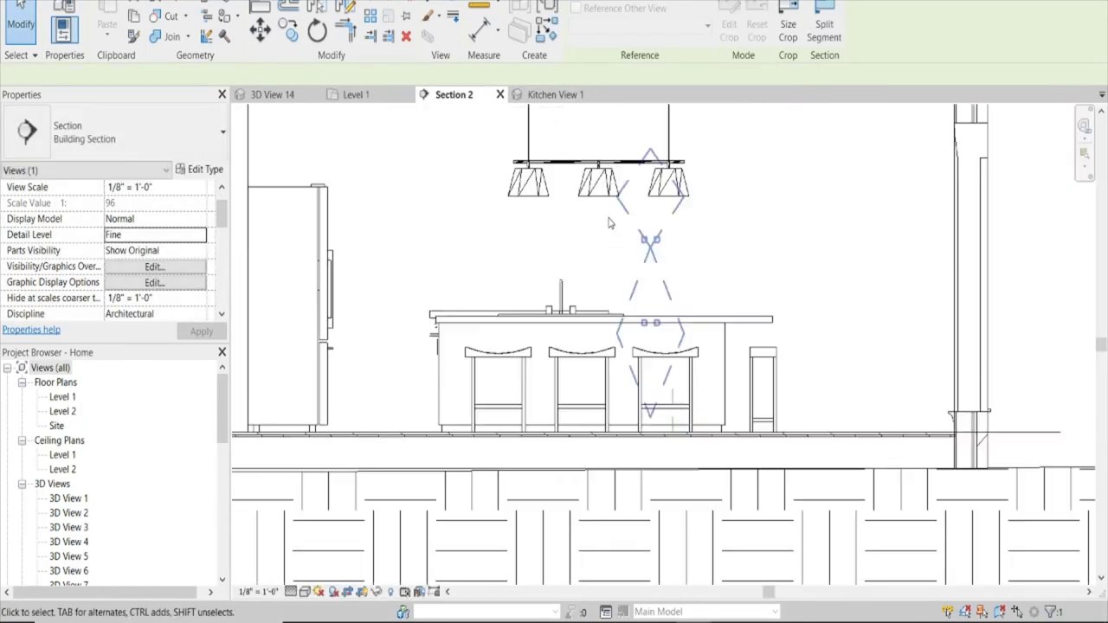
{"action": "scroll", "coordinate": [575, 435], "scroll_direction": "down", "scroll_amount": 2}
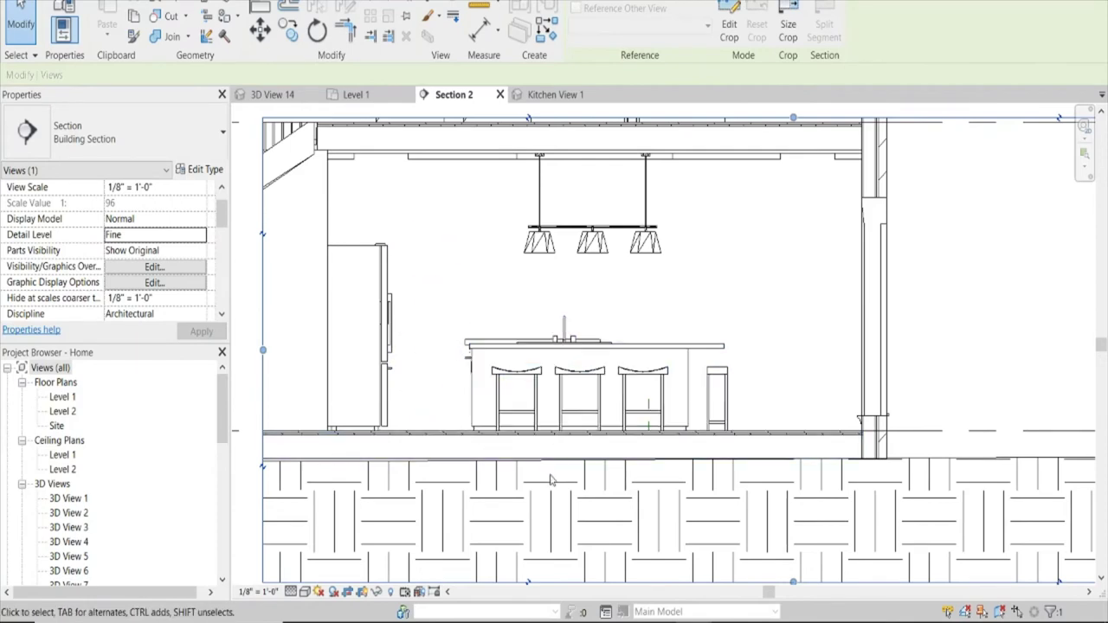
{"action": "scroll", "coordinate": [548, 398], "scroll_direction": "down", "scroll_amount": 2}
{"action": "left_click", "coordinate": [838, 347]}
{"action": "scroll", "coordinate": [533, 416], "scroll_direction": "up", "scroll_amount": 3}
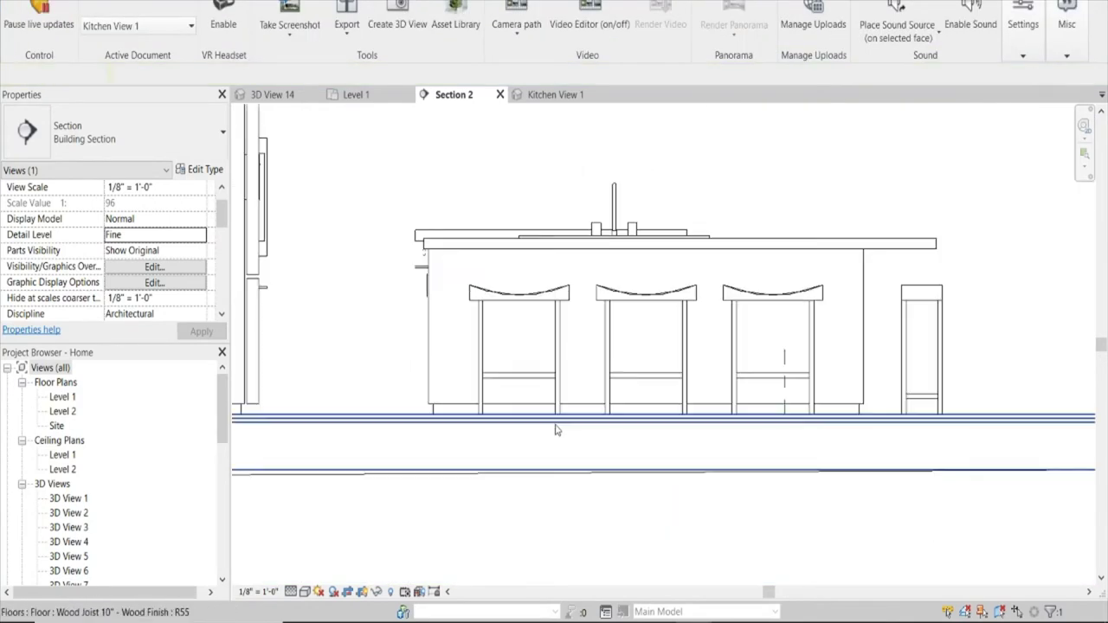
{"action": "left_click", "coordinate": [533, 416]}
{"action": "scroll", "coordinate": [536, 442], "scroll_direction": "up", "scroll_amount": 2}
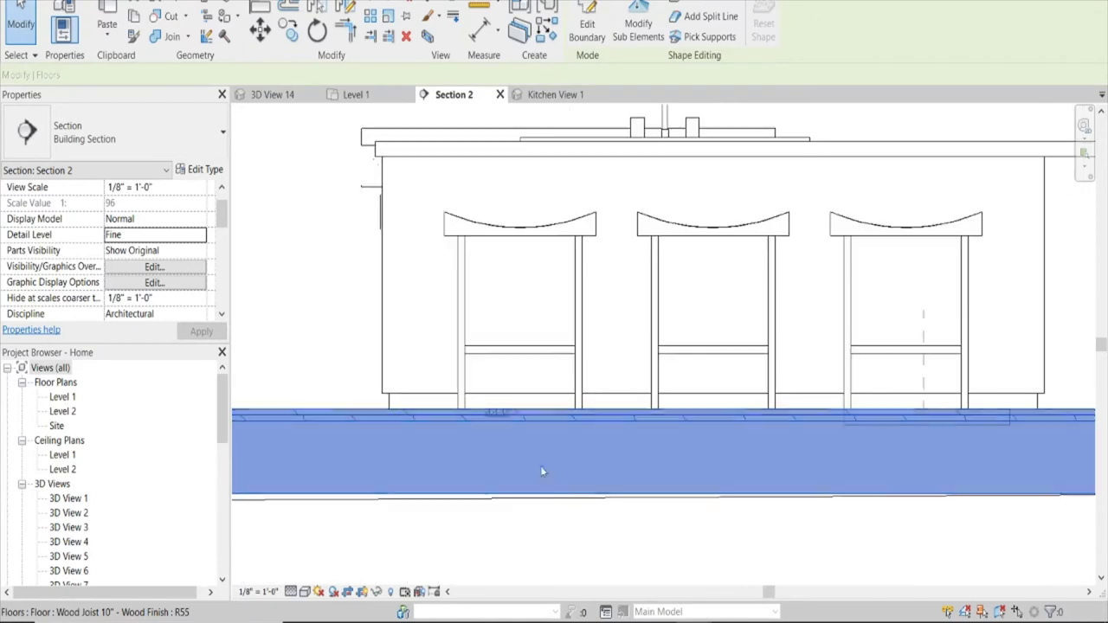
{"action": "scroll", "coordinate": [540, 466], "scroll_direction": "up", "scroll_amount": 1}
{"action": "scroll", "coordinate": [528, 398], "scroll_direction": "up", "scroll_amount": 1}
{"action": "left_click", "coordinate": [517, 332]}
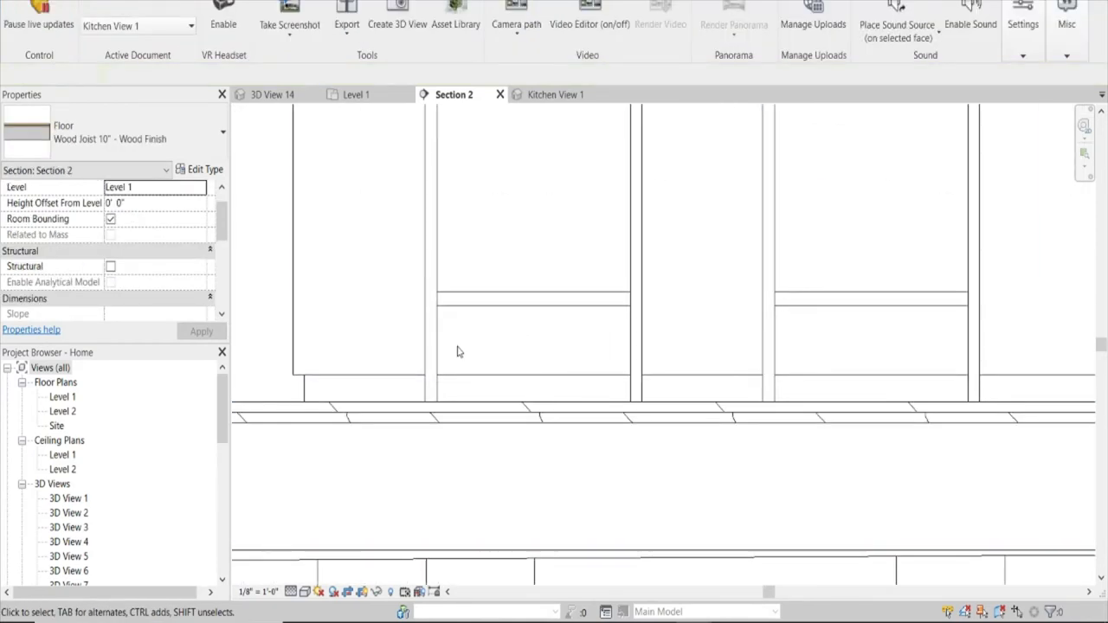
{"action": "left_click_drag", "start_coordinate": [456, 343], "coordinate": [531, 454]}
Move the lamp up from the floor to the ceiling beam in Section 2.
{"action": "scroll", "coordinate": [531, 451], "scroll_direction": "down", "scroll_amount": 2}
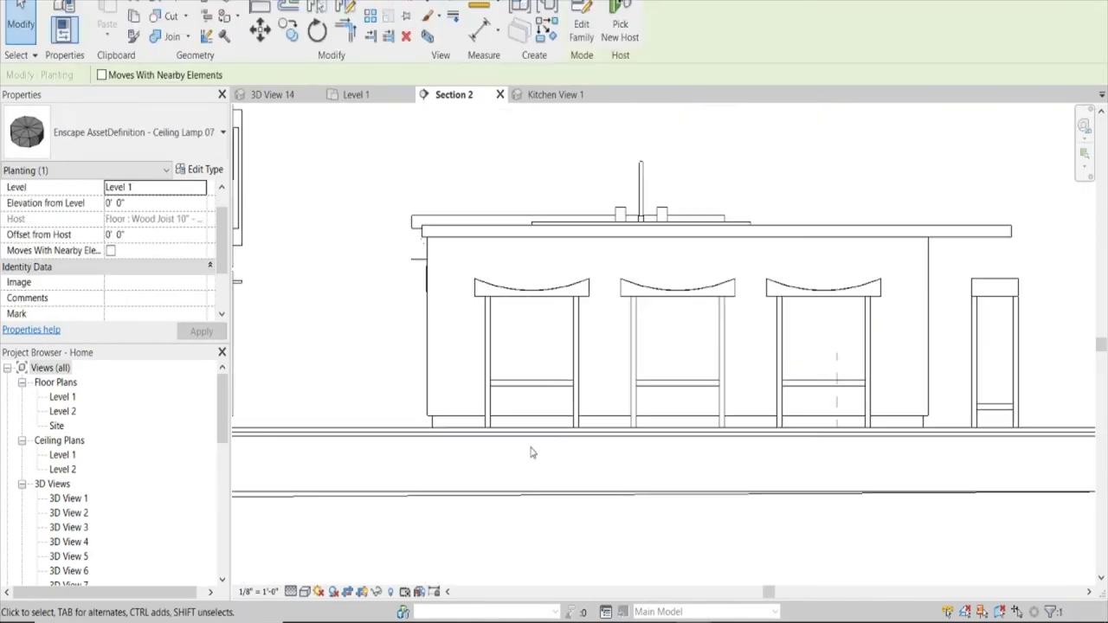
{"action": "scroll", "coordinate": [532, 452], "scroll_direction": "down", "scroll_amount": 1}
{"action": "scroll", "coordinate": [532, 452], "scroll_direction": "down", "scroll_amount": 2}
{"action": "scroll", "coordinate": [531, 452], "scroll_direction": "down", "scroll_amount": 1}
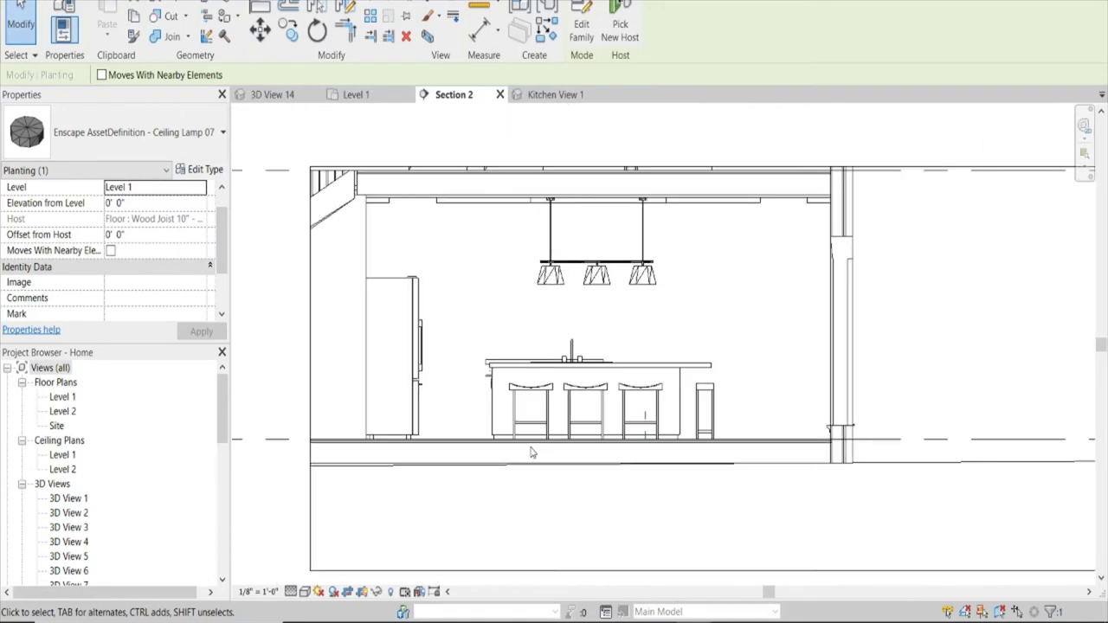
{"action": "scroll", "coordinate": [531, 452], "scroll_direction": "up", "scroll_amount": 1}
{"action": "left_click", "coordinate": [271, 36]}
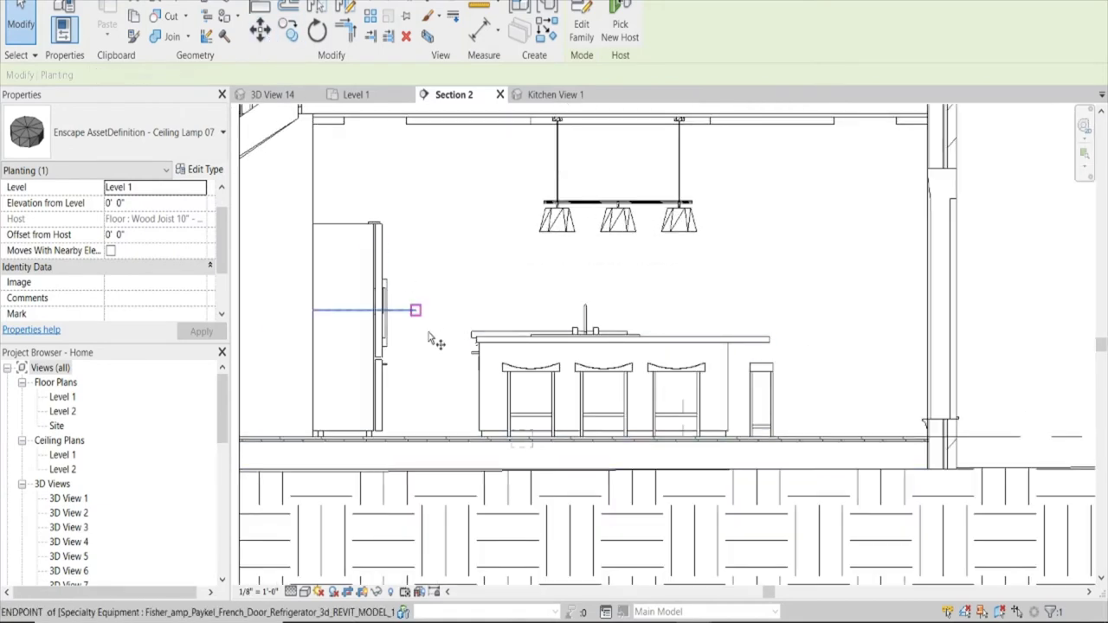
{"action": "left_click", "coordinate": [434, 381]}
{"action": "left_click", "coordinate": [439, 239]}
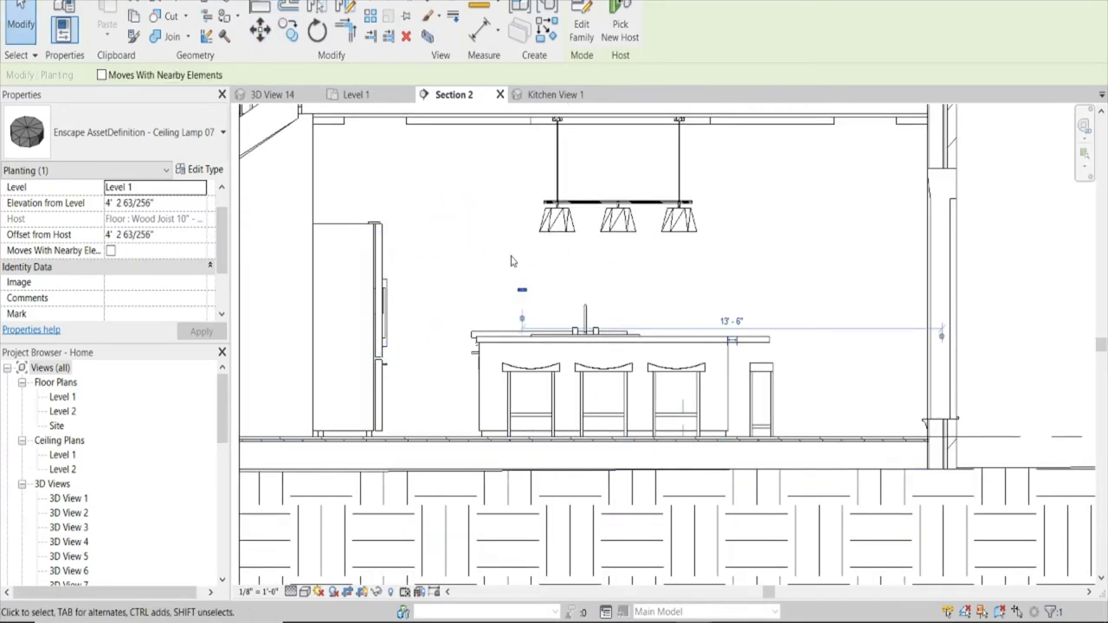
{"action": "scroll", "coordinate": [510, 257], "scroll_direction": "up", "scroll_amount": 2}
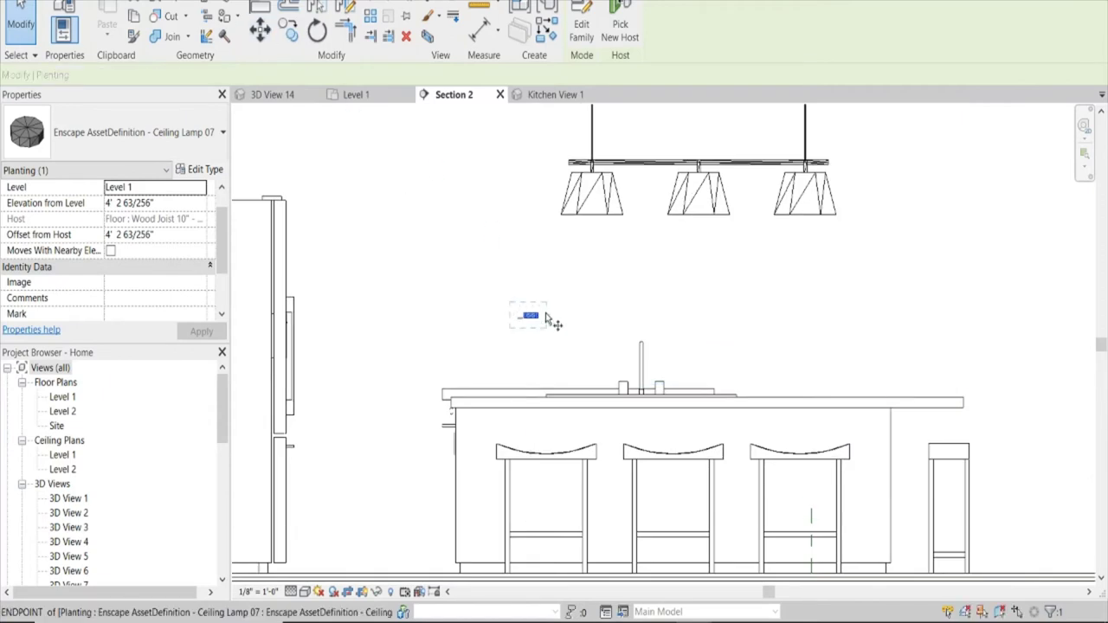
{"action": "scroll", "coordinate": [545, 318], "scroll_direction": "up", "scroll_amount": 2}
{"action": "left_click", "coordinate": [538, 315]}
{"action": "scroll", "coordinate": [527, 309], "scroll_direction": "down", "scroll_amount": 3}
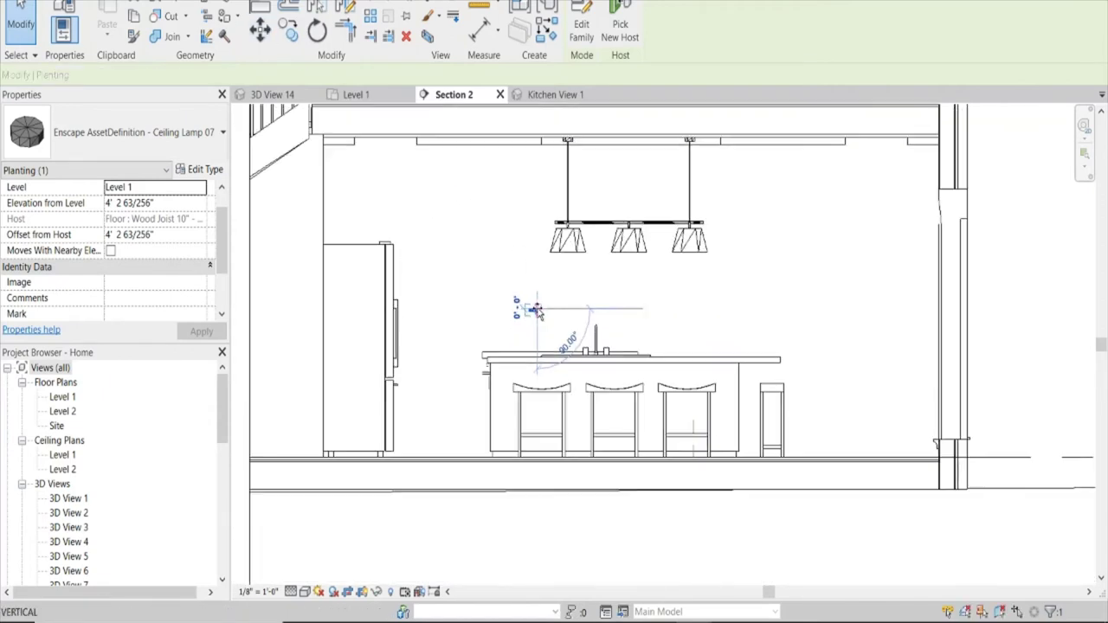
{"action": "scroll", "coordinate": [525, 302], "scroll_direction": "down", "scroll_amount": 1}
{"action": "scroll", "coordinate": [478, 189], "scroll_direction": "up", "scroll_amount": 2}
{"action": "scroll", "coordinate": [459, 178], "scroll_direction": "up", "scroll_amount": 2}
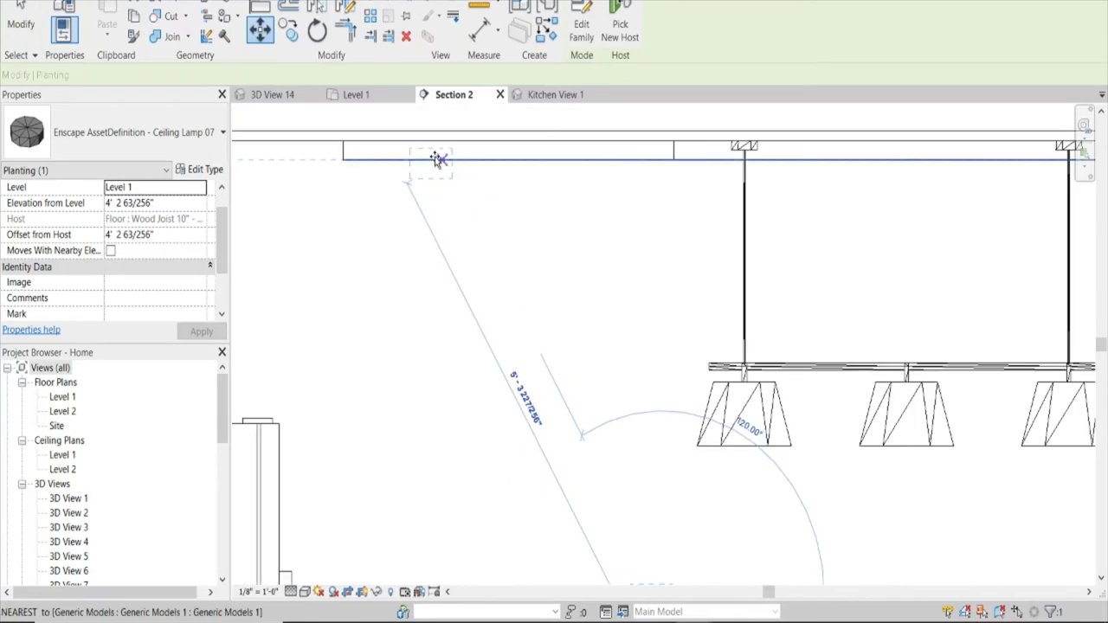
{"action": "left_click", "coordinate": [433, 184]}
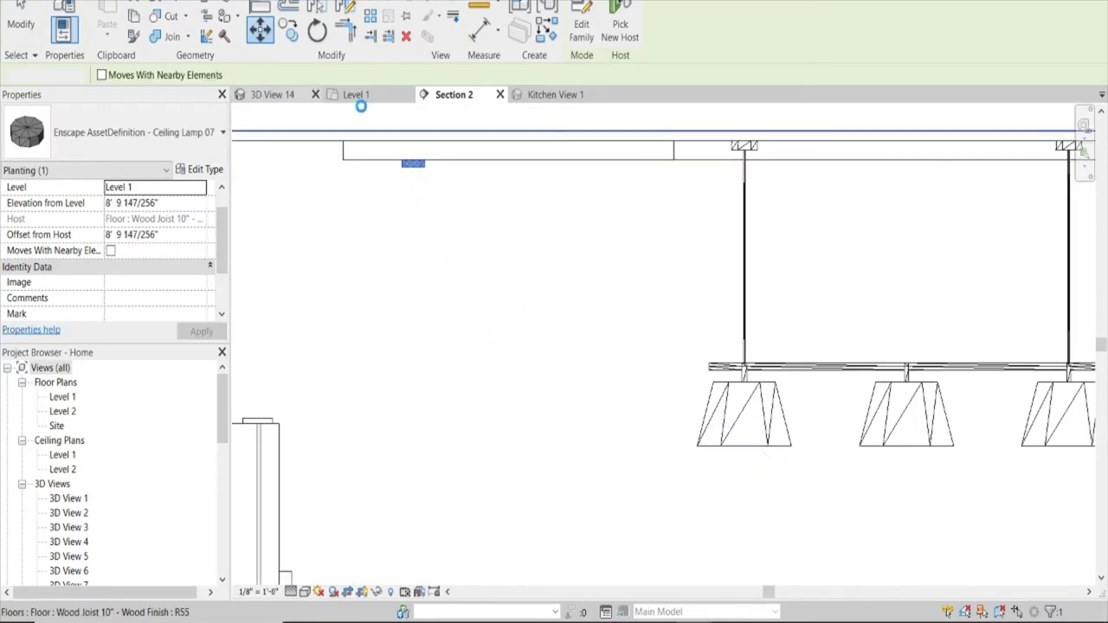
Check the lamp in Enscape, then nudge it slightly sideways in Section 2.
{"action": "left_click", "coordinate": [762, 563]}
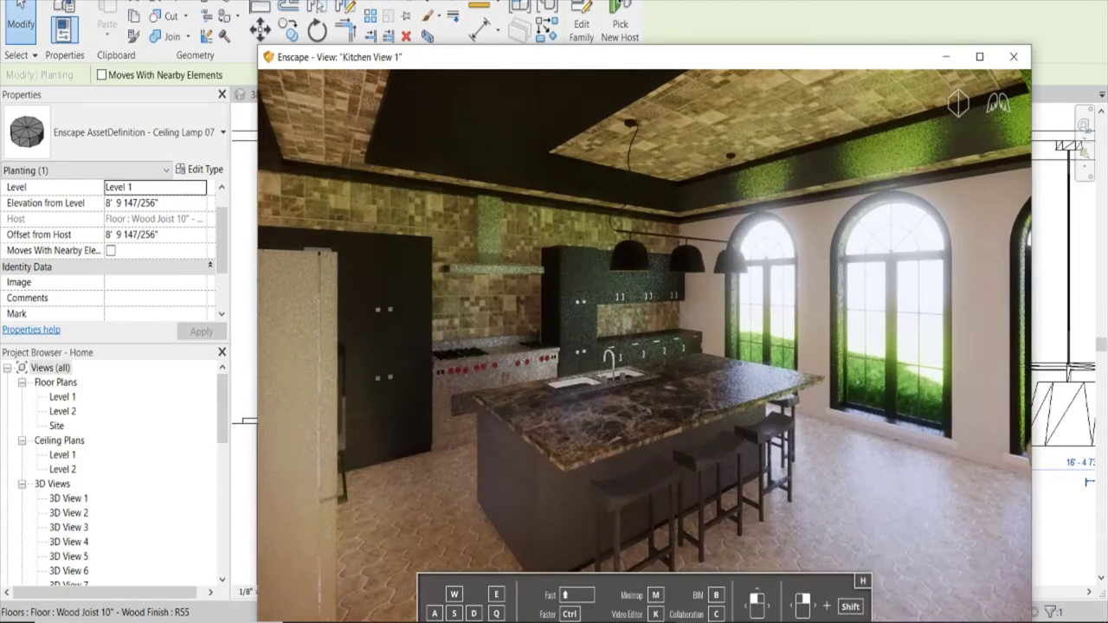
{"action": "left_click", "coordinate": [1039, 312]}
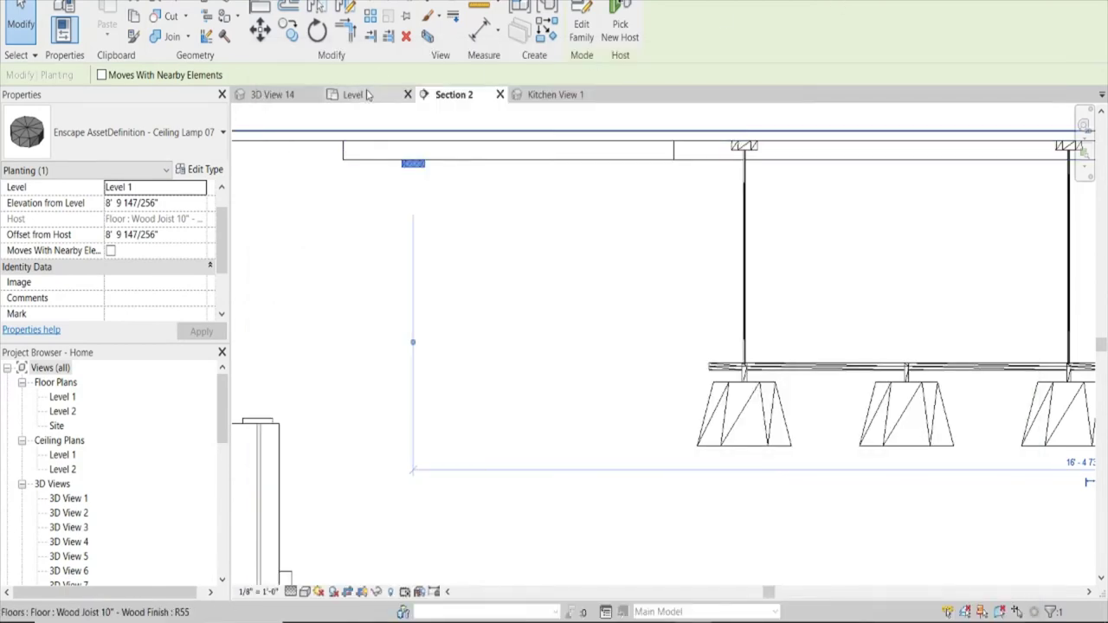
{"action": "left_click", "coordinate": [367, 95]}
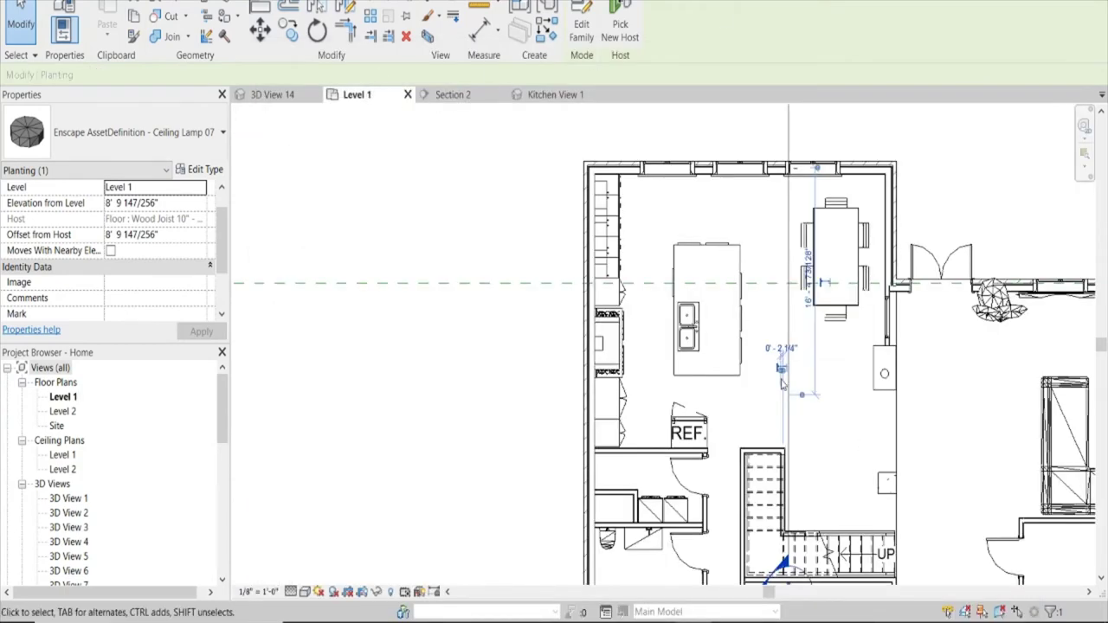
{"action": "scroll", "coordinate": [829, 461], "scroll_direction": "up", "scroll_amount": 1}
{"action": "scroll", "coordinate": [831, 464], "scroll_direction": "up", "scroll_amount": 1}
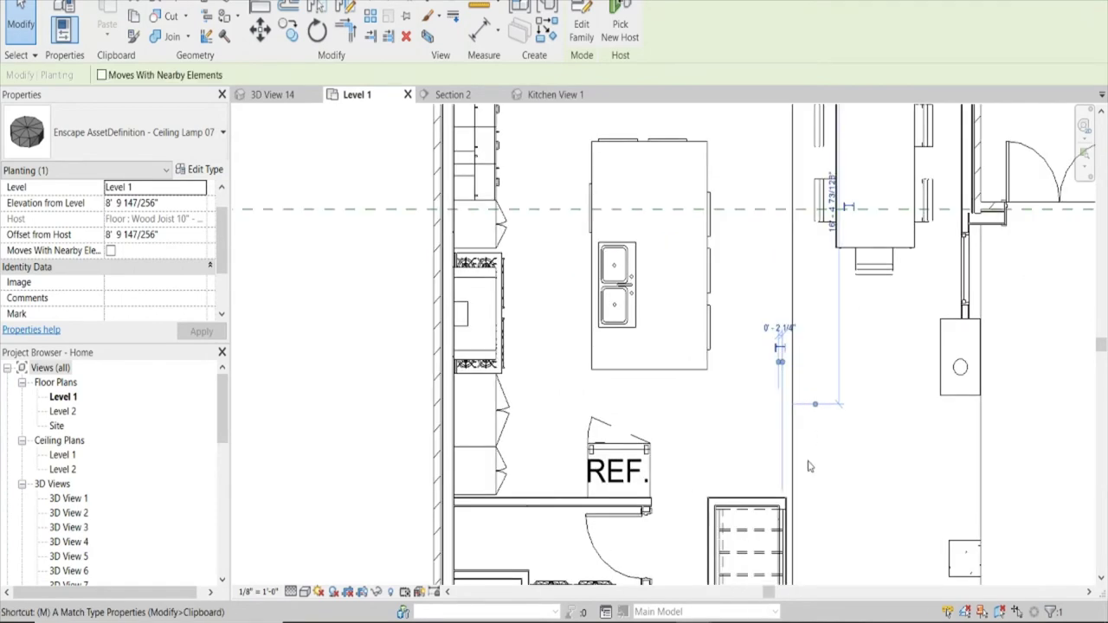
{"action": "key", "text": "m"}
{"action": "key", "text": "v"}
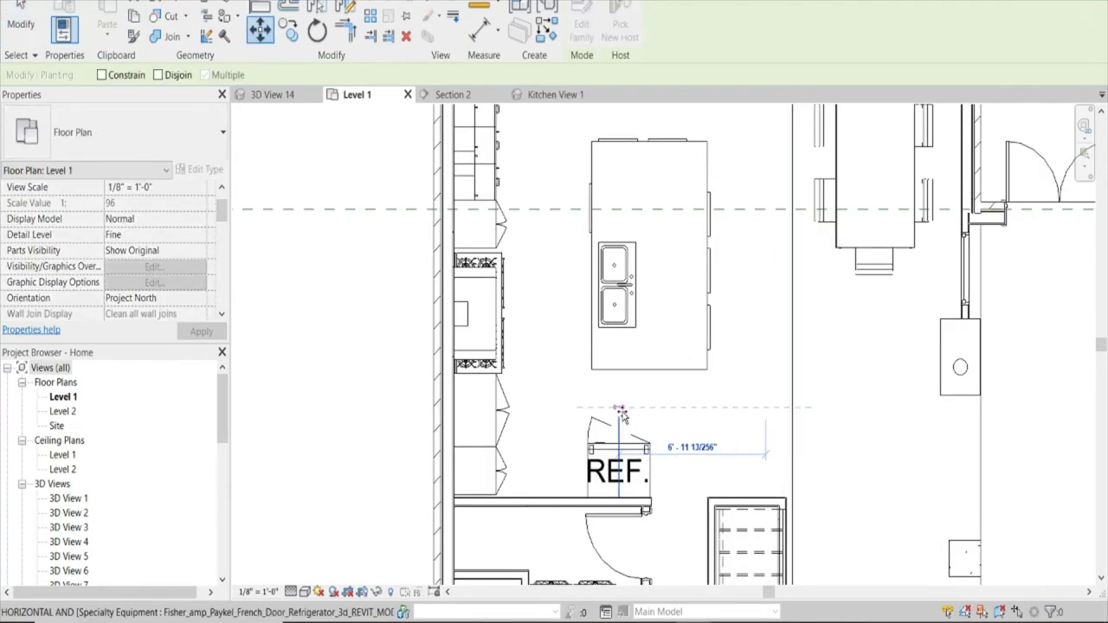
{"action": "left_click", "coordinate": [762, 554]}
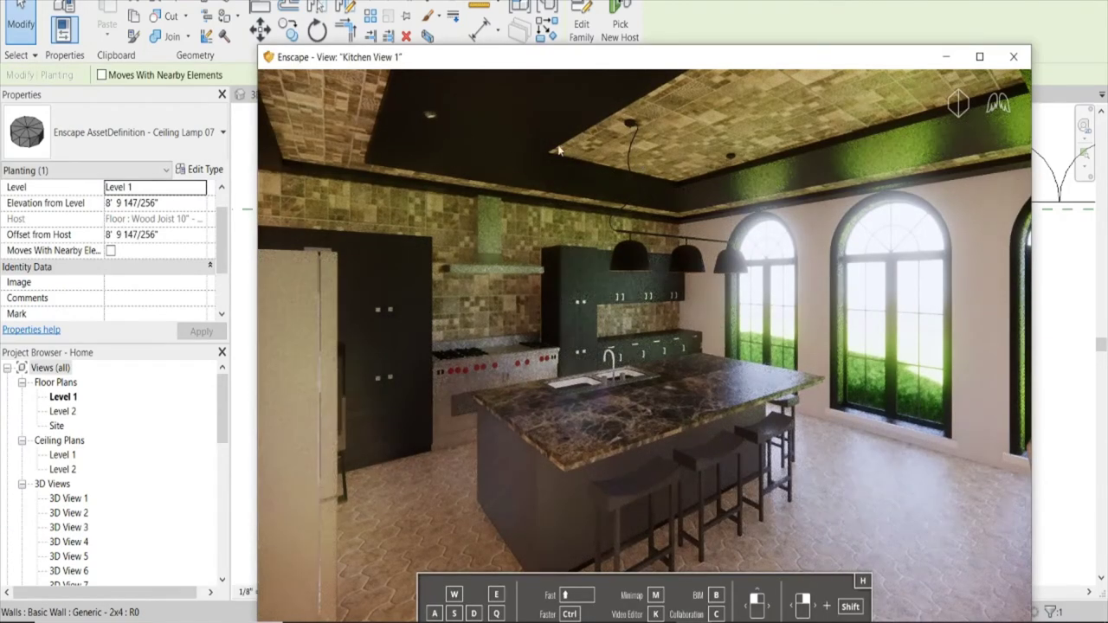
{"action": "left_click", "coordinate": [944, 56]}
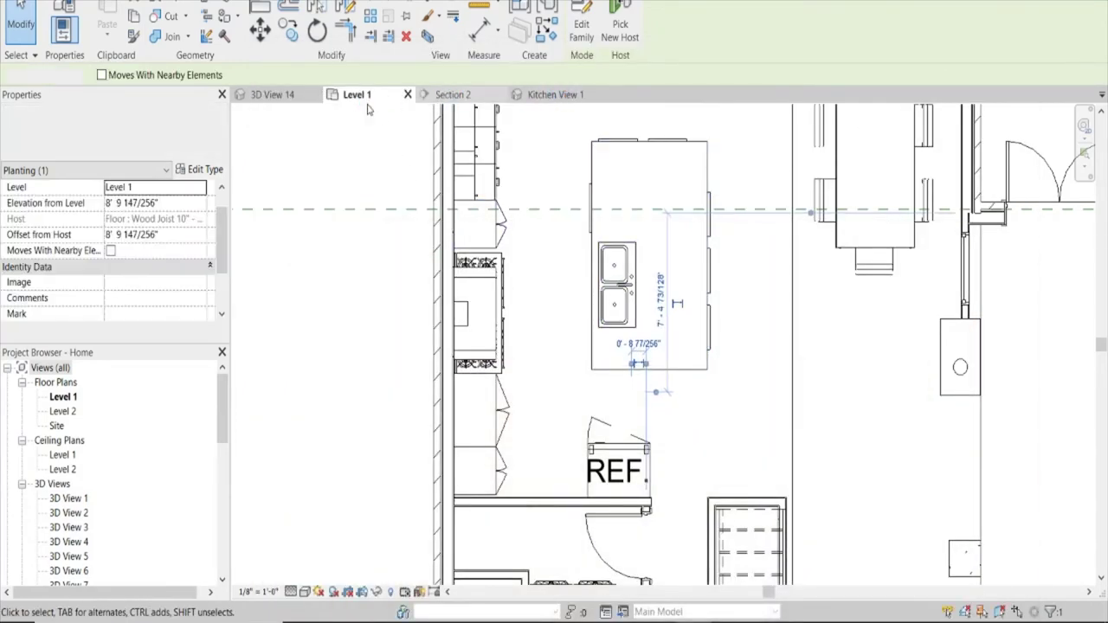
{"action": "left_click", "coordinate": [453, 94]}
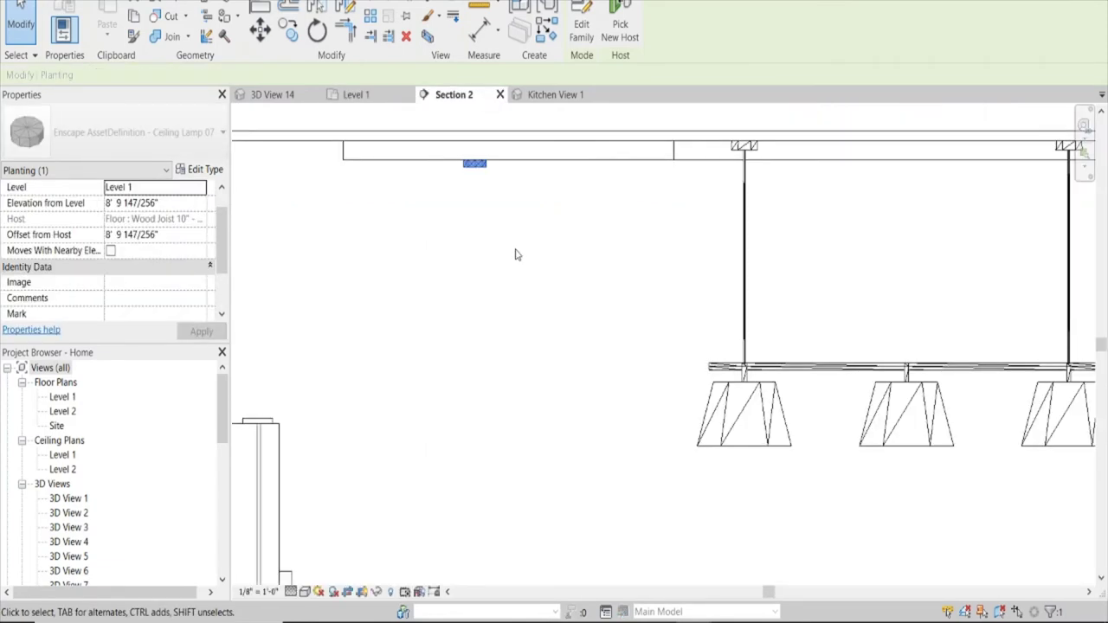
{"action": "key", "text": "Right"}
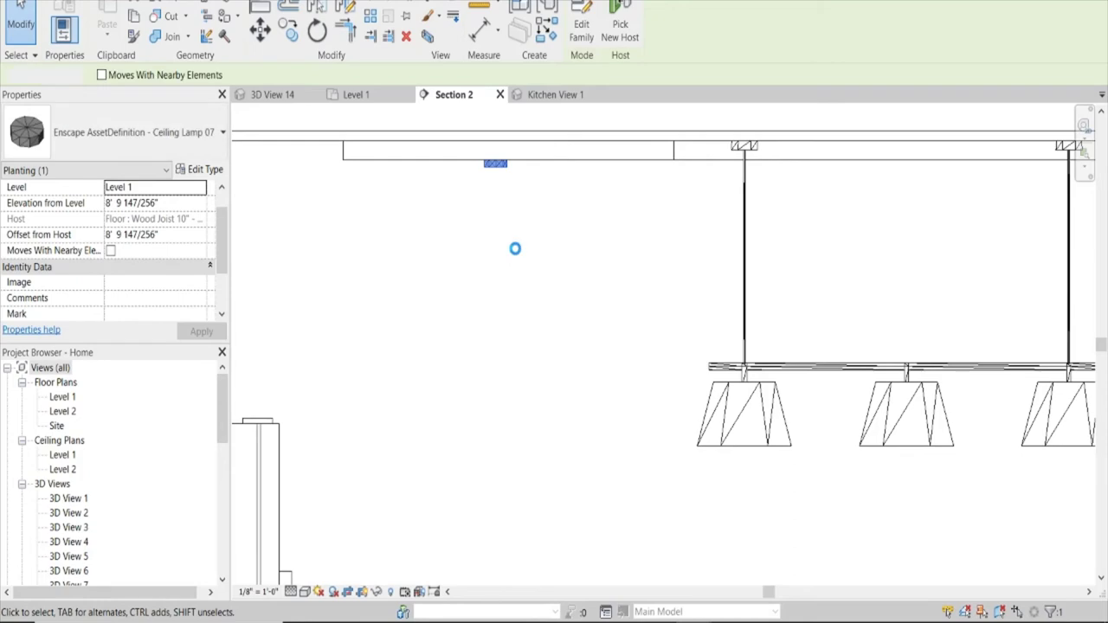
{"action": "scroll", "coordinate": [514, 251], "scroll_direction": "down", "scroll_amount": 2}
{"action": "scroll", "coordinate": [516, 254], "scroll_direction": "down", "scroll_amount": 2}
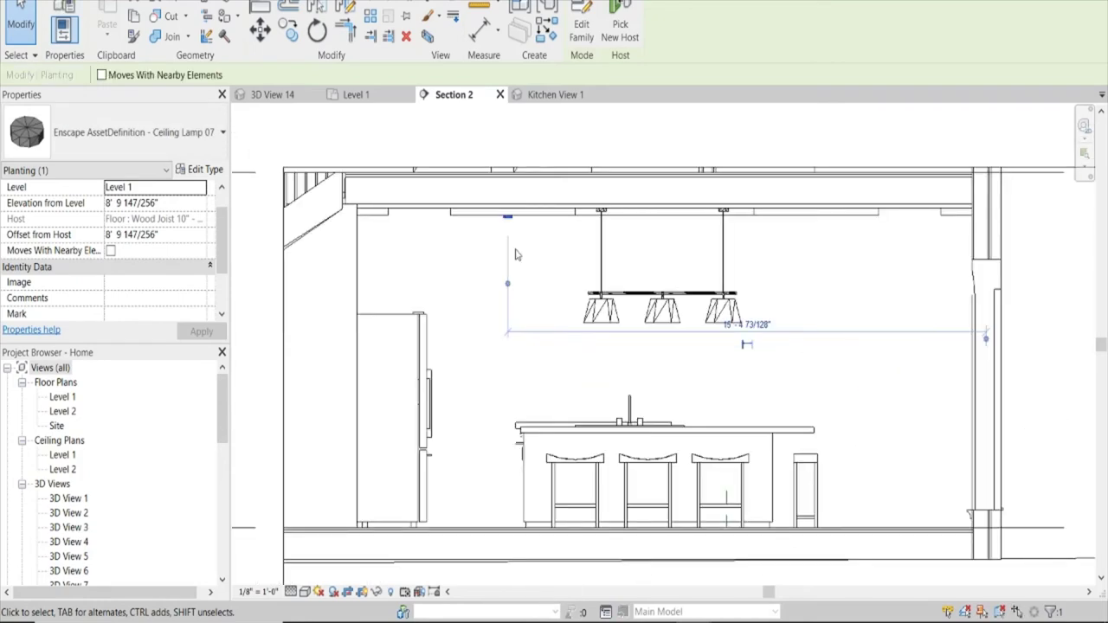
{"action": "left_click", "coordinate": [273, 94]}
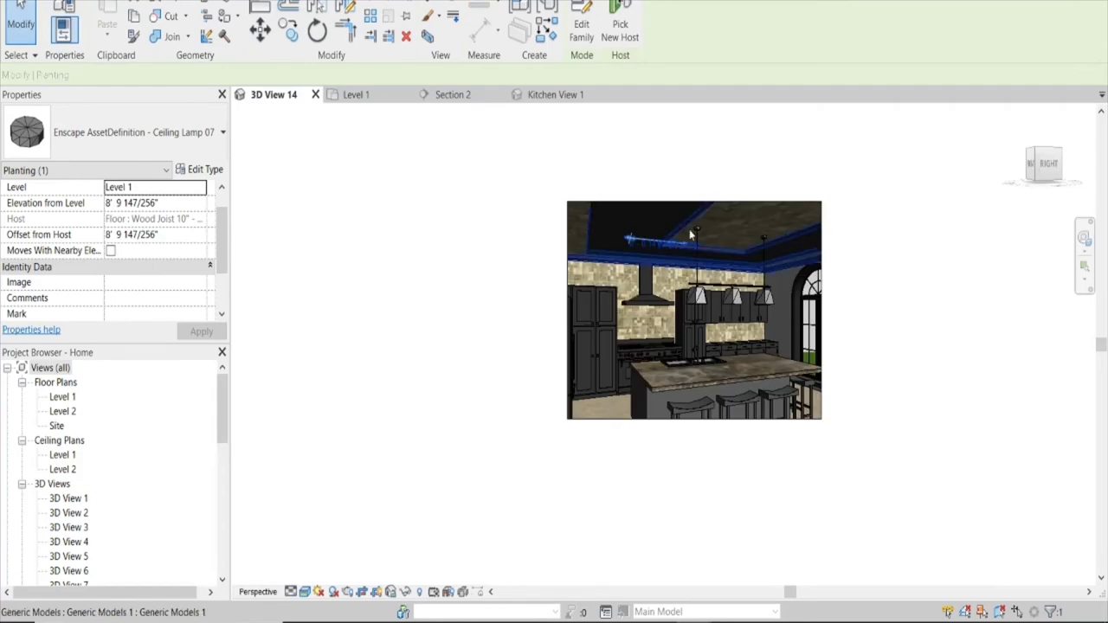
Copy the ceiling lamp to the opposite ceiling corner so two lamps sit in the recess.
{"action": "key", "text": "z"}
{"action": "key", "text": "f"}
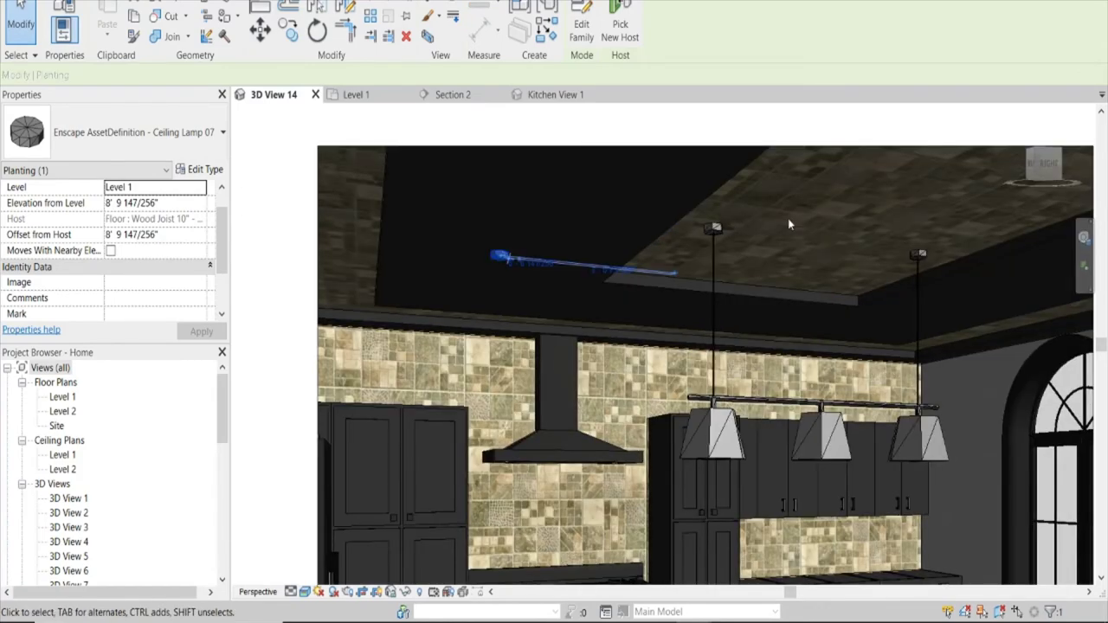
{"action": "key", "text": "Escape"}
{"action": "scroll", "coordinate": [533, 260], "scroll_direction": "down", "scroll_amount": 2}
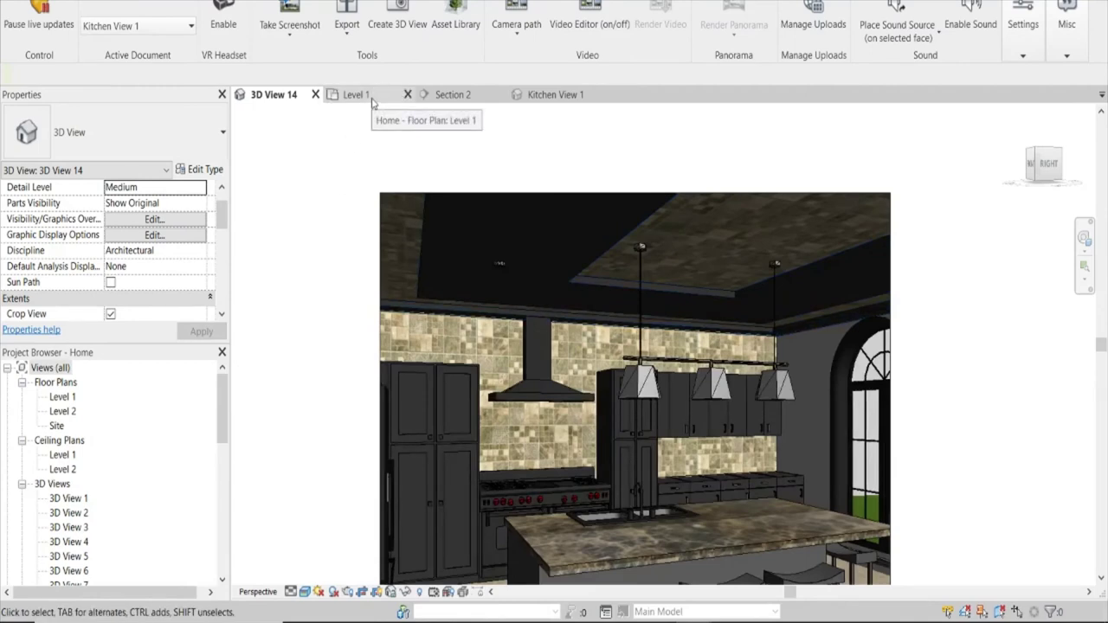
{"action": "left_click", "coordinate": [498, 268]}
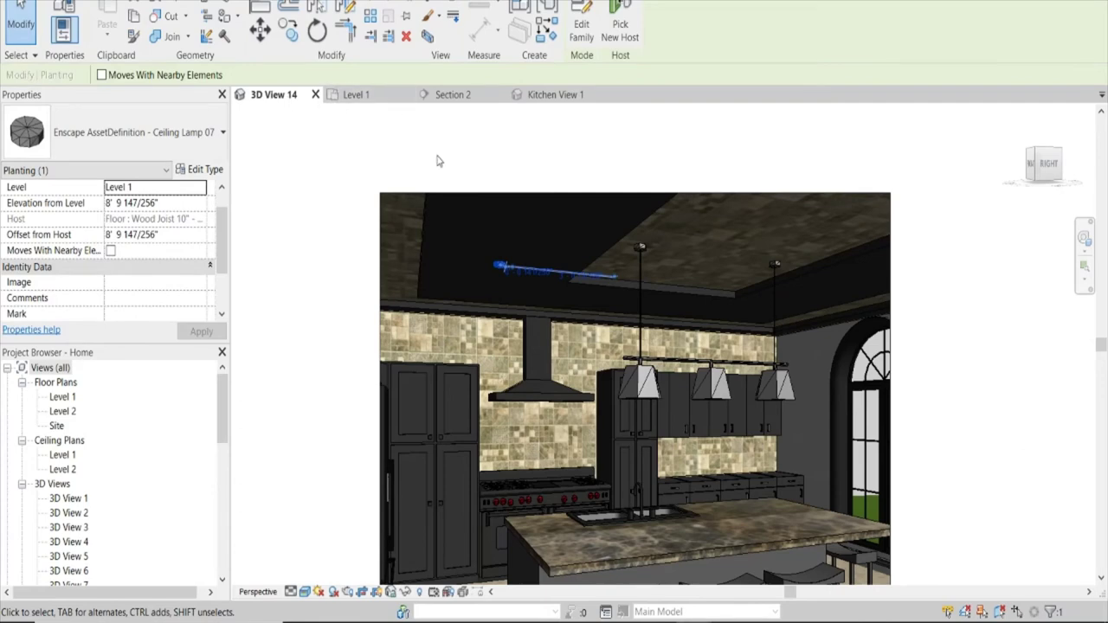
{"action": "left_click", "coordinate": [293, 33]}
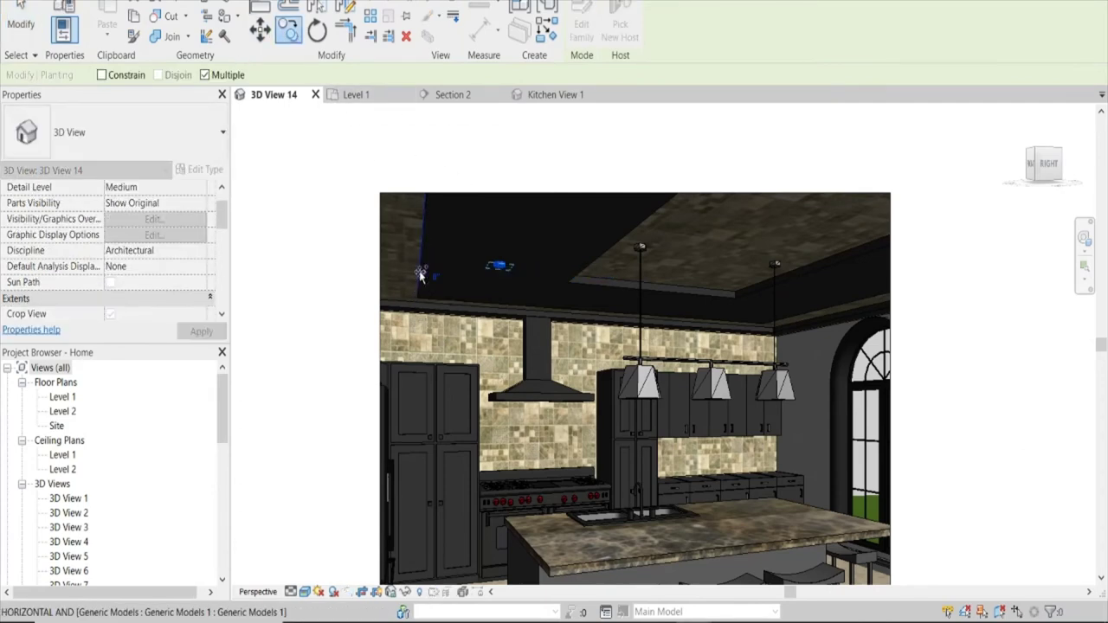
{"action": "left_click", "coordinate": [420, 277]}
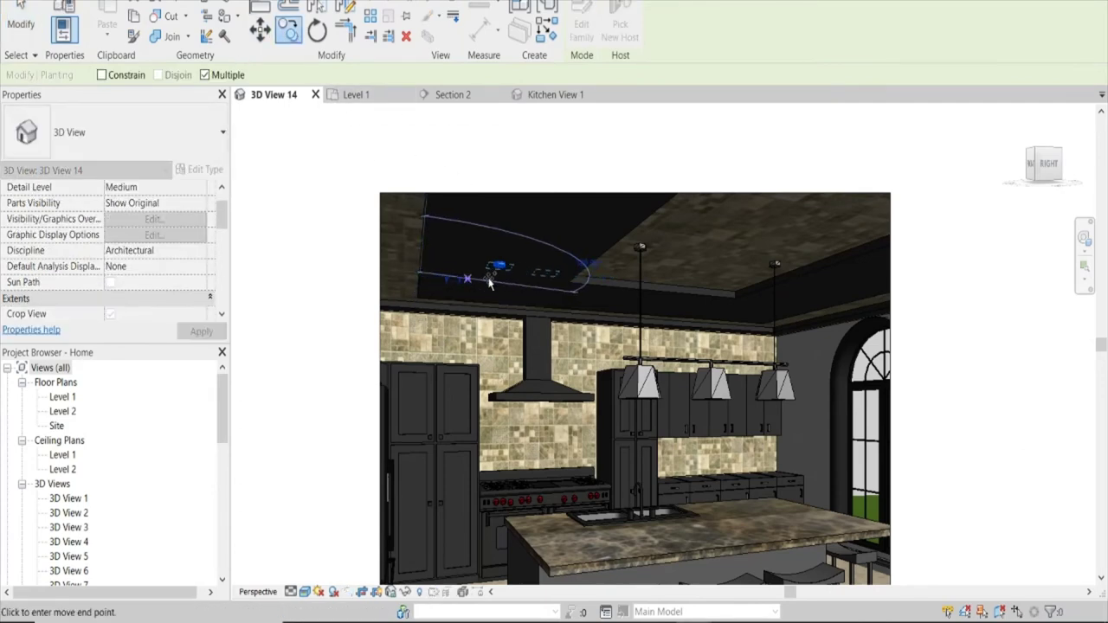
{"action": "left_click", "coordinate": [749, 304]}
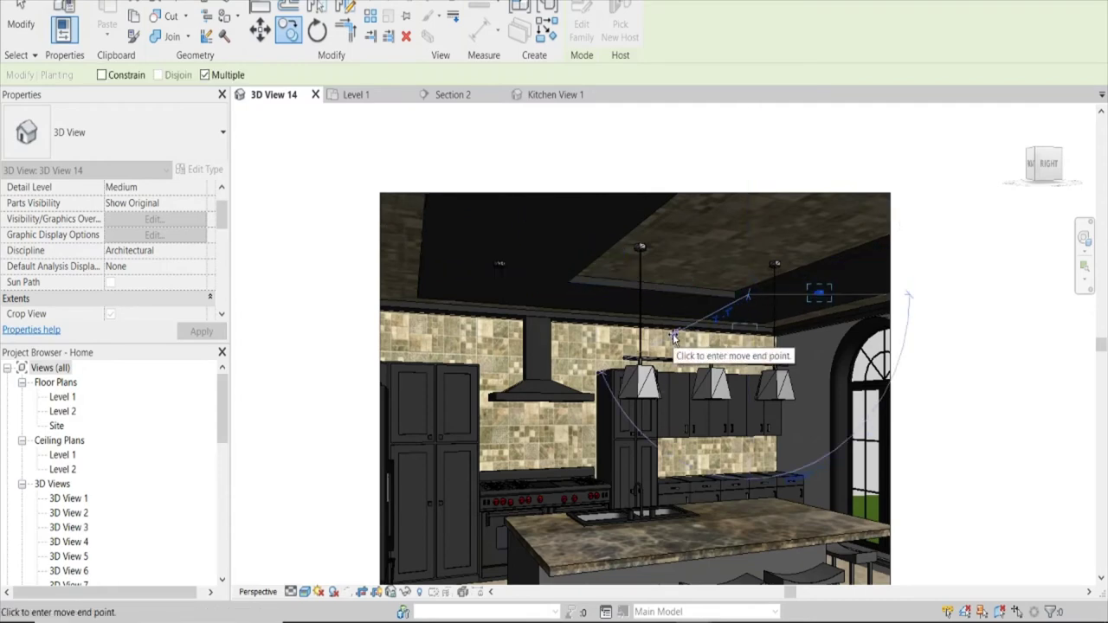
{"action": "key", "text": "Escape"}
{"action": "left_click", "coordinate": [495, 263]}
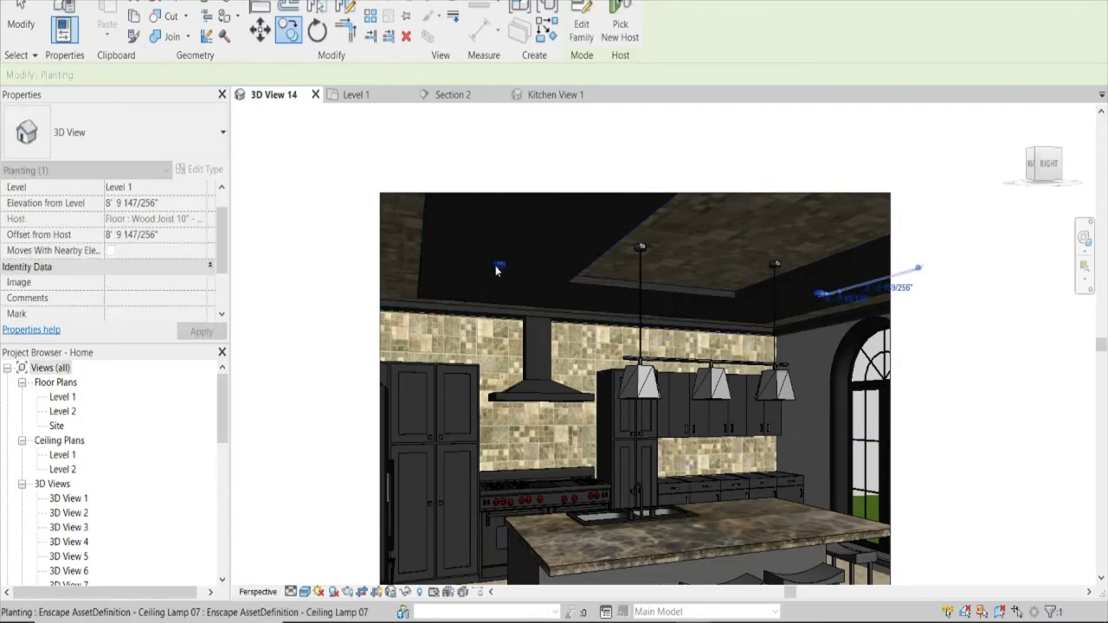
{"action": "key", "text": "Escape"}
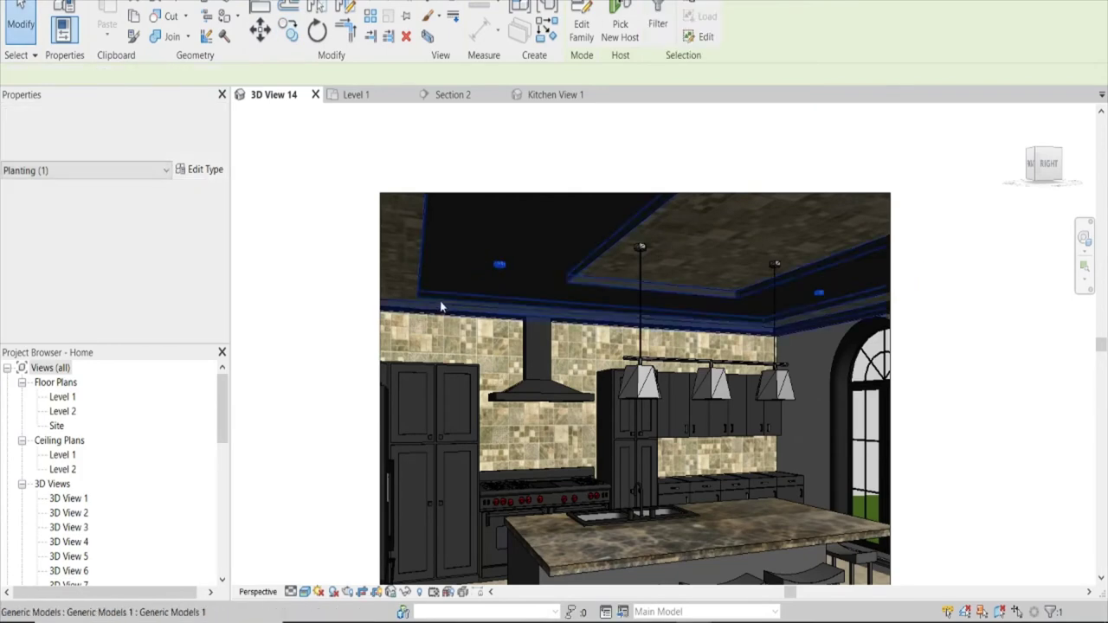
Start rotating the lamp copy on the Level 1 plan, cancel it, and show the Enscape render.
{"action": "left_click", "coordinate": [372, 95]}
{"action": "left_click", "coordinate": [288, 29]}
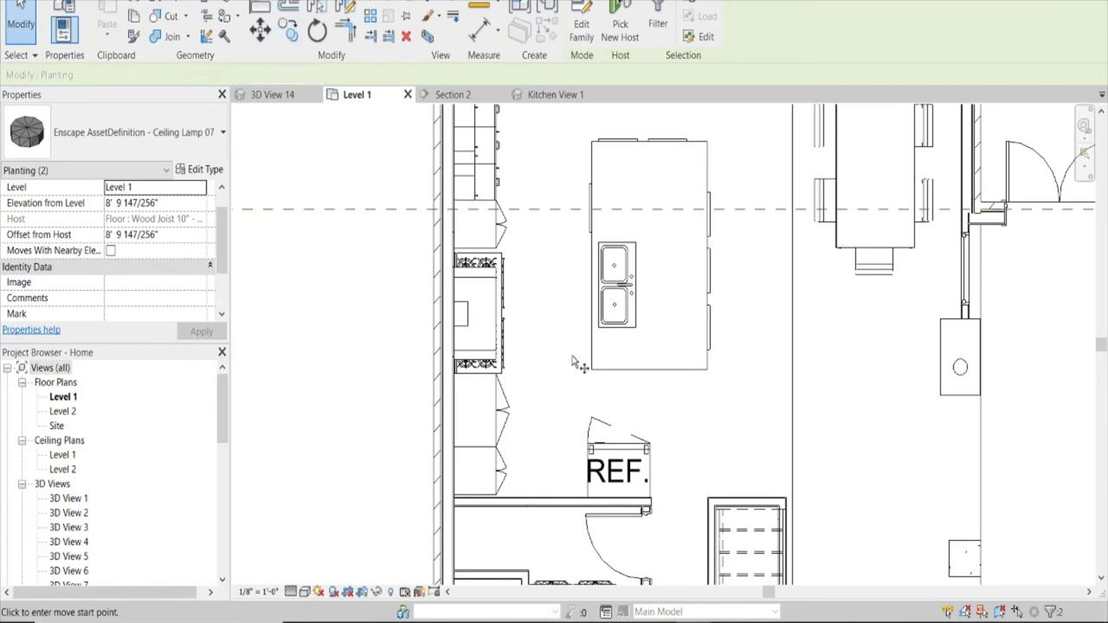
{"action": "left_click", "coordinate": [693, 387]}
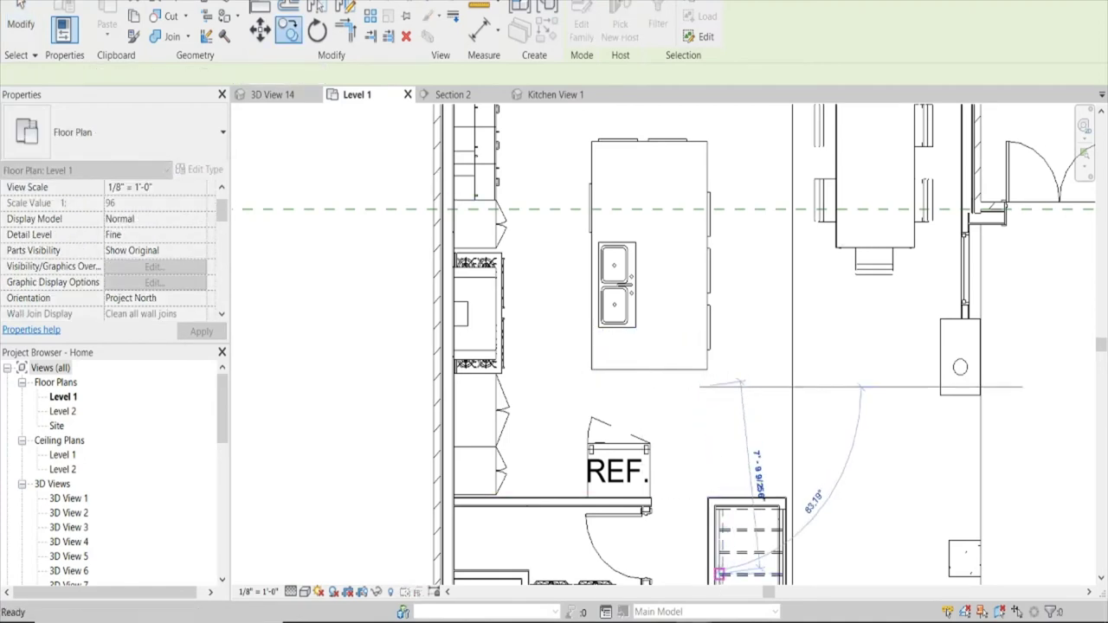
{"action": "key", "text": "Escape"}
{"action": "left_click", "coordinate": [783, 554]}
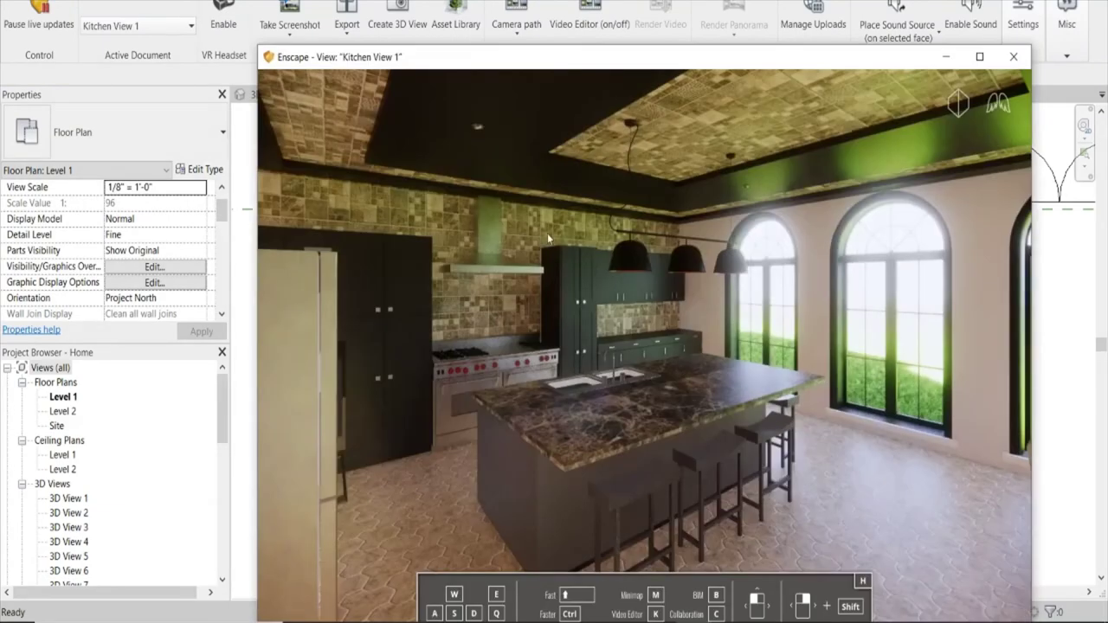
Fly the Enscape camera through the kitchen and tilt up to the lit ceiling lamps, then minimize it.
{"action": "mouse_move", "coordinate": [537, 234]}
{"action": "left_mouse_down"}
{"action": "mouse_move", "coordinate": [554, 234]}
{"action": "mouse_move", "coordinate": [485, 173]}
{"action": "mouse_move", "coordinate": [485, 259]}
{"action": "left_mouse_up"}
{"action": "key", "text": "w"}
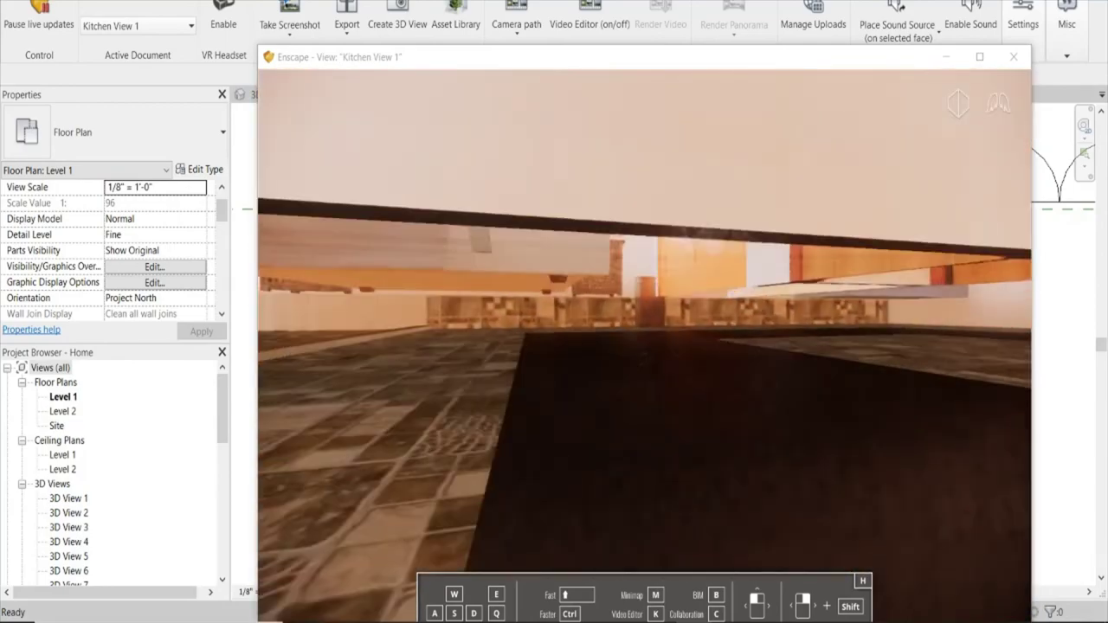
{"action": "key", "text": "s"}
{"action": "key", "text": "w"}
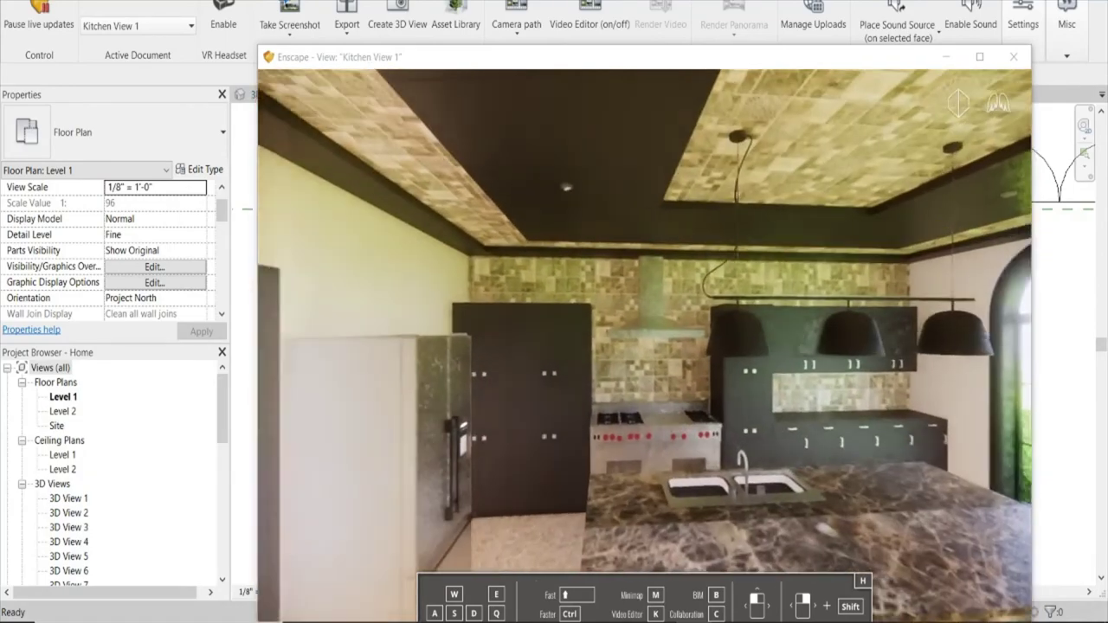
{"action": "left_click_drag", "start_coordinate": [484, 260], "coordinate": [485, 191]}
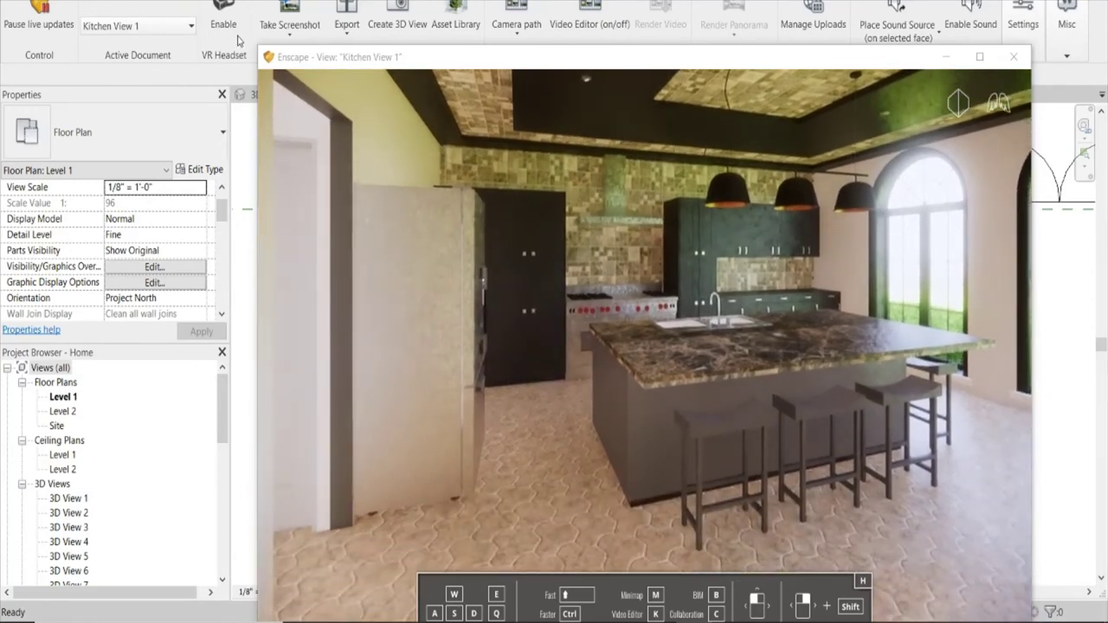
{"action": "left_click", "coordinate": [188, 26]}
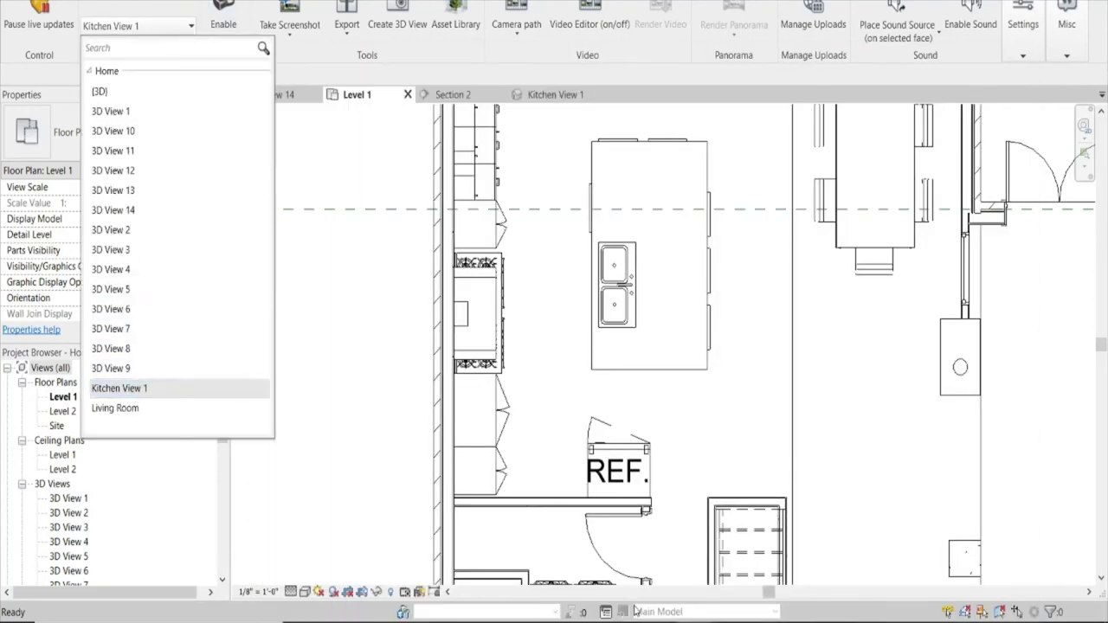
Pick Kitchen View 1 as the view for Enscape to render.
{"action": "left_click", "coordinate": [731, 569]}
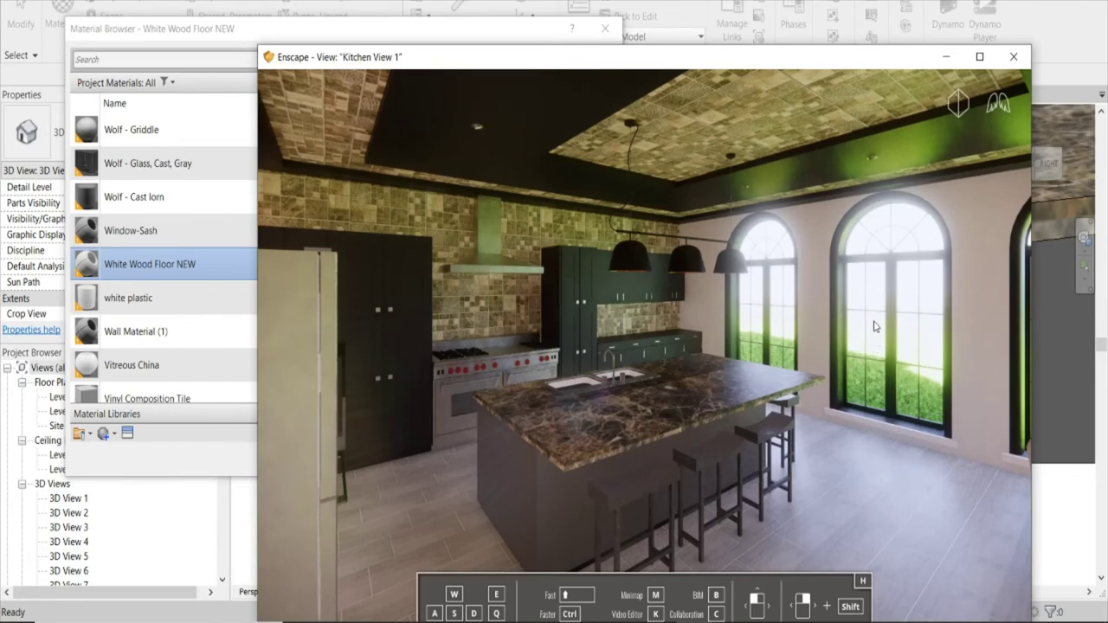
Set the Ceiling Wood NEW tile texture's sample width to 120' and apply it.
{"action": "left_click", "coordinate": [947, 57]}
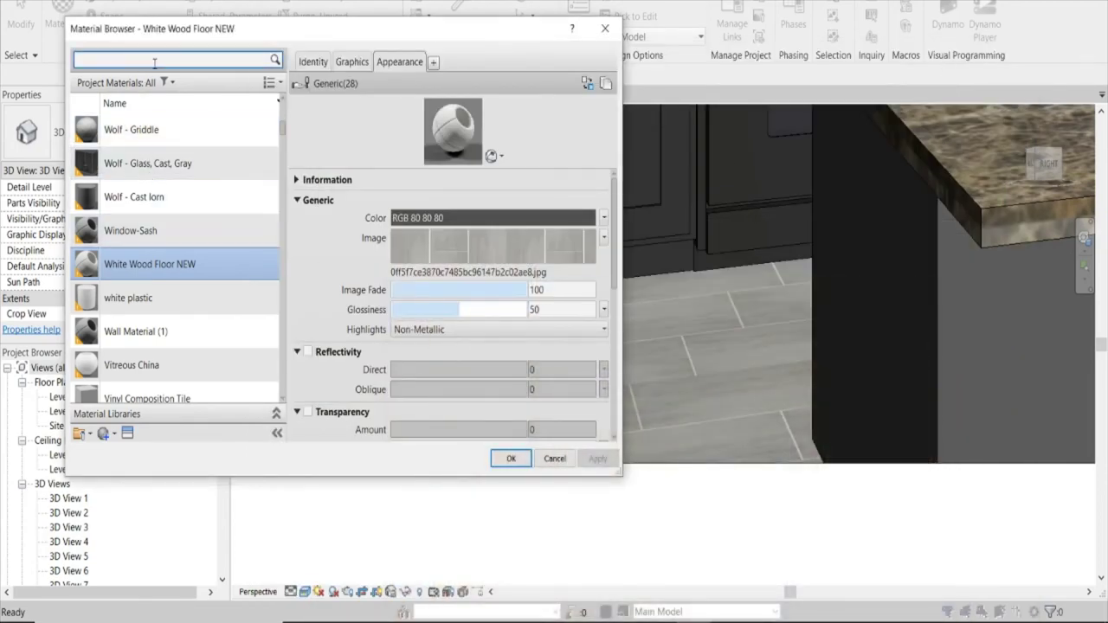
{"action": "left_click", "coordinate": [510, 457]}
{"action": "type", "text": "ceili"}
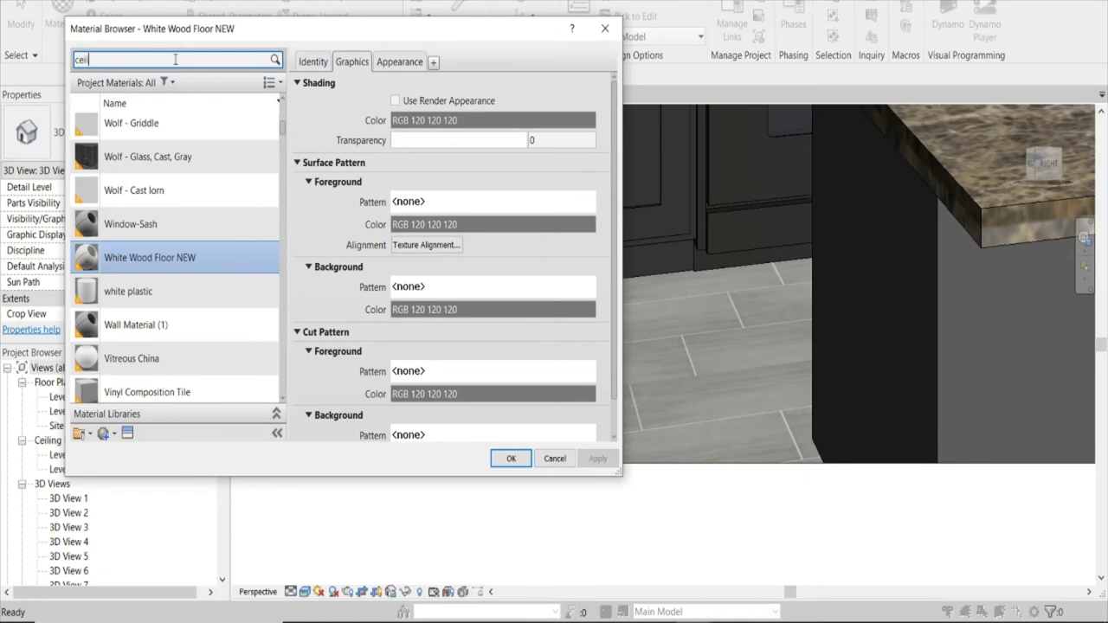
{"action": "type", "text": "ng"}
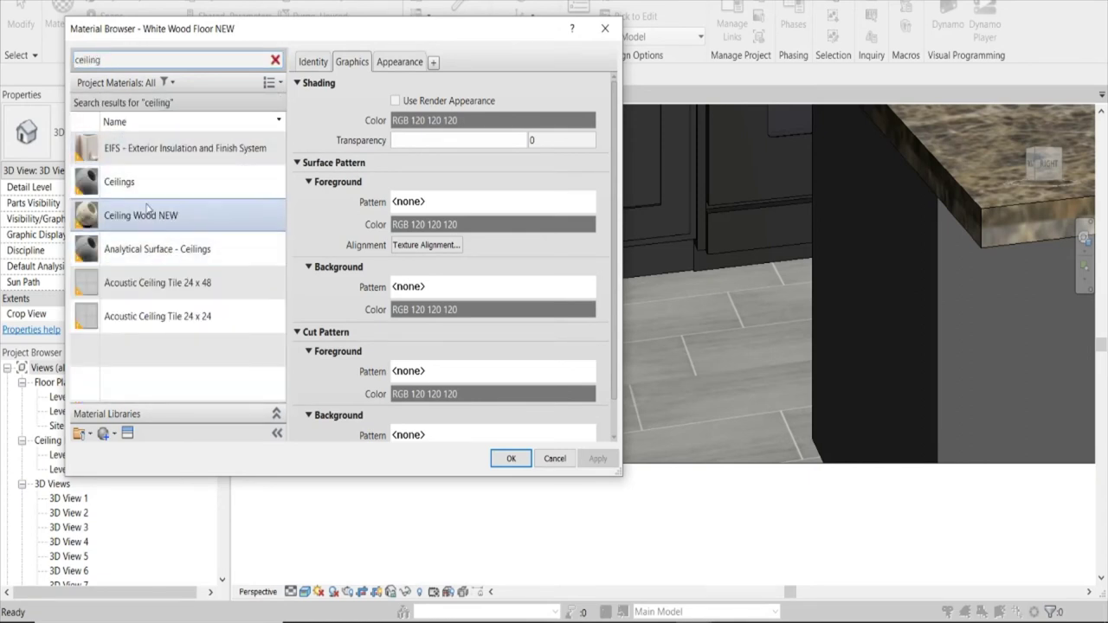
{"action": "left_click", "coordinate": [143, 223]}
{"action": "left_click", "coordinate": [398, 62]}
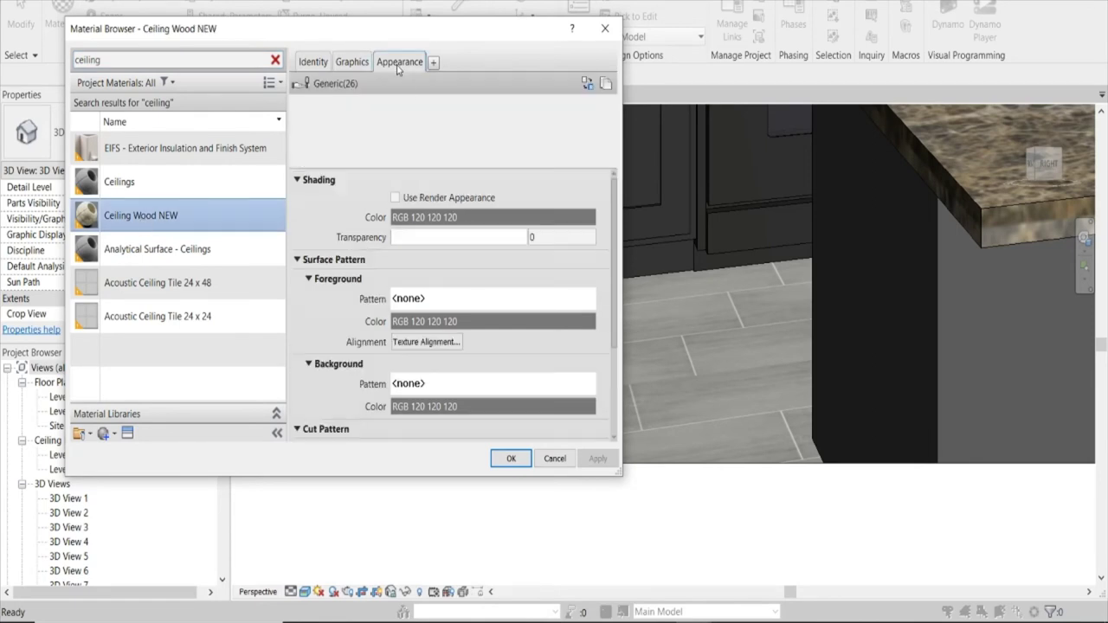
{"action": "left_click", "coordinate": [486, 246]}
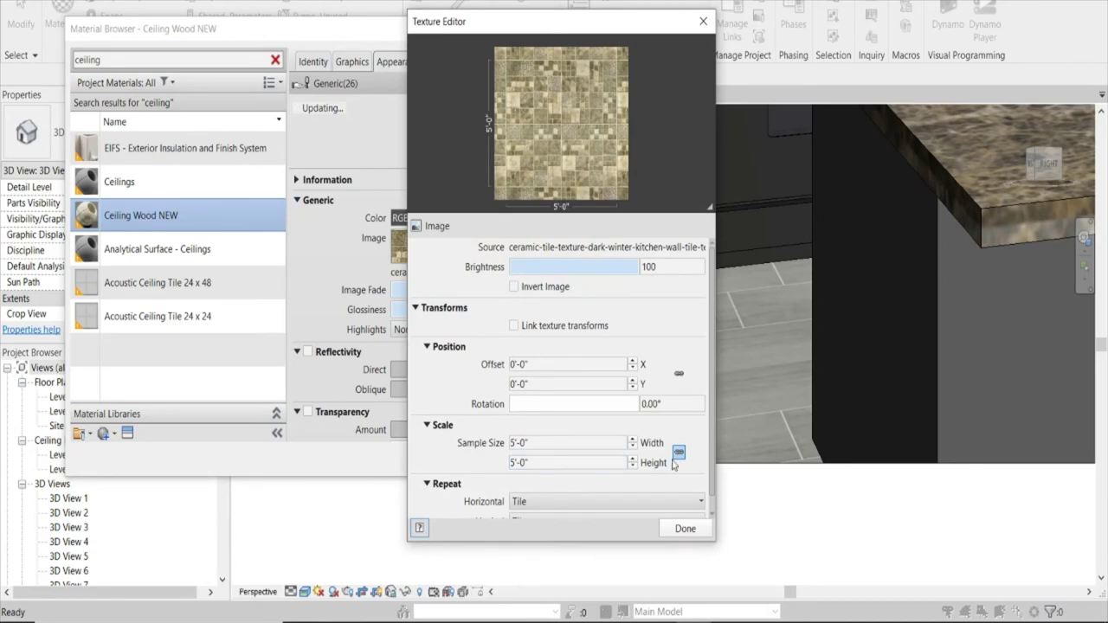
{"action": "left_click", "coordinate": [561, 464]}
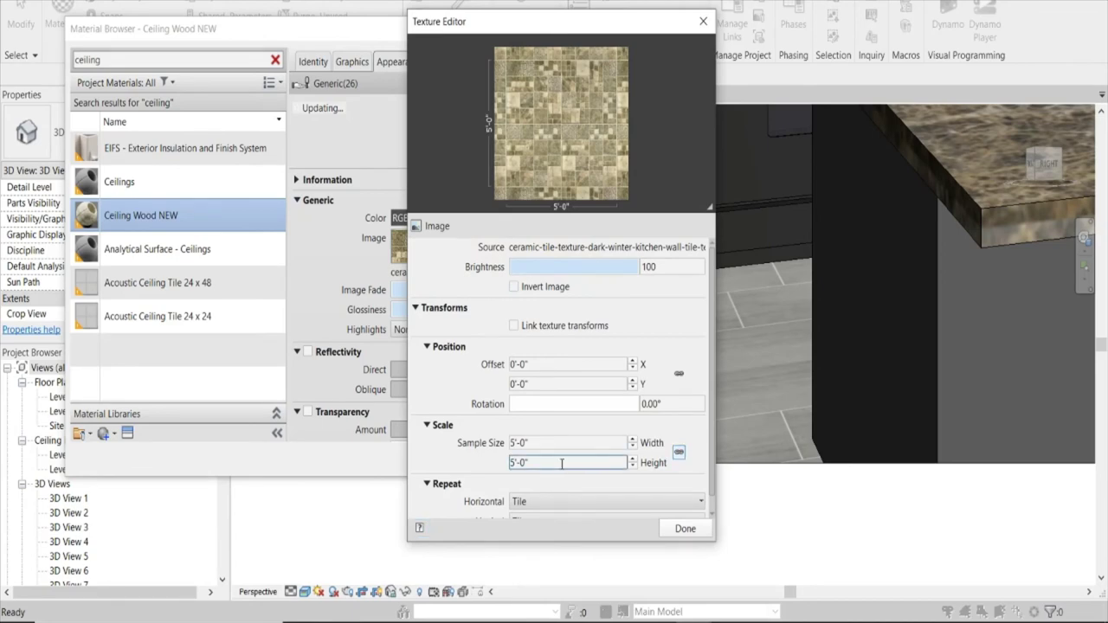
{"action": "double_click", "coordinate": [533, 443]}
{"action": "type", "text": "1"}
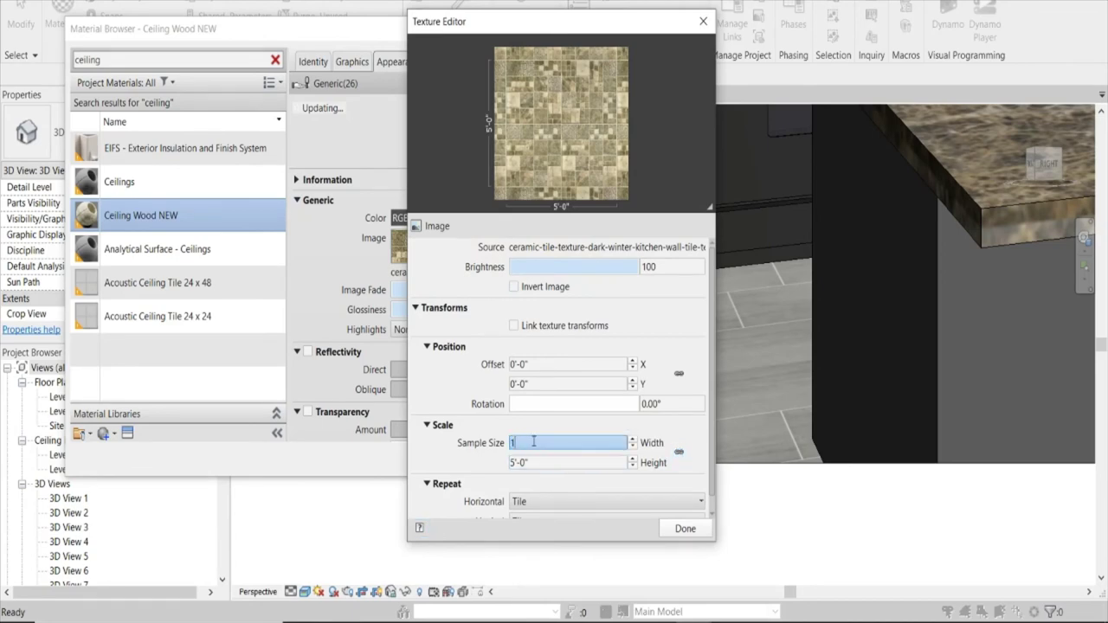
{"action": "type", "text": "20'"}
{"action": "left_click", "coordinate": [684, 528]}
{"action": "left_click", "coordinate": [599, 462]}
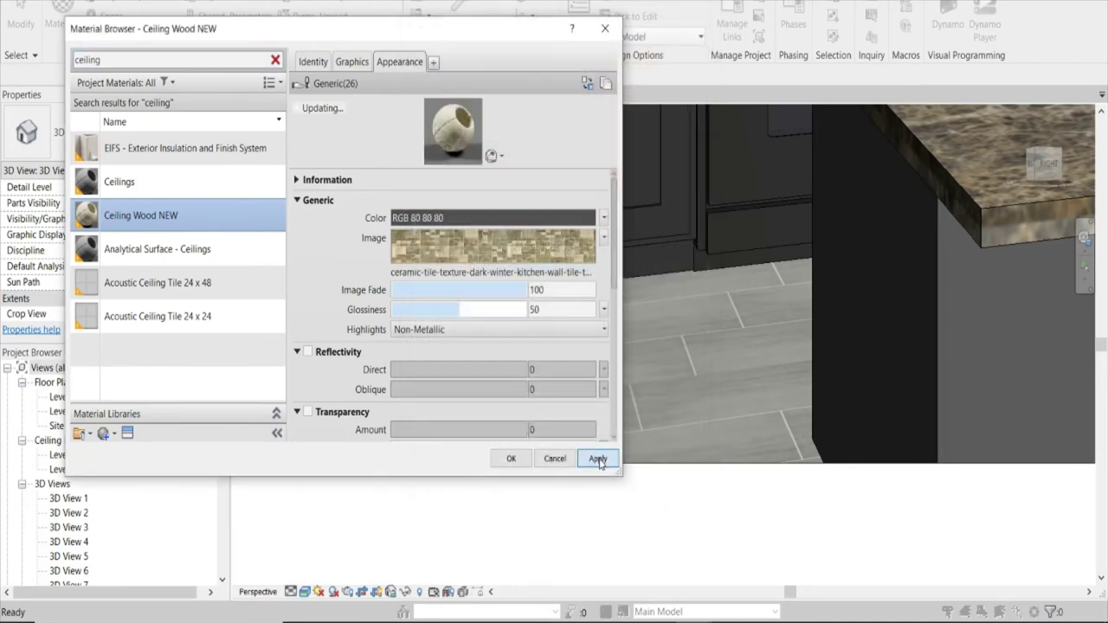
{"action": "left_click", "coordinate": [732, 574]}
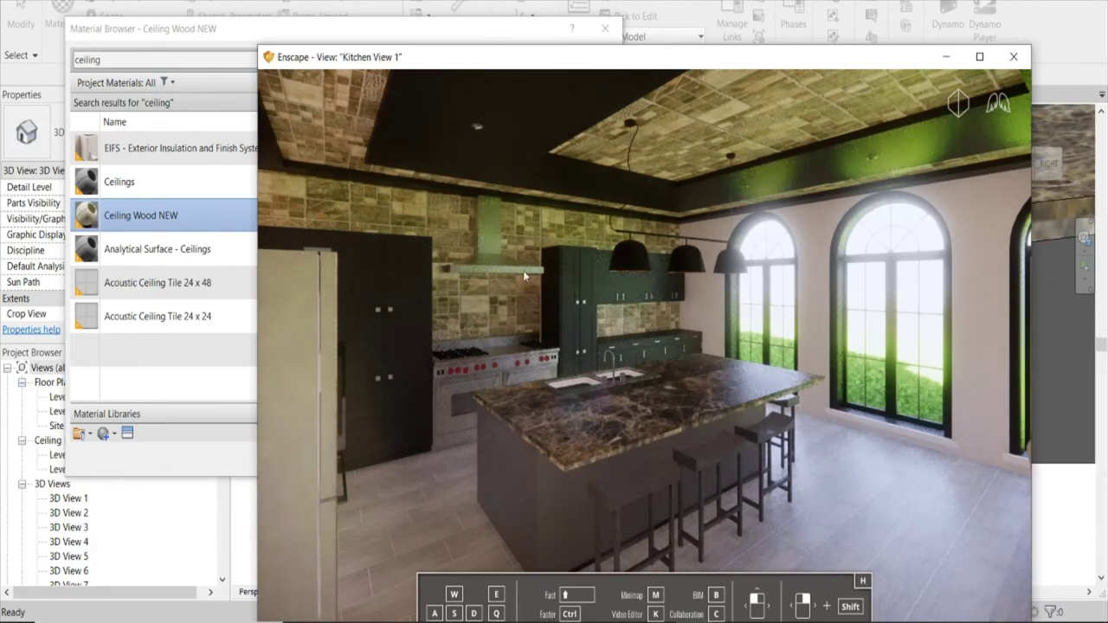
Fly the Enscape camera toward the range hood wall, then close the Material Browser.
{"action": "key", "text": "w"}
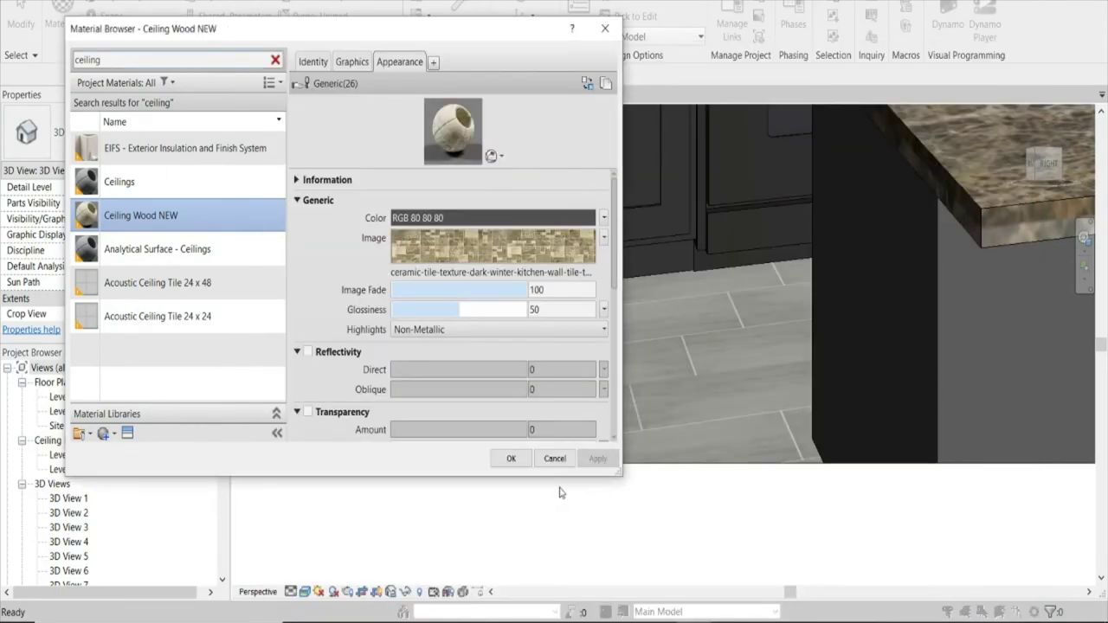
{"action": "left_click", "coordinate": [511, 458]}
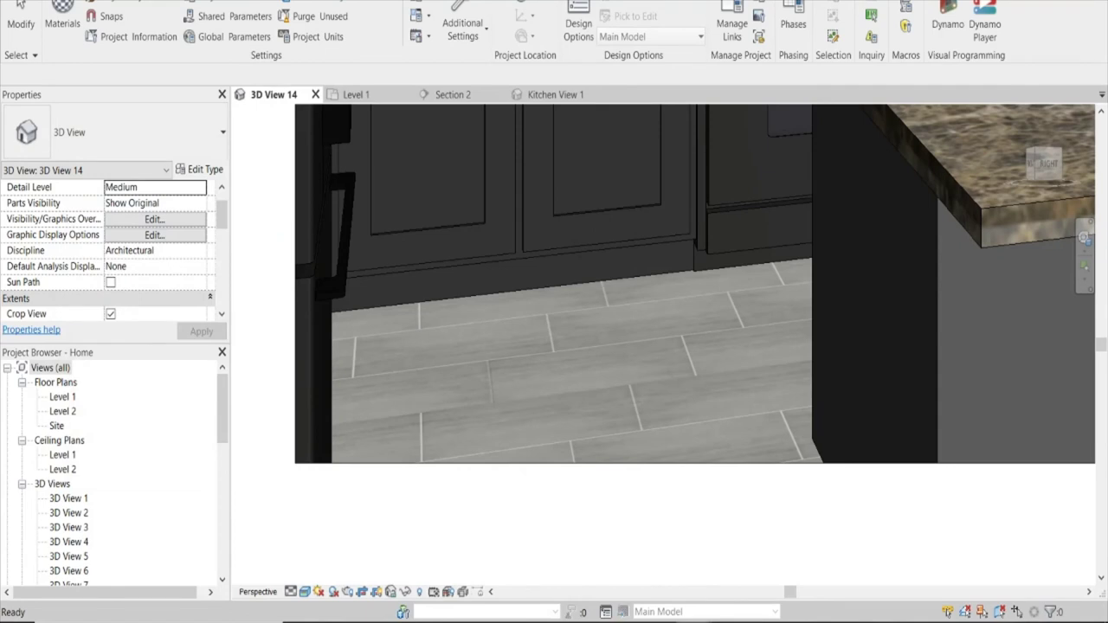
Set Enscape's active document to Kitchen View 1 and bring its render window forward.
{"action": "left_click", "coordinate": [606, 2]}
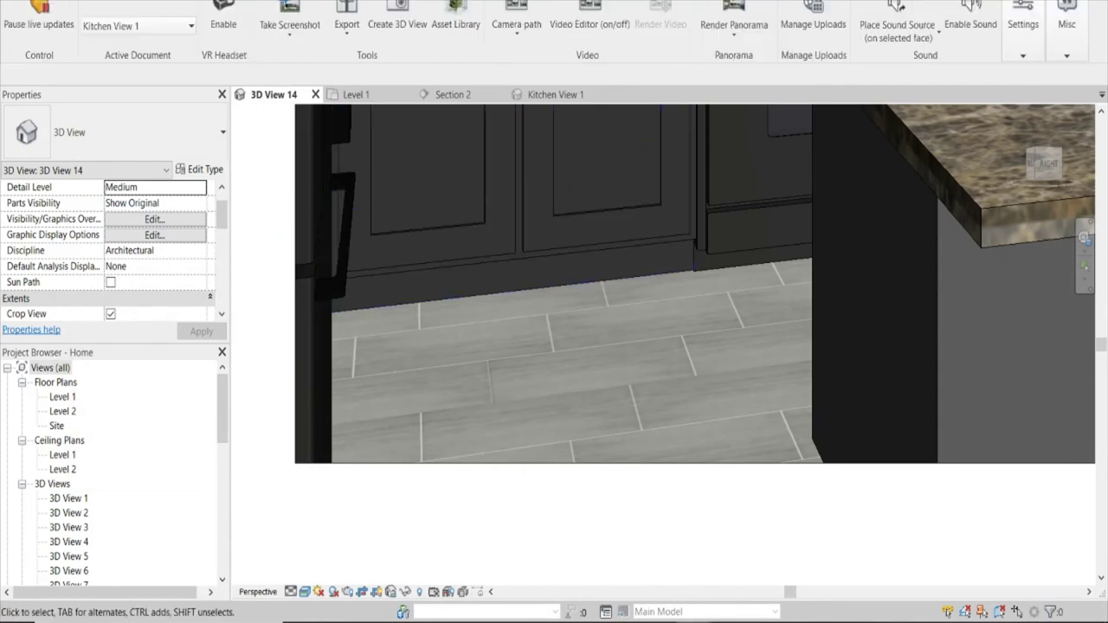
{"action": "left_click", "coordinate": [144, 33]}
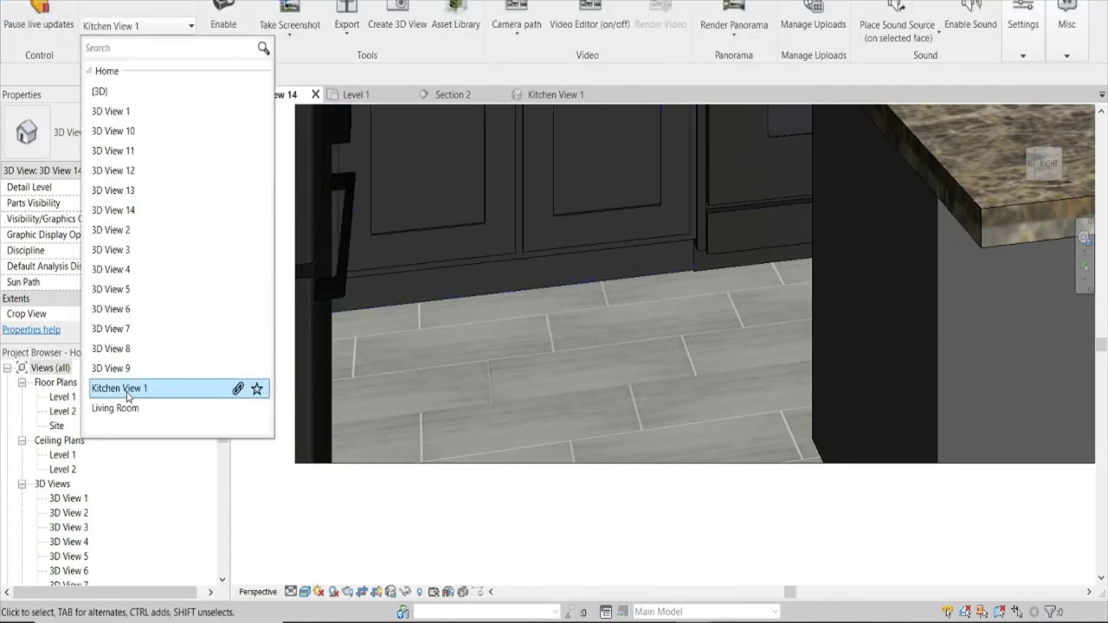
{"action": "left_click", "coordinate": [128, 394]}
{"action": "left_click", "coordinate": [767, 558]}
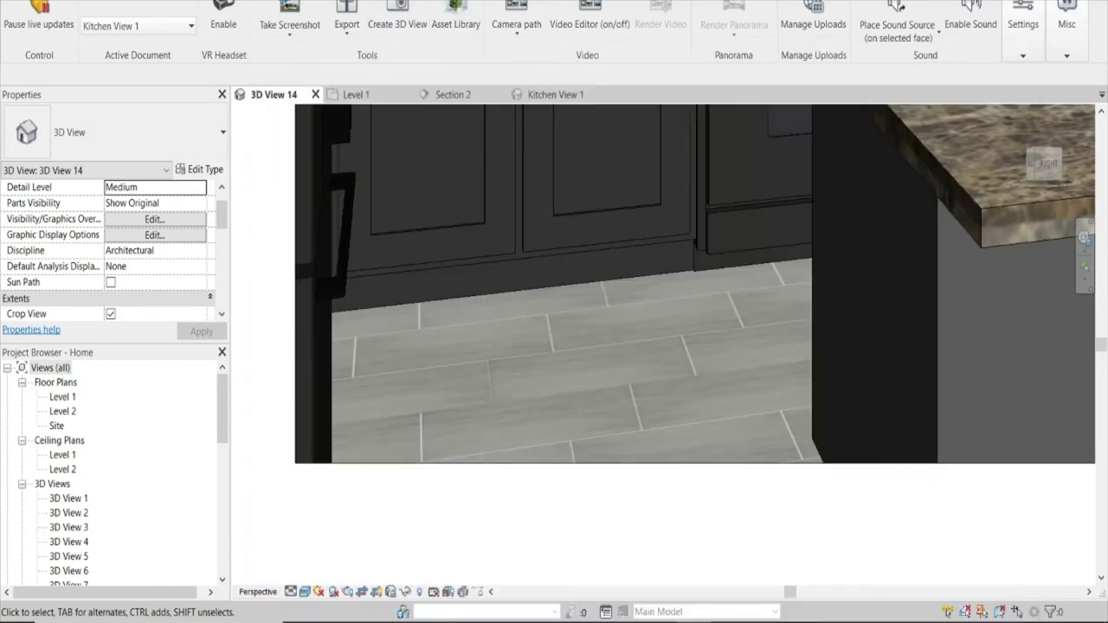
Open the Material Browser, select White Wood Floor NEW and show its appearance settings.
{"action": "left_click", "coordinate": [63, 9]}
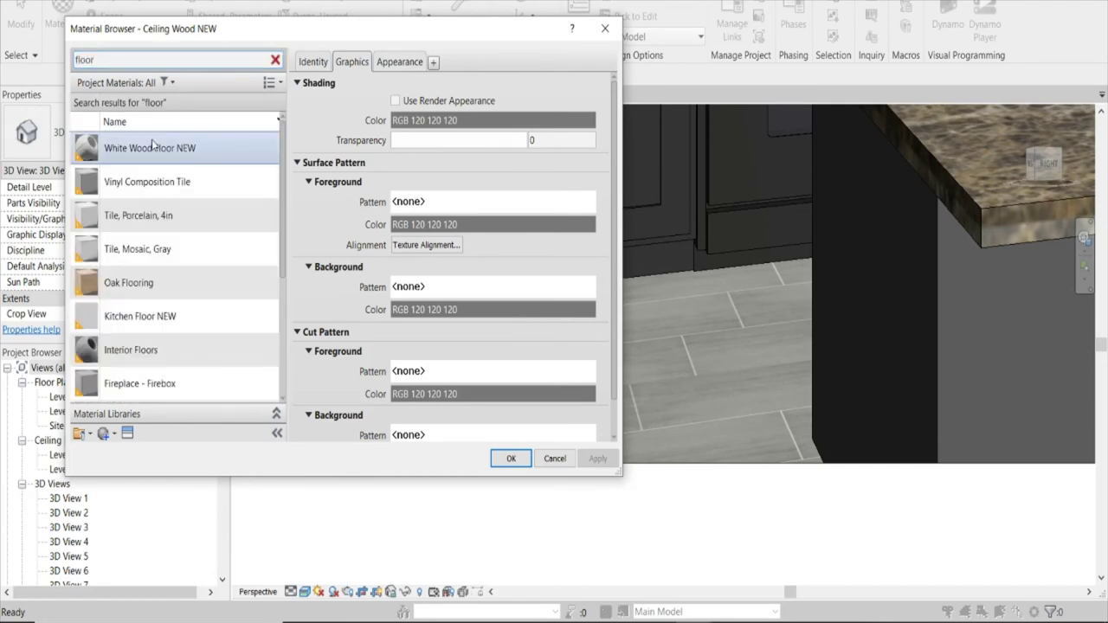
{"action": "left_click", "coordinate": [152, 148]}
{"action": "left_click", "coordinate": [410, 64]}
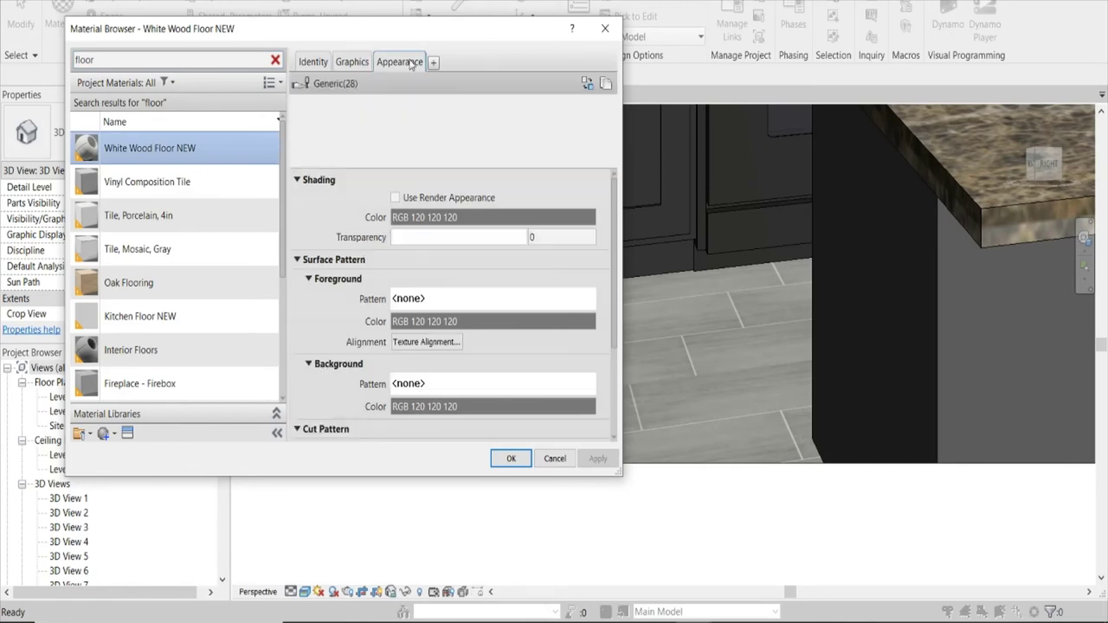
Enable tint on the floor material, try a light pink tint and check Enscape.
{"action": "scroll", "coordinate": [334, 286], "scroll_direction": "down", "scroll_amount": 5}
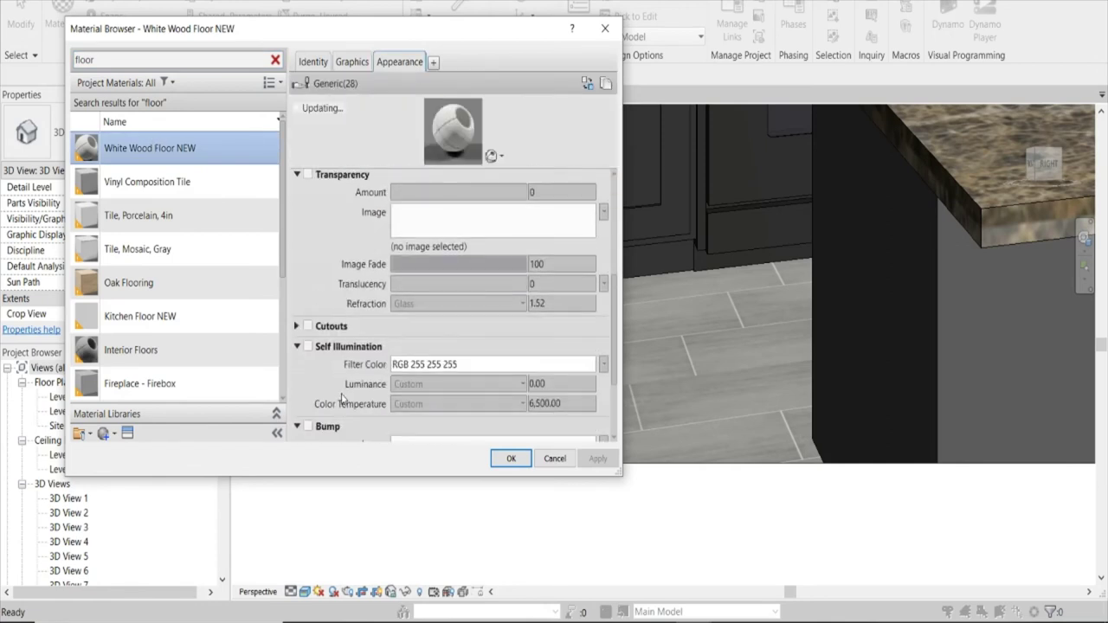
{"action": "scroll", "coordinate": [329, 381], "scroll_direction": "down", "scroll_amount": 5}
{"action": "left_click", "coordinate": [308, 402]}
{"action": "left_click", "coordinate": [452, 421]}
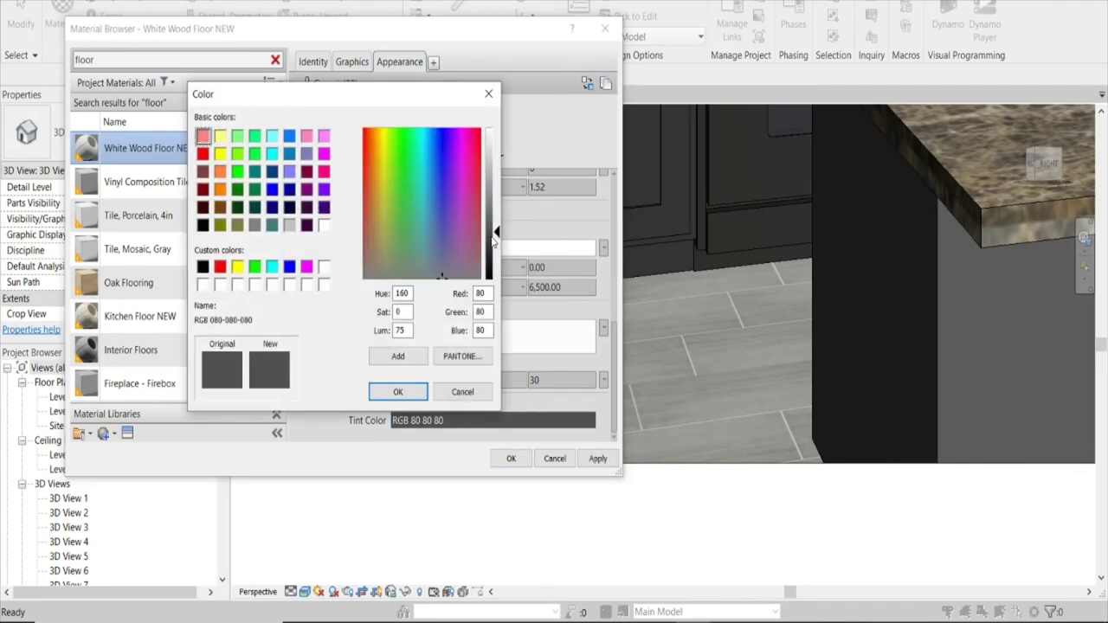
{"action": "mouse_move", "coordinate": [405, 277]}
{"action": "left_mouse_down"}
{"action": "mouse_move", "coordinate": [372, 136]}
{"action": "mouse_move", "coordinate": [411, 129]}
{"action": "mouse_move", "coordinate": [376, 218]}
{"action": "mouse_move", "coordinate": [386, 225]}
{"action": "mouse_move", "coordinate": [395, 172]}
{"action": "mouse_move", "coordinate": [395, 281]}
{"action": "mouse_move", "coordinate": [475, 283]}
{"action": "mouse_move", "coordinate": [476, 234]}
{"action": "mouse_move", "coordinate": [435, 274]}
{"action": "left_mouse_up"}
{"action": "left_click", "coordinate": [204, 172]}
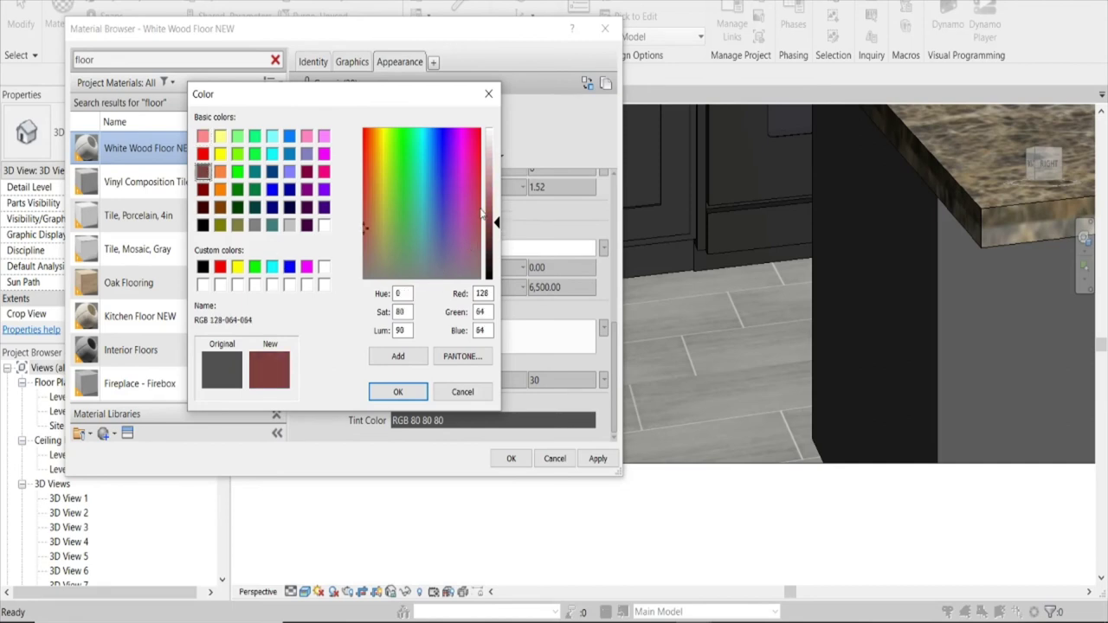
{"action": "left_click_drag", "start_coordinate": [496, 224], "coordinate": [496, 165]}
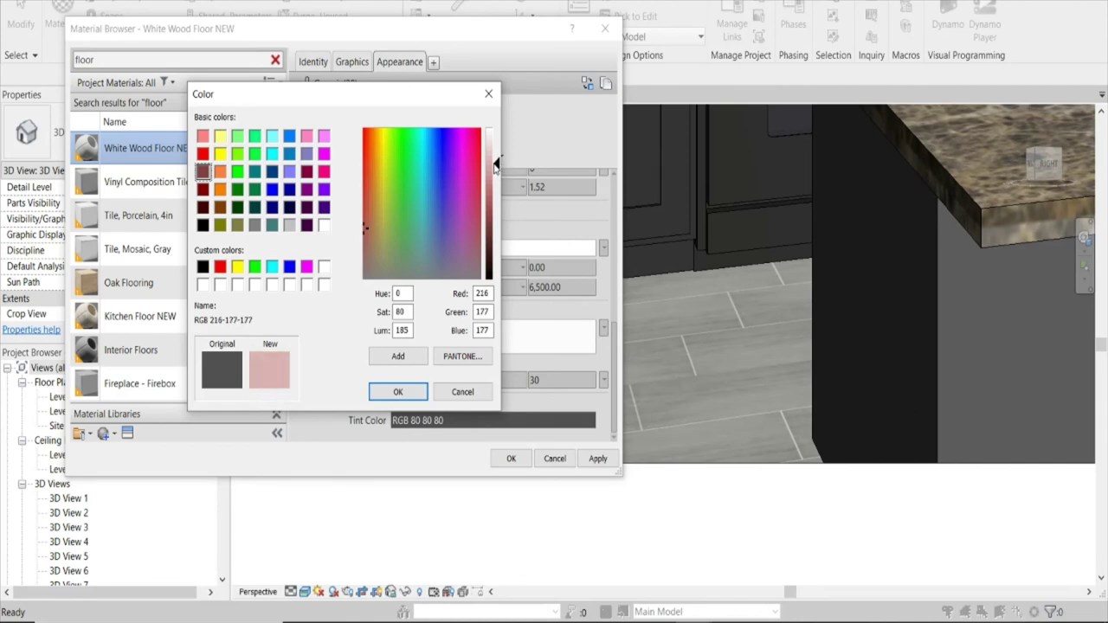
{"action": "left_click", "coordinate": [398, 391]}
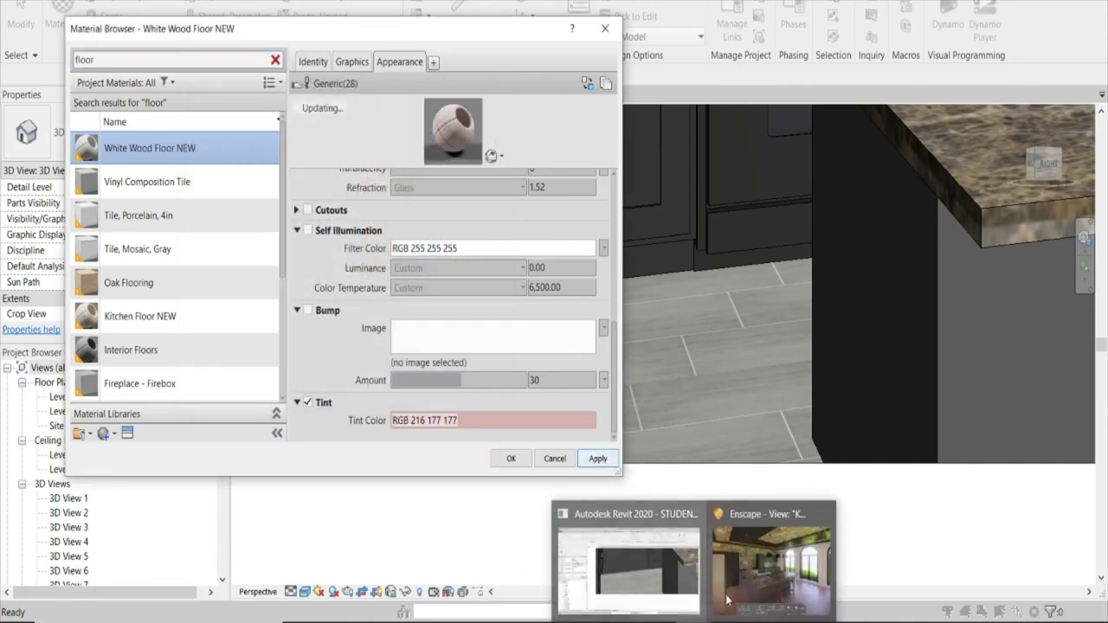
{"action": "left_click", "coordinate": [786, 557]}
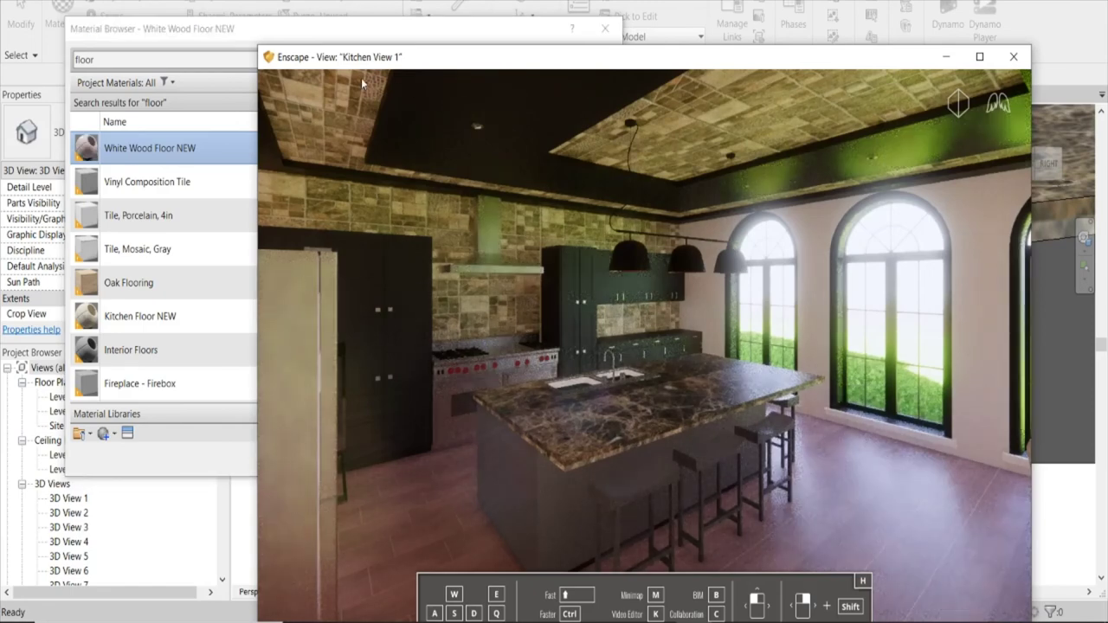
Change the floor tint to a pale yellow, apply it and view the render.
{"action": "left_click", "coordinate": [252, 32]}
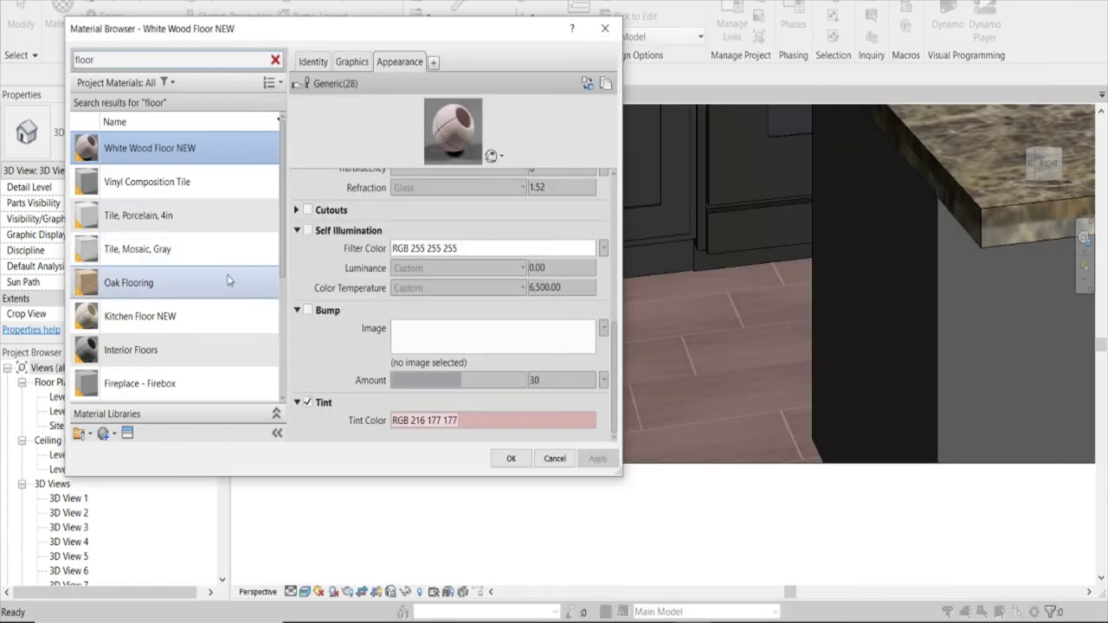
{"action": "left_click", "coordinate": [495, 421]}
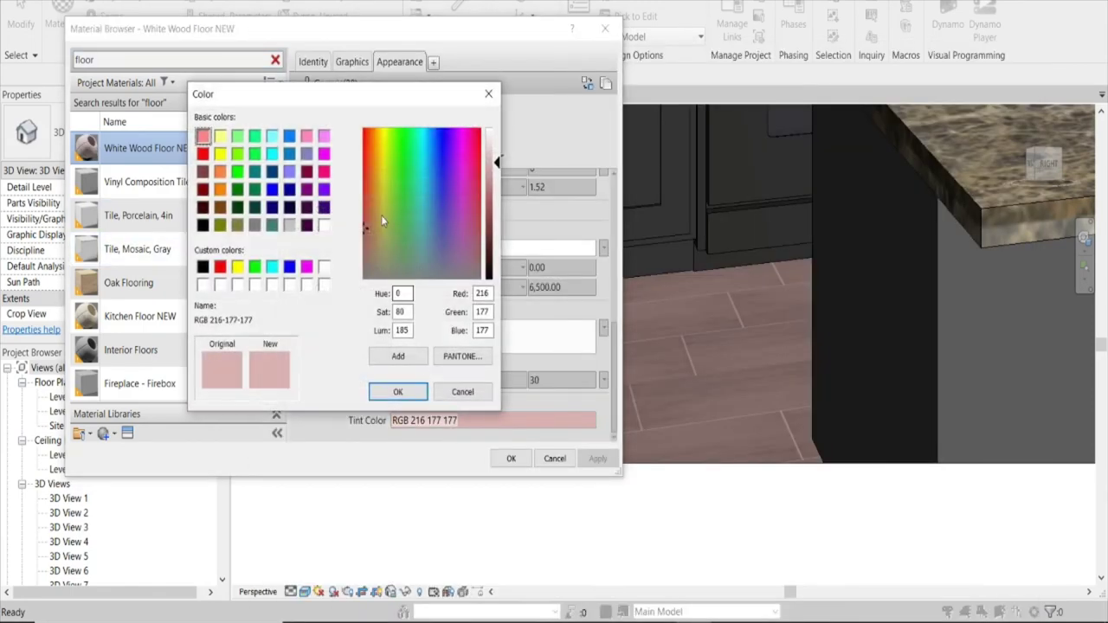
{"action": "mouse_move", "coordinate": [382, 220]}
{"action": "left_mouse_down"}
{"action": "mouse_move", "coordinate": [391, 217]}
{"action": "mouse_move", "coordinate": [382, 210]}
{"action": "left_mouse_up"}
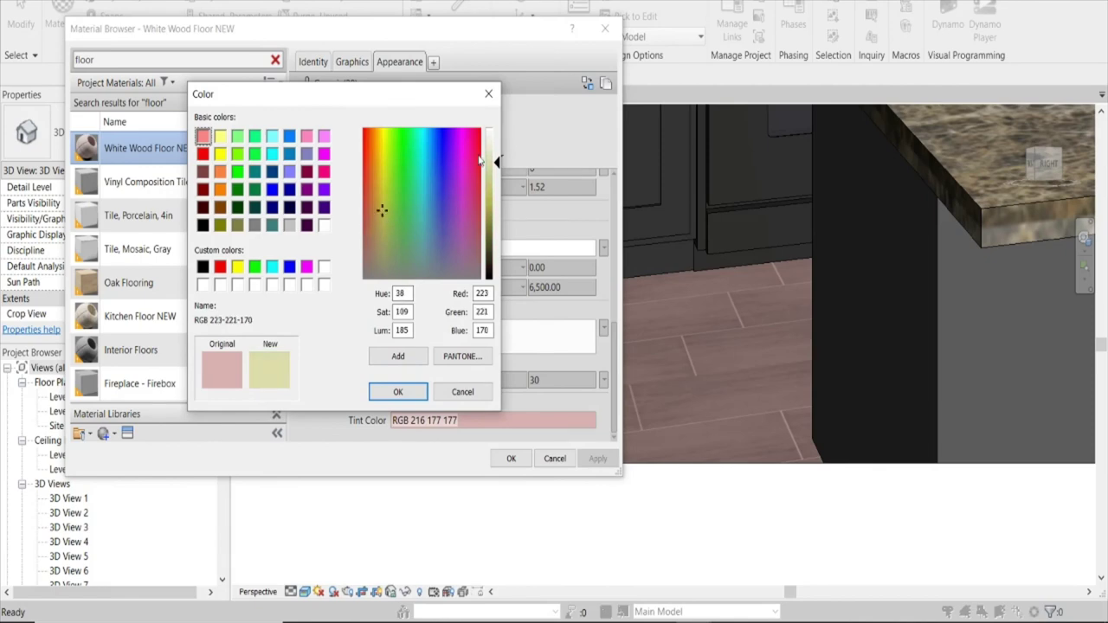
{"action": "left_click_drag", "start_coordinate": [497, 162], "coordinate": [495, 172]}
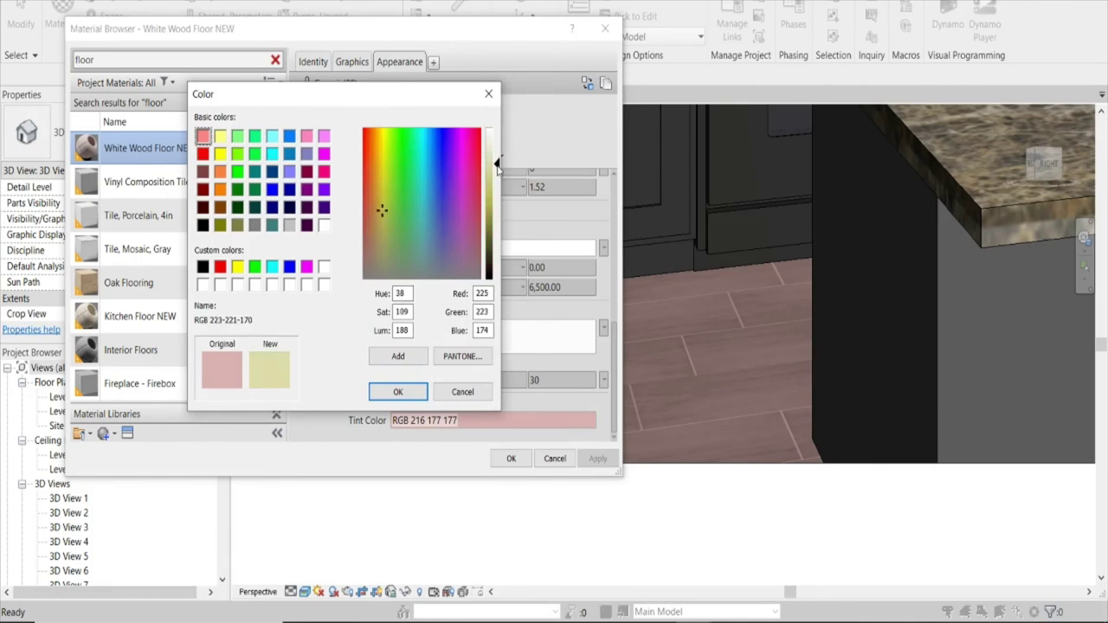
{"action": "left_click", "coordinate": [398, 392]}
{"action": "left_click", "coordinate": [597, 458]}
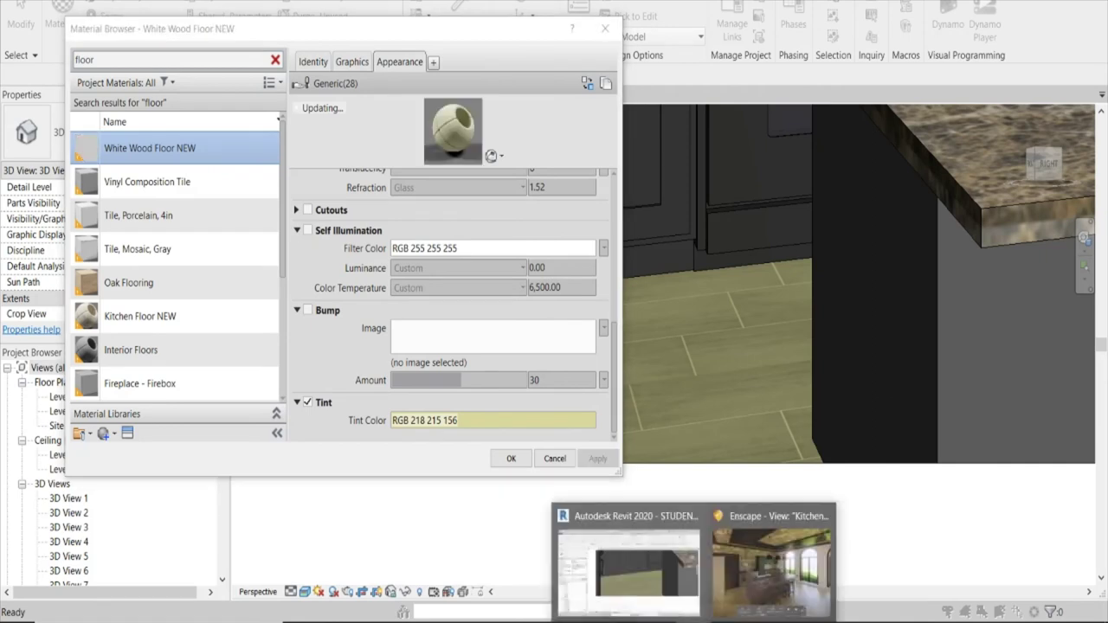
{"action": "left_click", "coordinate": [770, 567]}
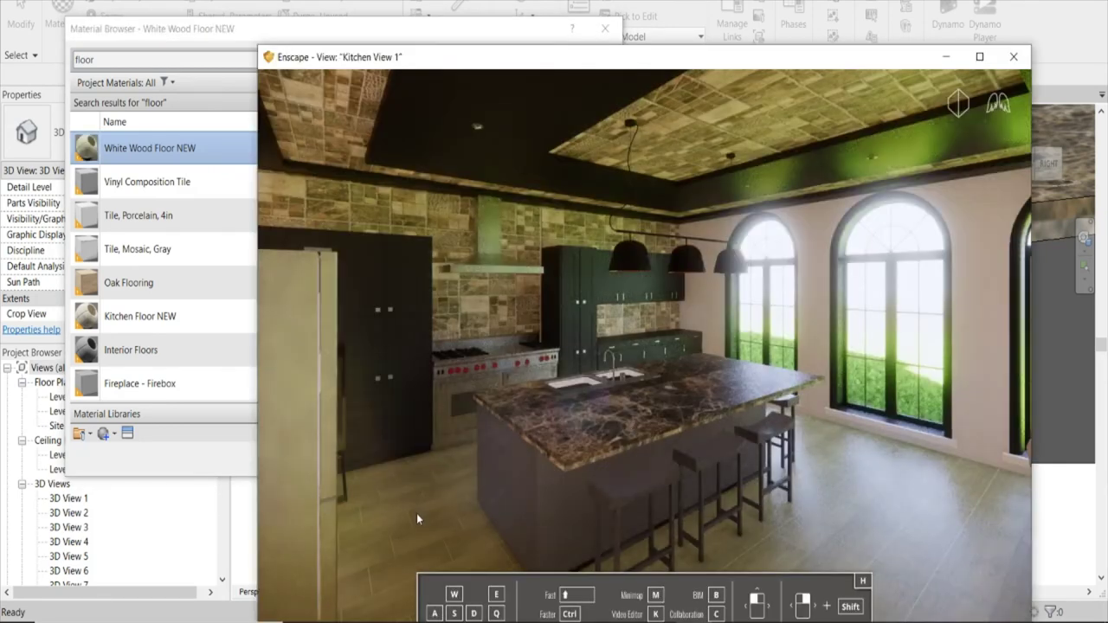
Darken the yellow floor tint further, apply it and check it in Enscape.
{"action": "left_click", "coordinate": [459, 30]}
{"action": "left_click", "coordinate": [482, 419]}
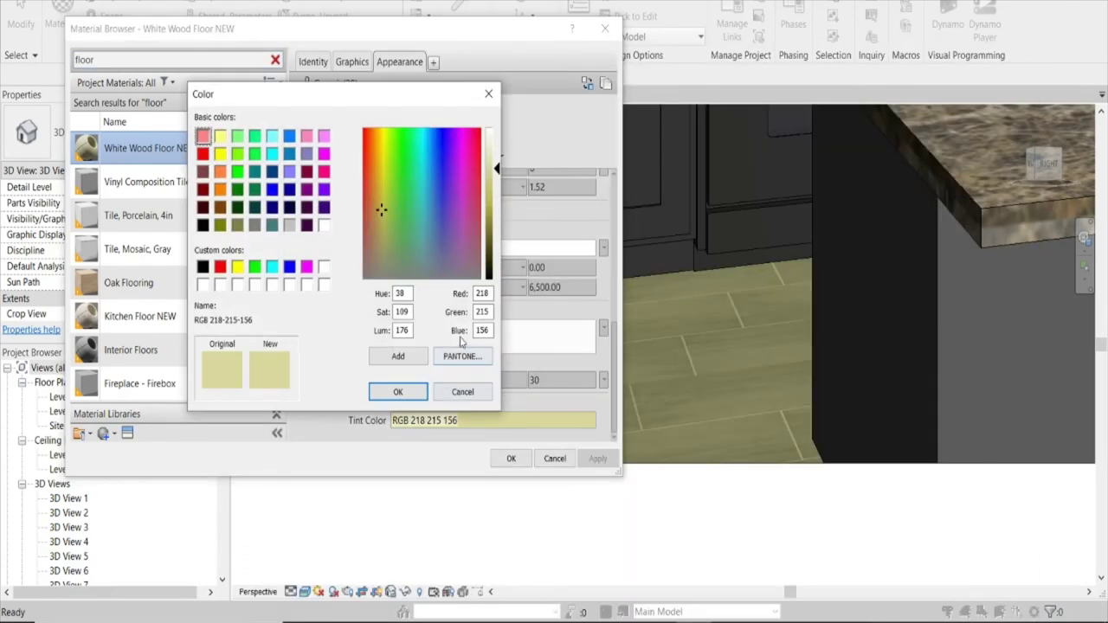
{"action": "left_click_drag", "start_coordinate": [497, 173], "coordinate": [497, 192]}
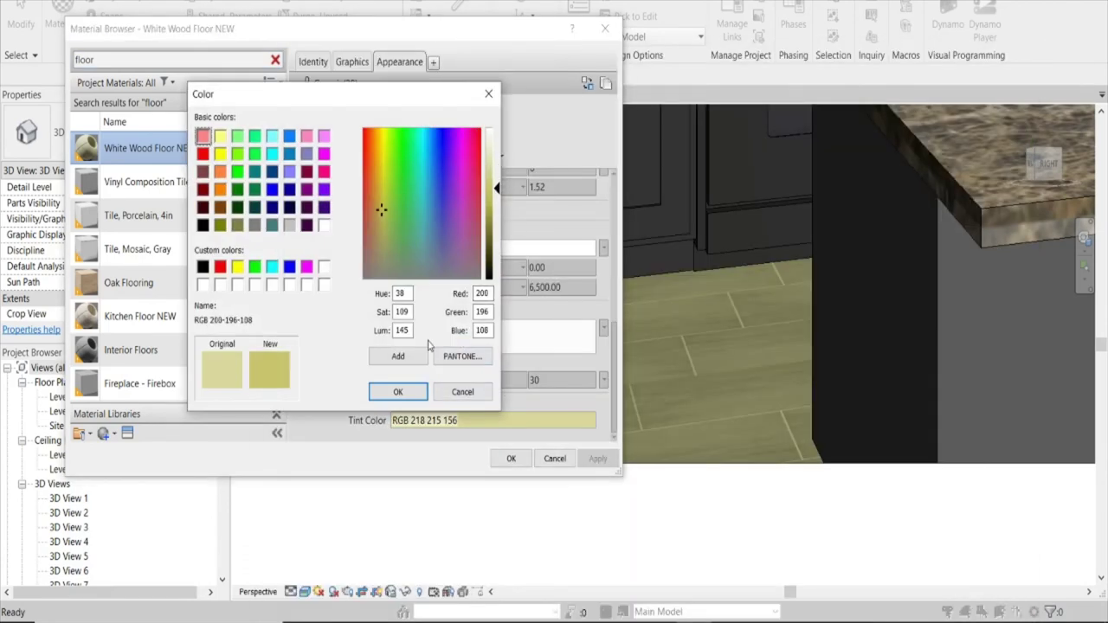
{"action": "left_click", "coordinate": [397, 391]}
{"action": "left_click", "coordinate": [597, 458]}
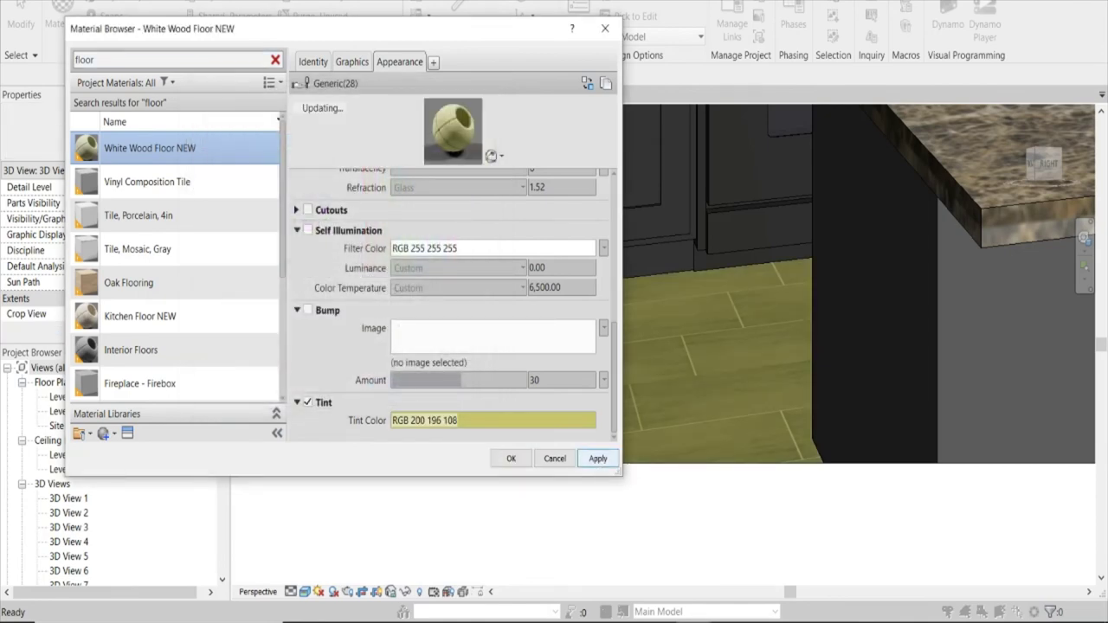
{"action": "left_click", "coordinate": [753, 582]}
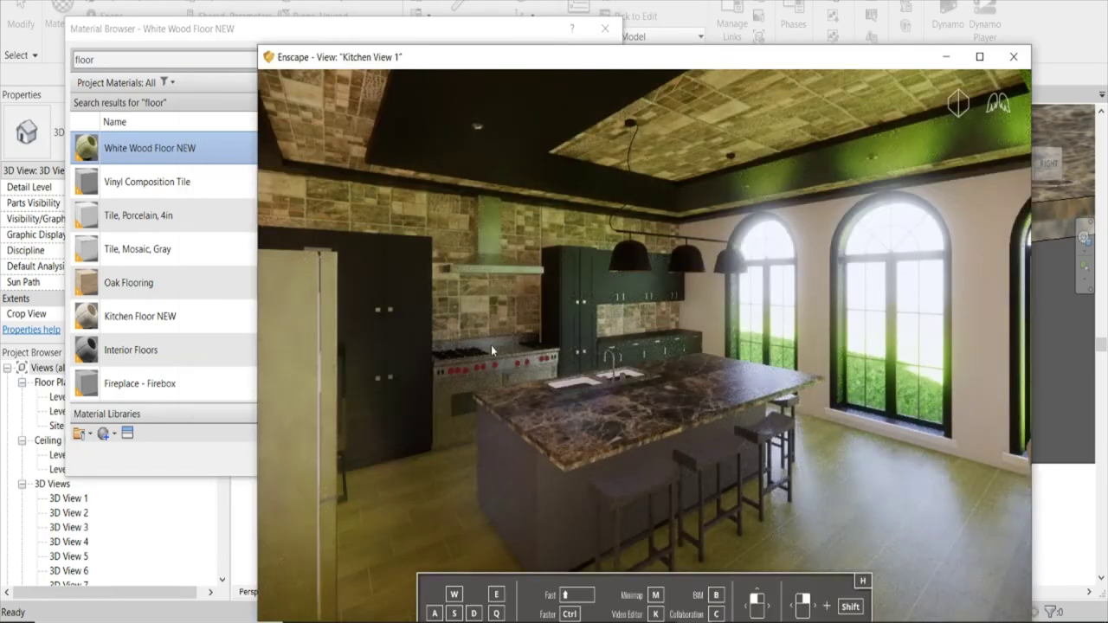
Lighten the floor tint back to pale yellow RGB 217 214 153 and review the render.
{"action": "left_click", "coordinate": [246, 54]}
{"action": "left_click", "coordinate": [542, 421]}
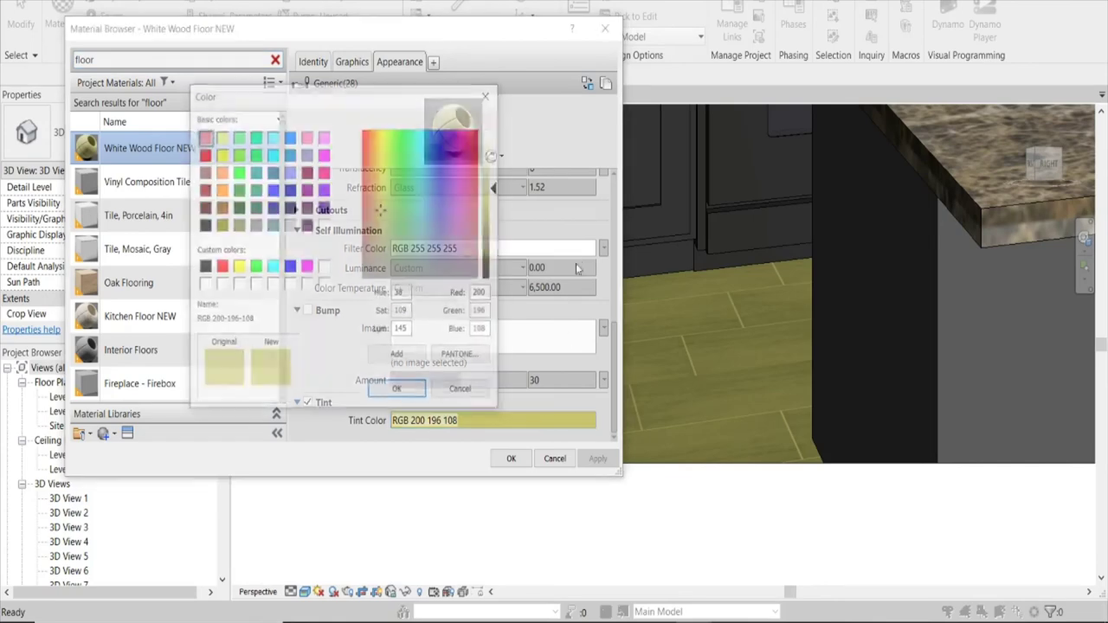
{"action": "left_click_drag", "start_coordinate": [501, 189], "coordinate": [501, 170]}
{"action": "left_click", "coordinate": [397, 391]}
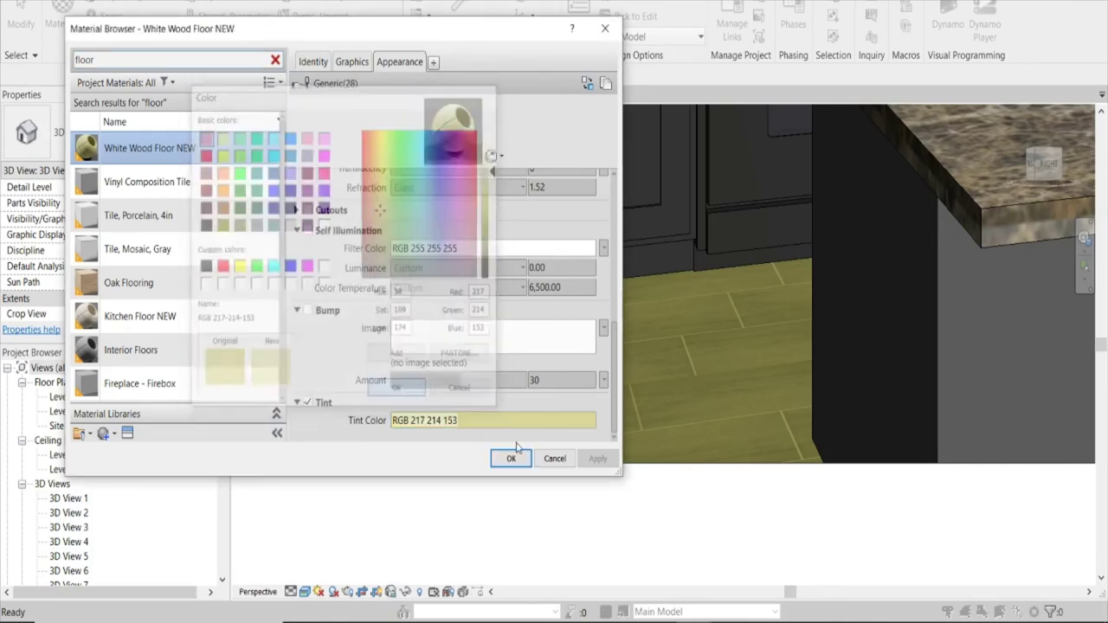
{"action": "left_click", "coordinate": [606, 458]}
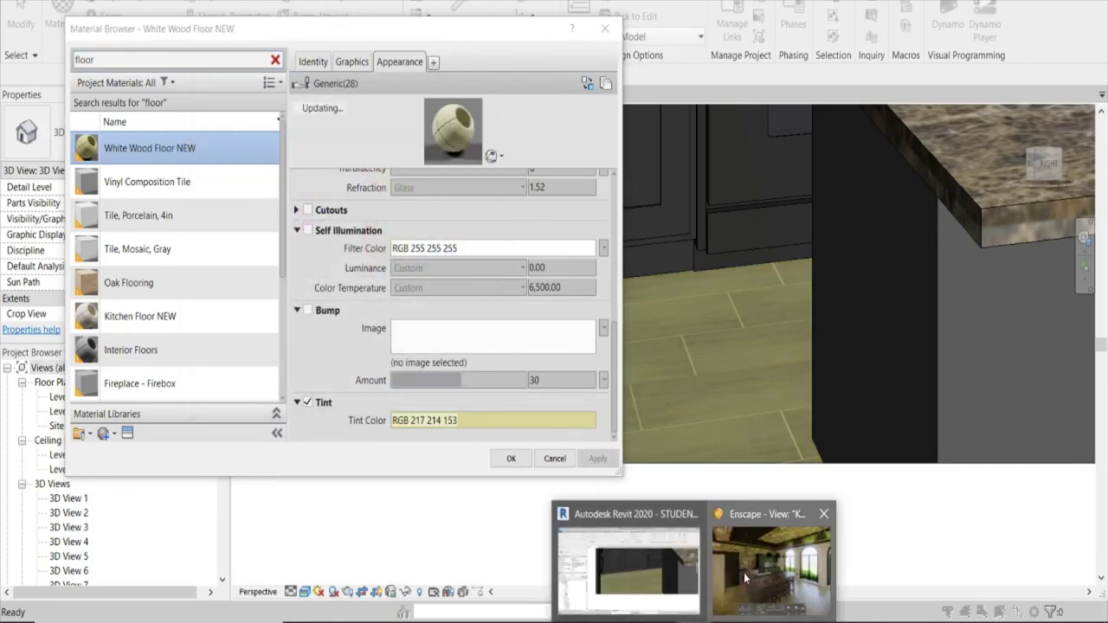
{"action": "left_click", "coordinate": [762, 593]}
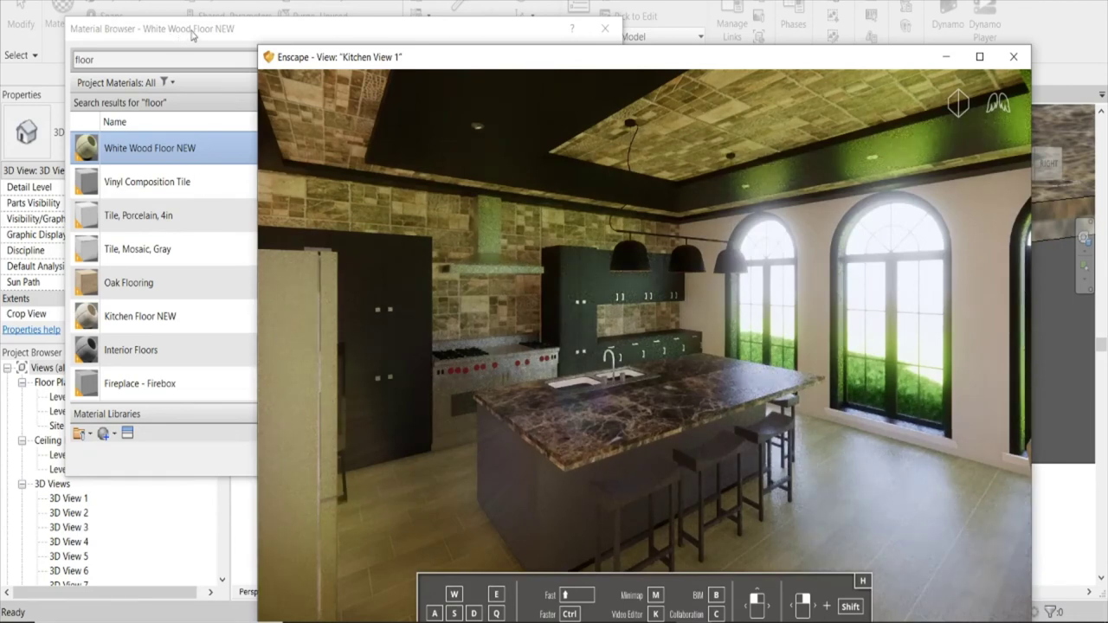
Shift the floor tint lighter toward a pale beige and check it in Enscape.
{"action": "left_click", "coordinate": [192, 35]}
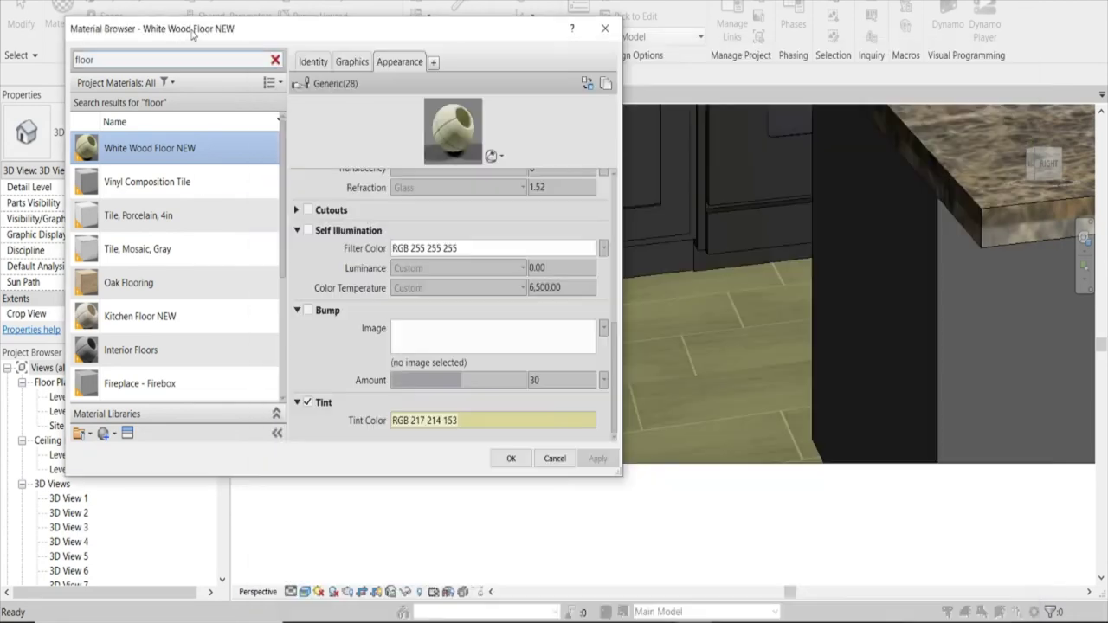
{"action": "left_click", "coordinate": [487, 421]}
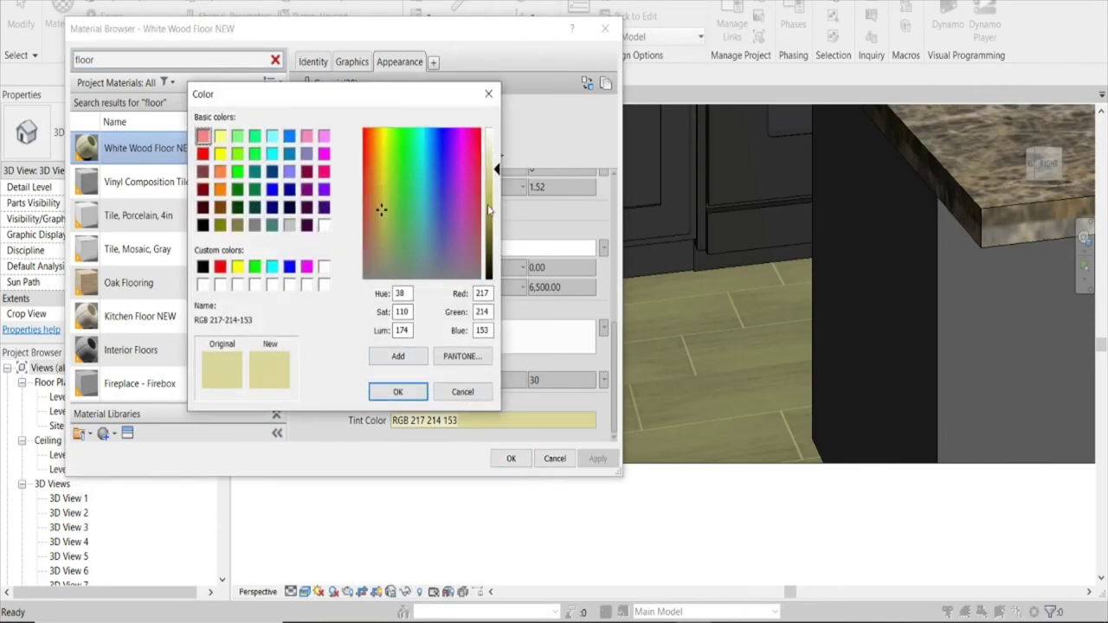
{"action": "left_click_drag", "start_coordinate": [497, 173], "coordinate": [498, 154]}
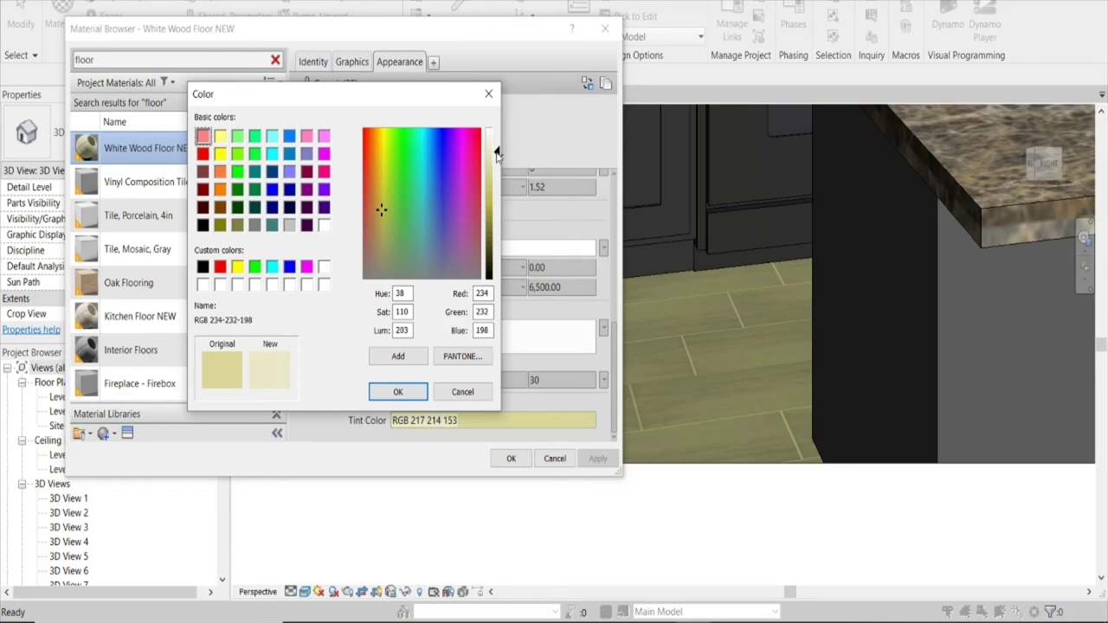
{"action": "left_click_drag", "start_coordinate": [374, 217], "coordinate": [372, 242]}
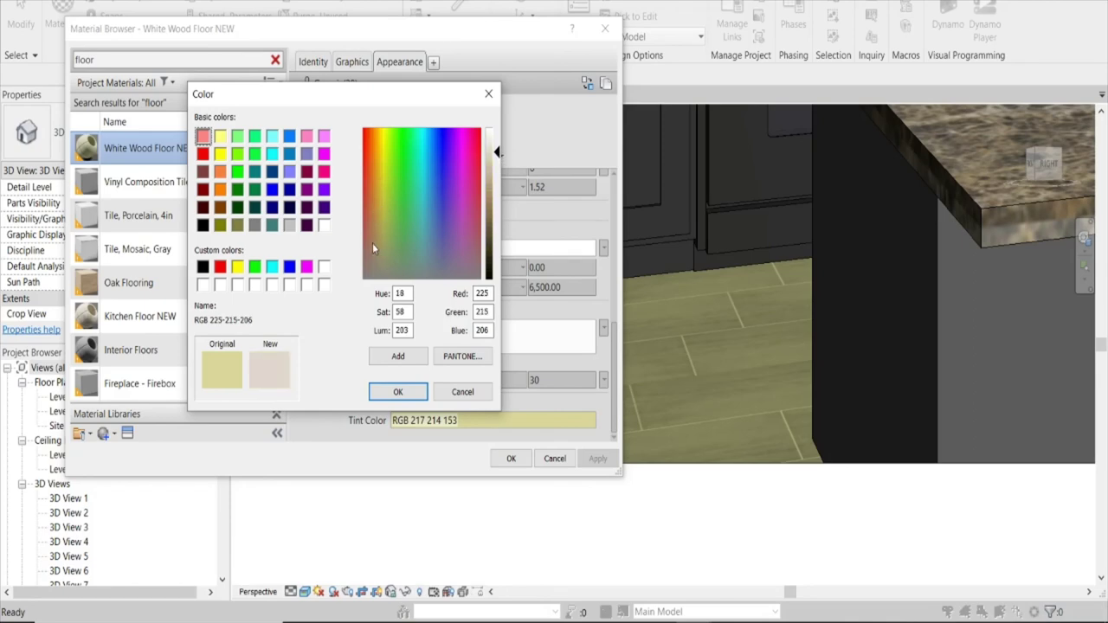
{"action": "left_click", "coordinate": [397, 392]}
{"action": "mouse_move", "coordinate": [697, 611]}
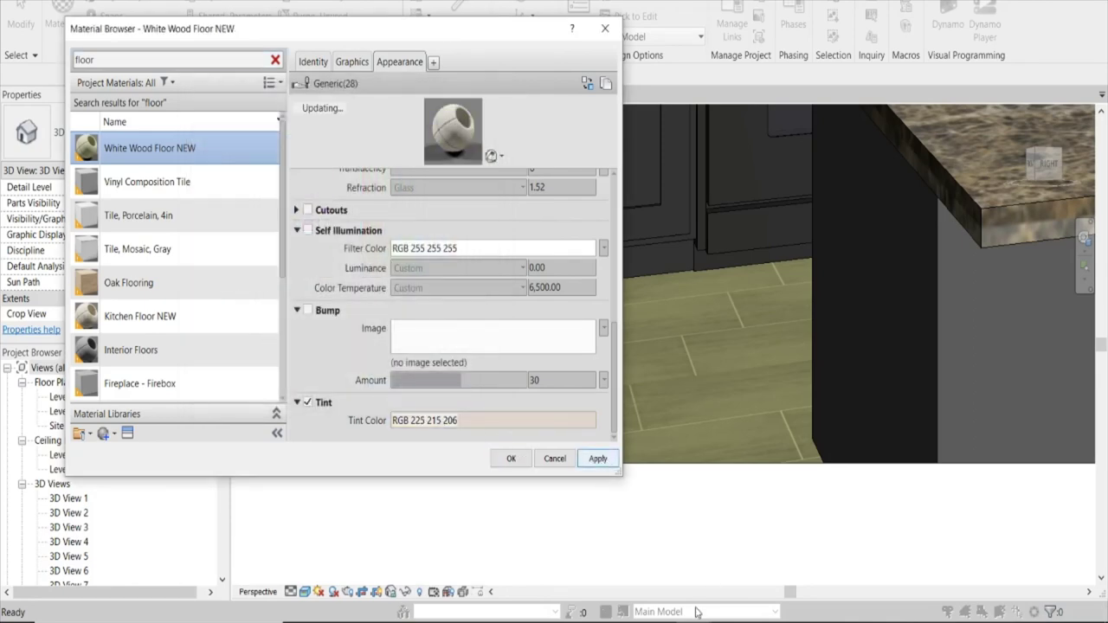
{"action": "left_click", "coordinate": [731, 567]}
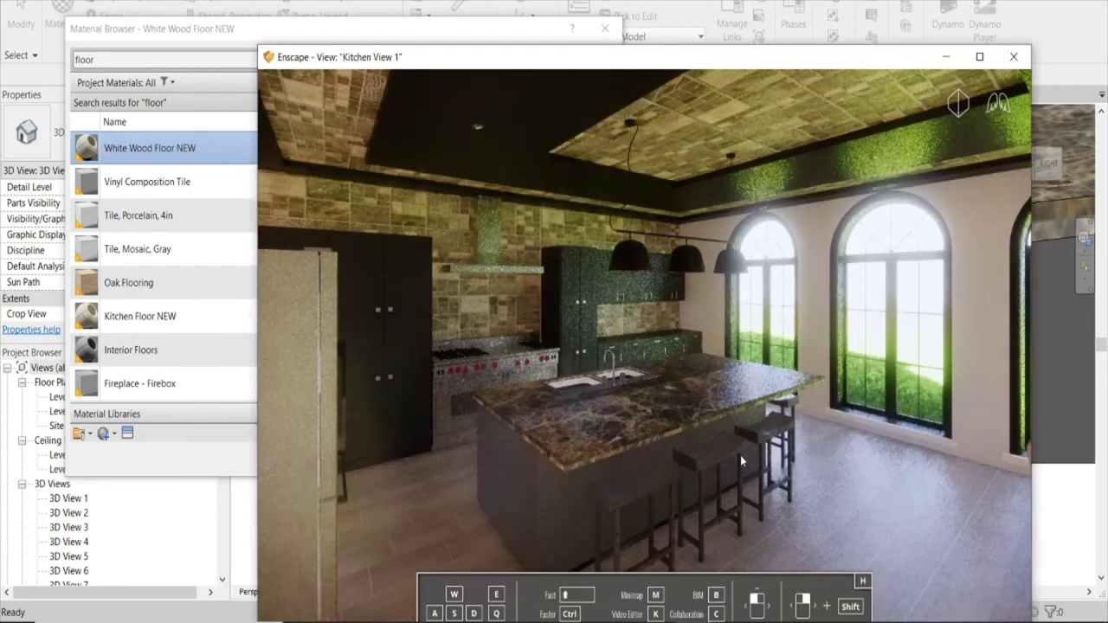
Change the floor tint to a paler greenish-grey, apply it and view the render.
{"action": "left_click", "coordinate": [205, 38]}
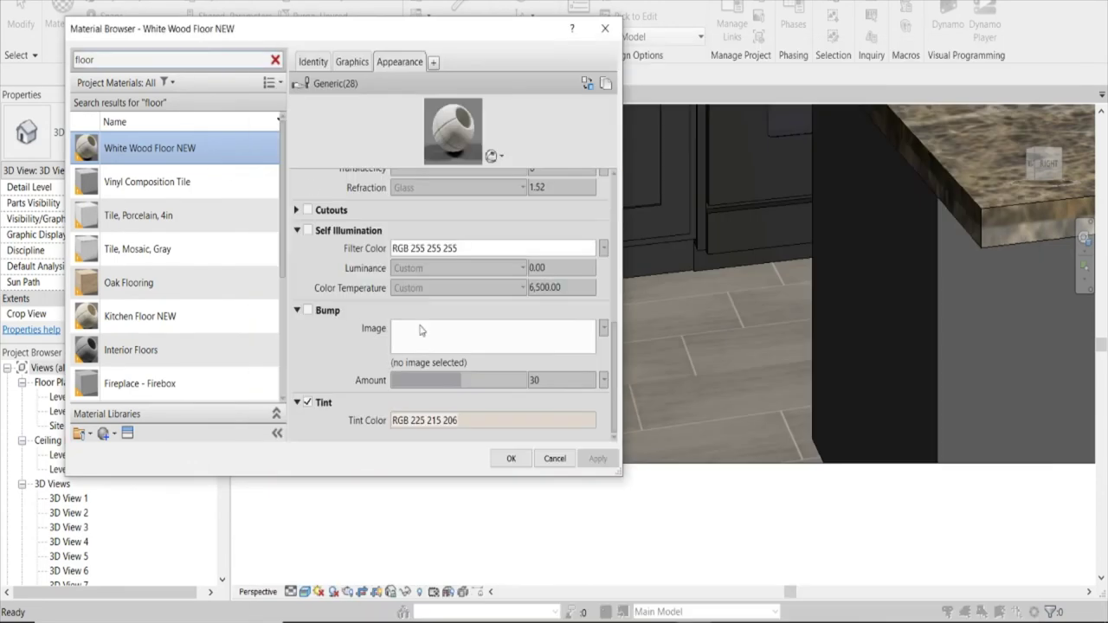
{"action": "left_click", "coordinate": [457, 421]}
{"action": "mouse_move", "coordinate": [370, 262]}
{"action": "left_mouse_down"}
{"action": "mouse_move", "coordinate": [375, 244]}
{"action": "mouse_move", "coordinate": [385, 249]}
{"action": "left_mouse_up"}
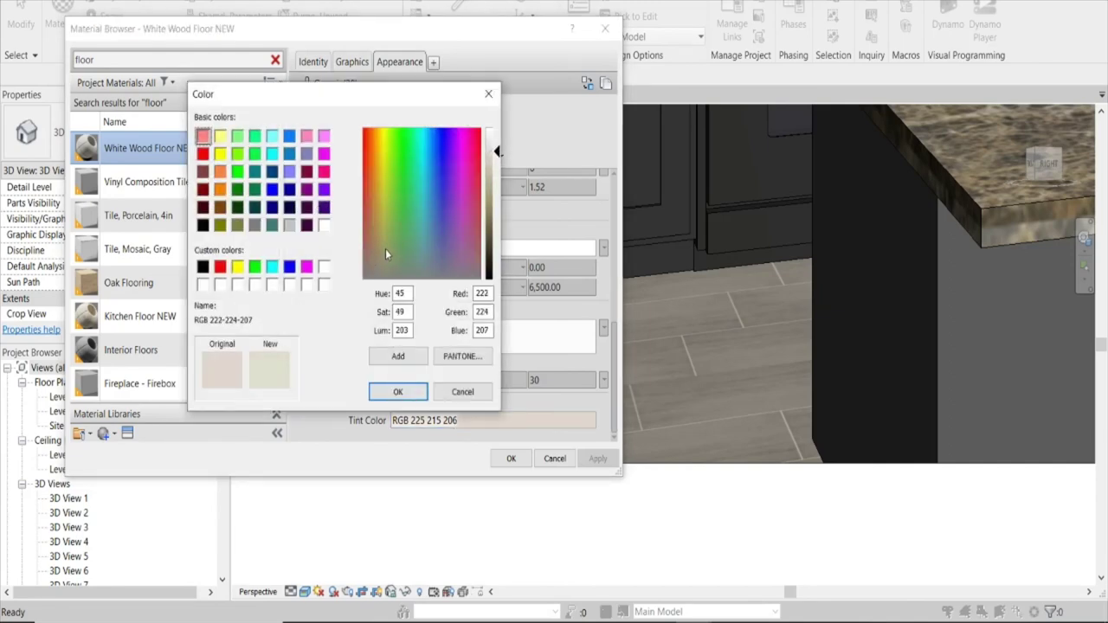
{"action": "left_click", "coordinate": [397, 392]}
{"action": "left_click", "coordinate": [598, 459]}
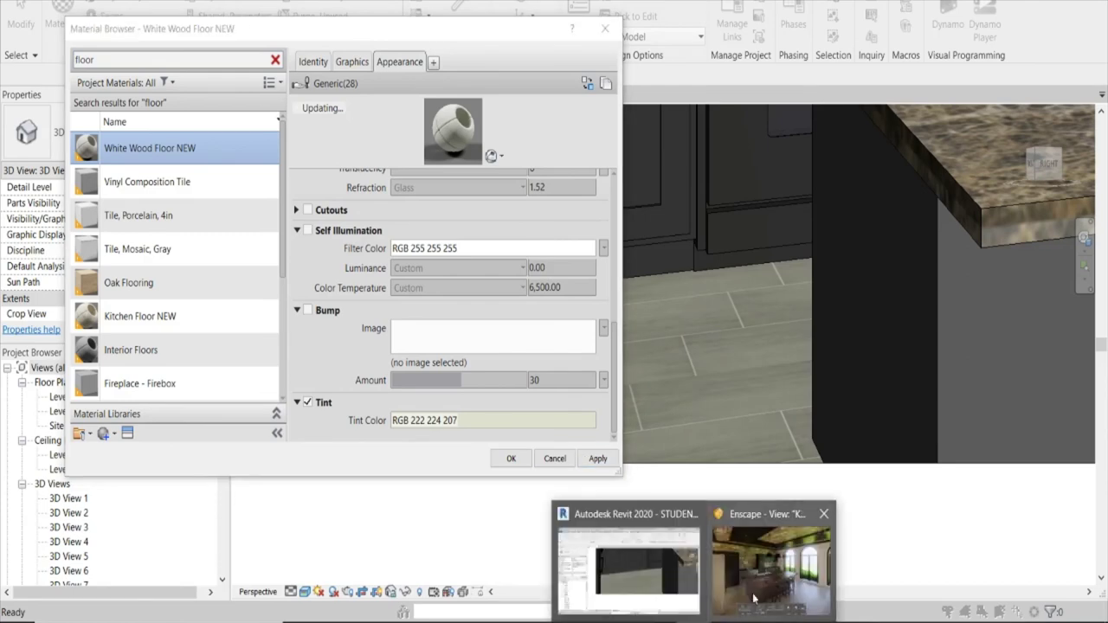
{"action": "left_click", "coordinate": [766, 554]}
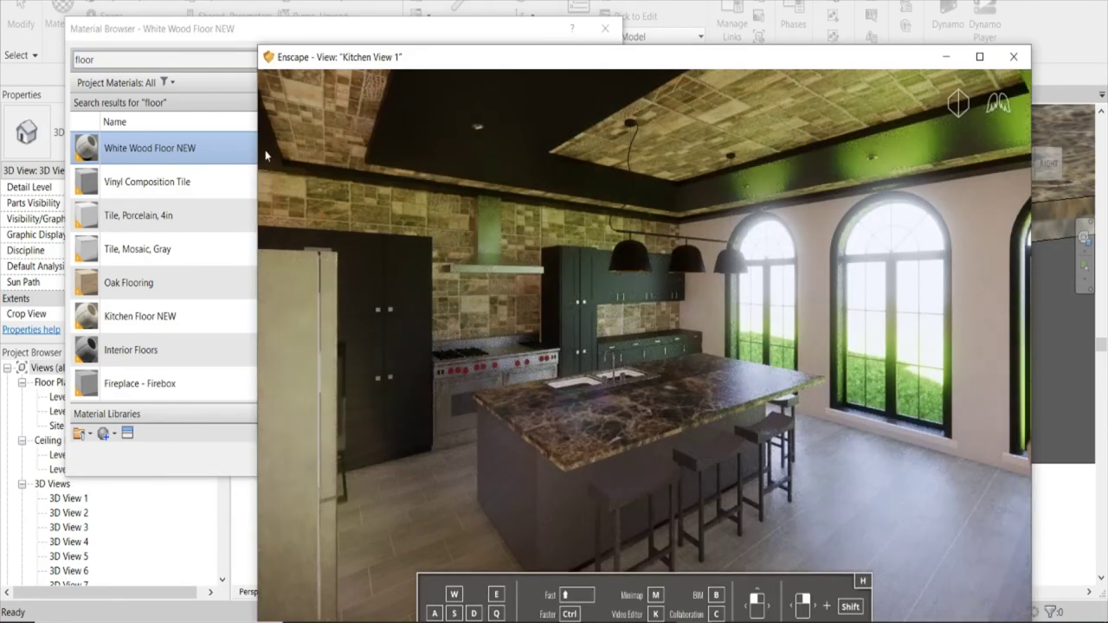
Darken the floor tint to RGB 185 189 153, apply it and check Enscape.
{"action": "left_click", "coordinate": [218, 55]}
{"action": "left_click", "coordinate": [496, 421]}
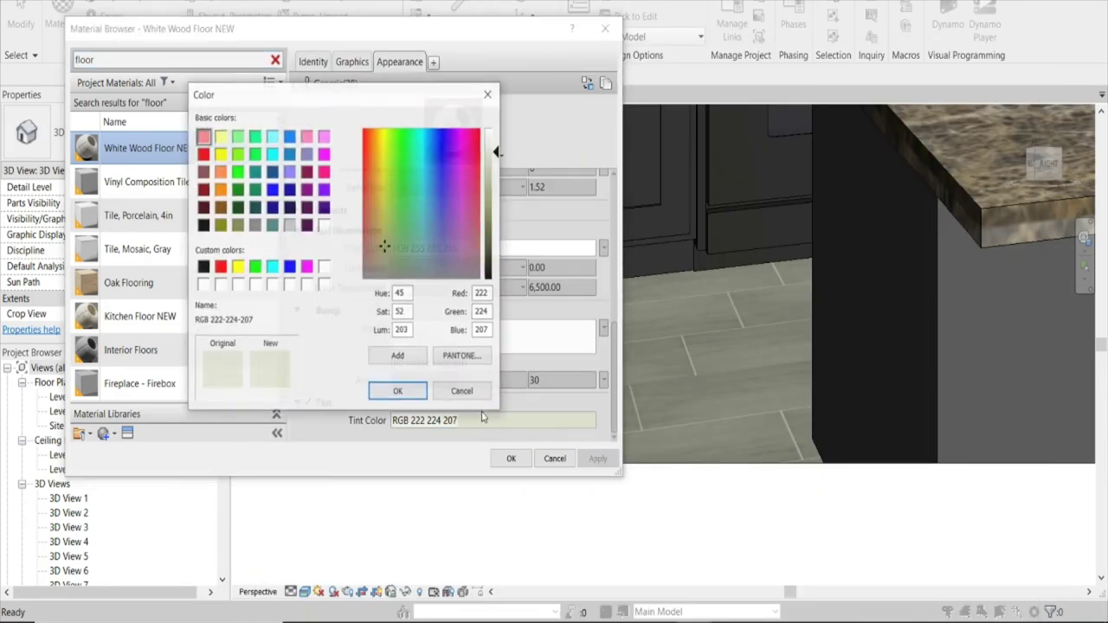
{"action": "left_click_drag", "start_coordinate": [496, 146], "coordinate": [496, 179]}
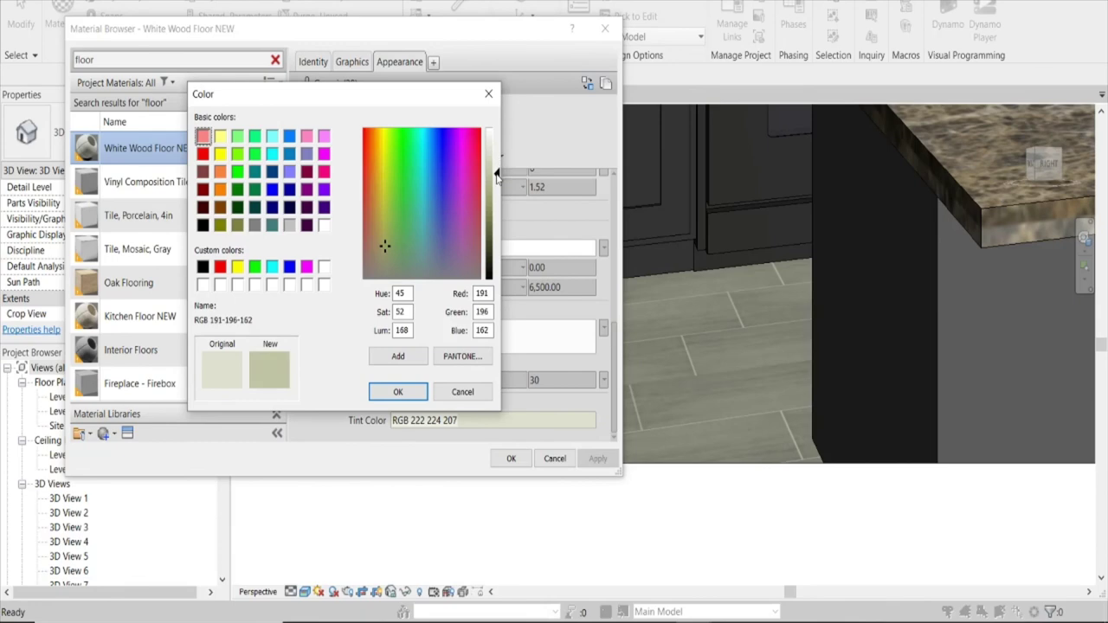
{"action": "left_click", "coordinate": [397, 391]}
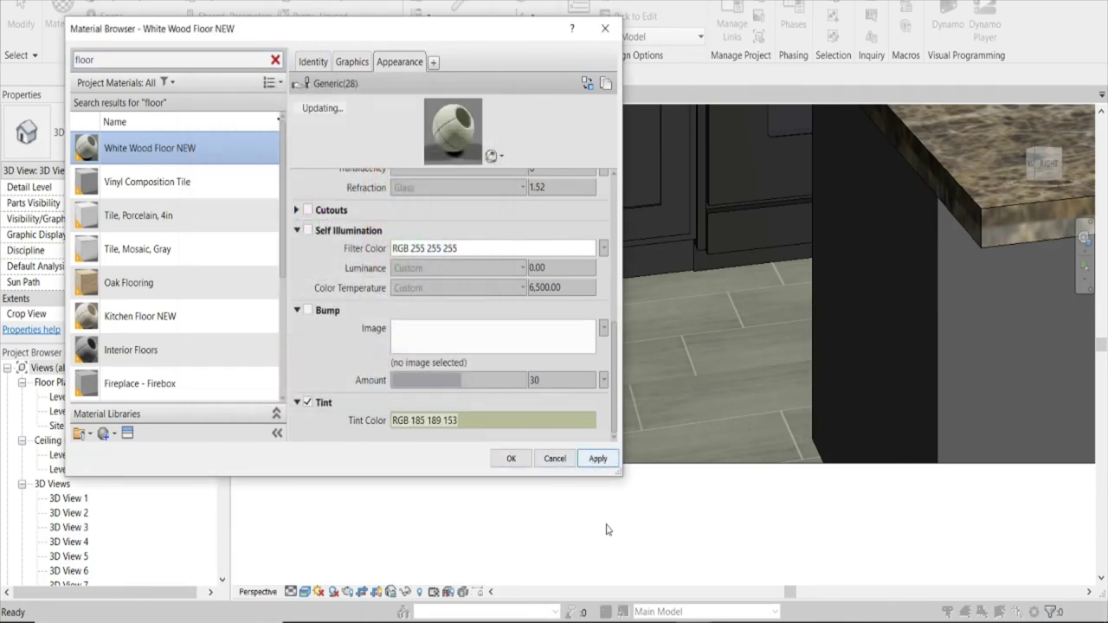
{"action": "left_click", "coordinate": [597, 458]}
{"action": "left_click", "coordinate": [727, 554]}
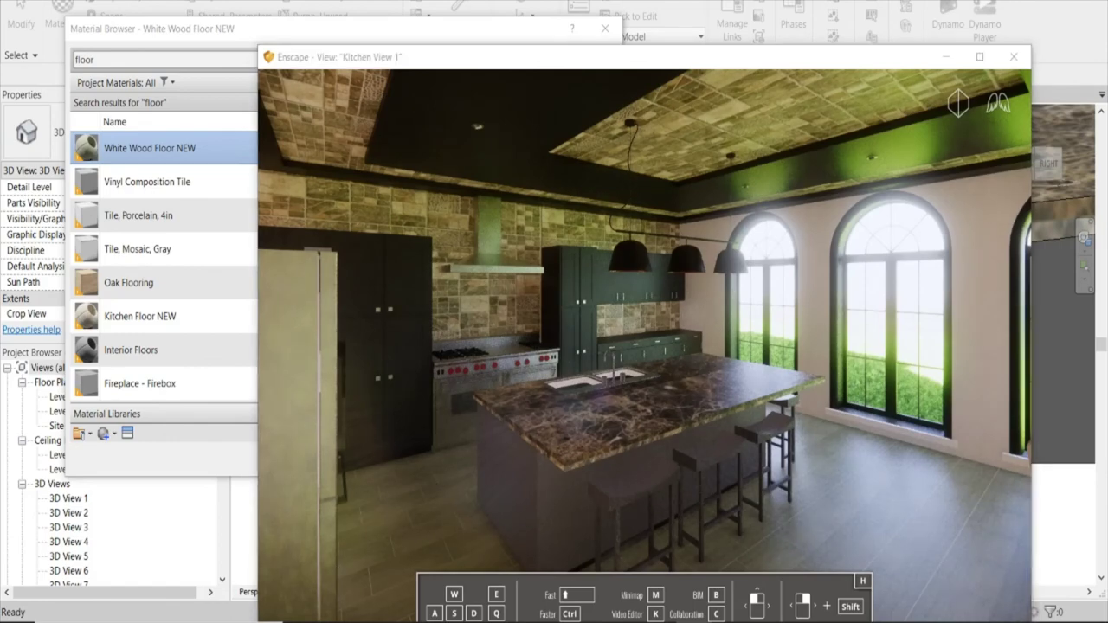
Fly through the Enscape kitchen, inspecting the tinted floor, island, cabinets, range and ceiling.
{"action": "key", "text": "w"}
{"action": "left_click_drag", "start_coordinate": [795, 459], "coordinate": [831, 519]}
{"action": "mouse_move", "coordinate": [649, 346]}
{"action": "left_mouse_down"}
{"action": "mouse_move", "coordinate": [588, 338]}
{"action": "mouse_move", "coordinate": [519, 303]}
{"action": "left_mouse_up"}
{"action": "left_click_drag", "start_coordinate": [649, 347], "coordinate": [519, 346]}
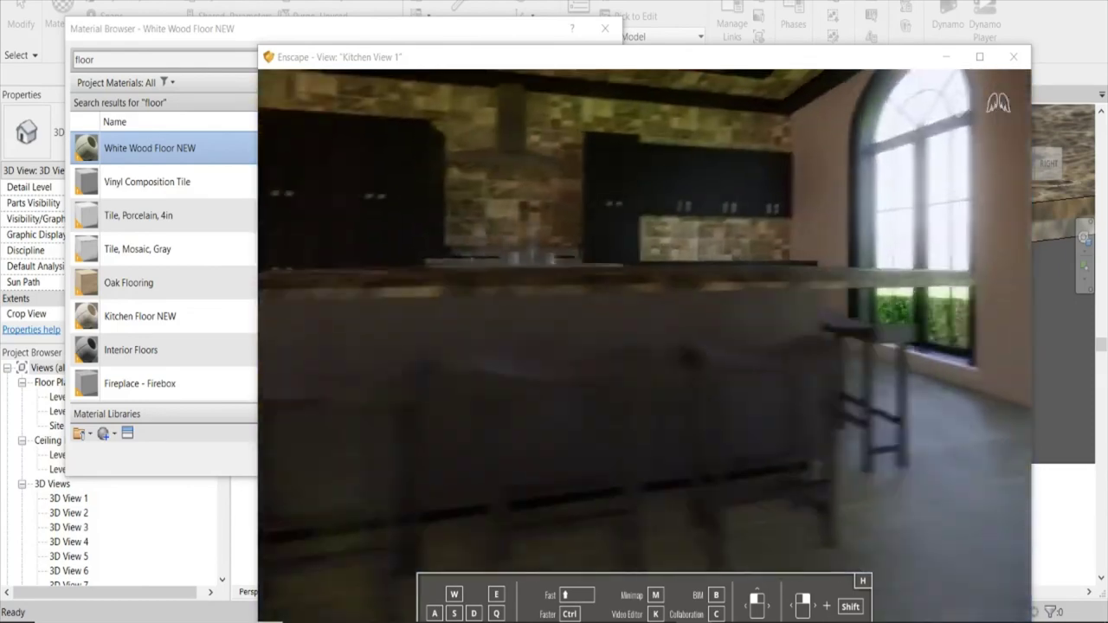
{"action": "key", "text": "w"}
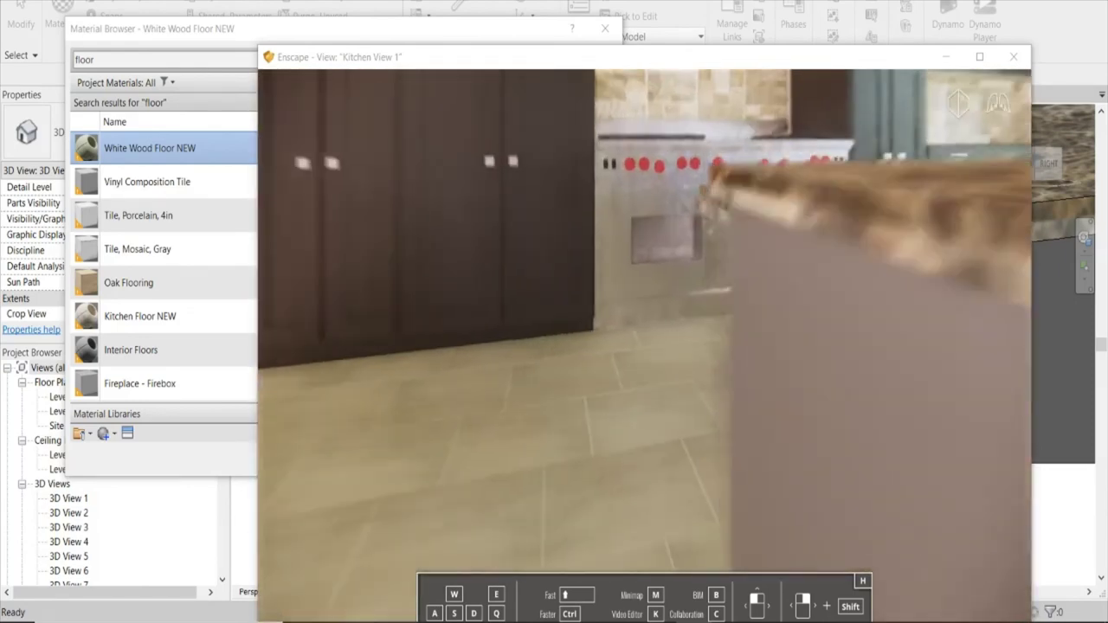
{"action": "left_click_drag", "start_coordinate": [649, 347], "coordinate": [649, 433]}
{"action": "left_click_drag", "start_coordinate": [650, 346], "coordinate": [649, 216]}
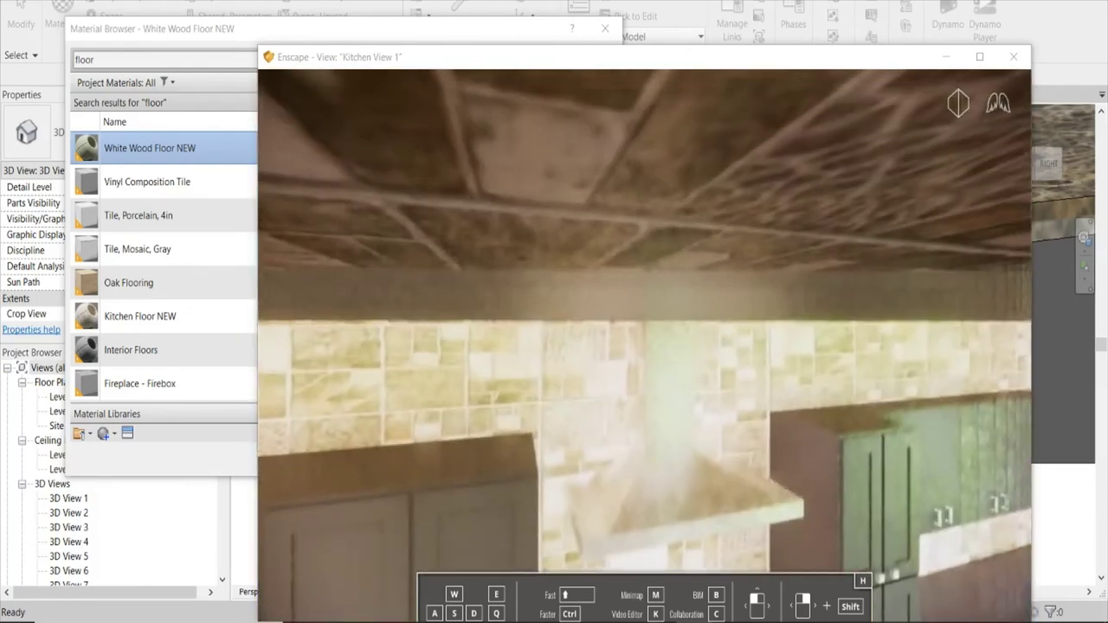
{"action": "left_click_drag", "start_coordinate": [649, 346], "coordinate": [606, 433]}
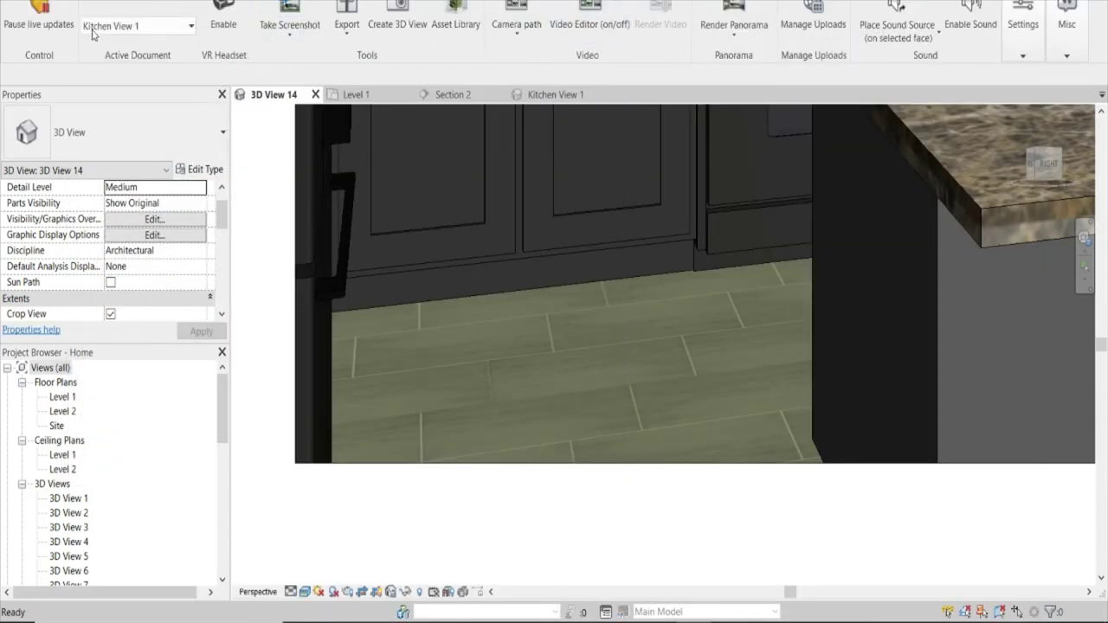
Confirm Kitchen View 1 is still Enscape's active view and bring its render forward.
{"action": "left_click", "coordinate": [152, 30]}
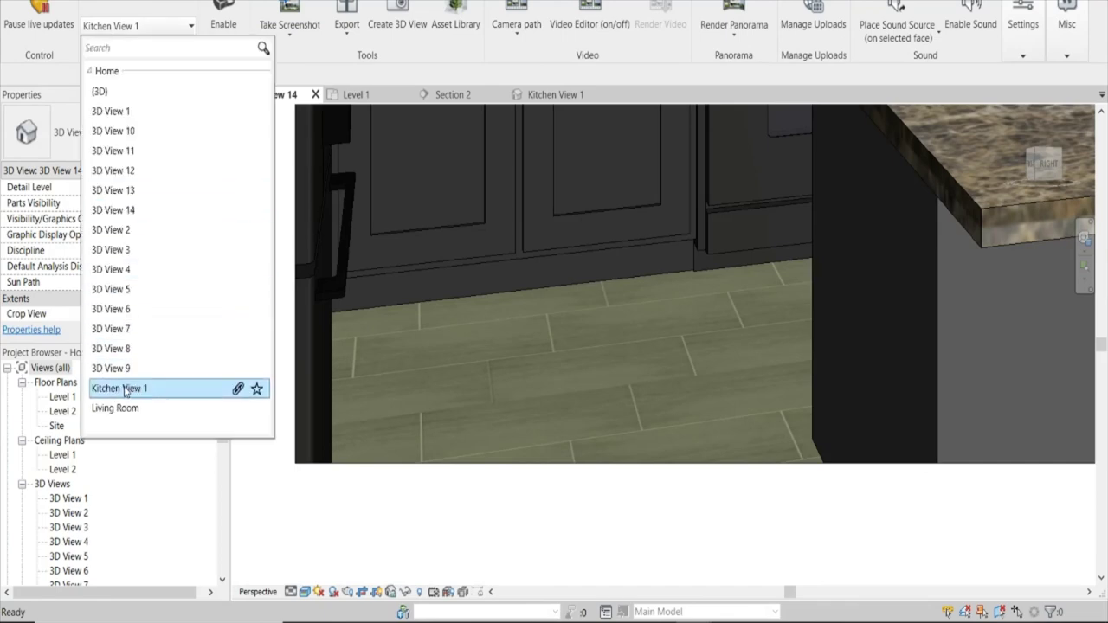
{"action": "left_click", "coordinate": [692, 622]}
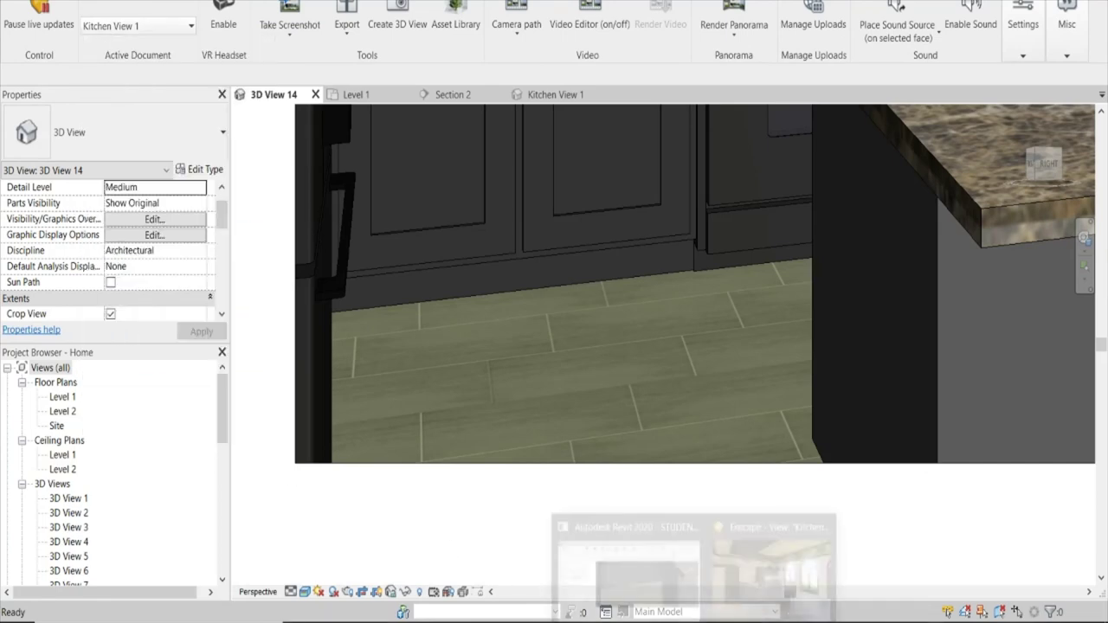
{"action": "left_click", "coordinate": [746, 570]}
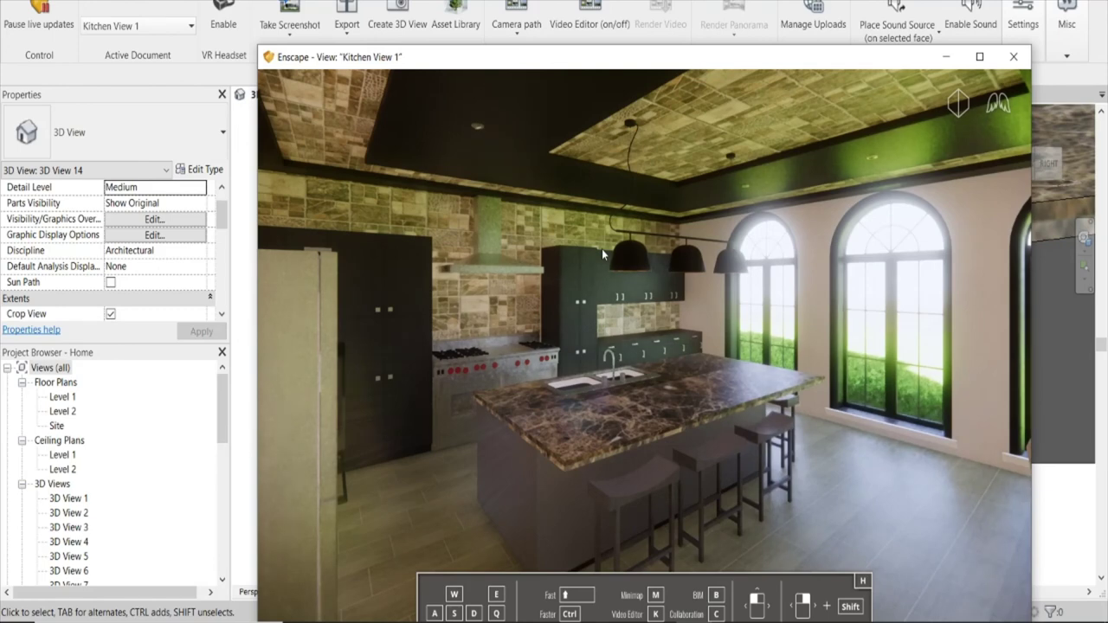